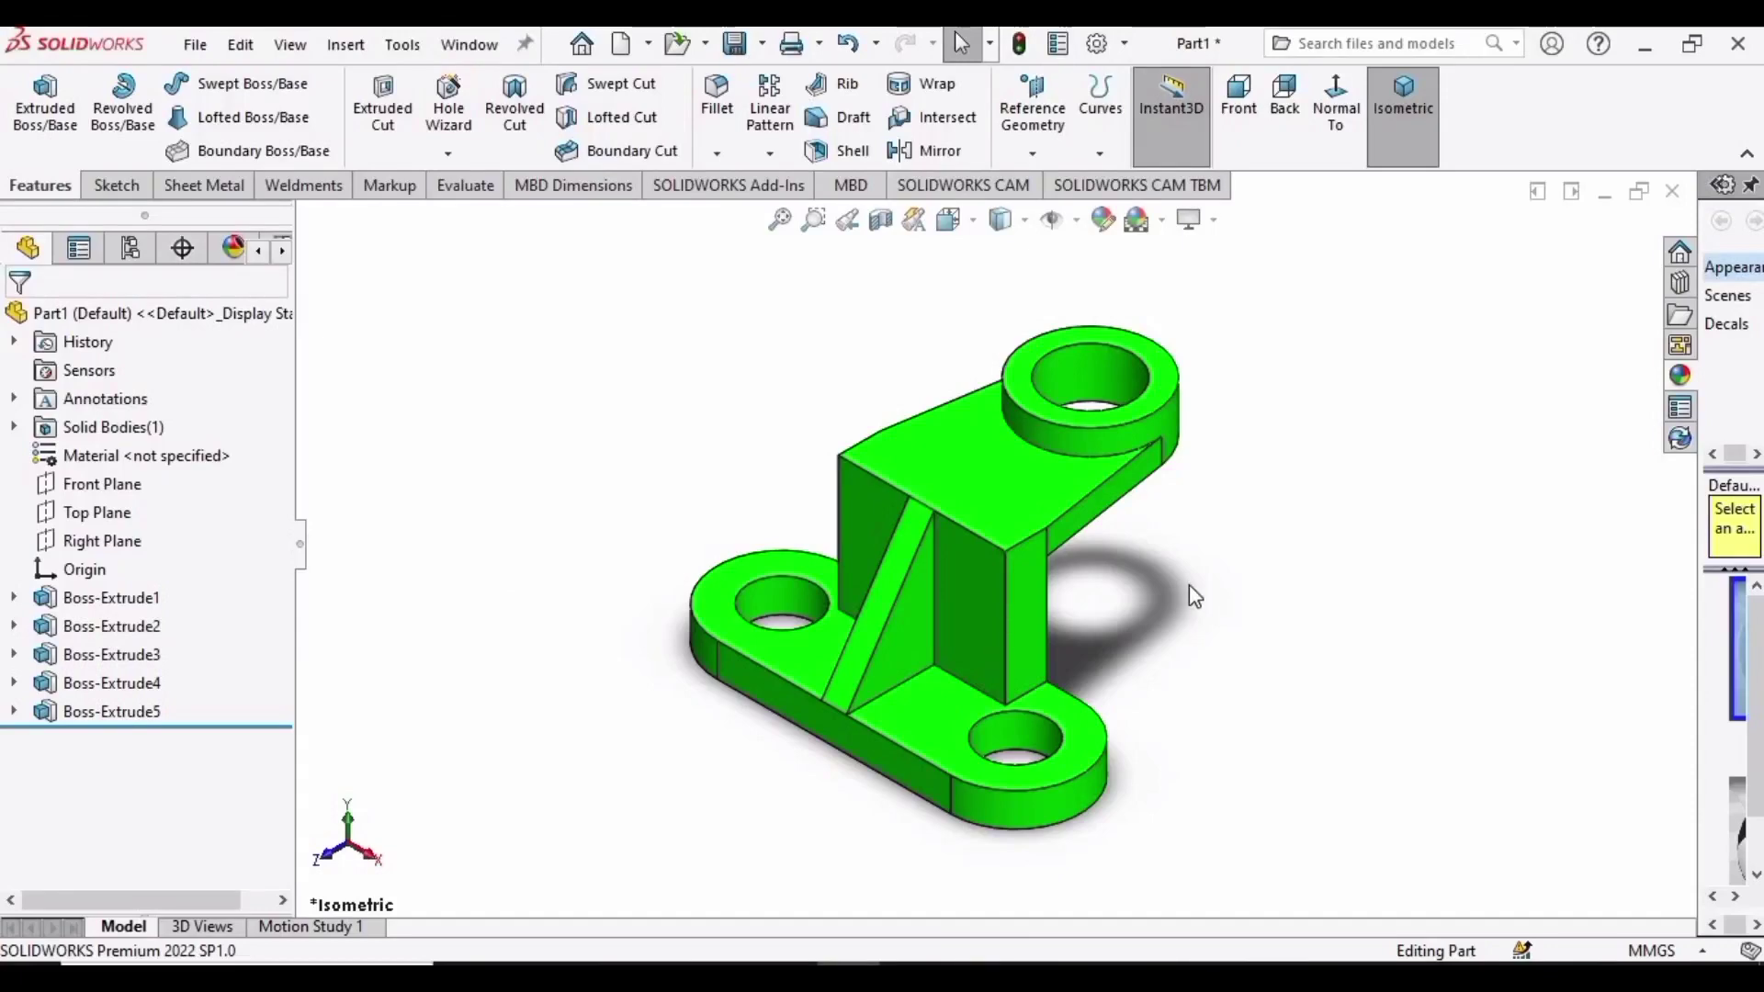
- Orbit the finished green bracket to inspect it from several sides
middle_click_drag(1193, 595, 1270, 900)
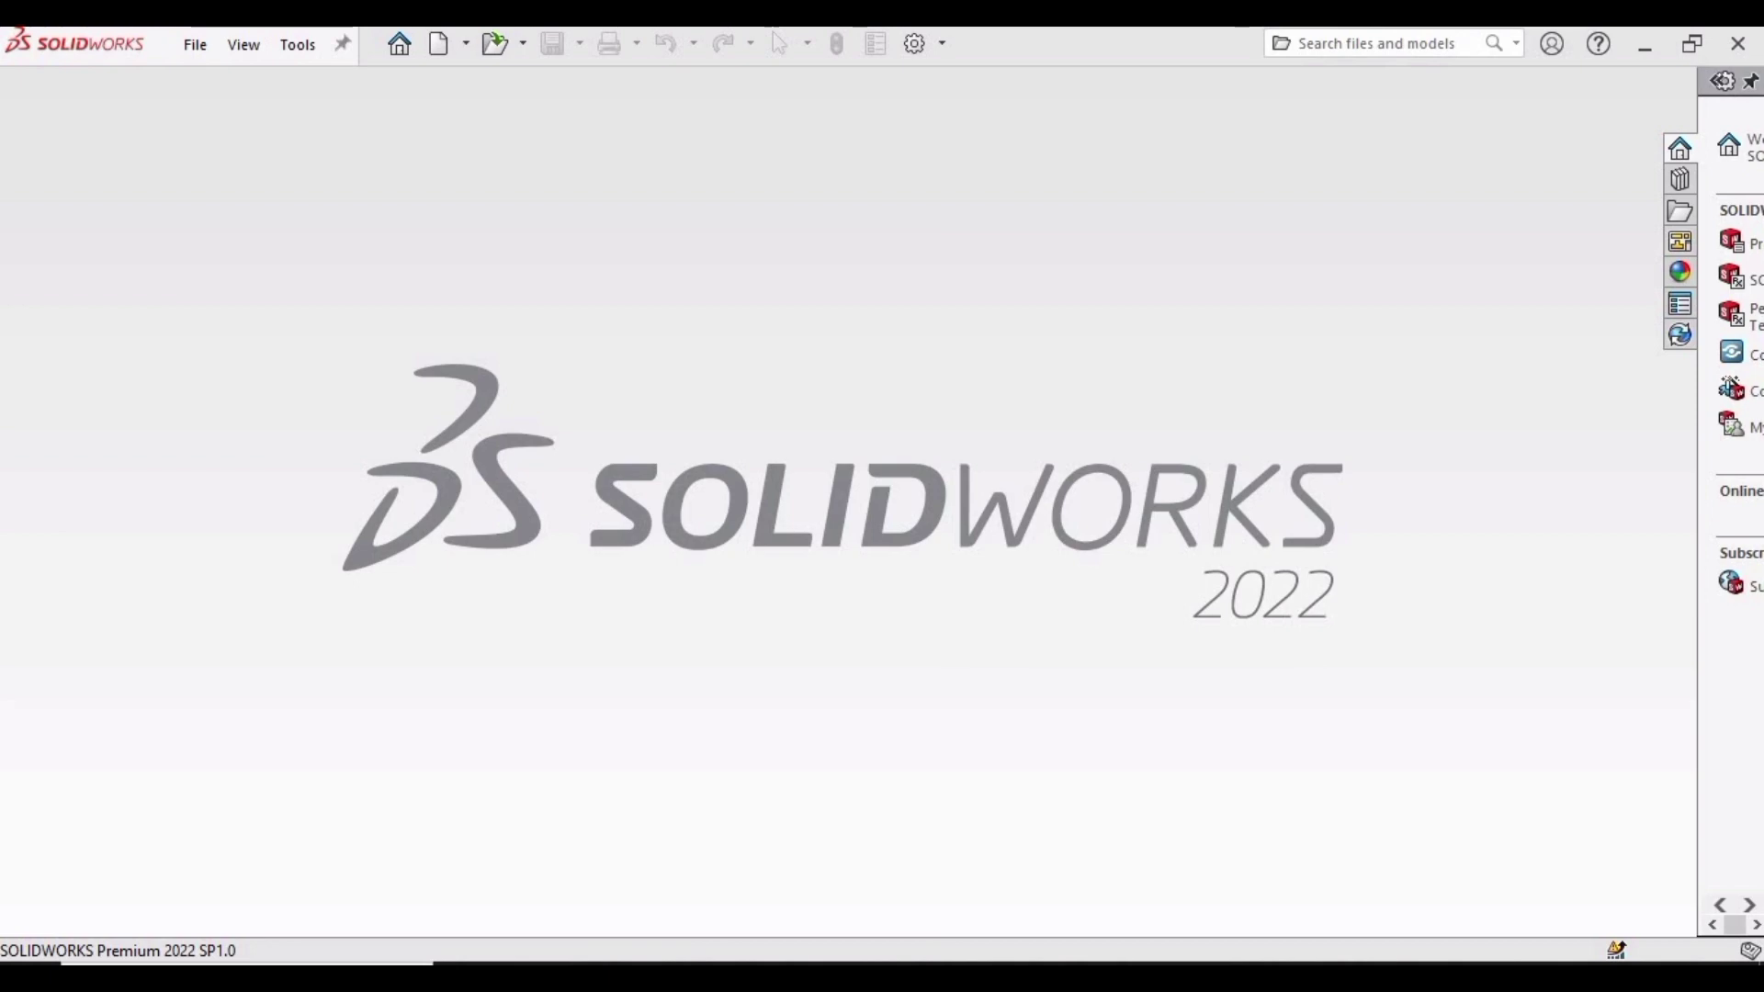
- Create a new part document with a Plain White viewport scene
left_click(243, 44)
mouse_move(189, 48)
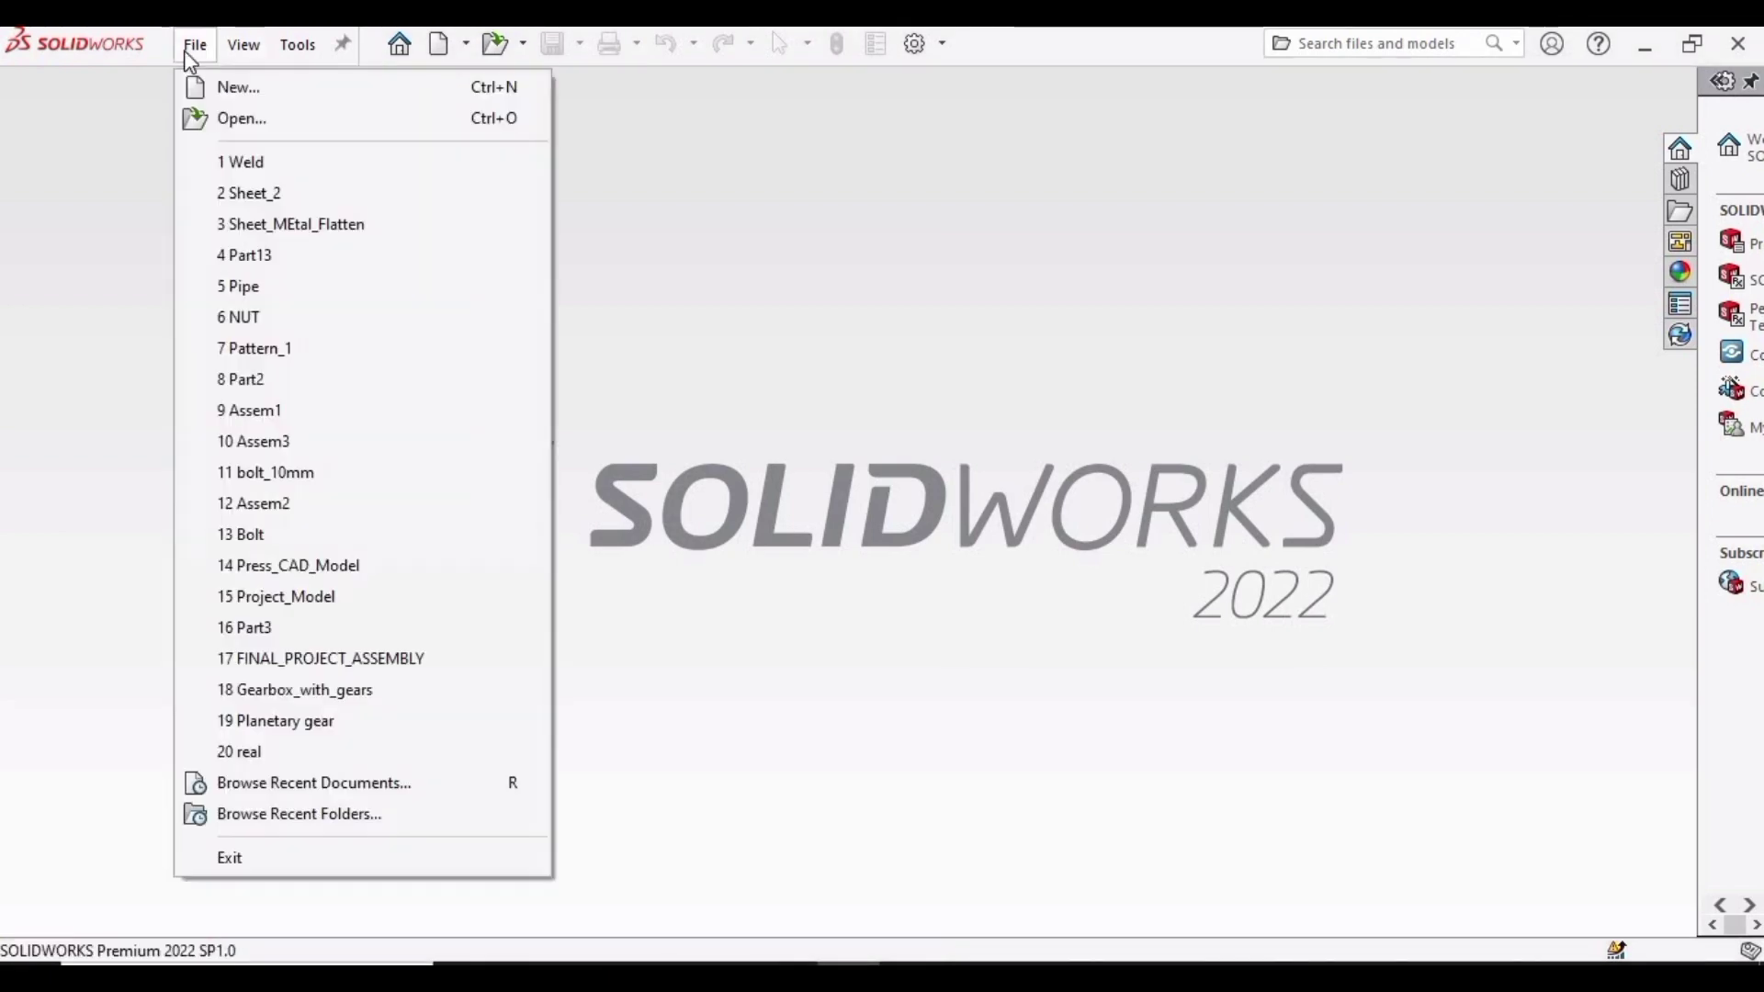
left_click(230, 87)
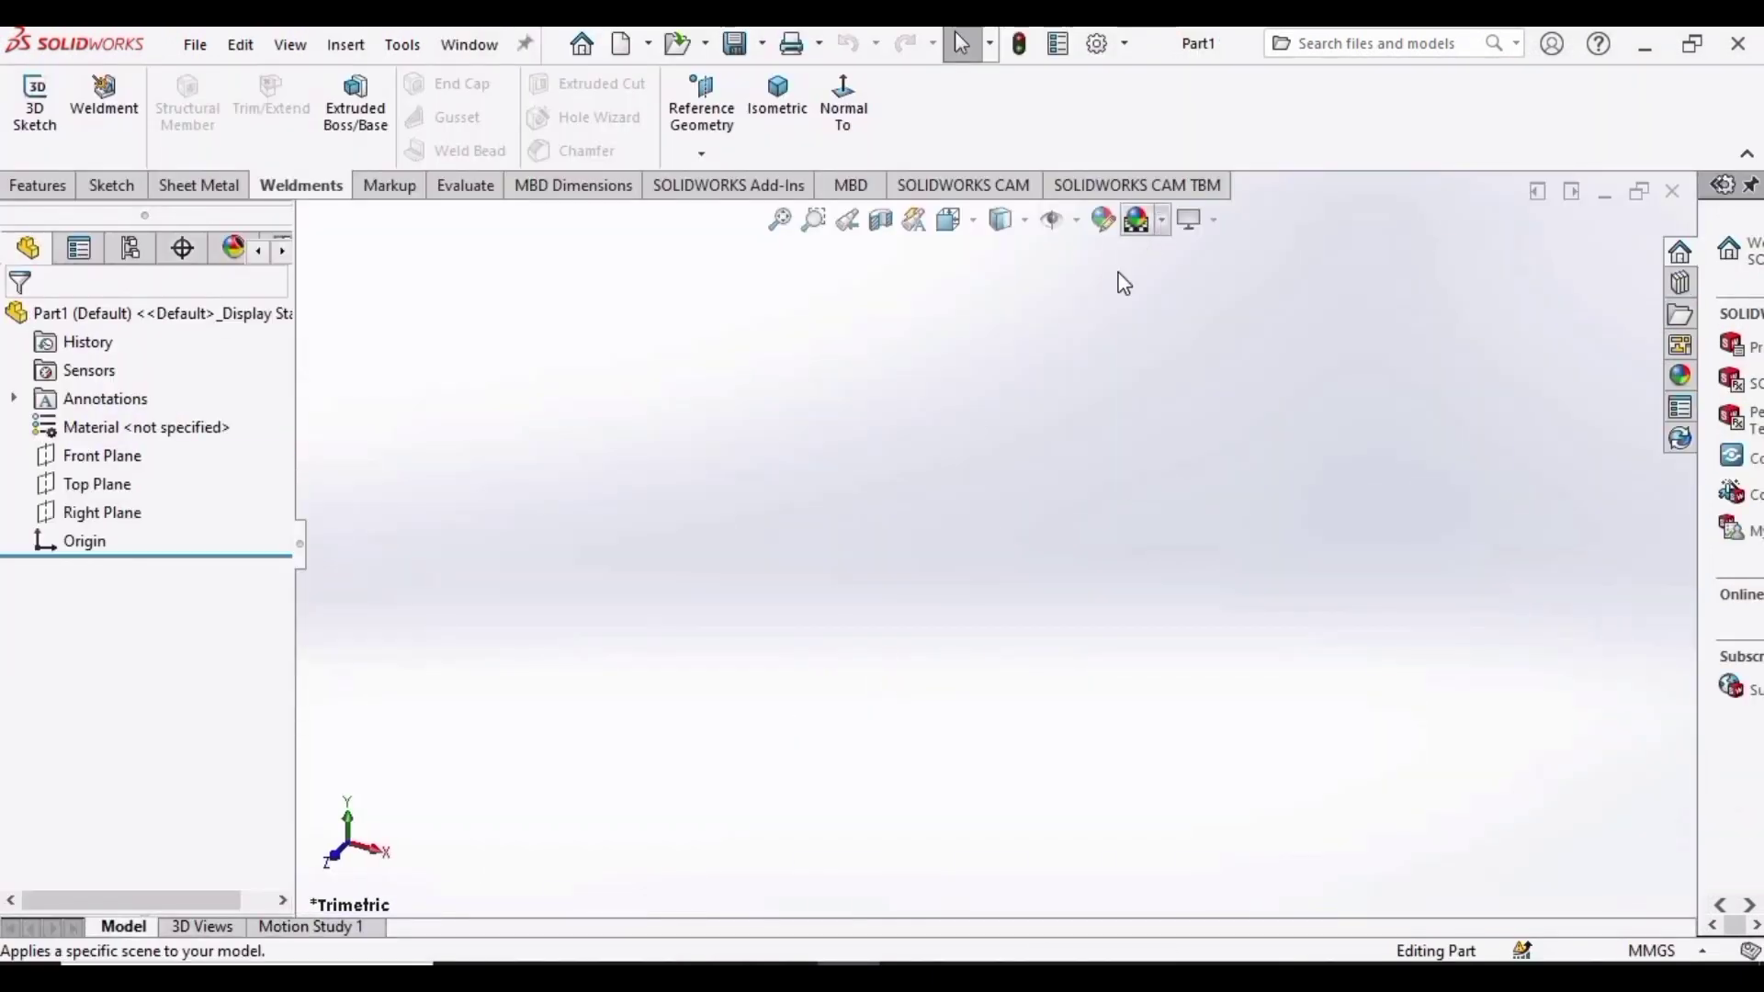
left_click(1144, 288)
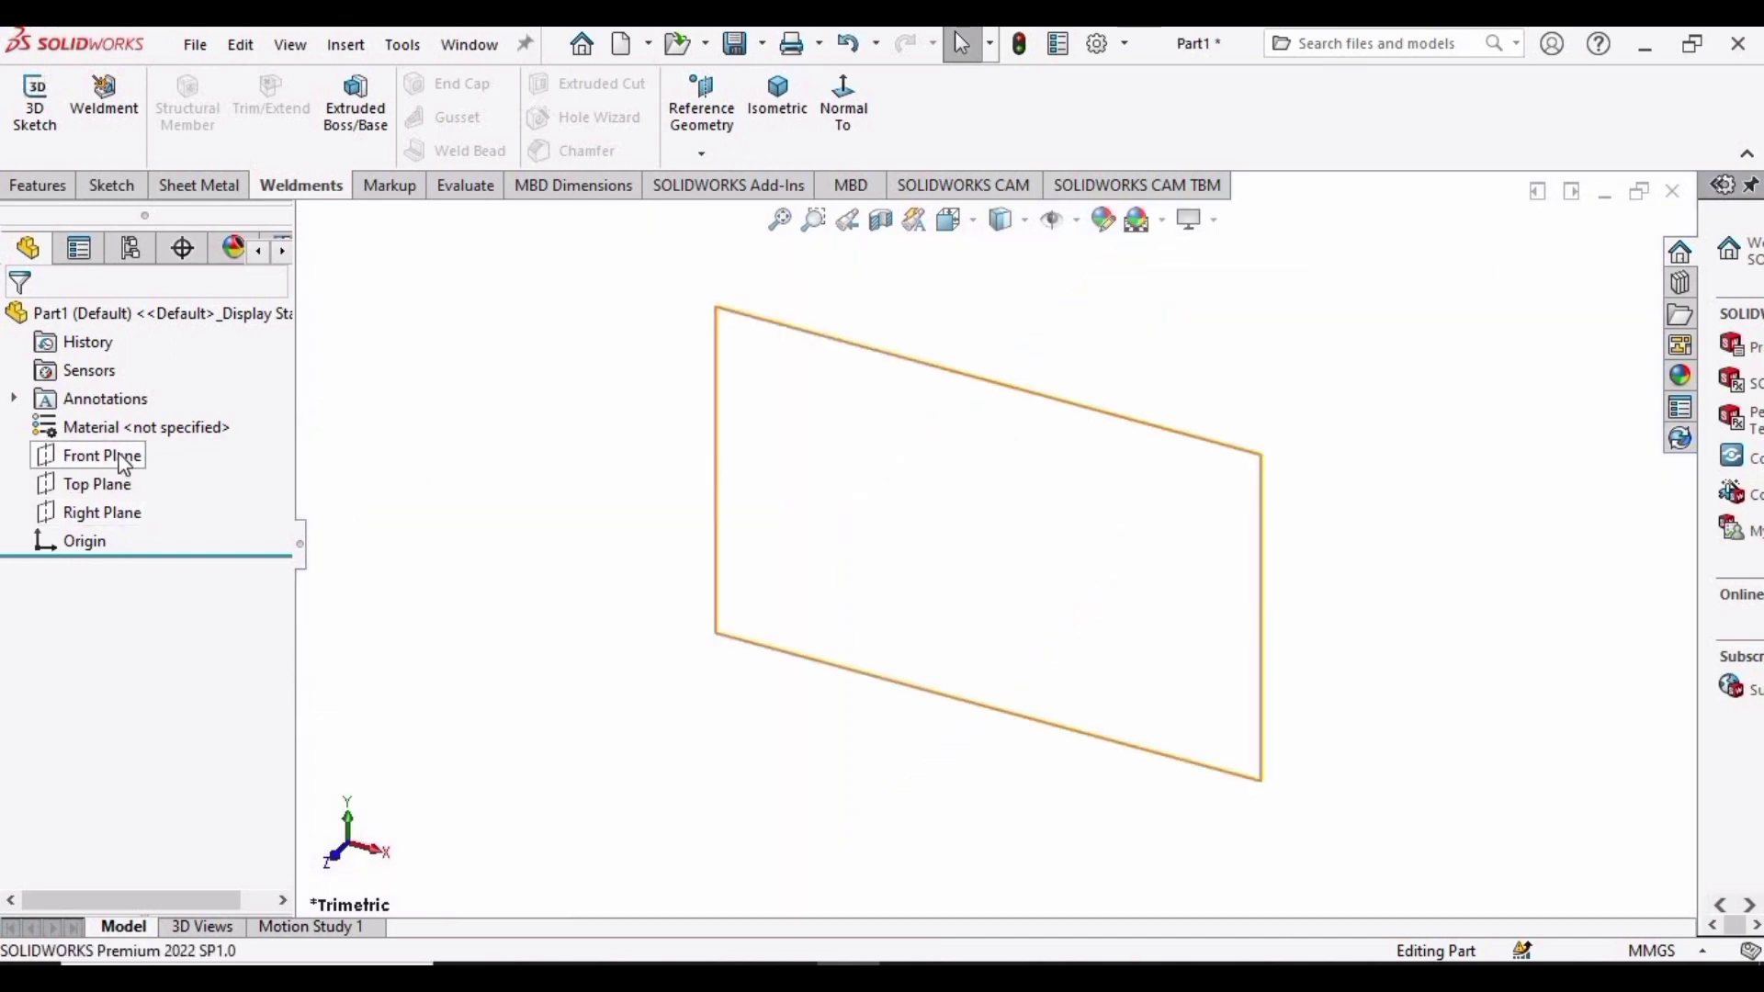
- Start a new sketch on the Top Plane
left_click(120, 459)
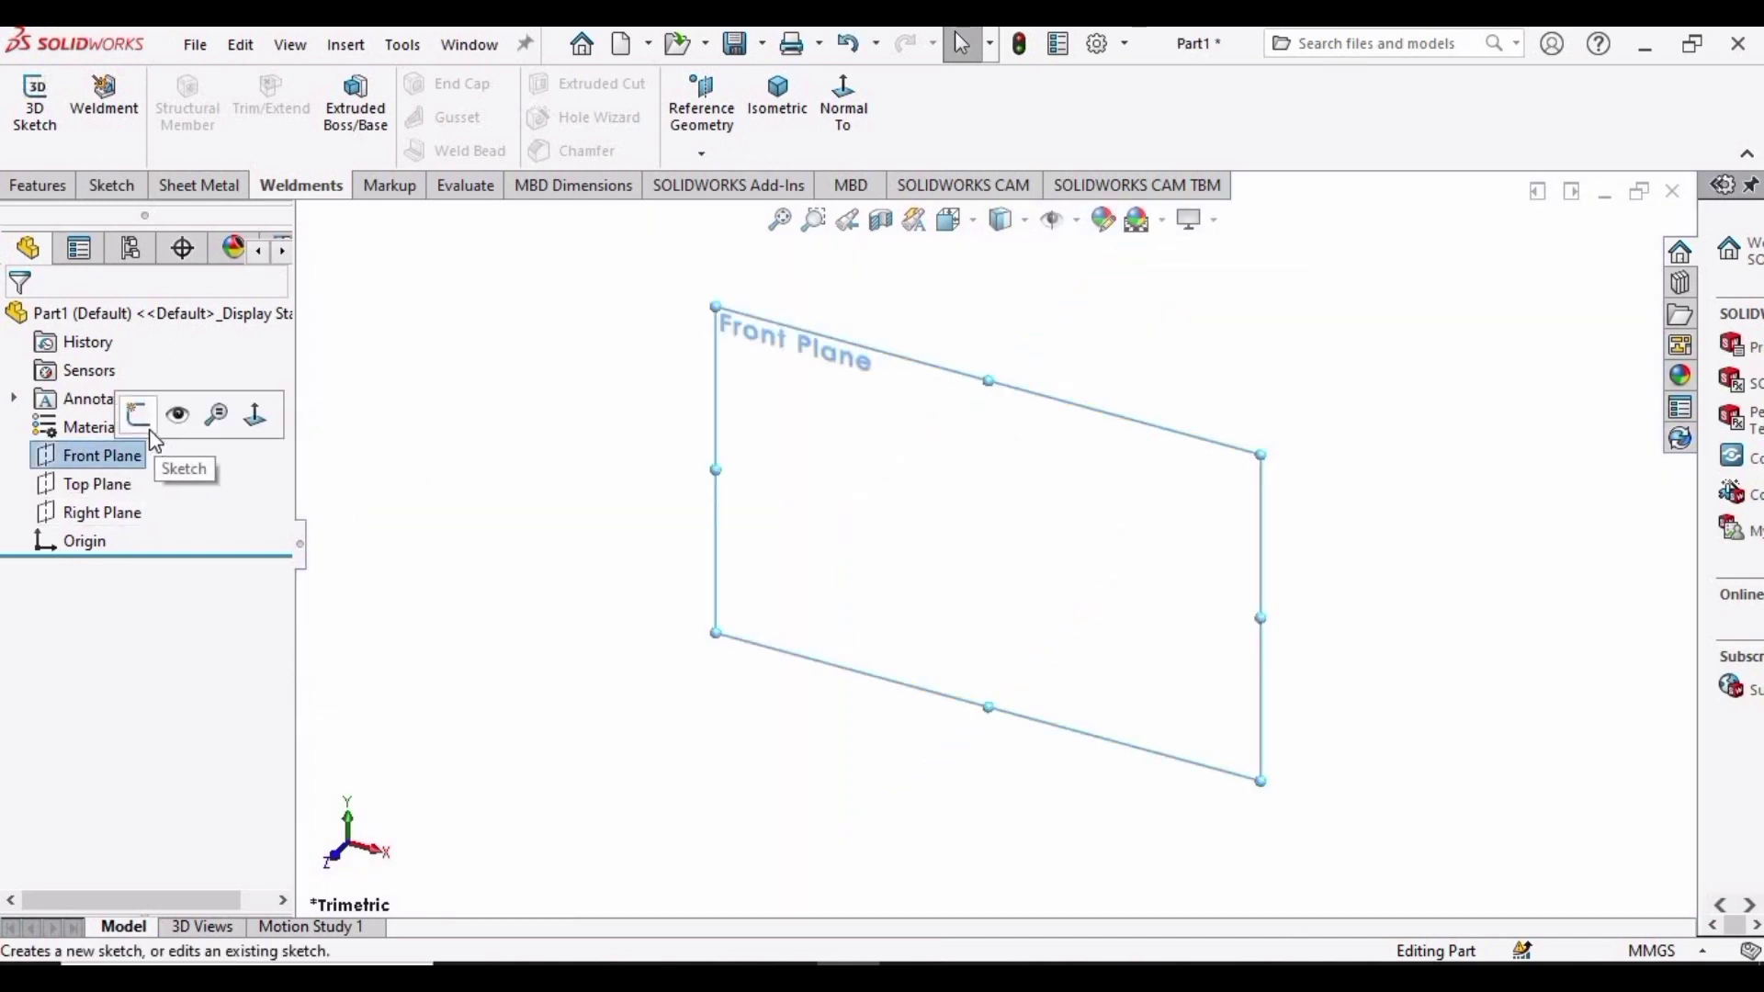
left_click(110, 487)
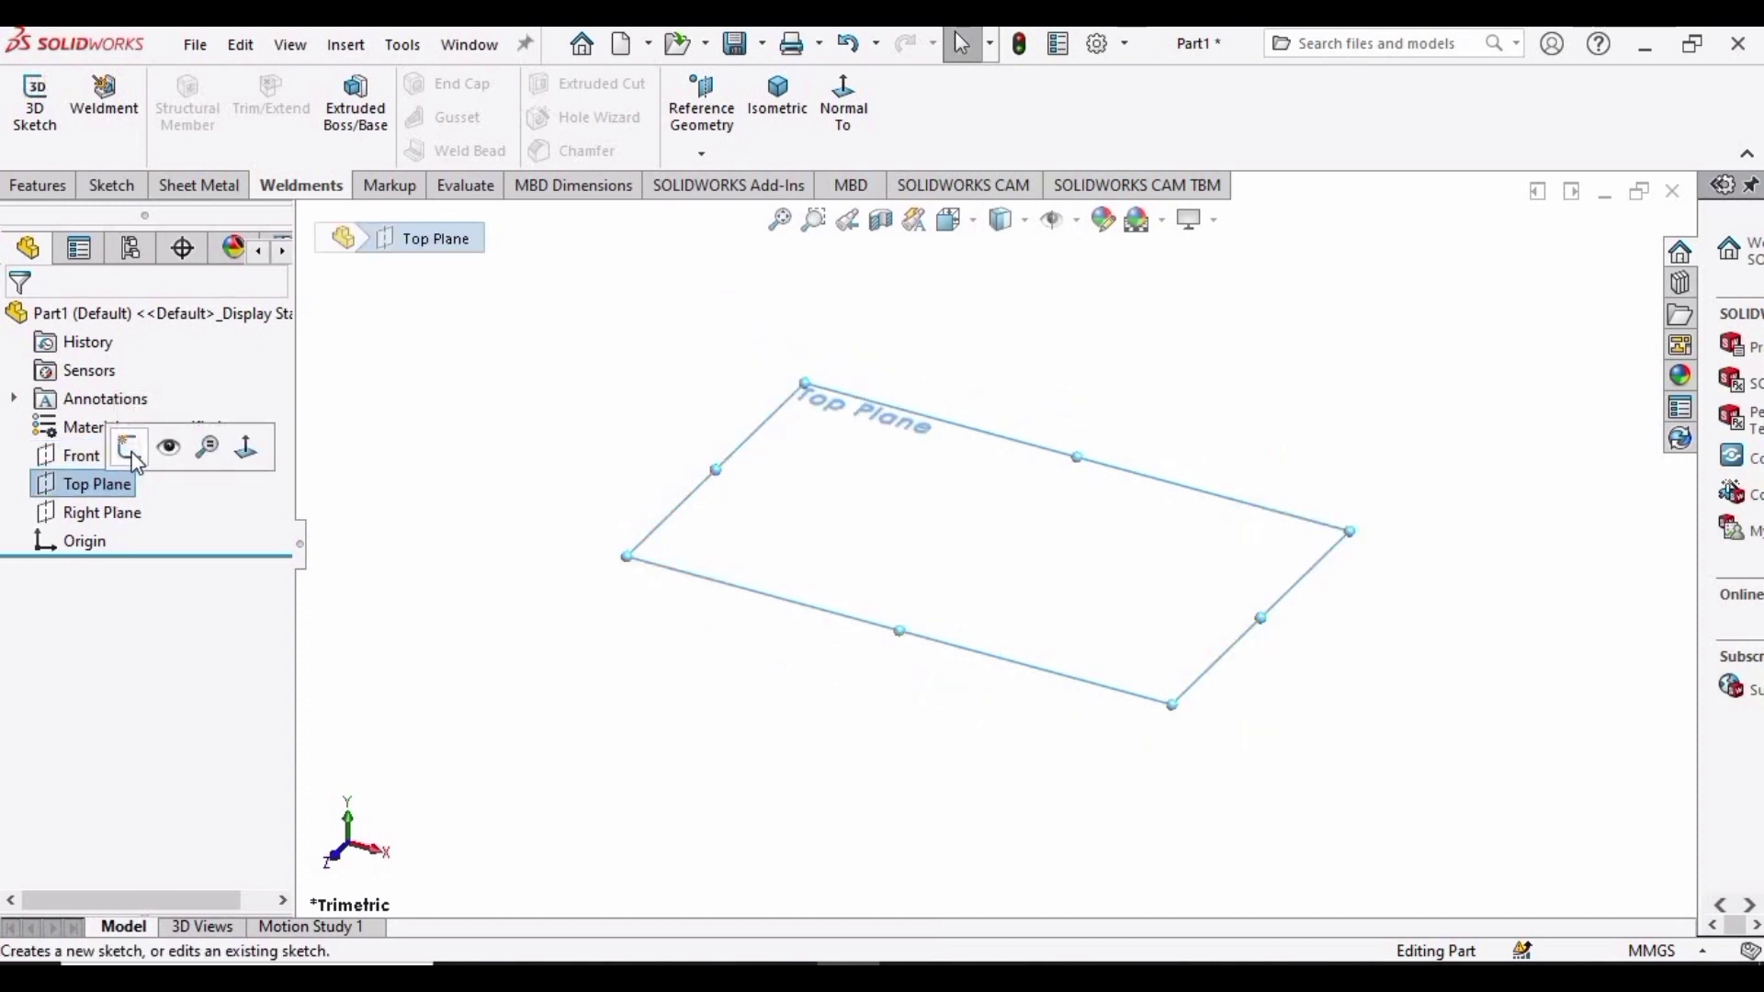
left_click(130, 450)
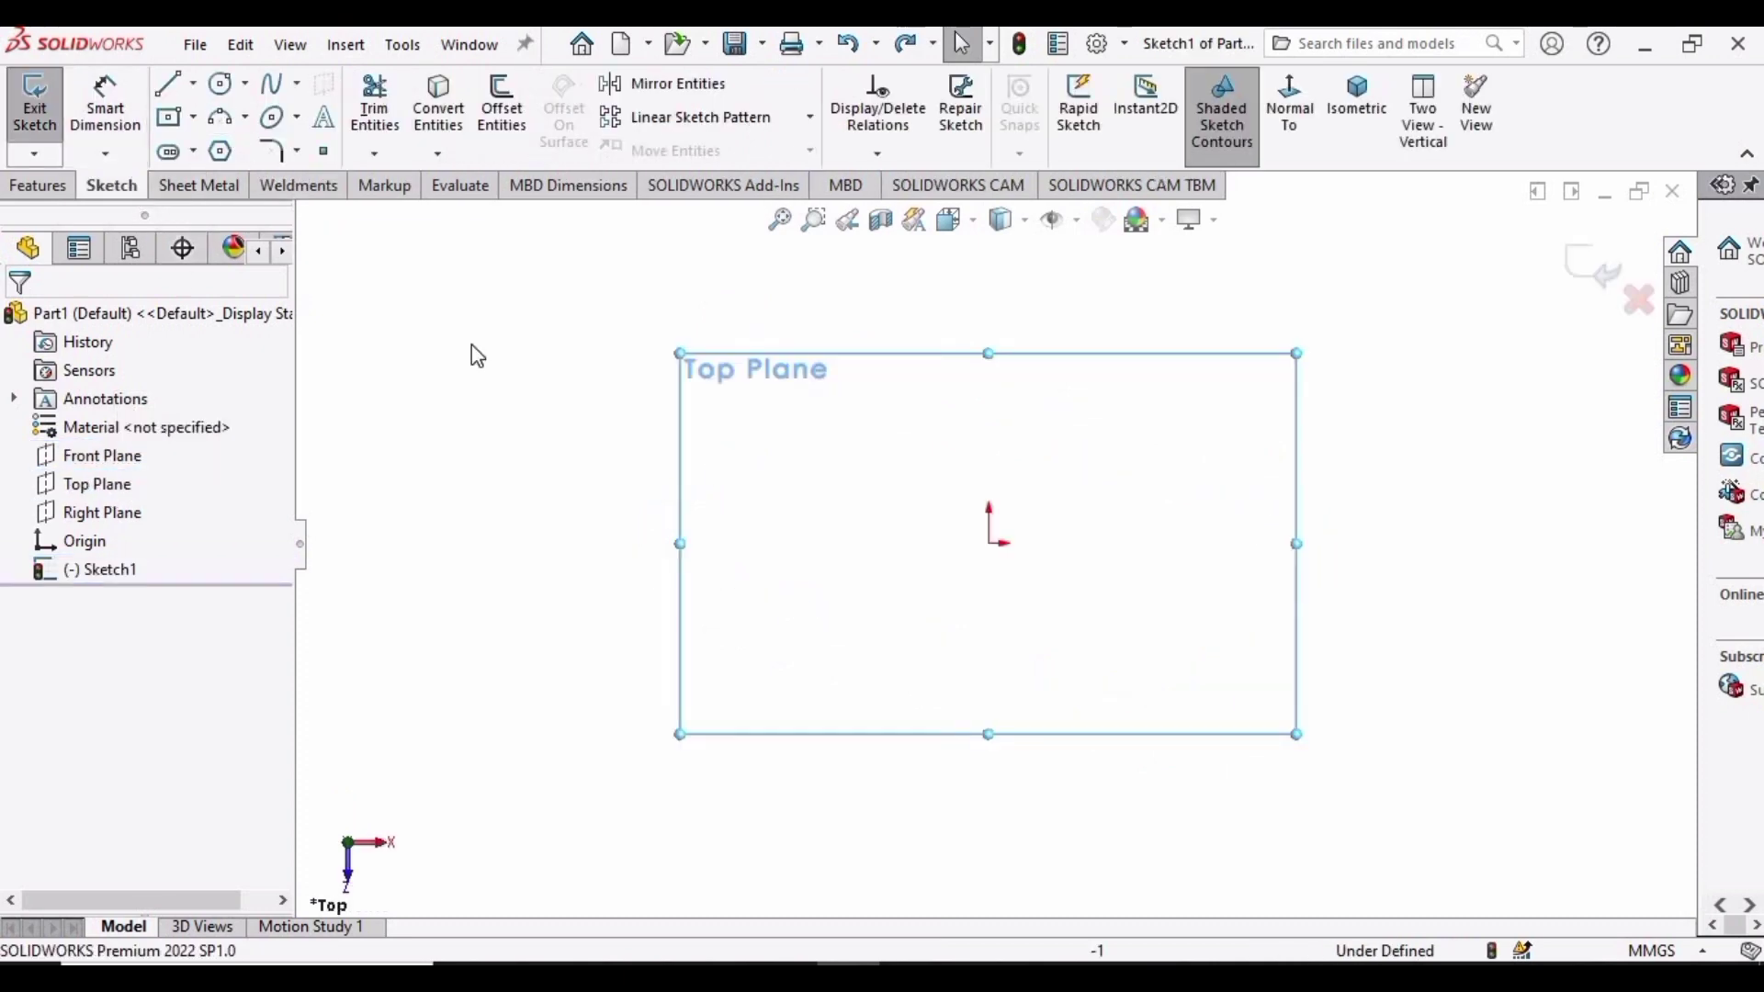
- Draw a center rectangle centred on the origin
left_click(195, 118)
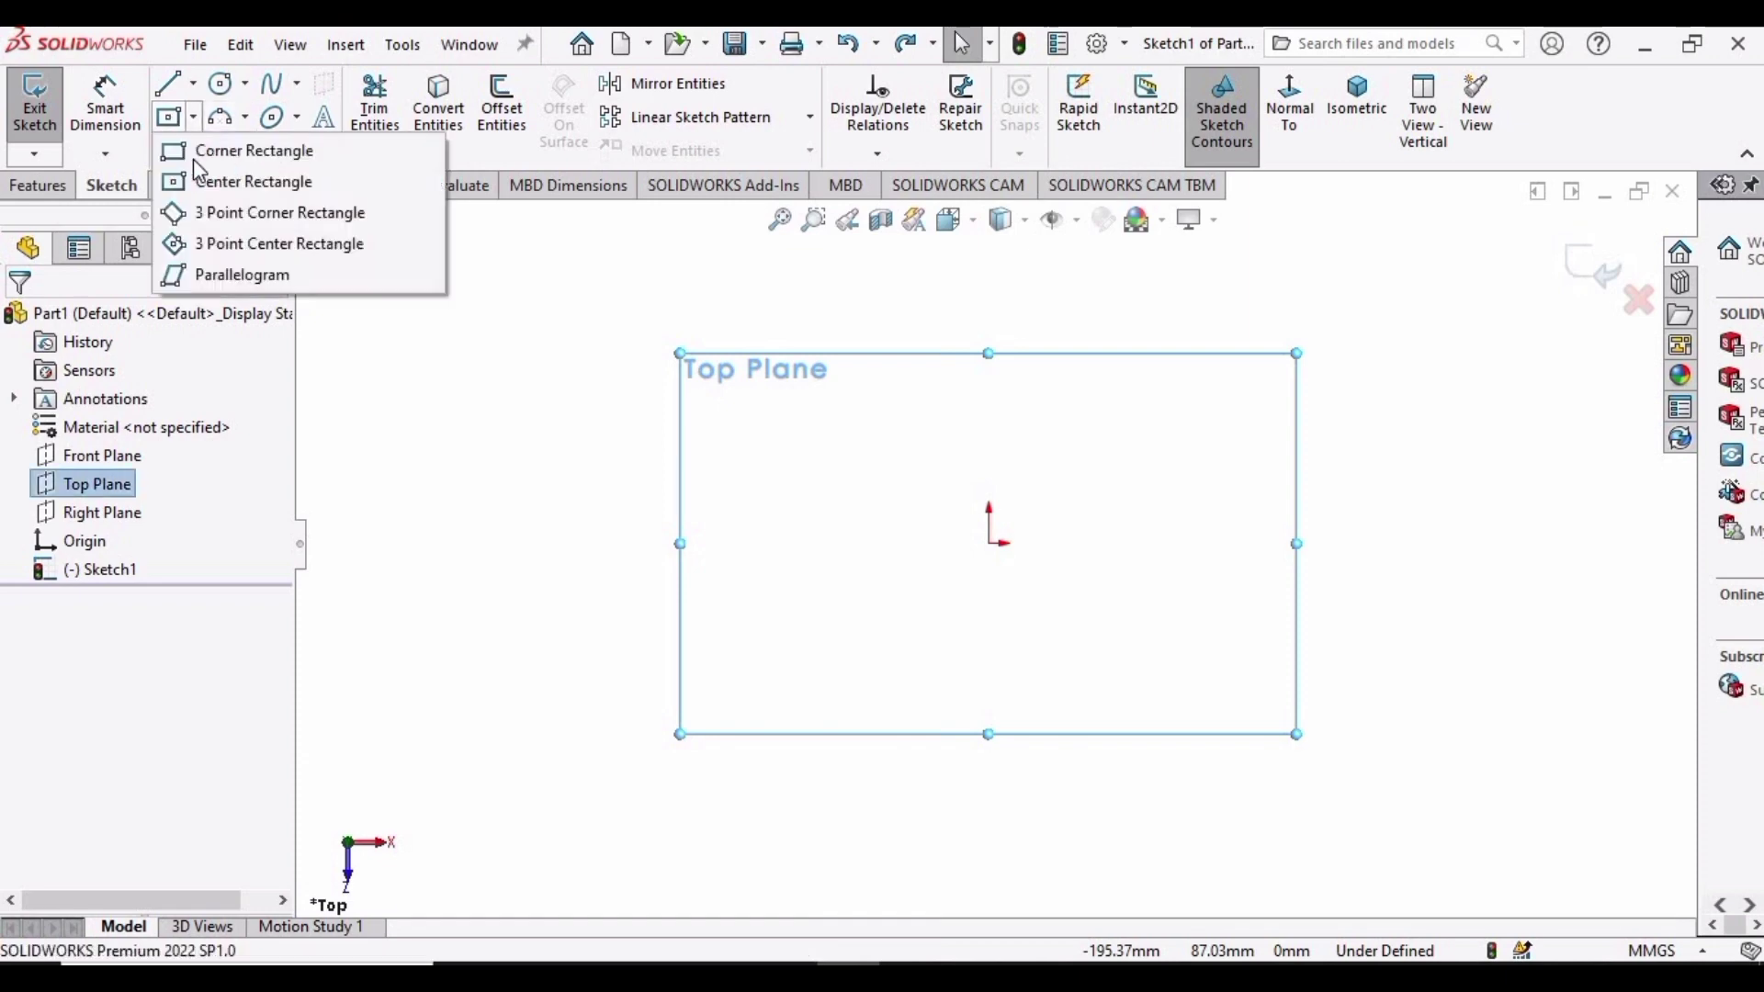
left_click(211, 181)
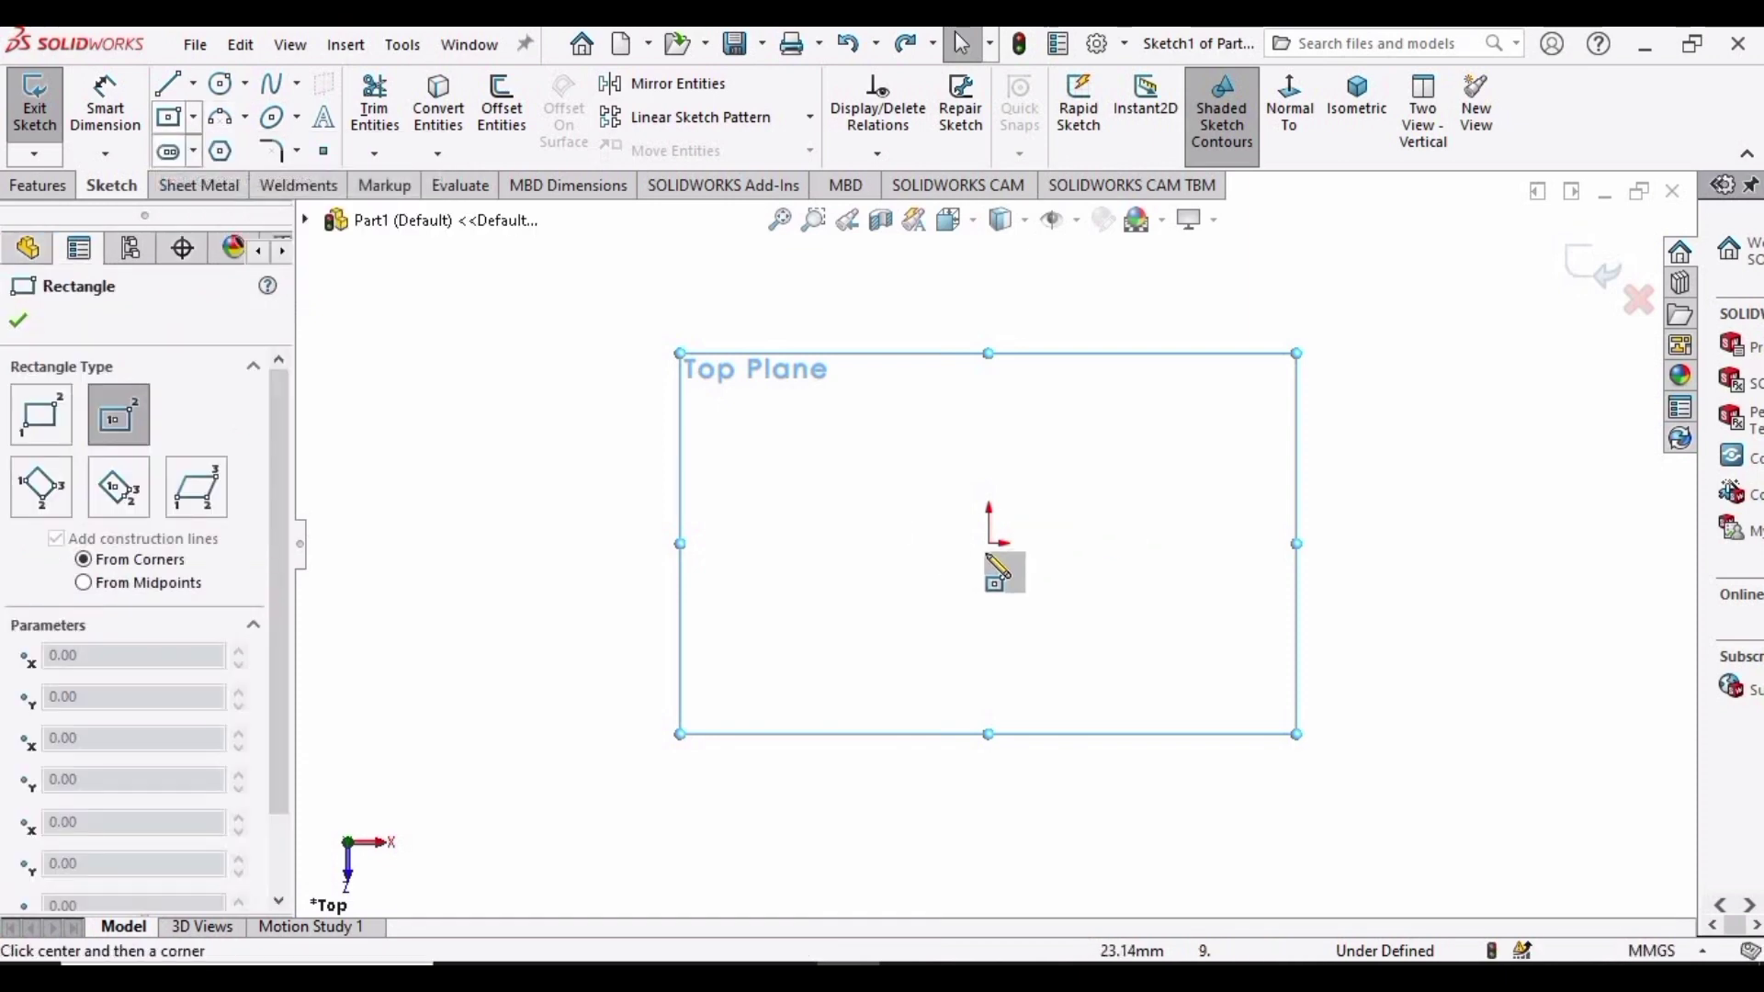
left_click(989, 543)
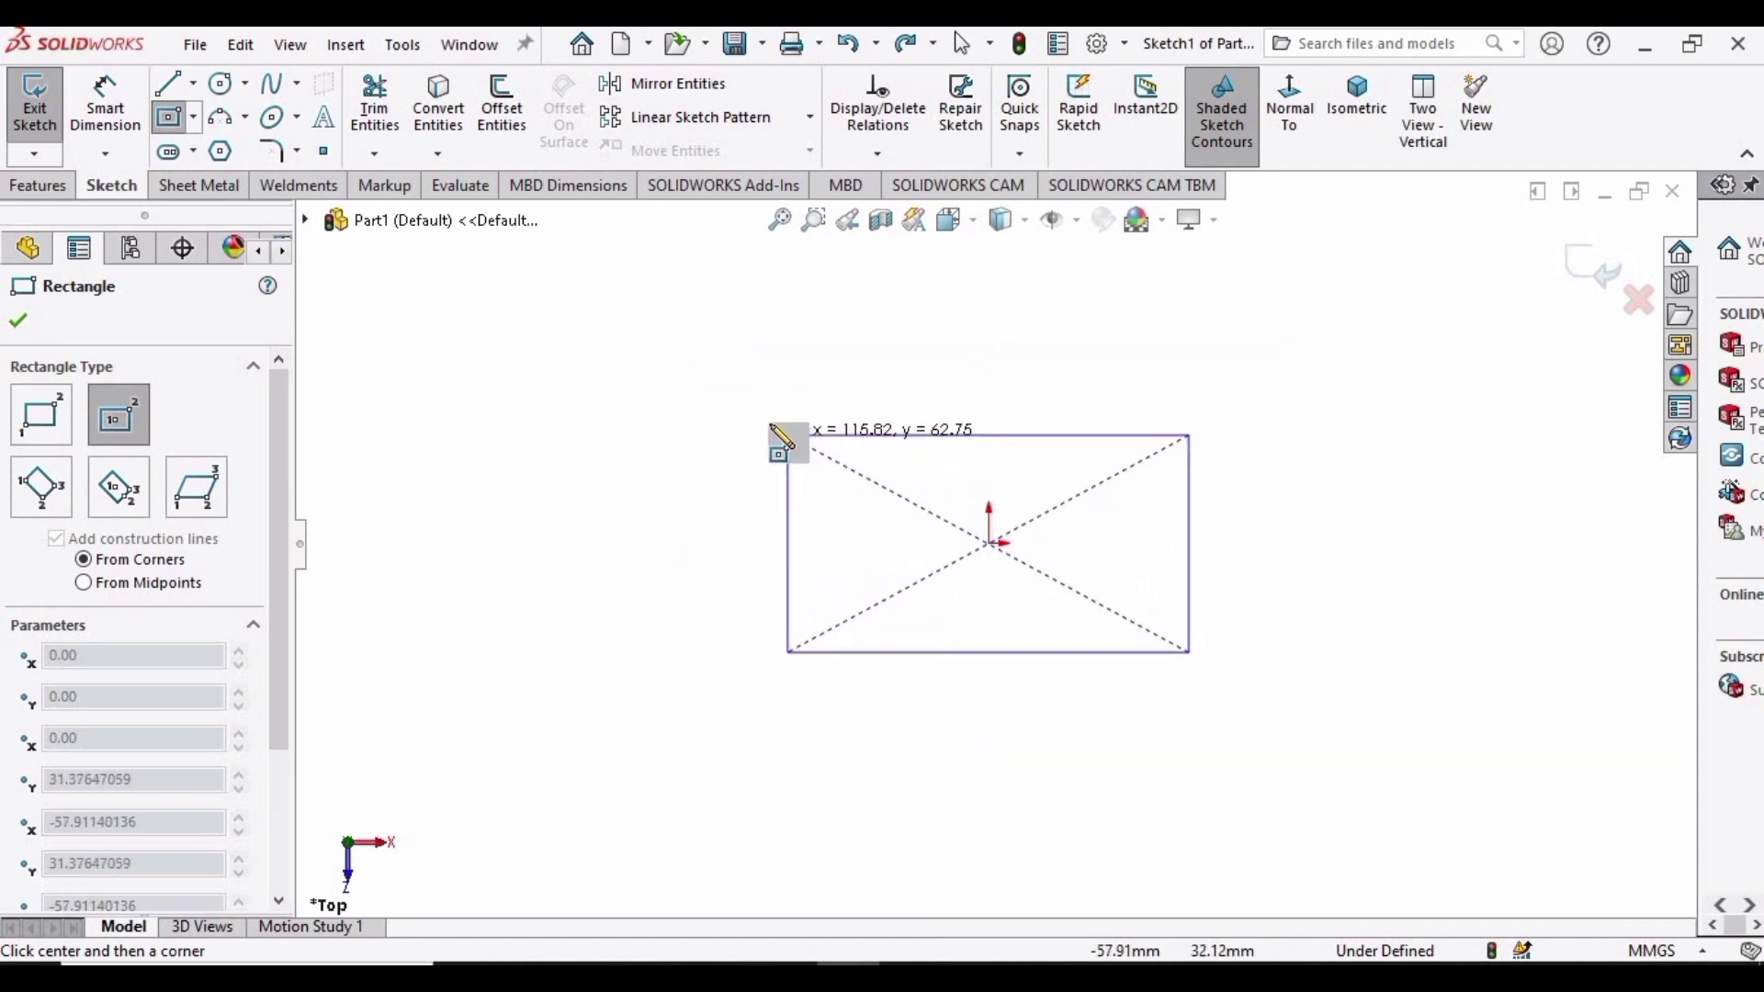
left_click(765, 420)
key("Escape")
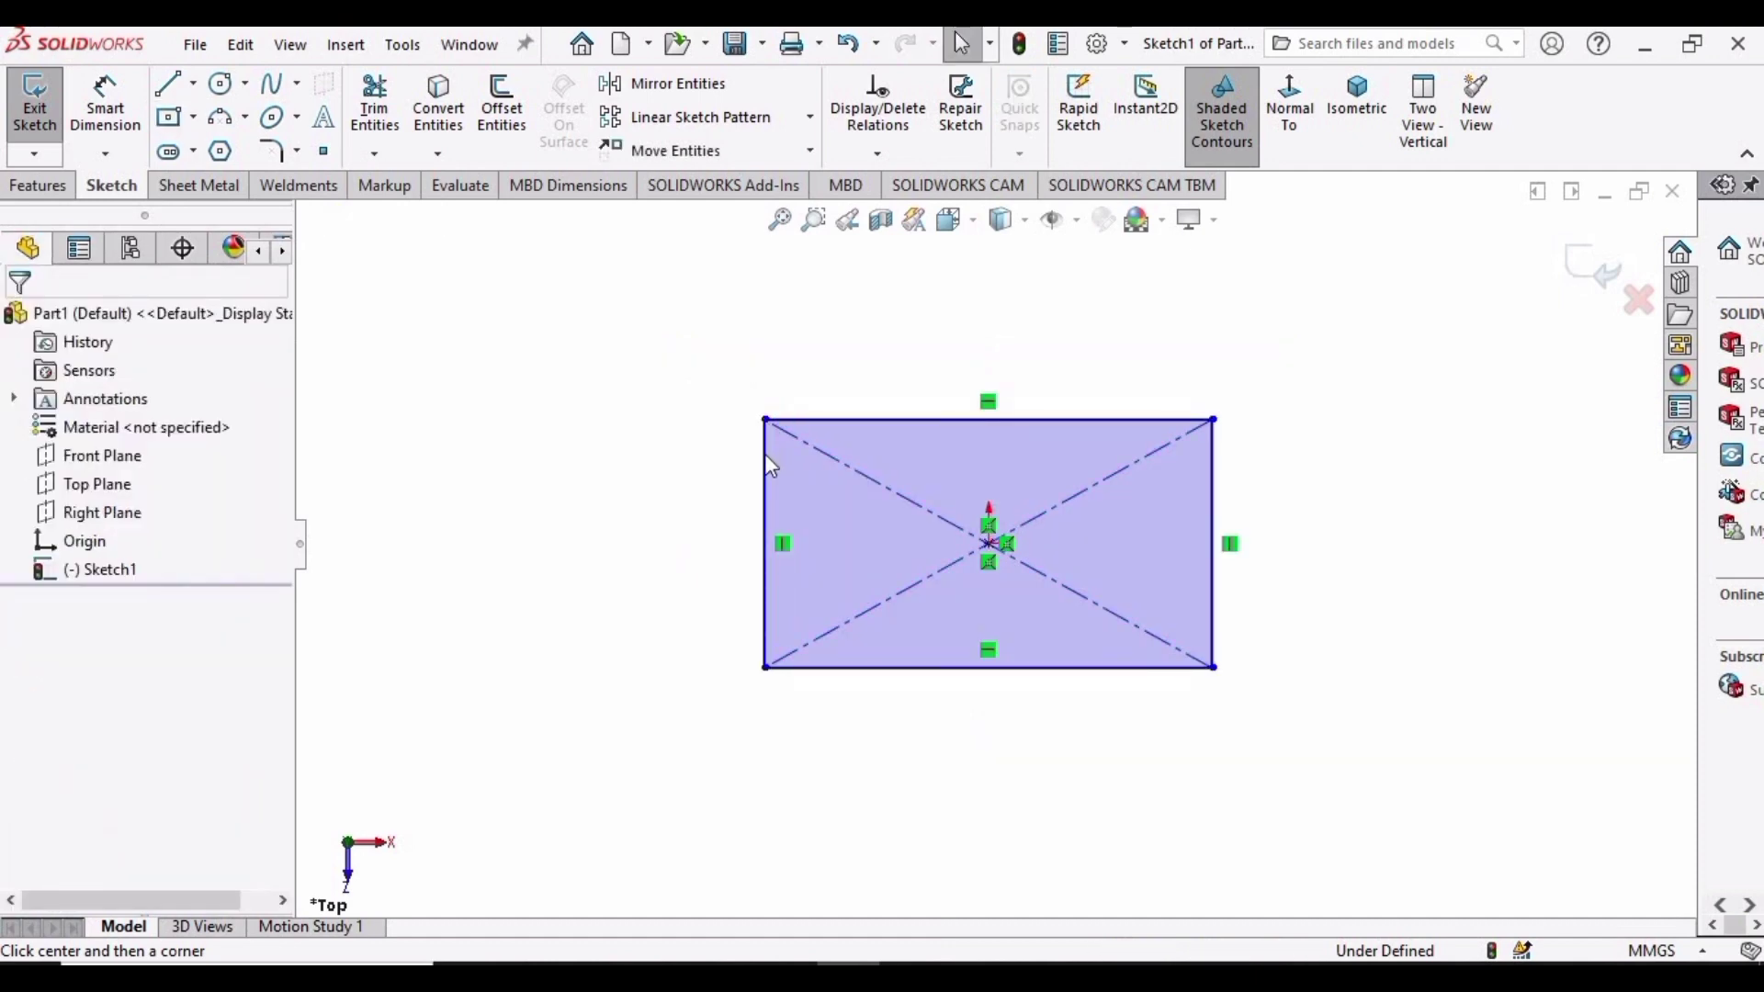
- Convert the rectangle's left and right vertical sides to construction geometry
left_click(764, 456)
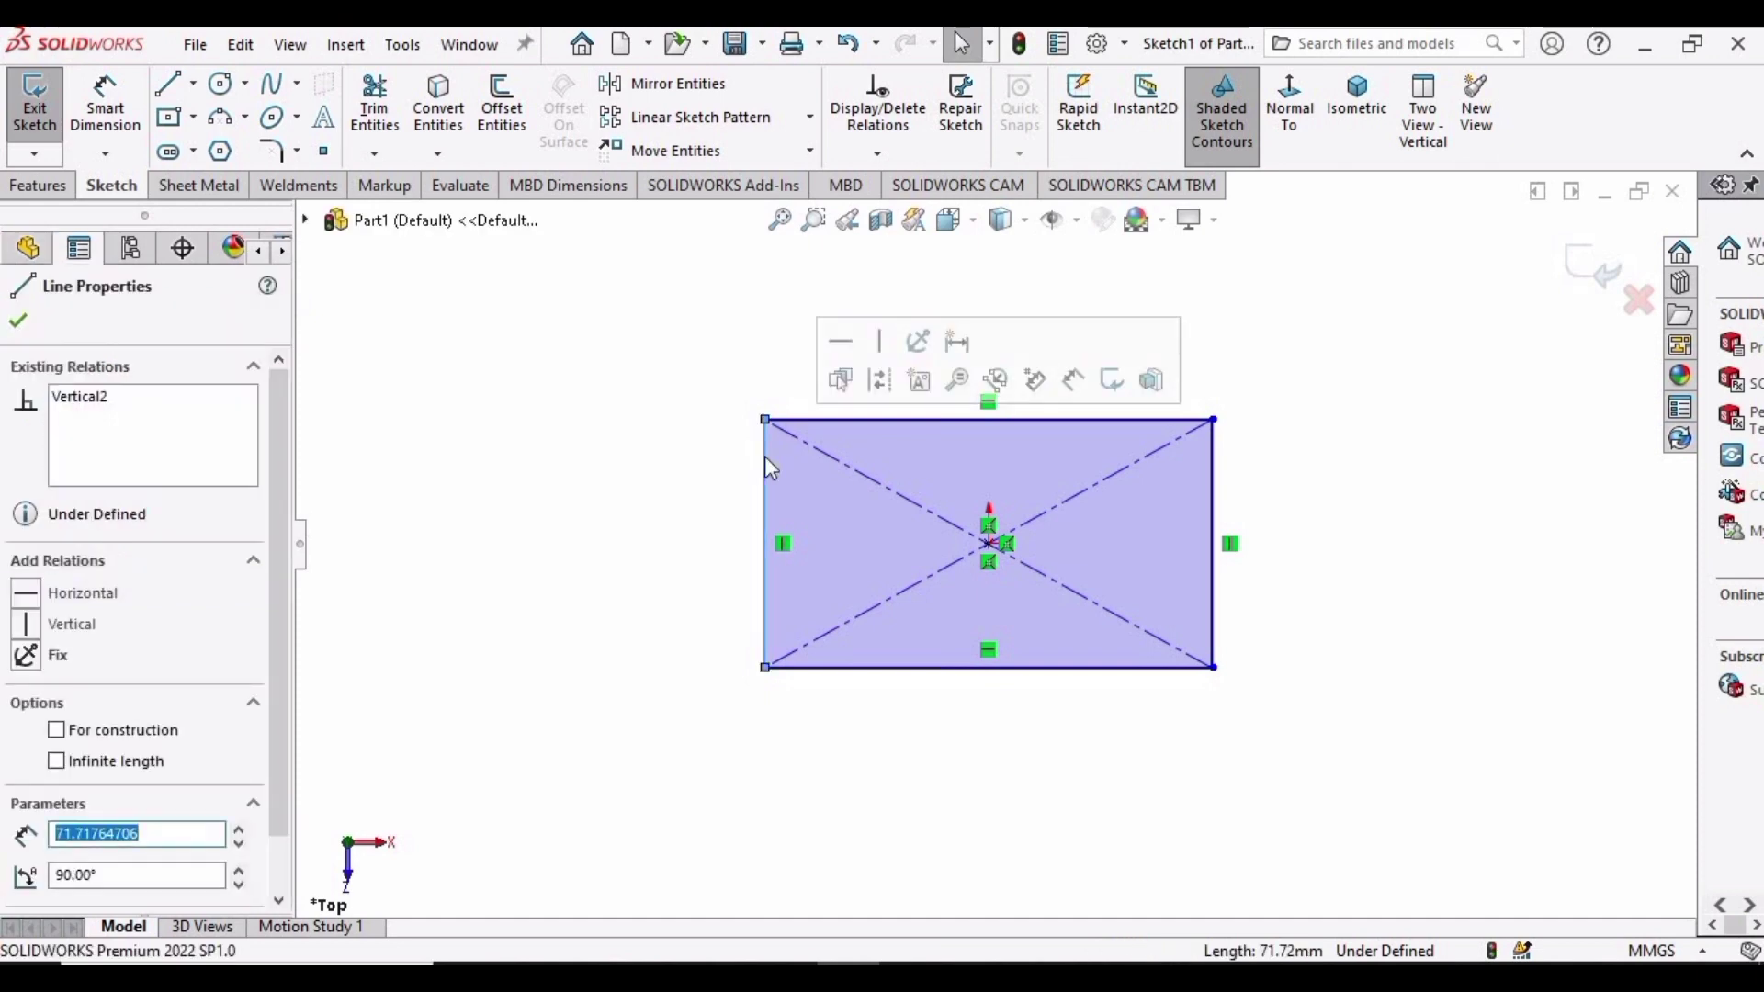
left_click(879, 380)
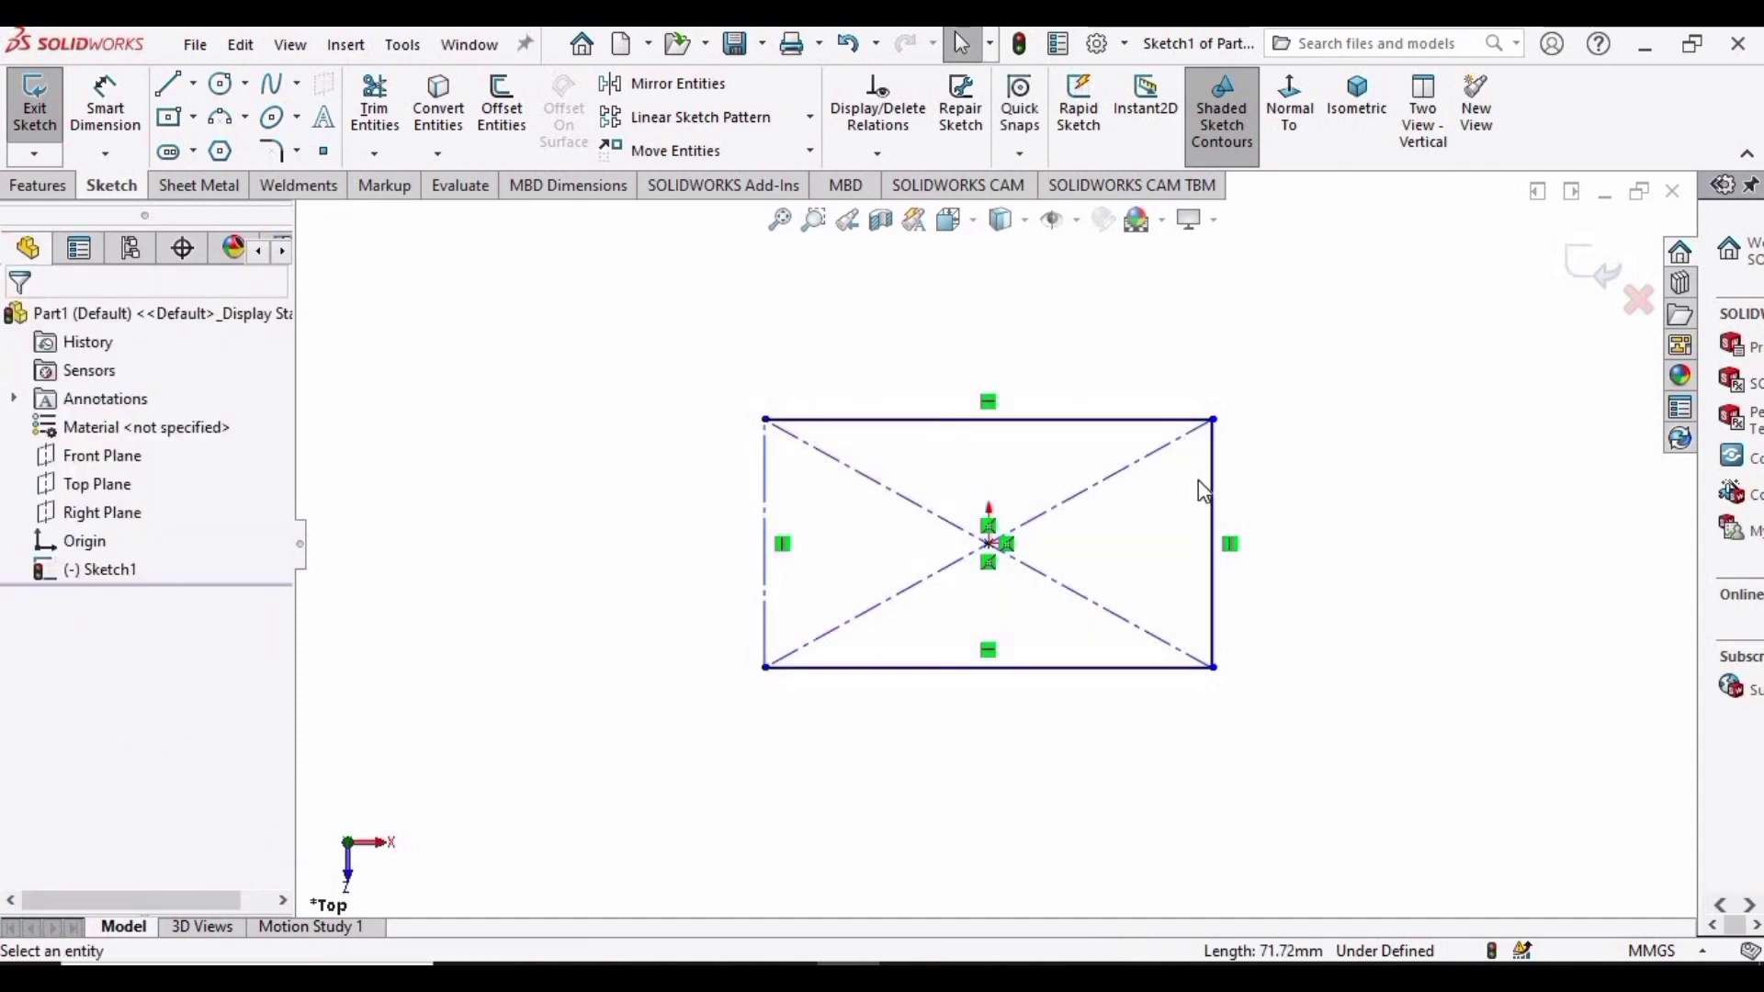
left_click(1214, 488)
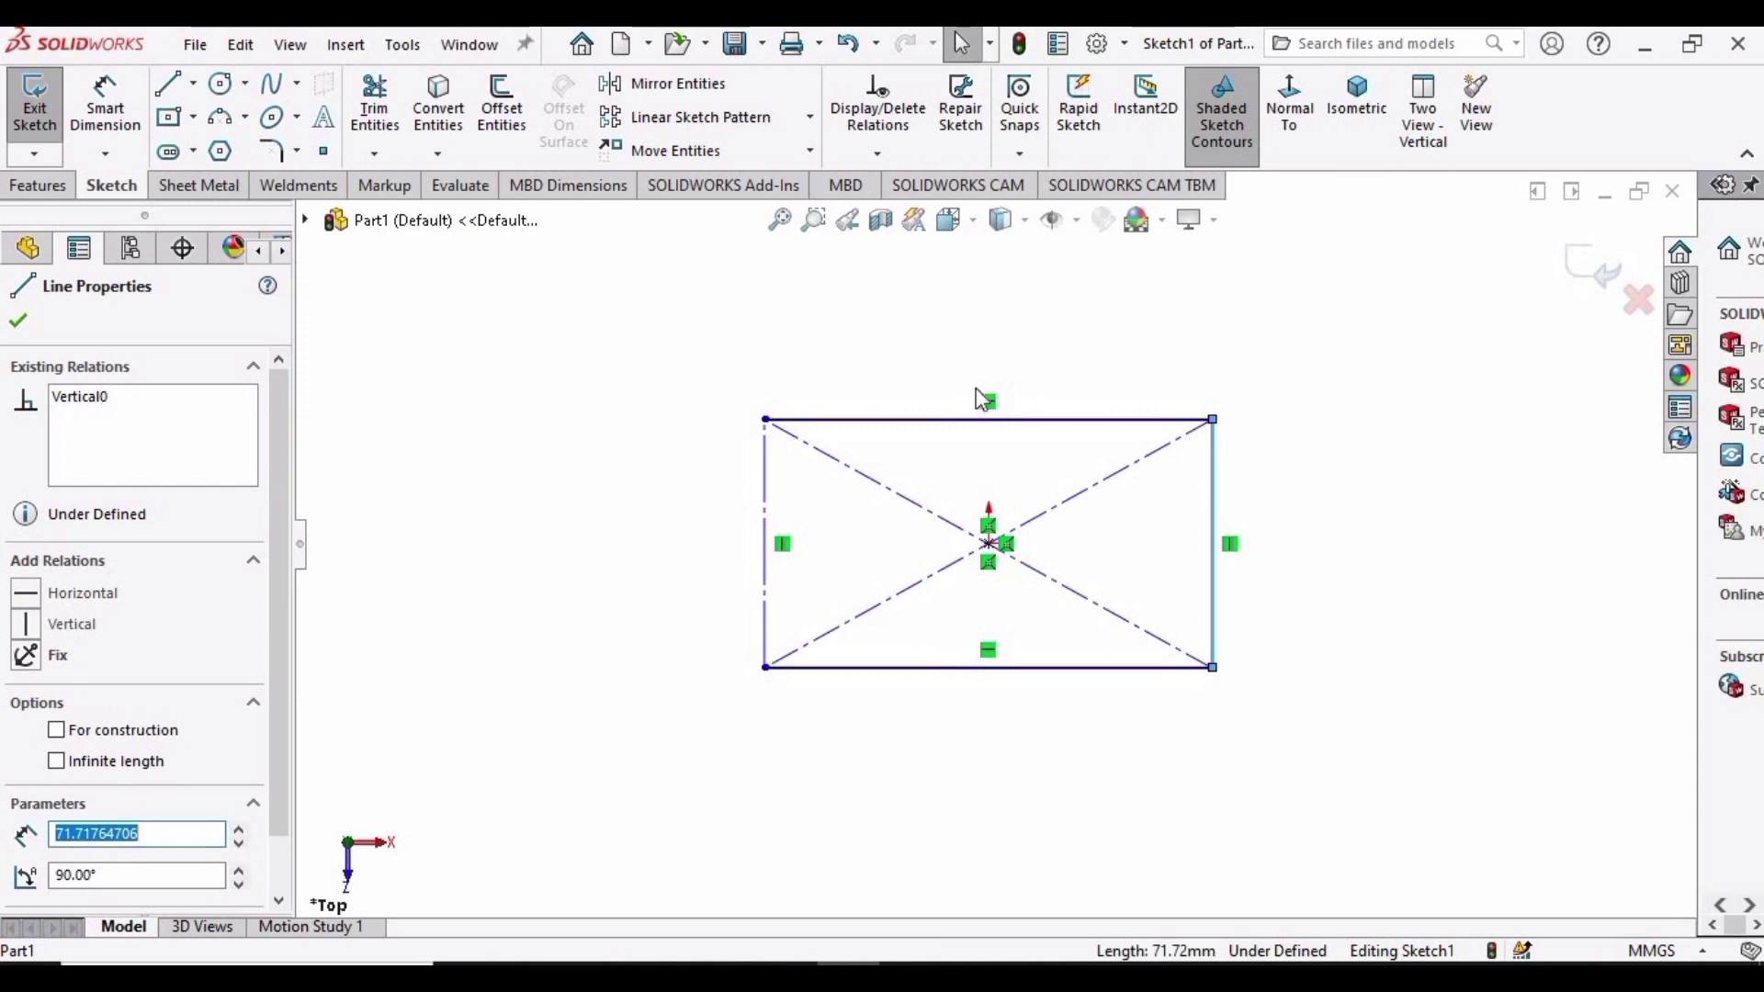
left_click(1338, 415)
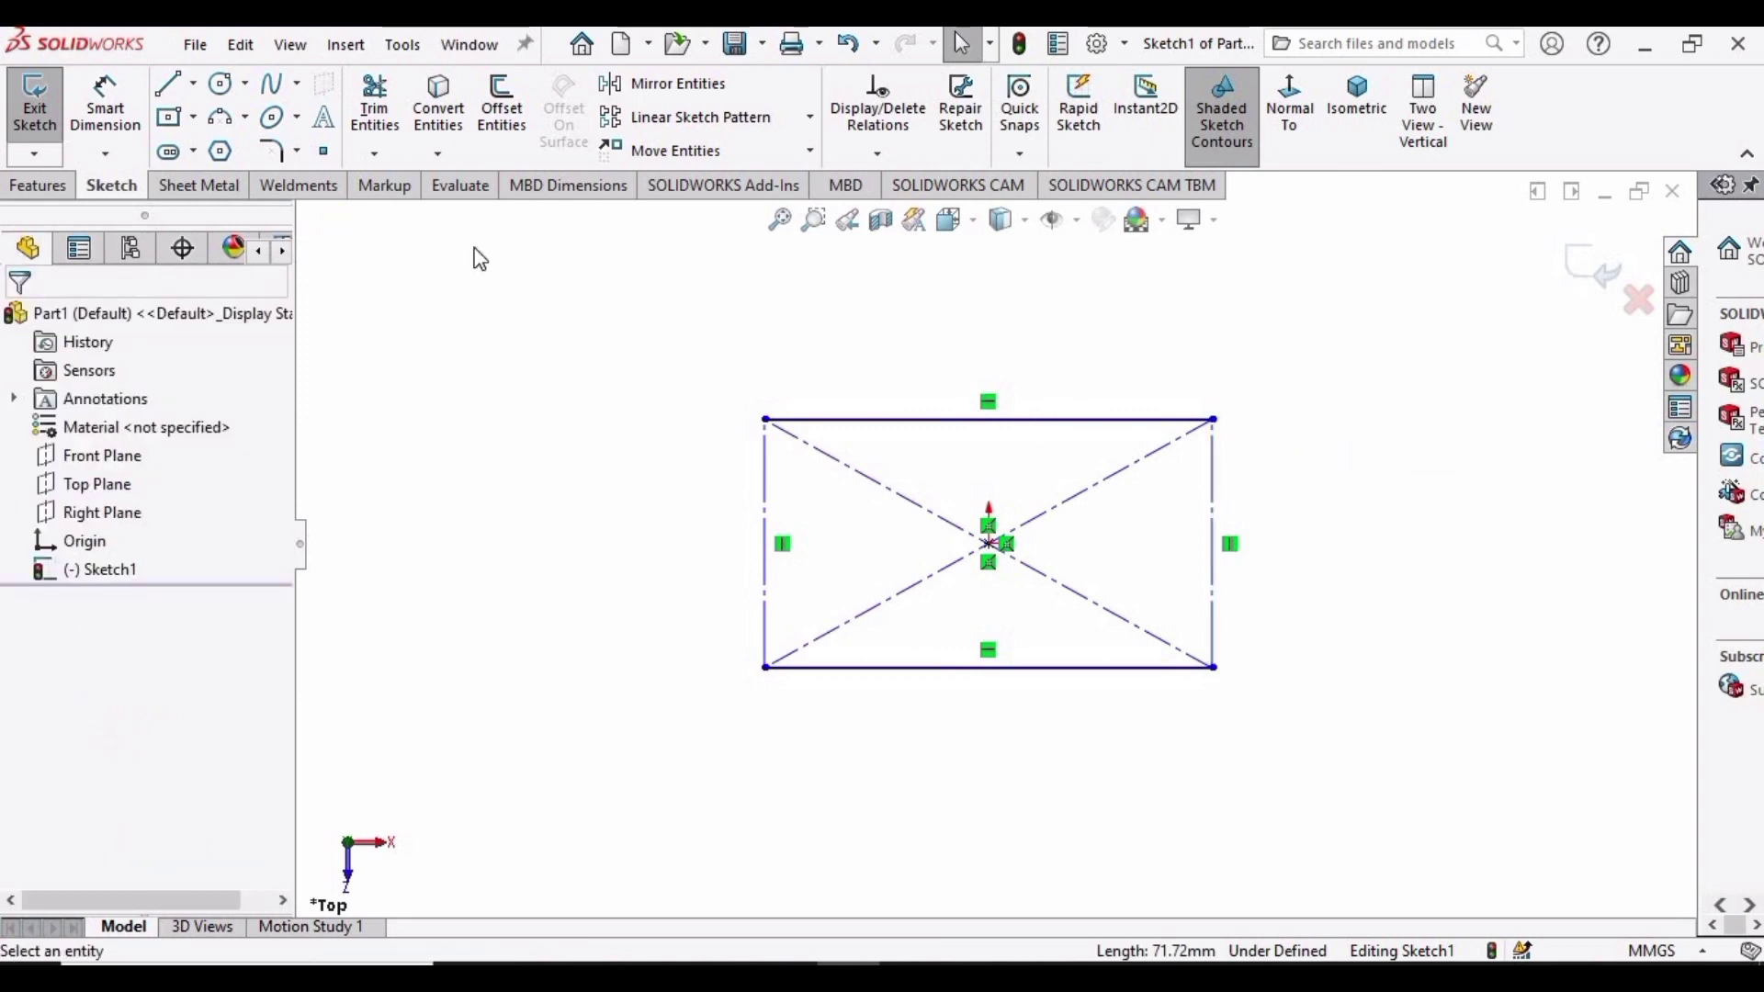
- Draw 180° centerpoint arcs spanning the corners at the rectangle's left and right ends
left_click(247, 118)
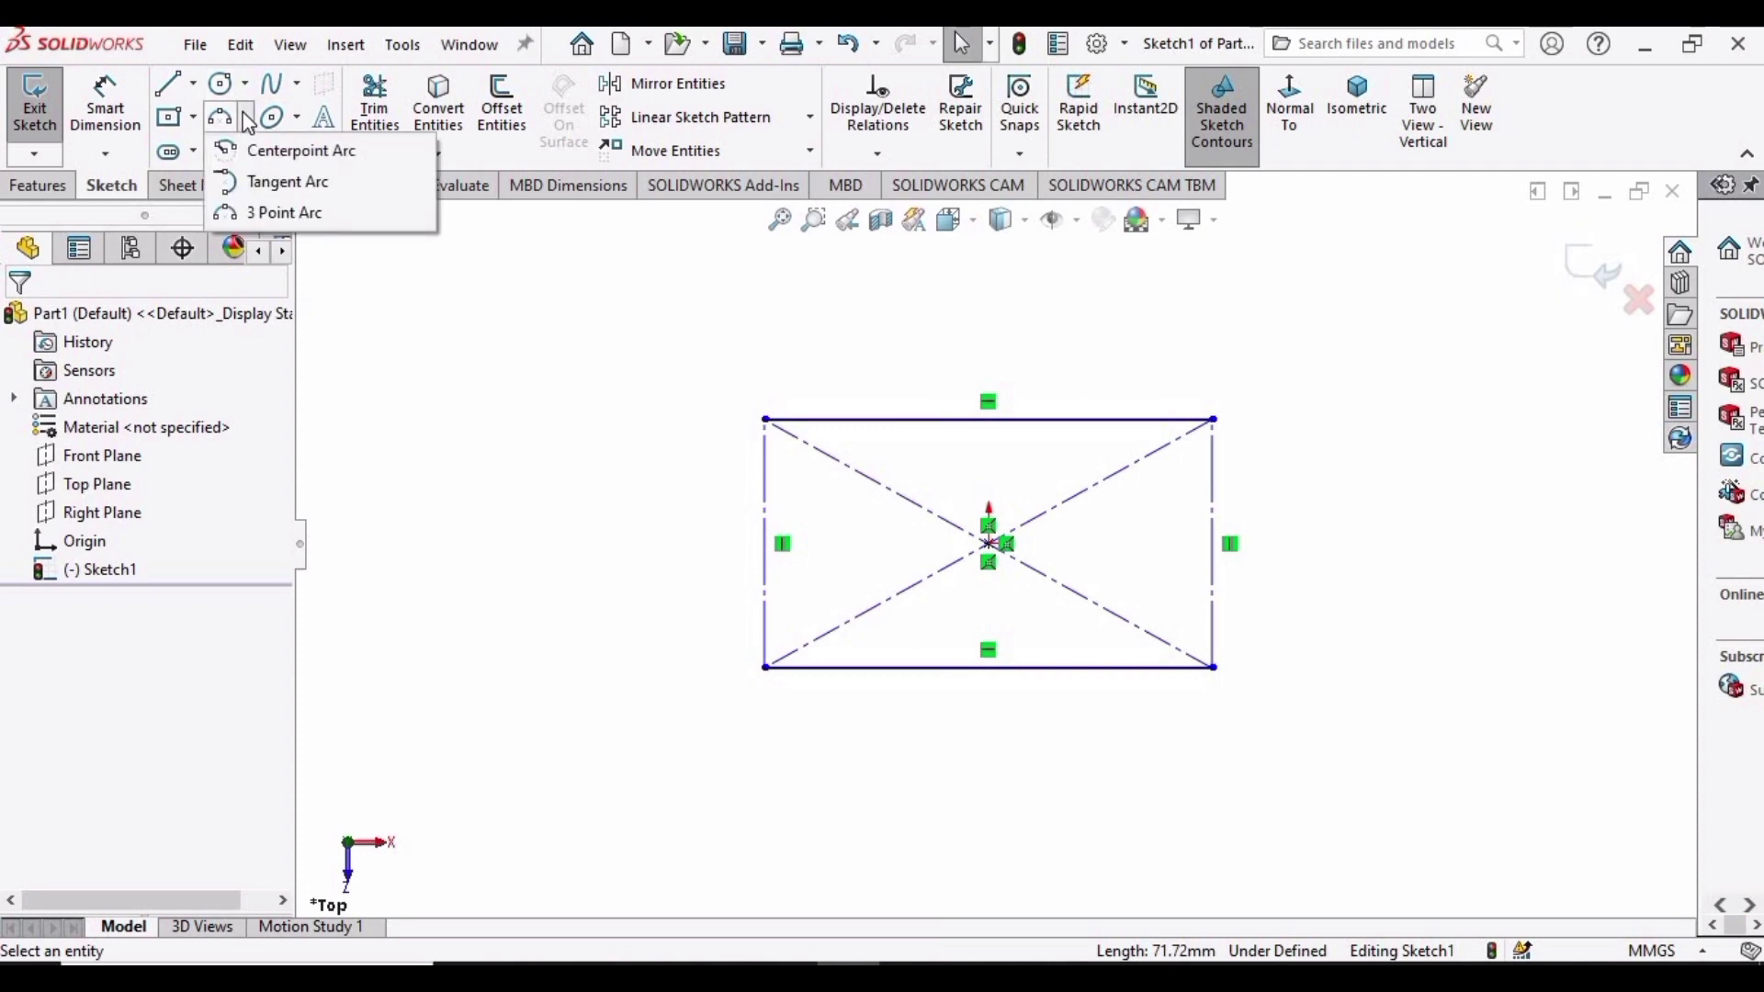
left_click(261, 155)
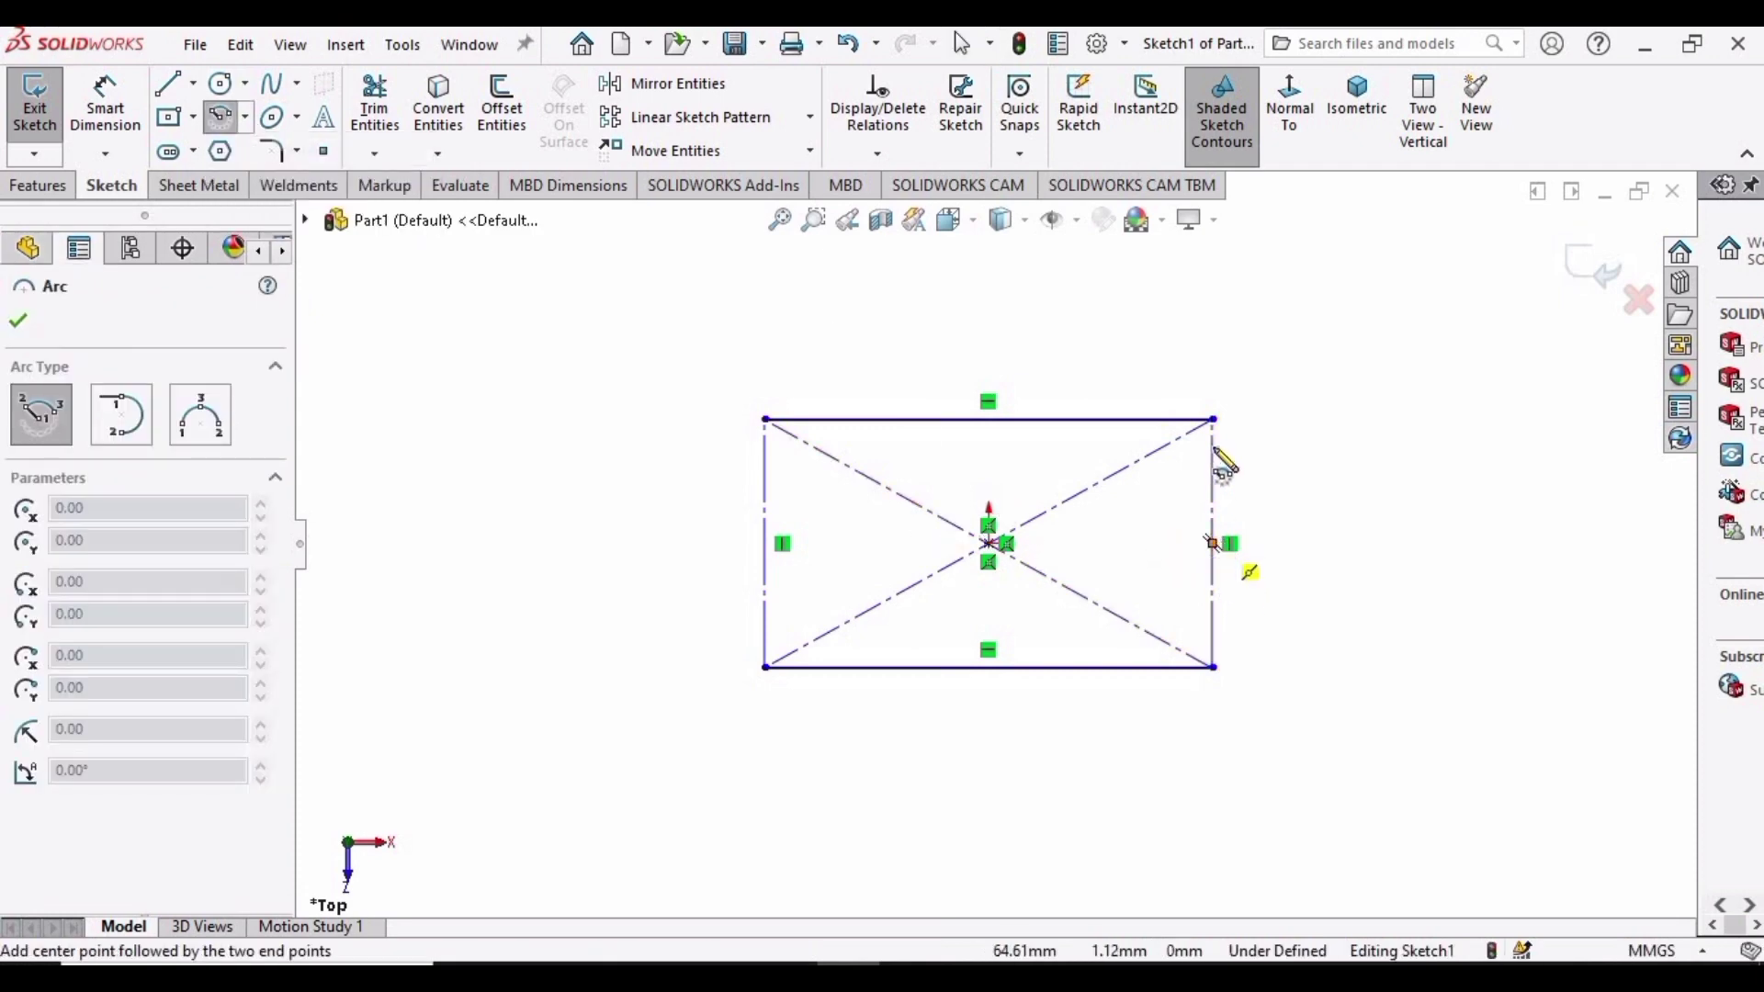
left_click(1212, 419)
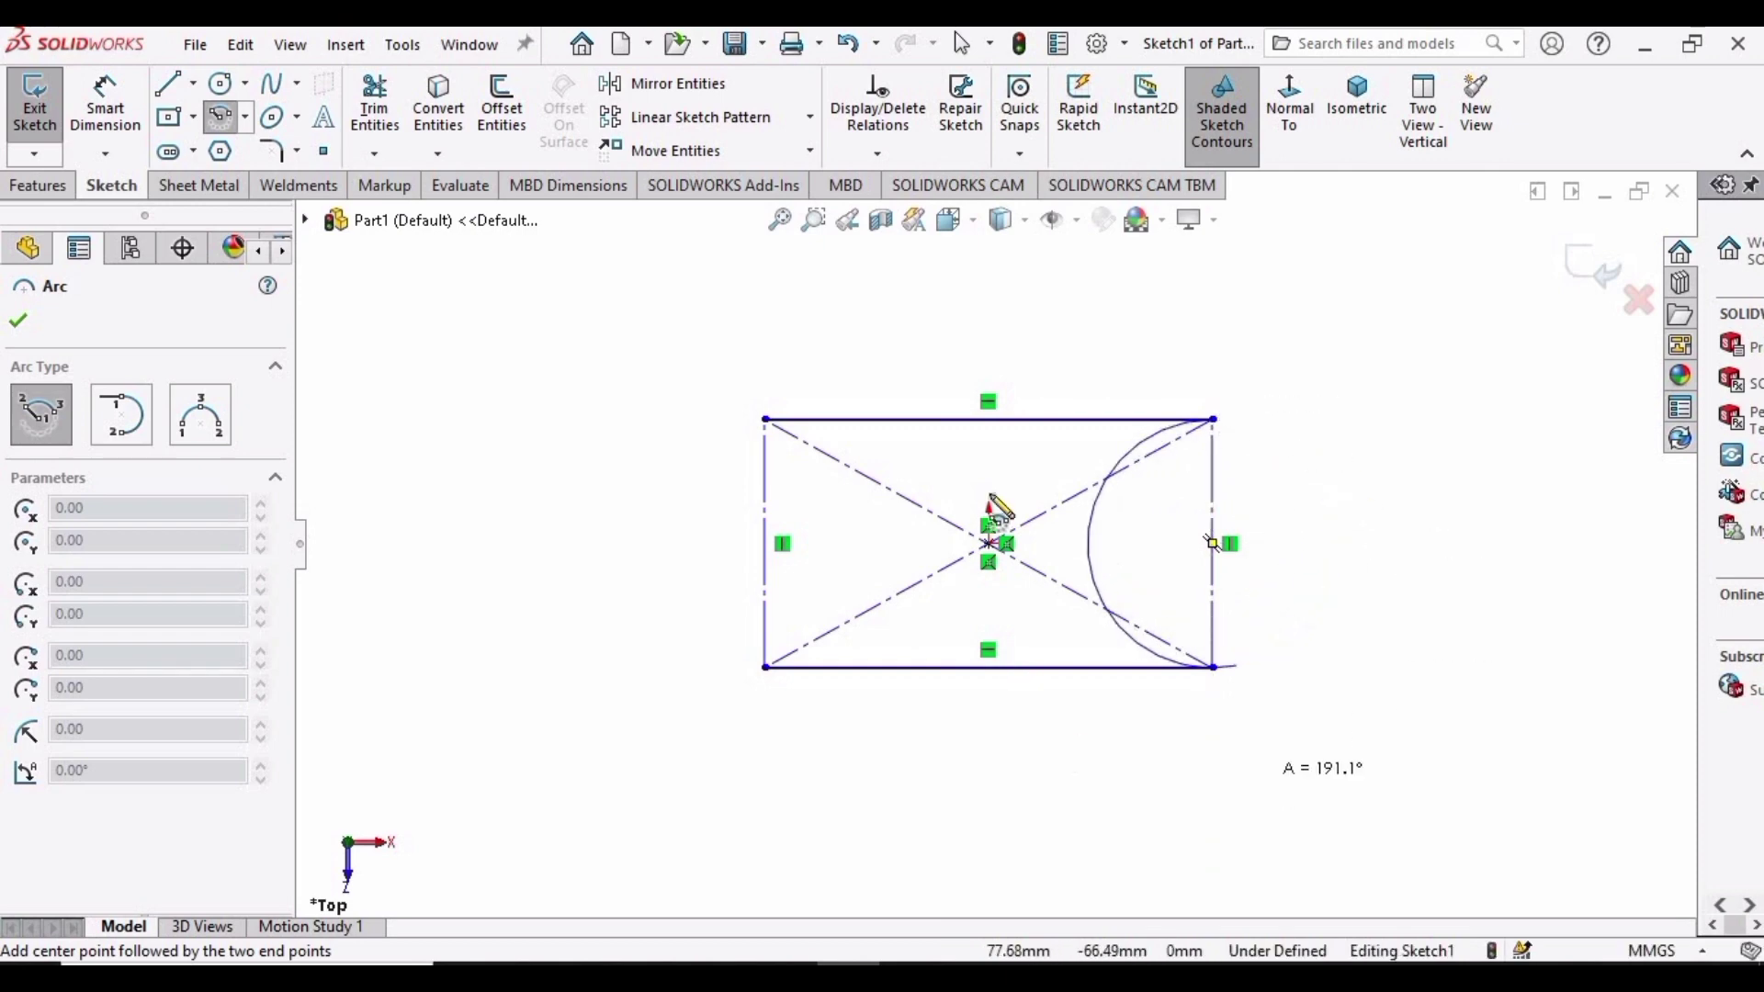
left_click(1212, 666)
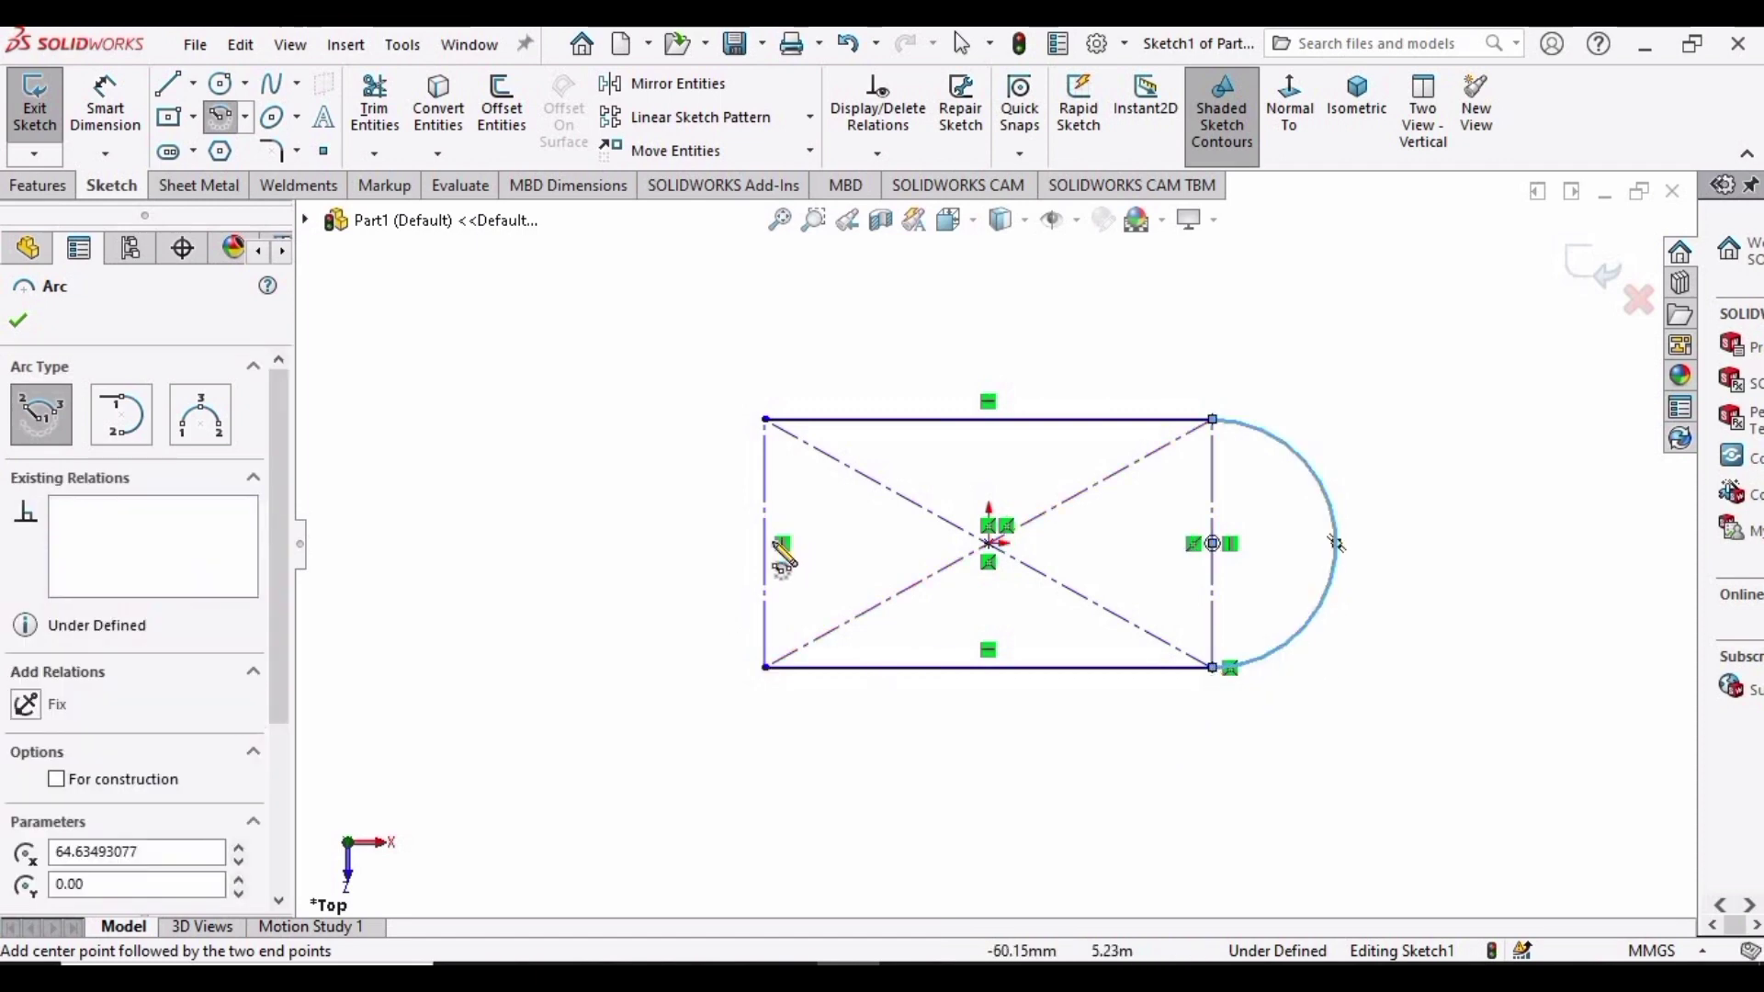
left_click(765, 544)
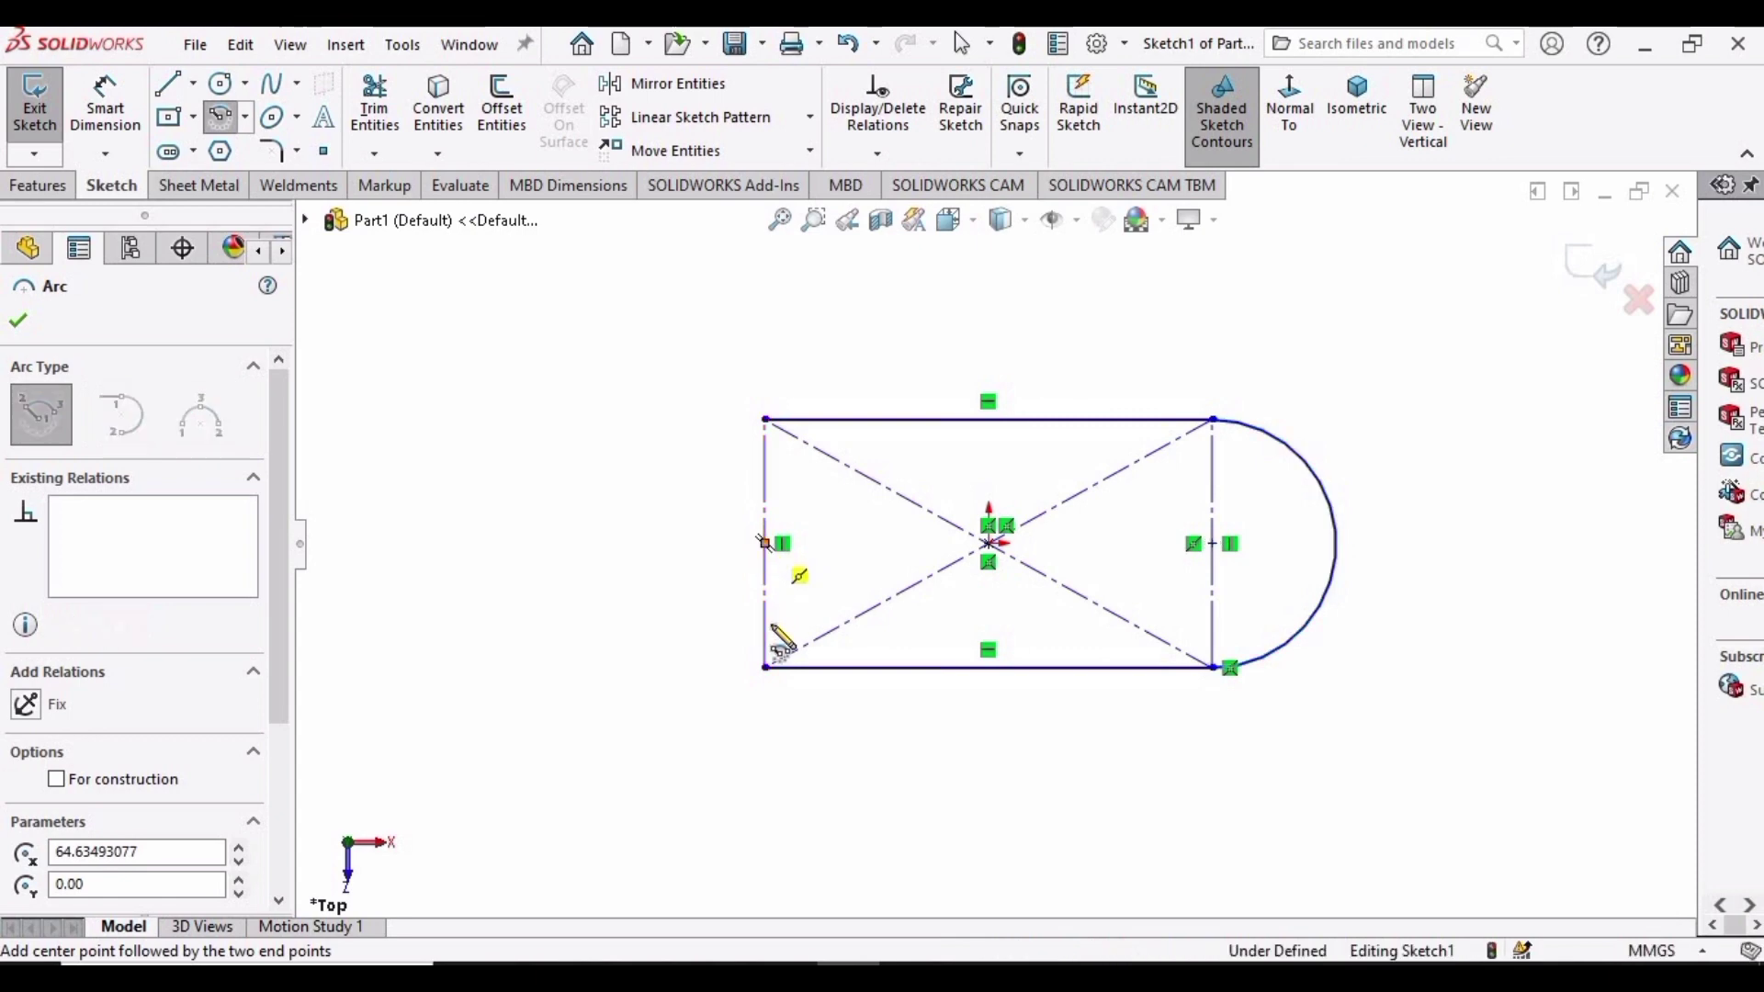
left_click(766, 668)
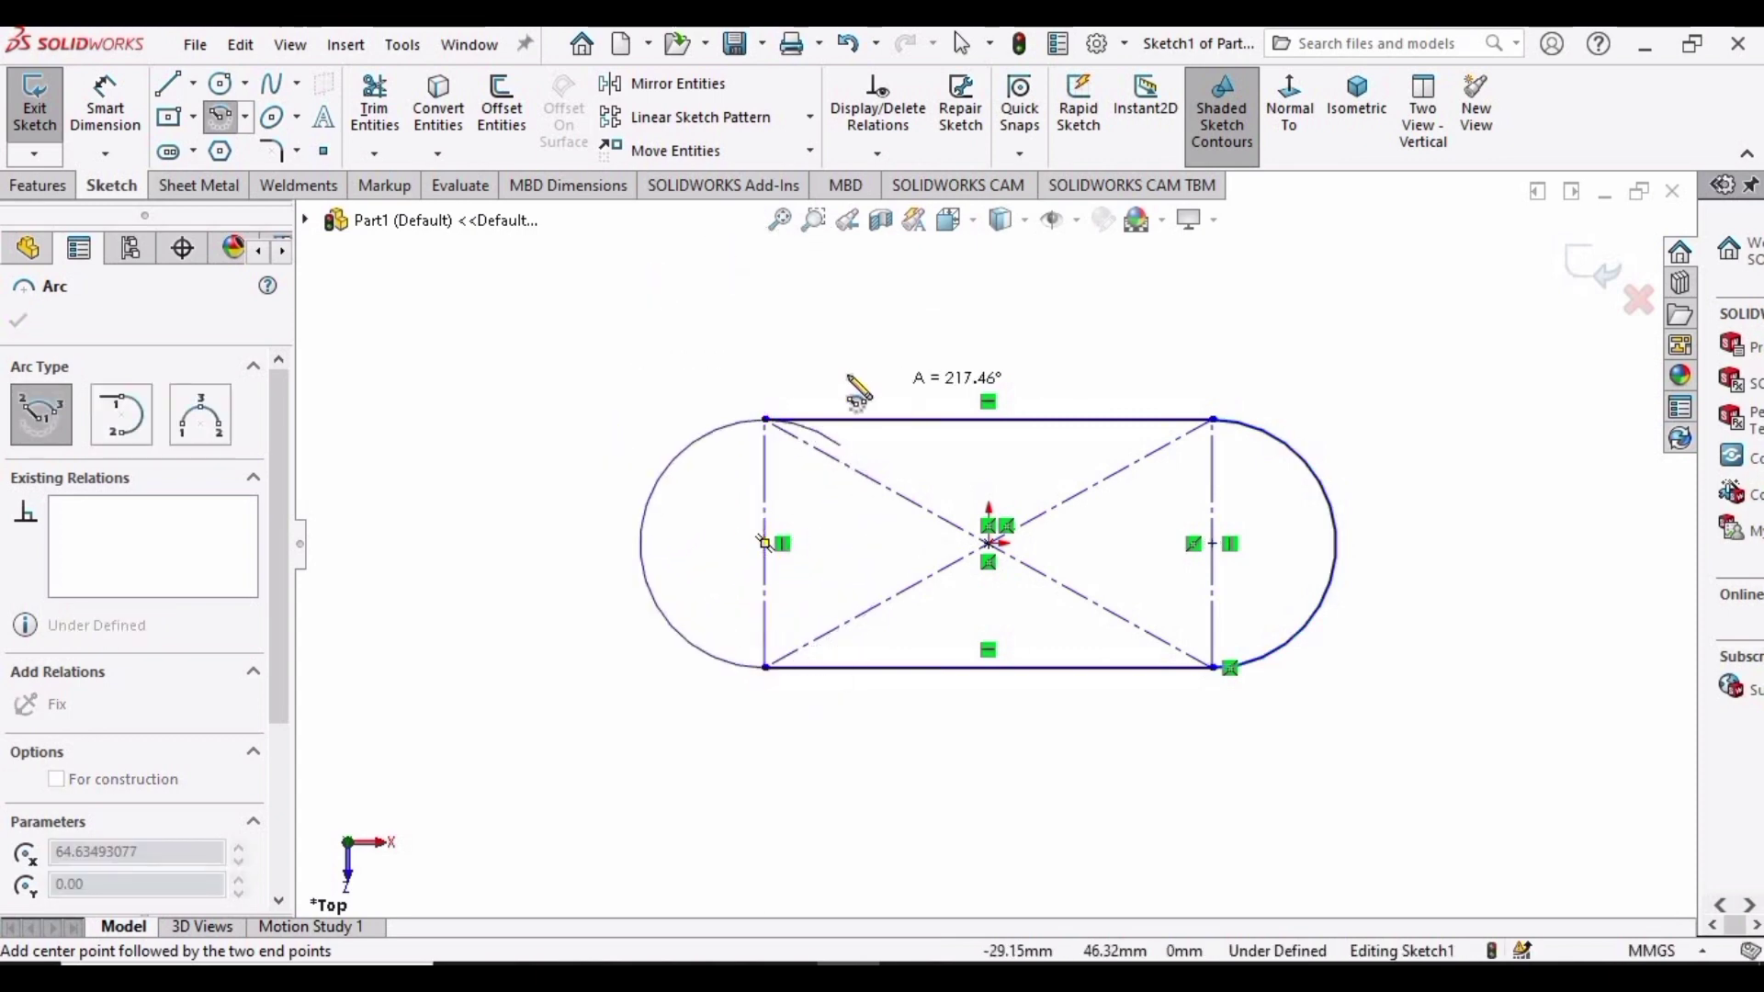
left_click(766, 420)
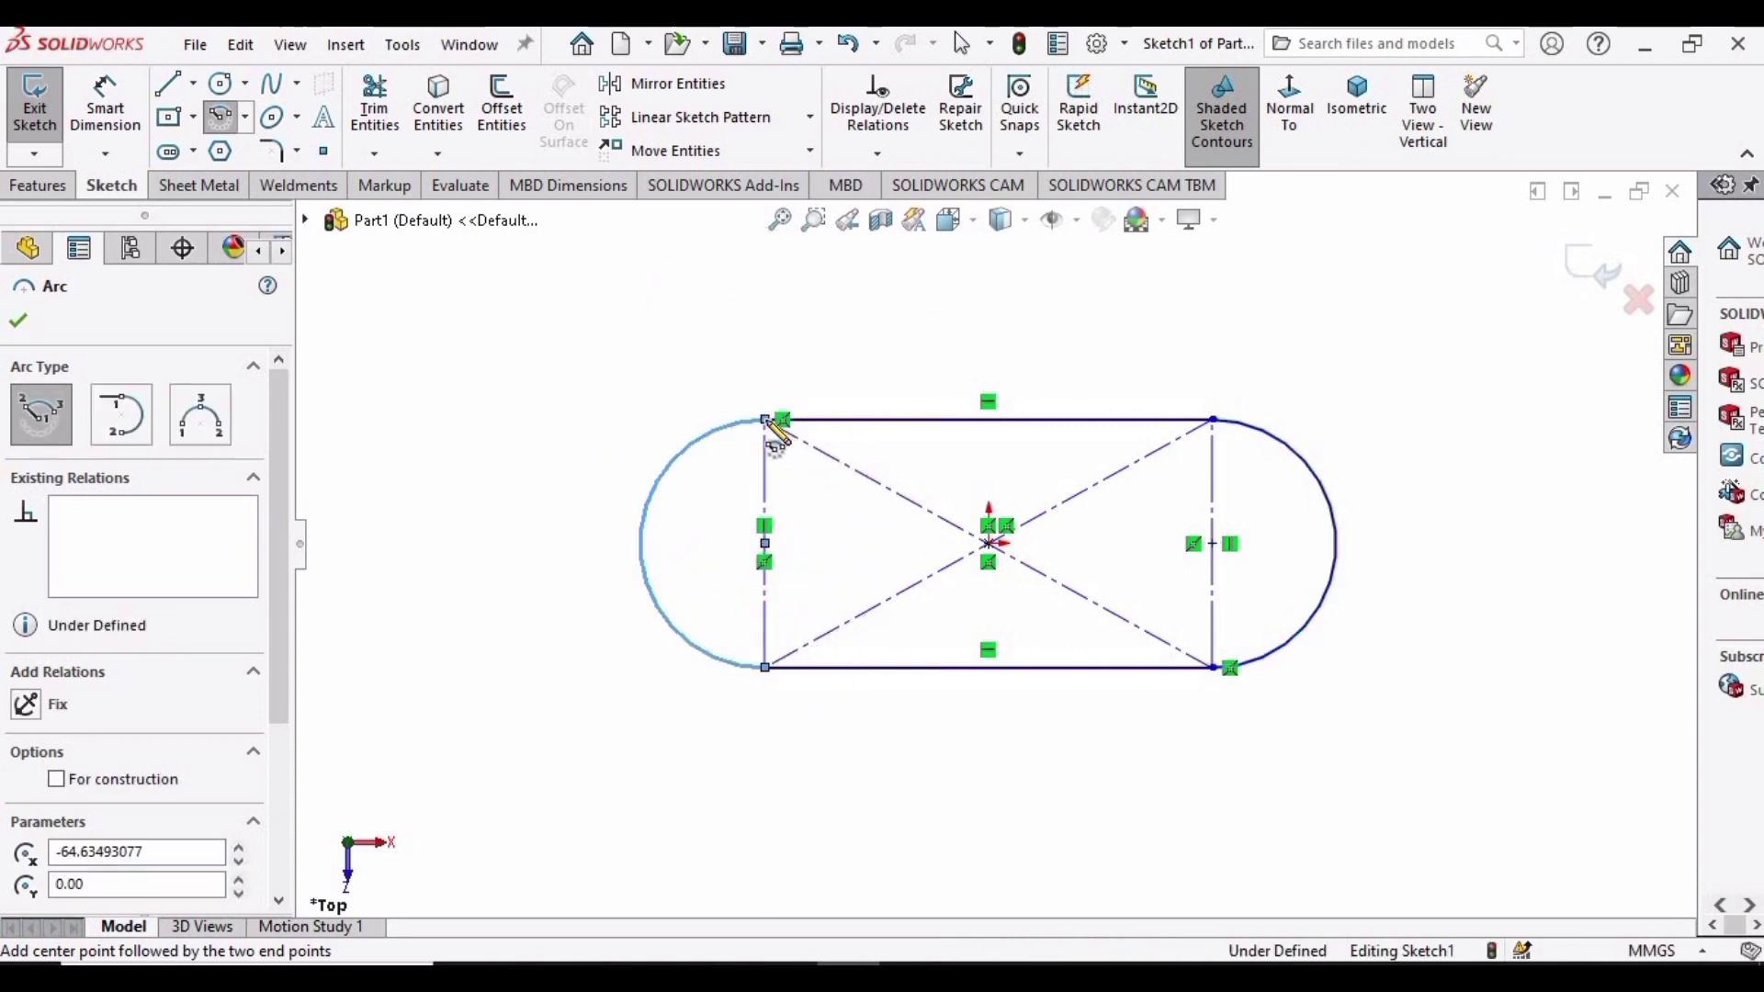
key("Escape")
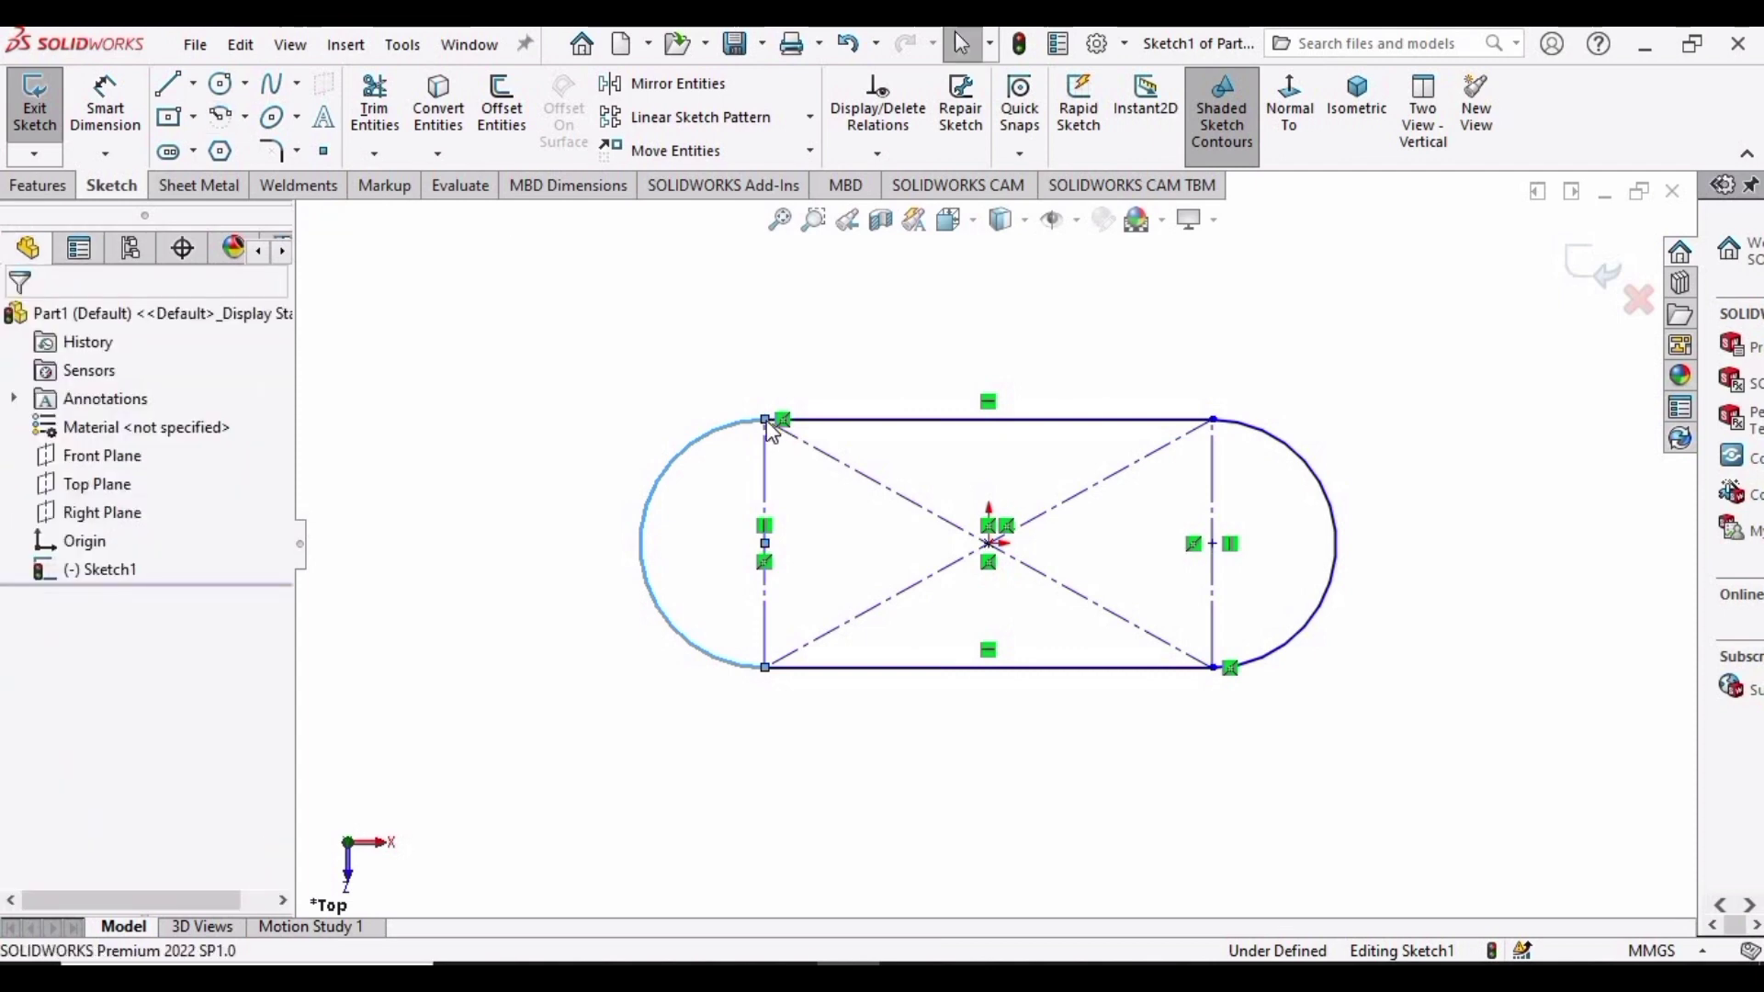
- Draw a hole circle centred on each end arc's centre point, left and right
left_click(221, 84)
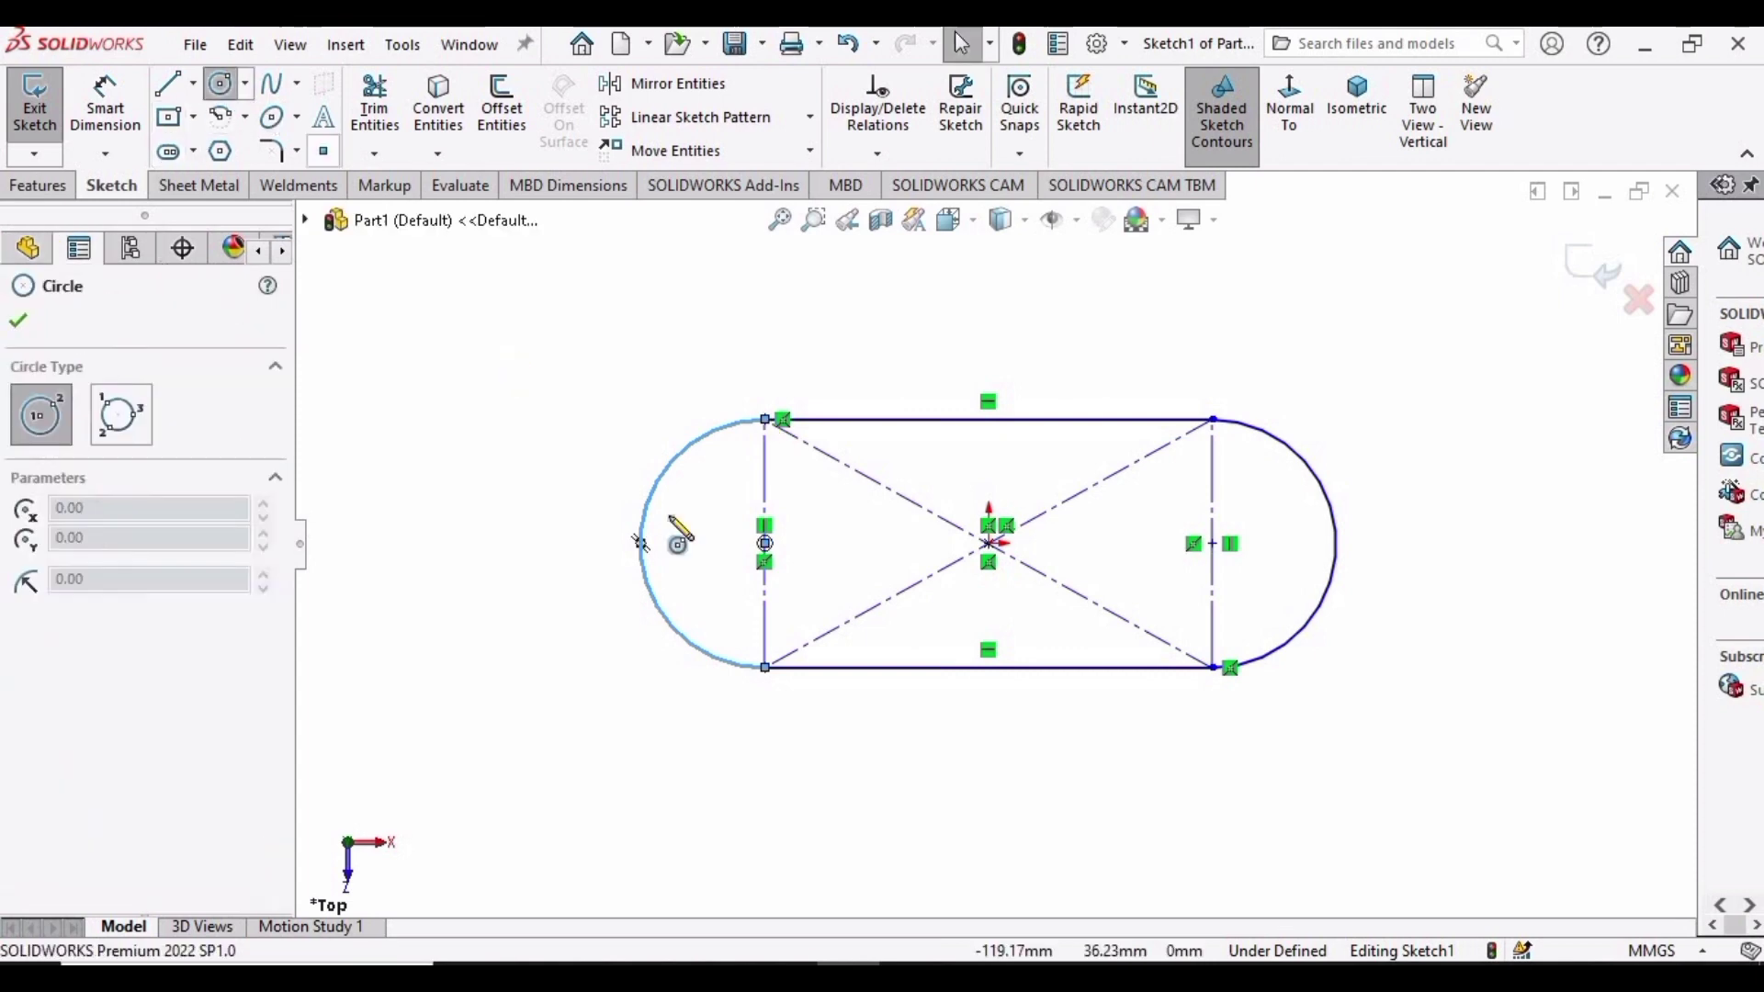
left_click(764, 543)
left_click(805, 496)
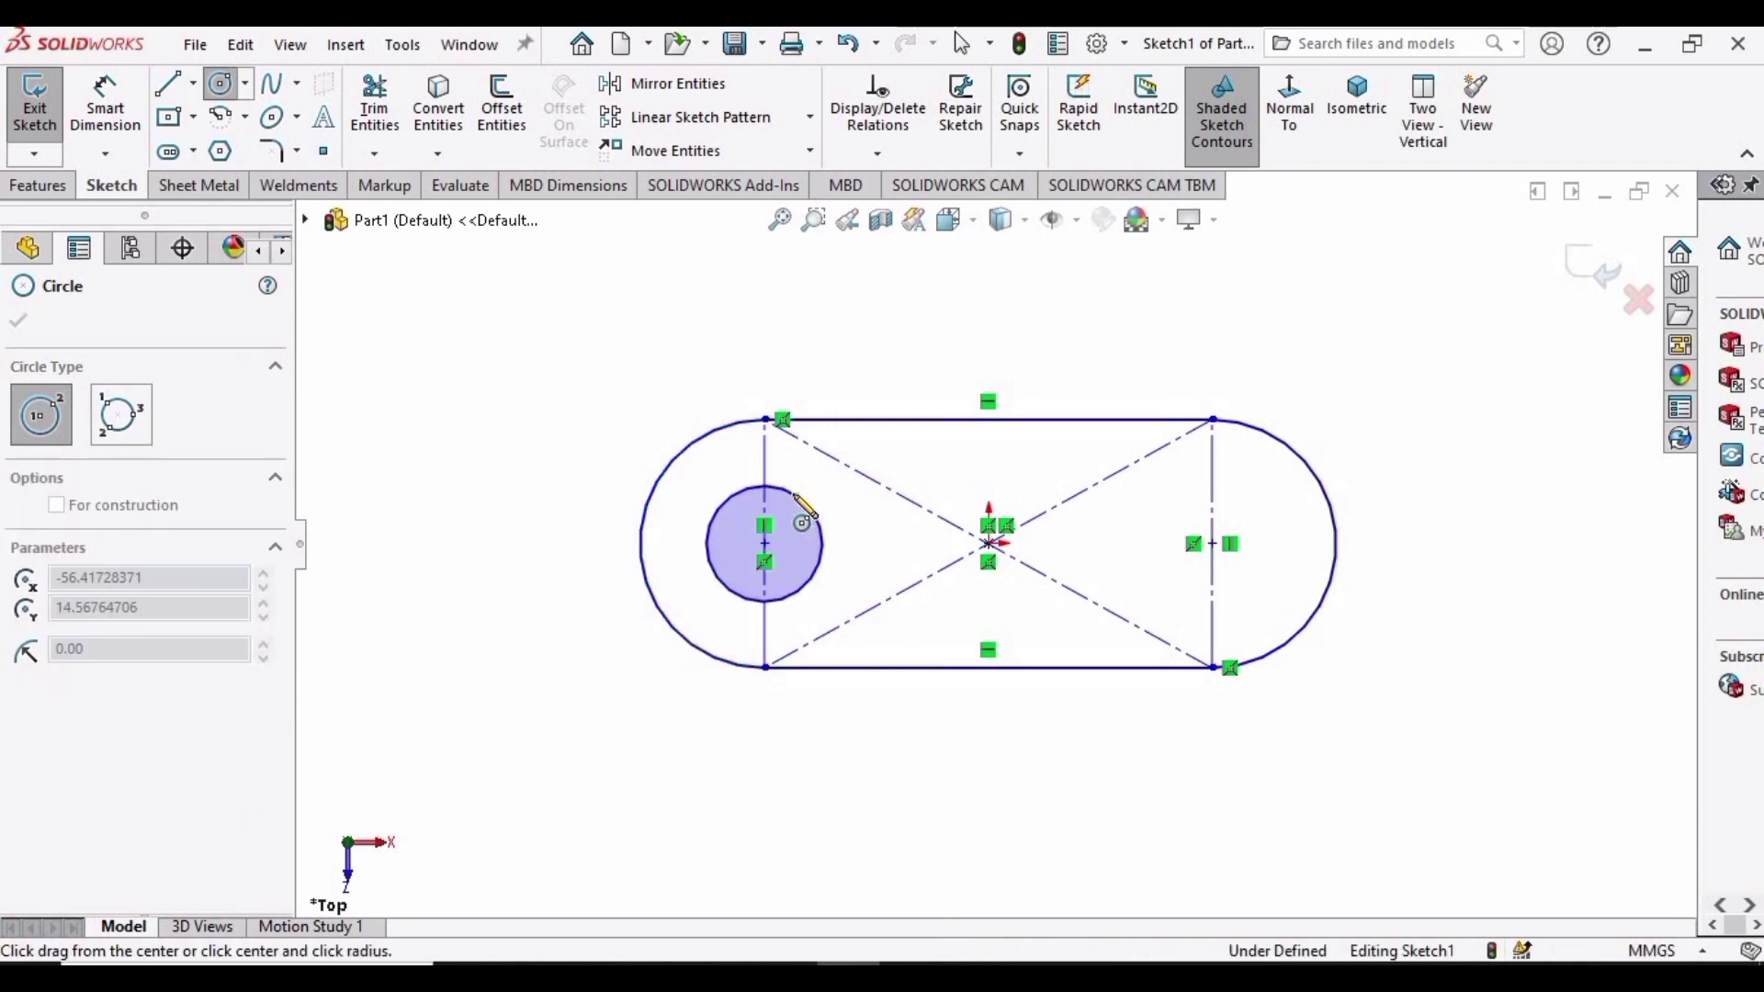
left_click(797, 490)
key("Escape")
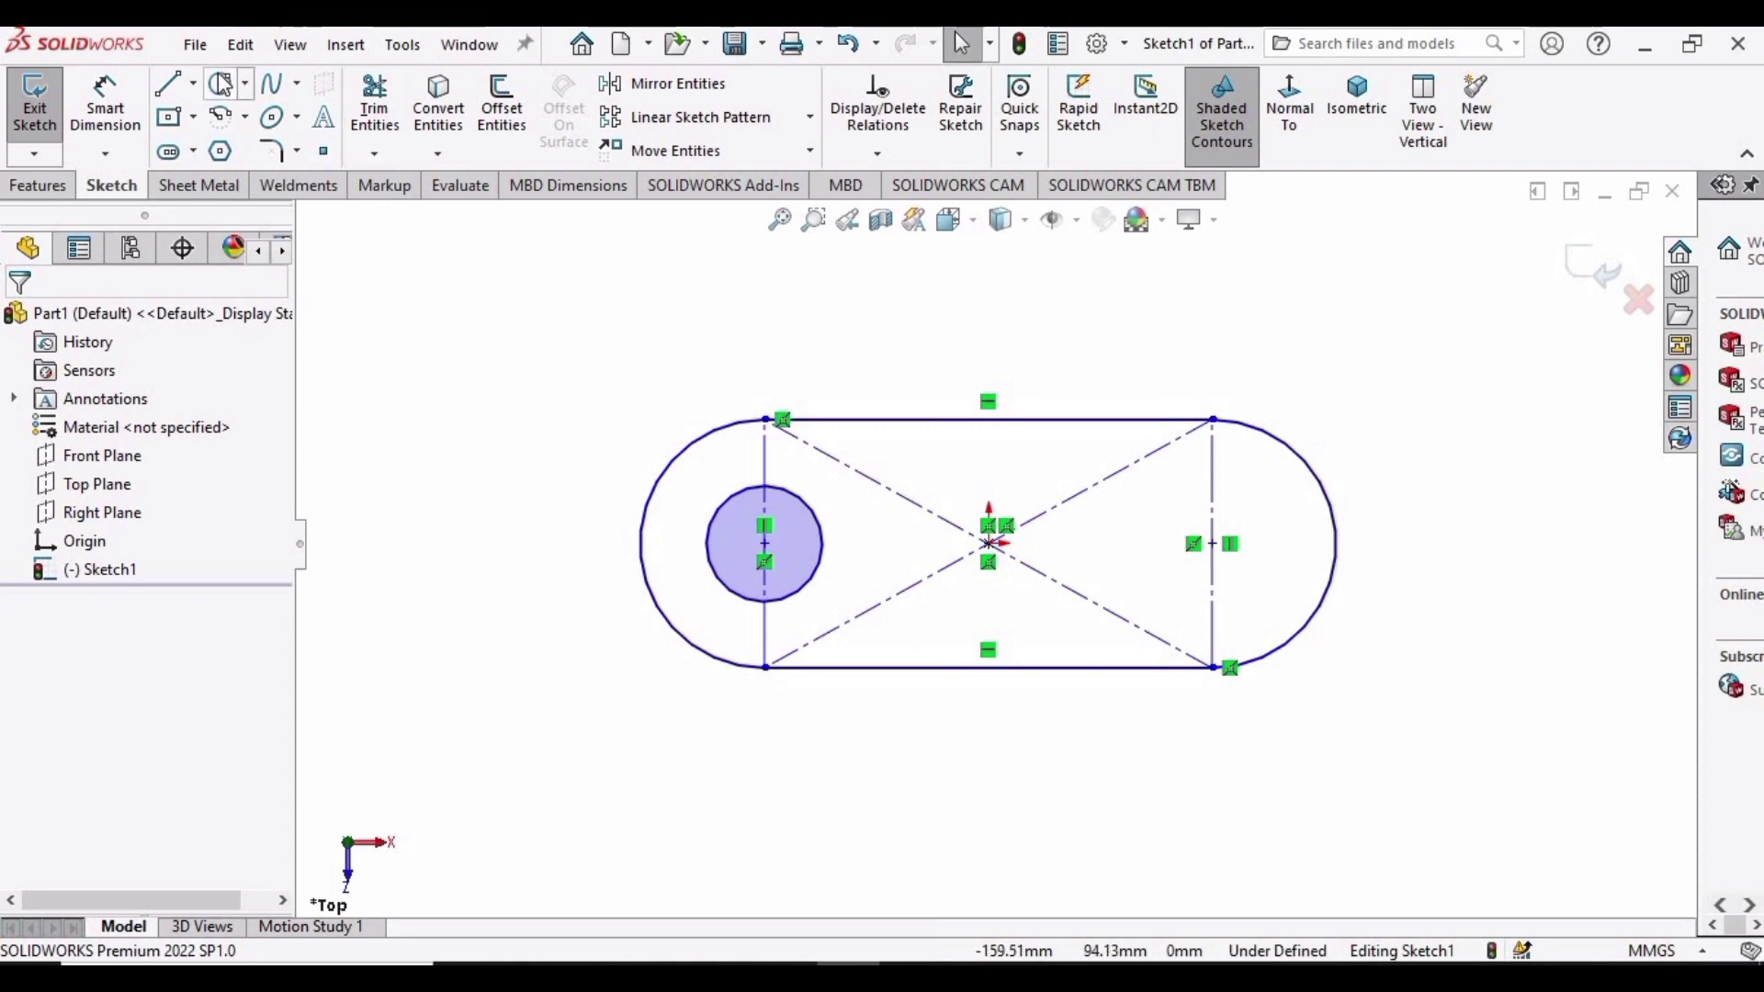
key("Return")
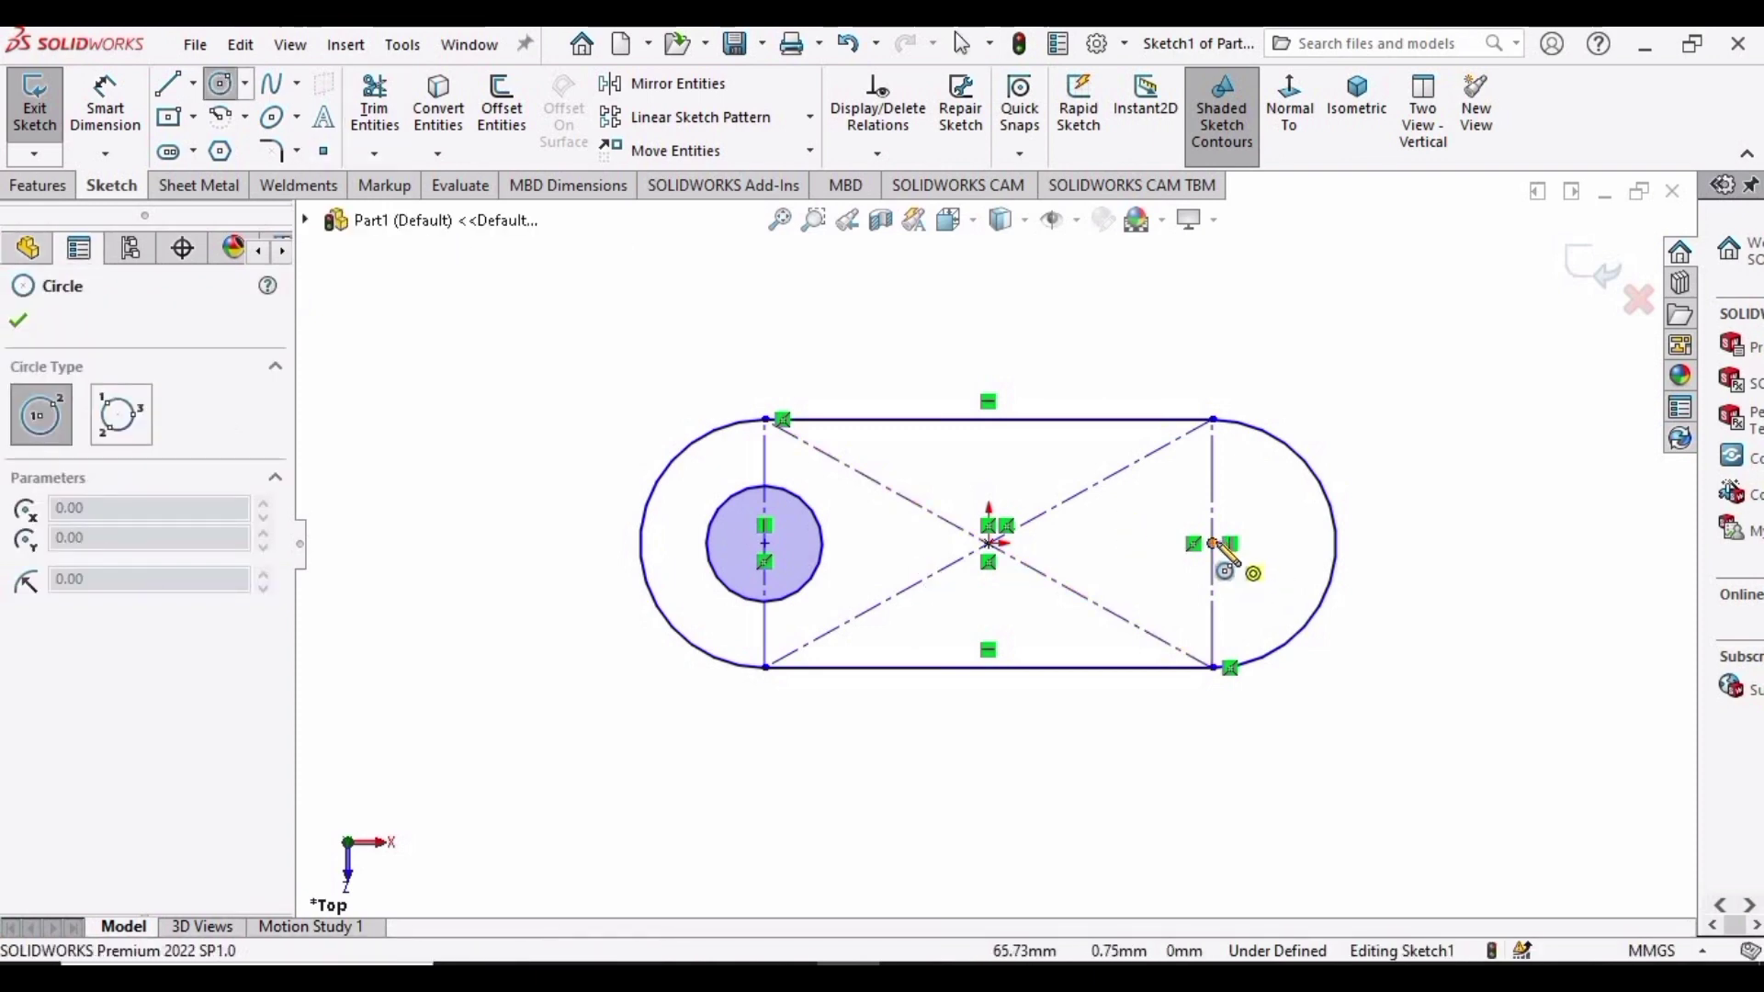
left_click(1212, 542)
left_click(1239, 502)
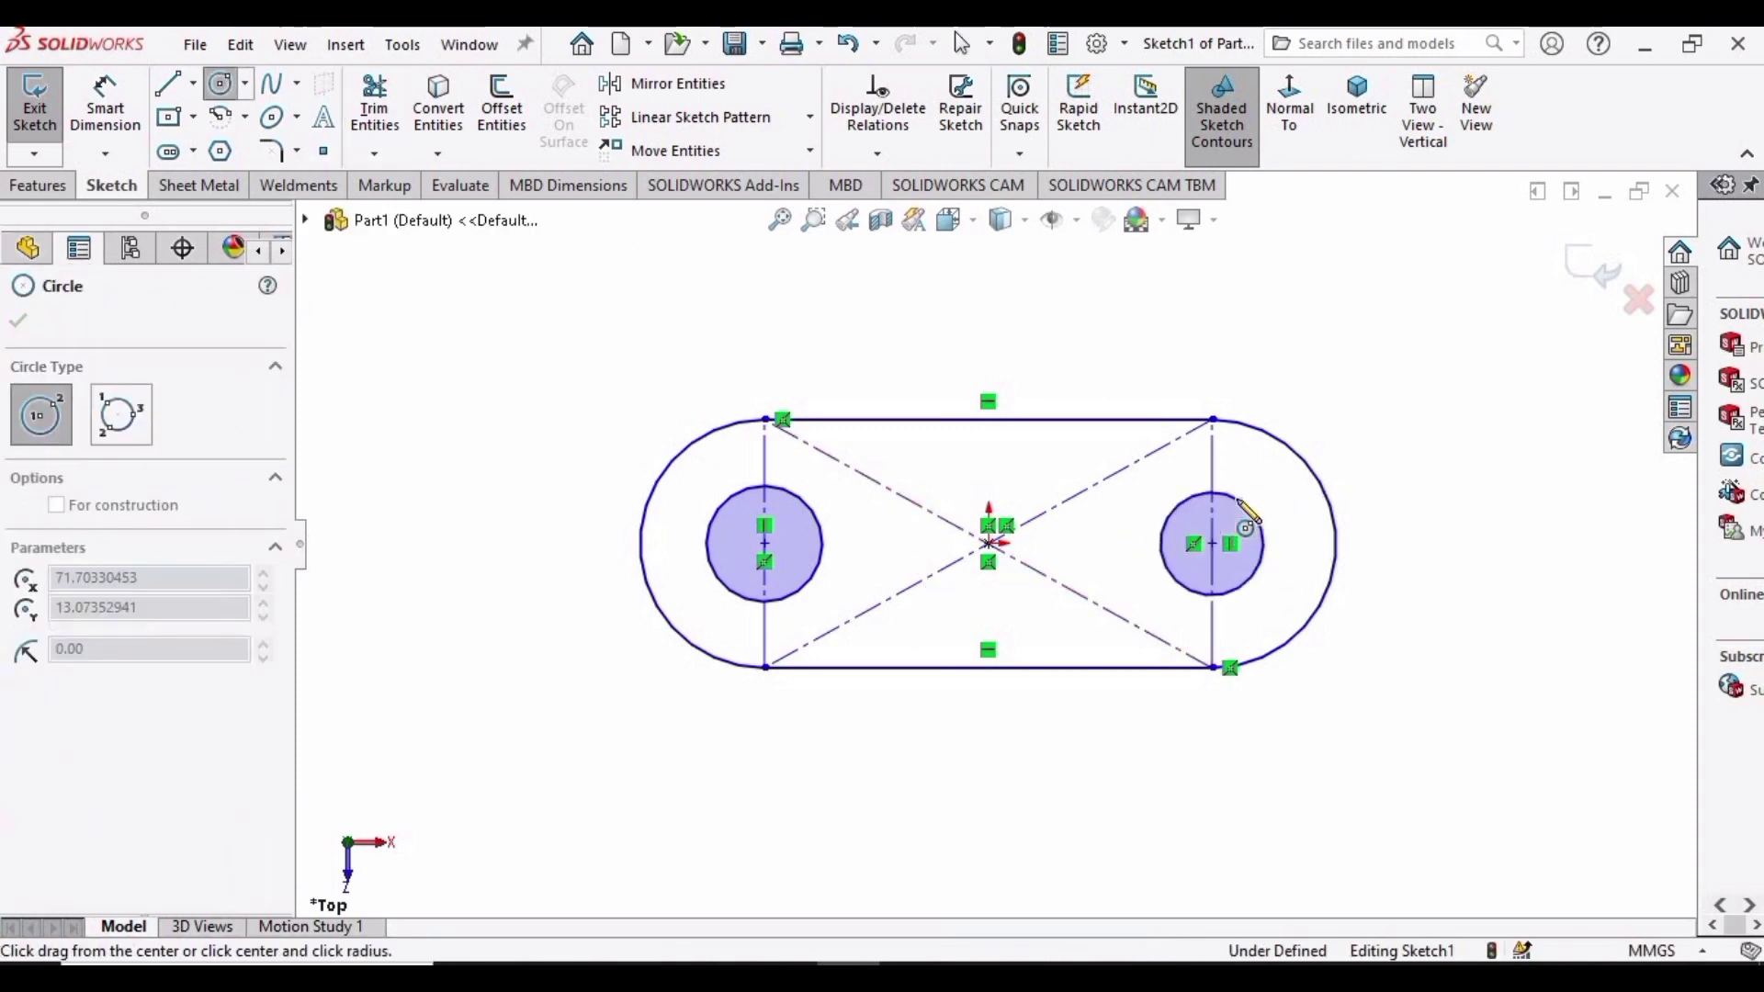
key("Escape")
left_click(724, 502)
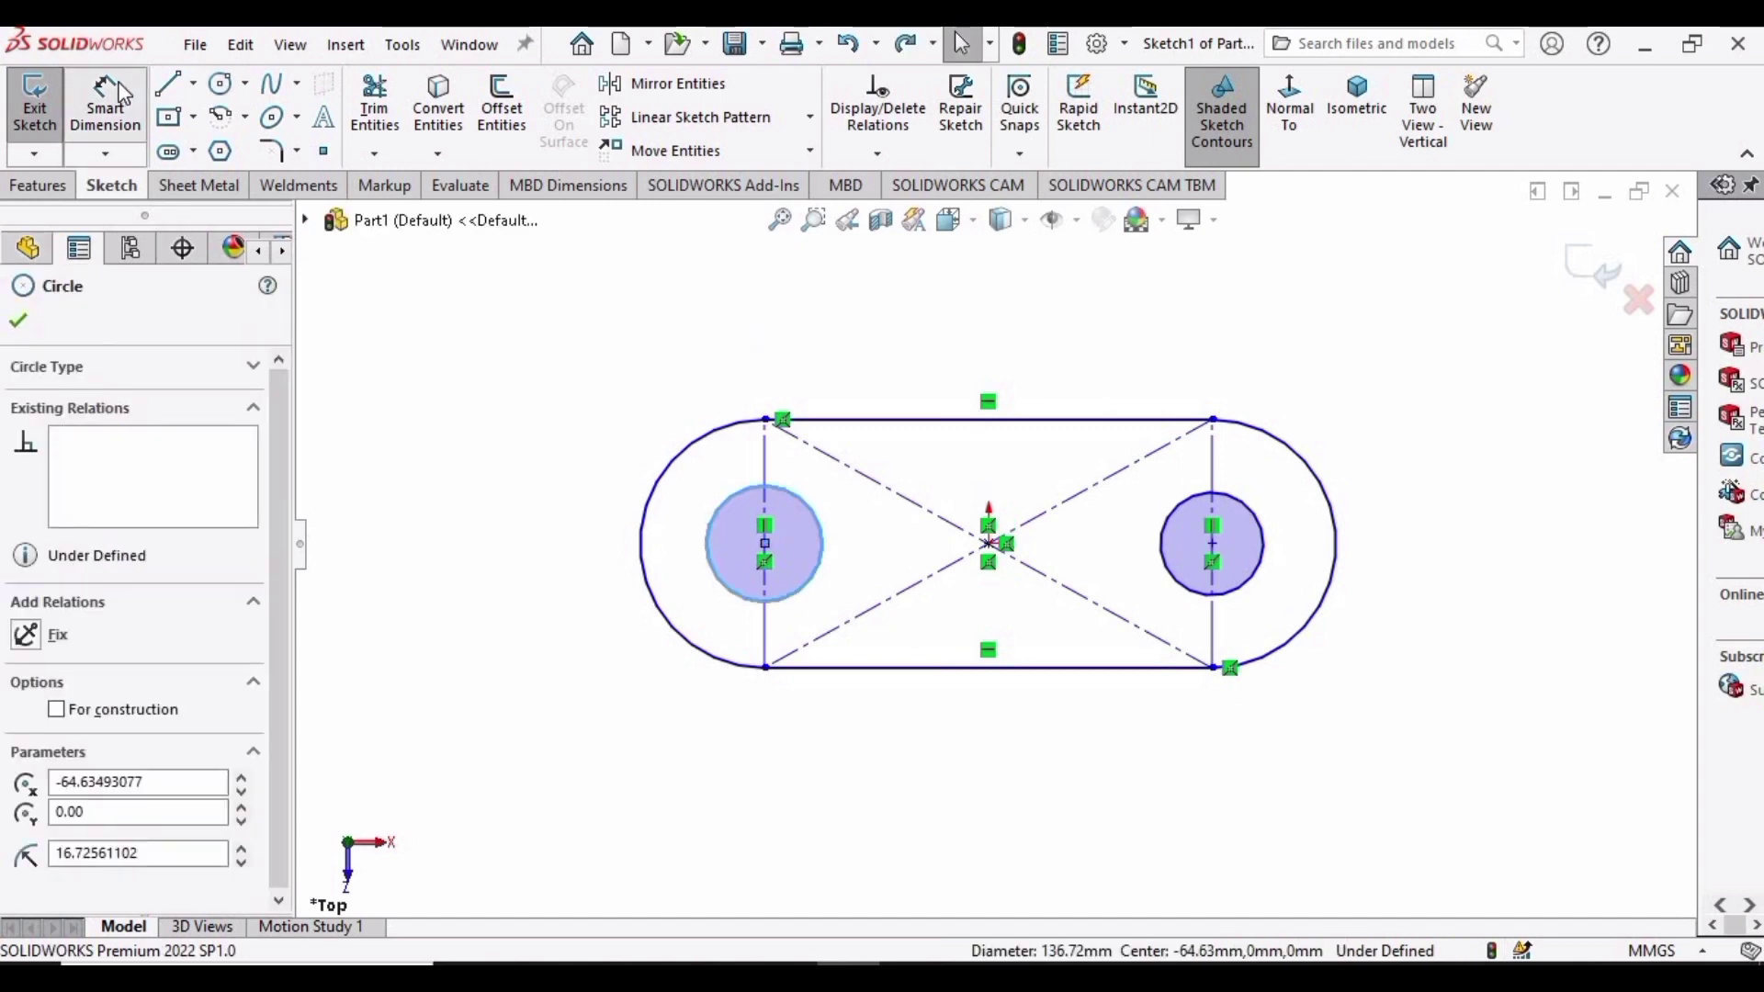
key("Escape")
left_click(107, 101)
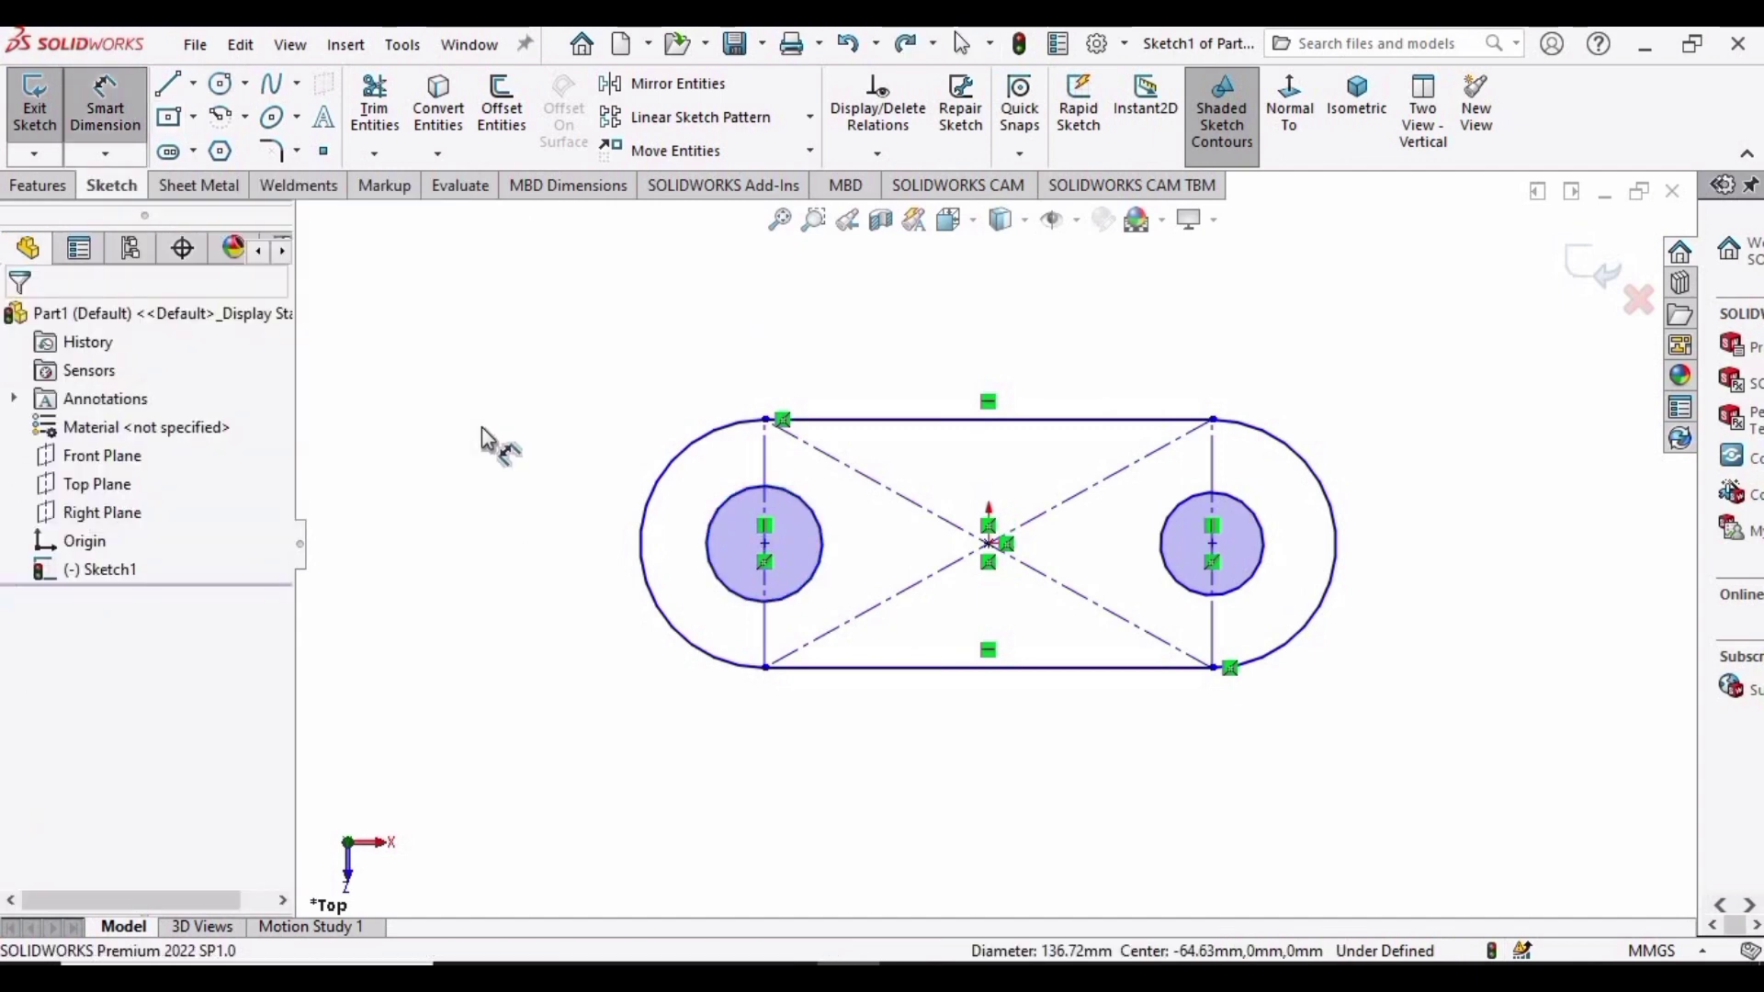
- Dimension the bottom straight edge 56 mm and both hole circles Ø16 mm
left_click(942, 668)
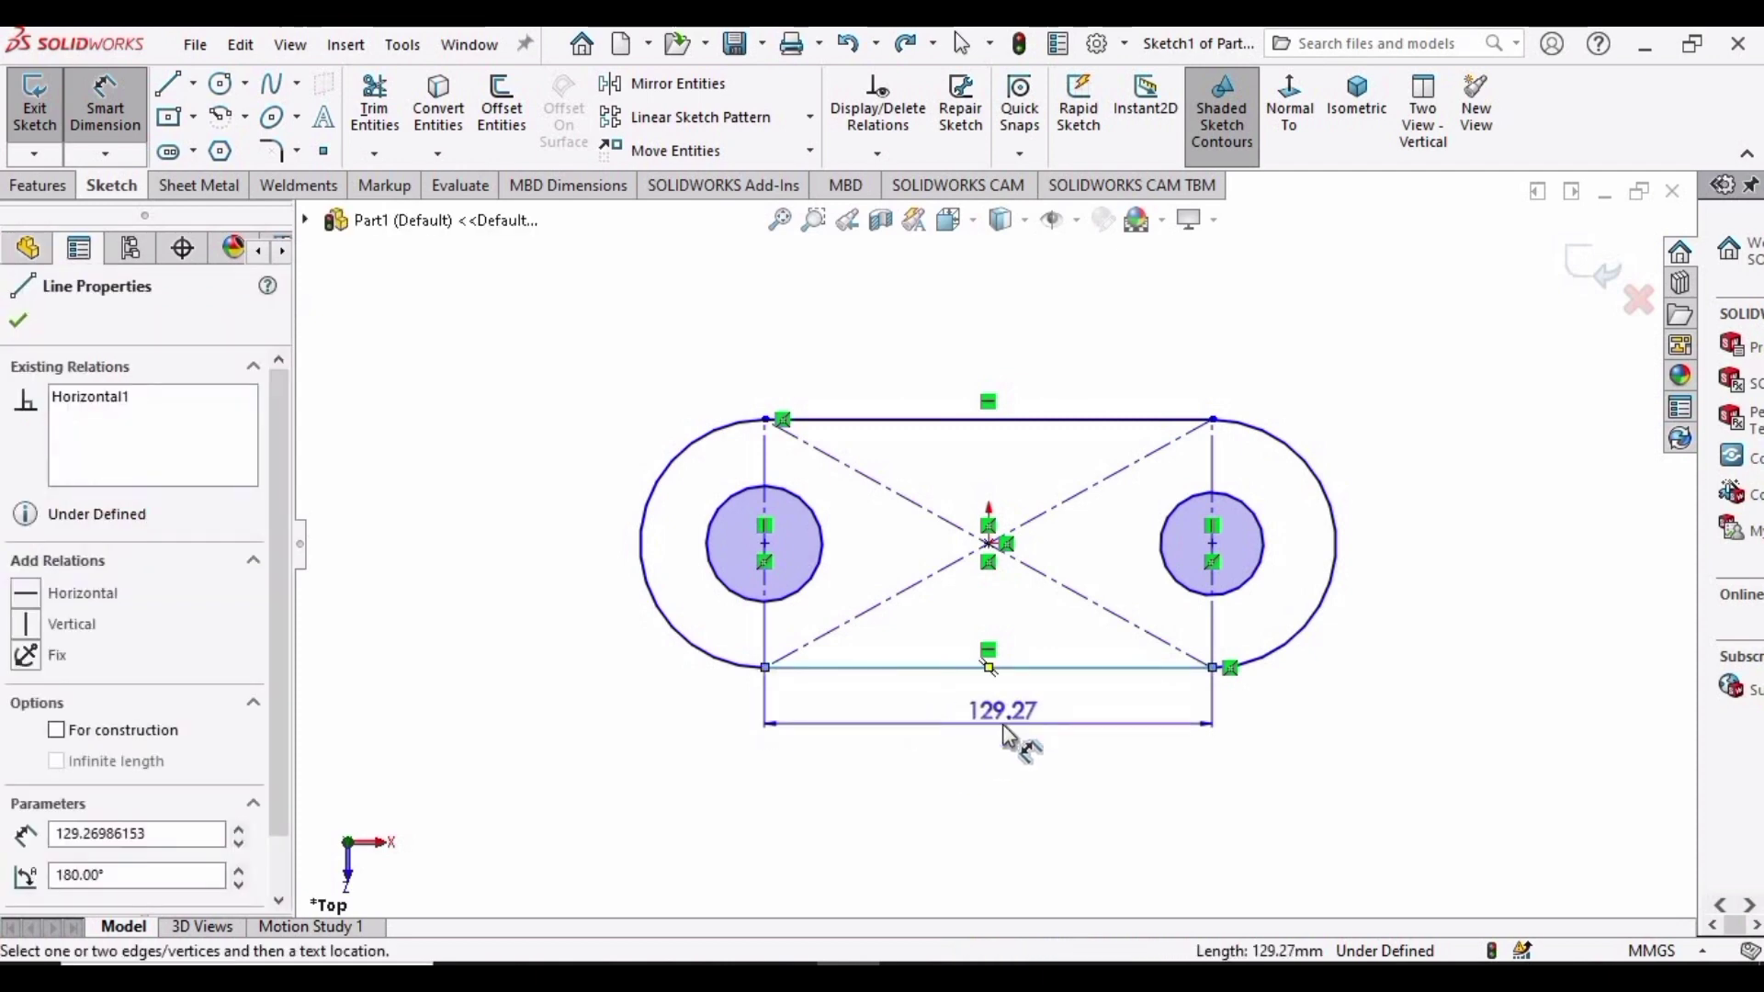
left_click(1004, 730)
type("56")
key("Return")
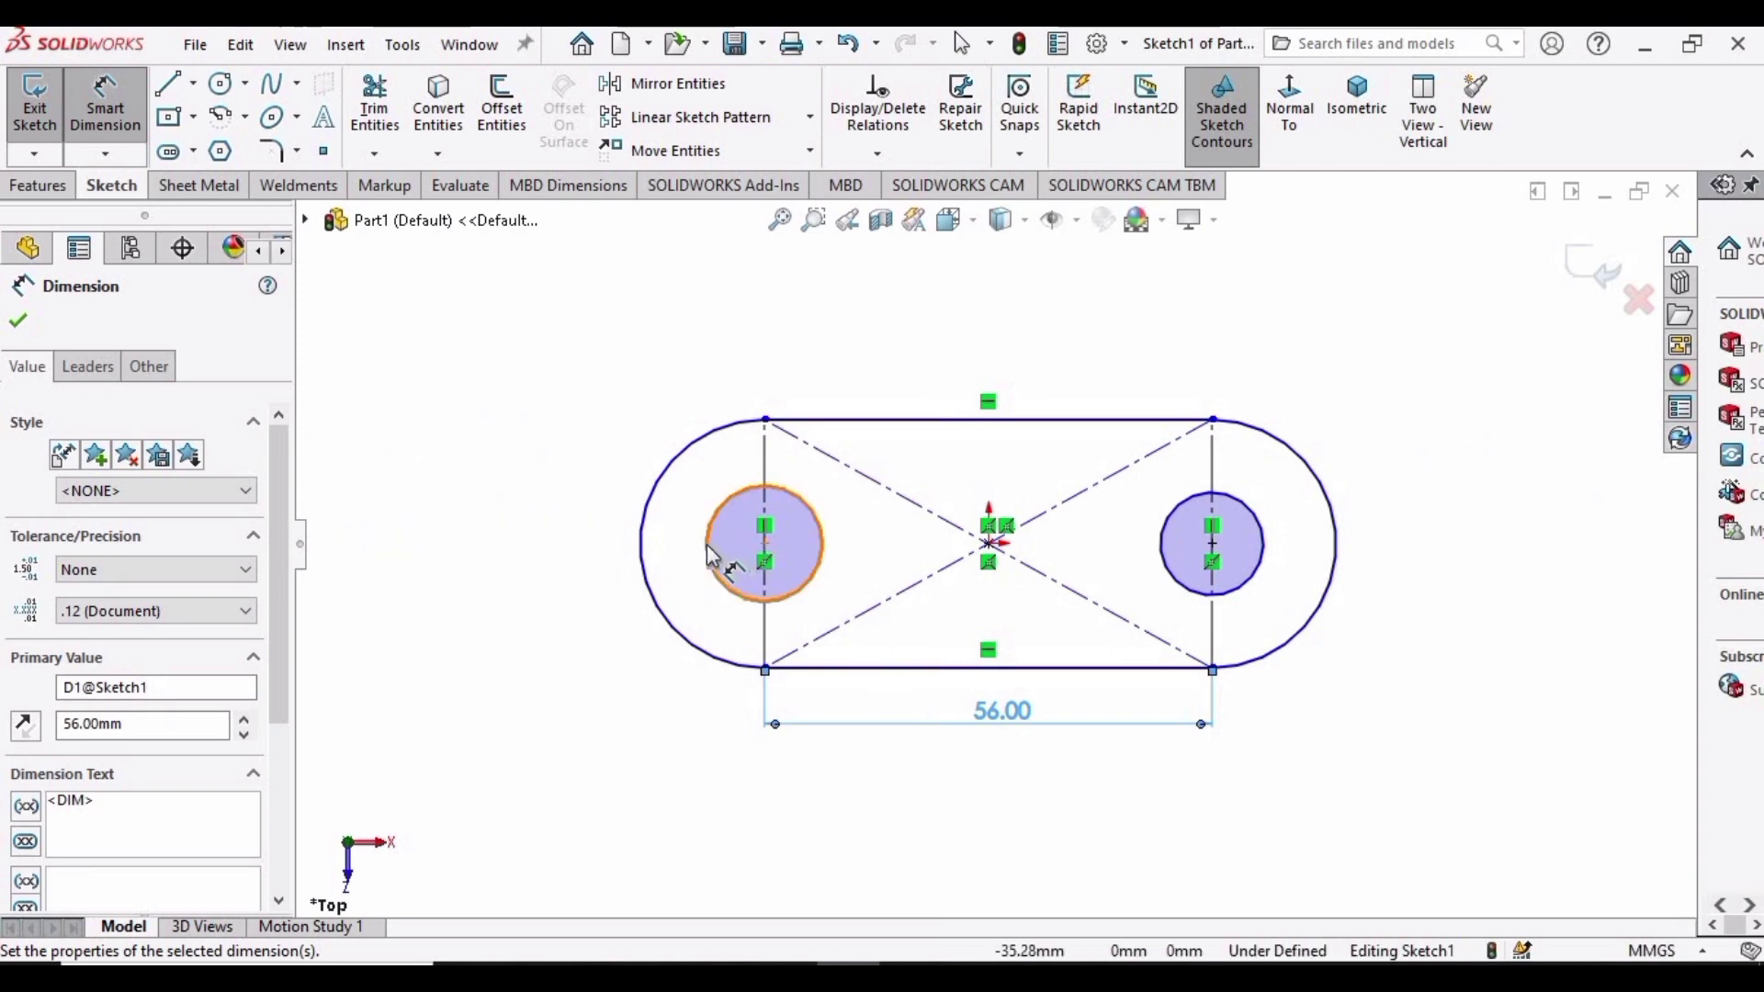
left_click(607, 551)
left_click(530, 529)
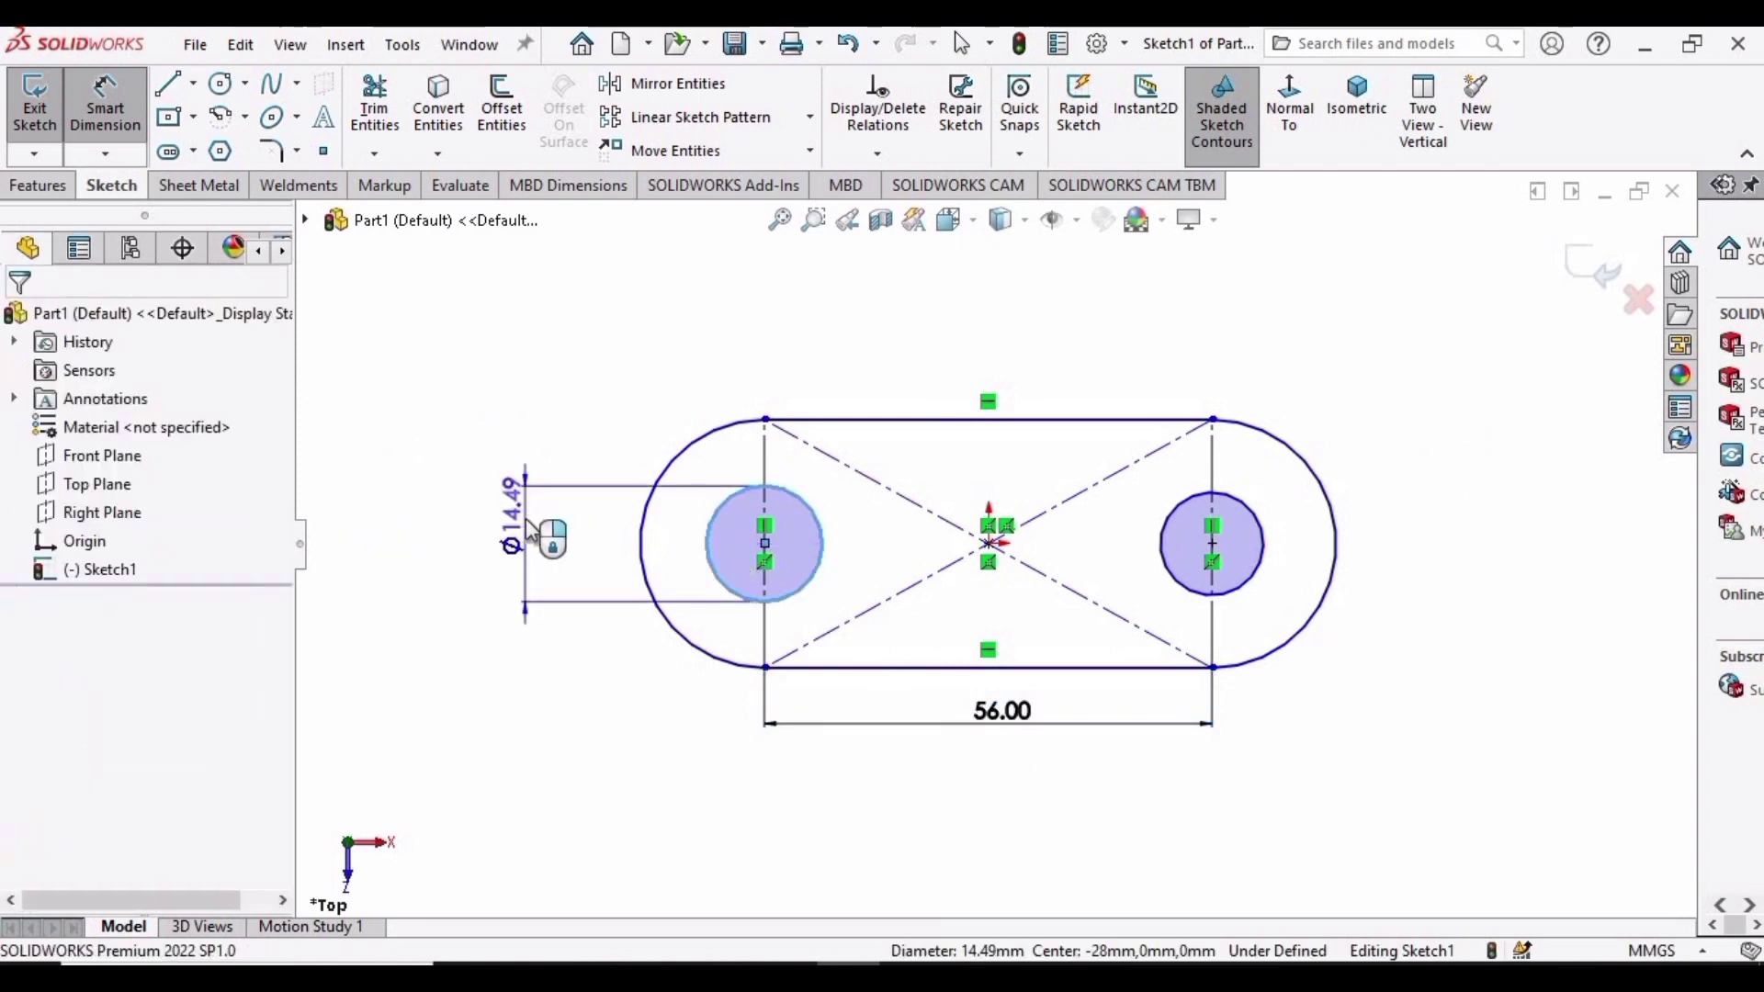
type("16")
key("Return")
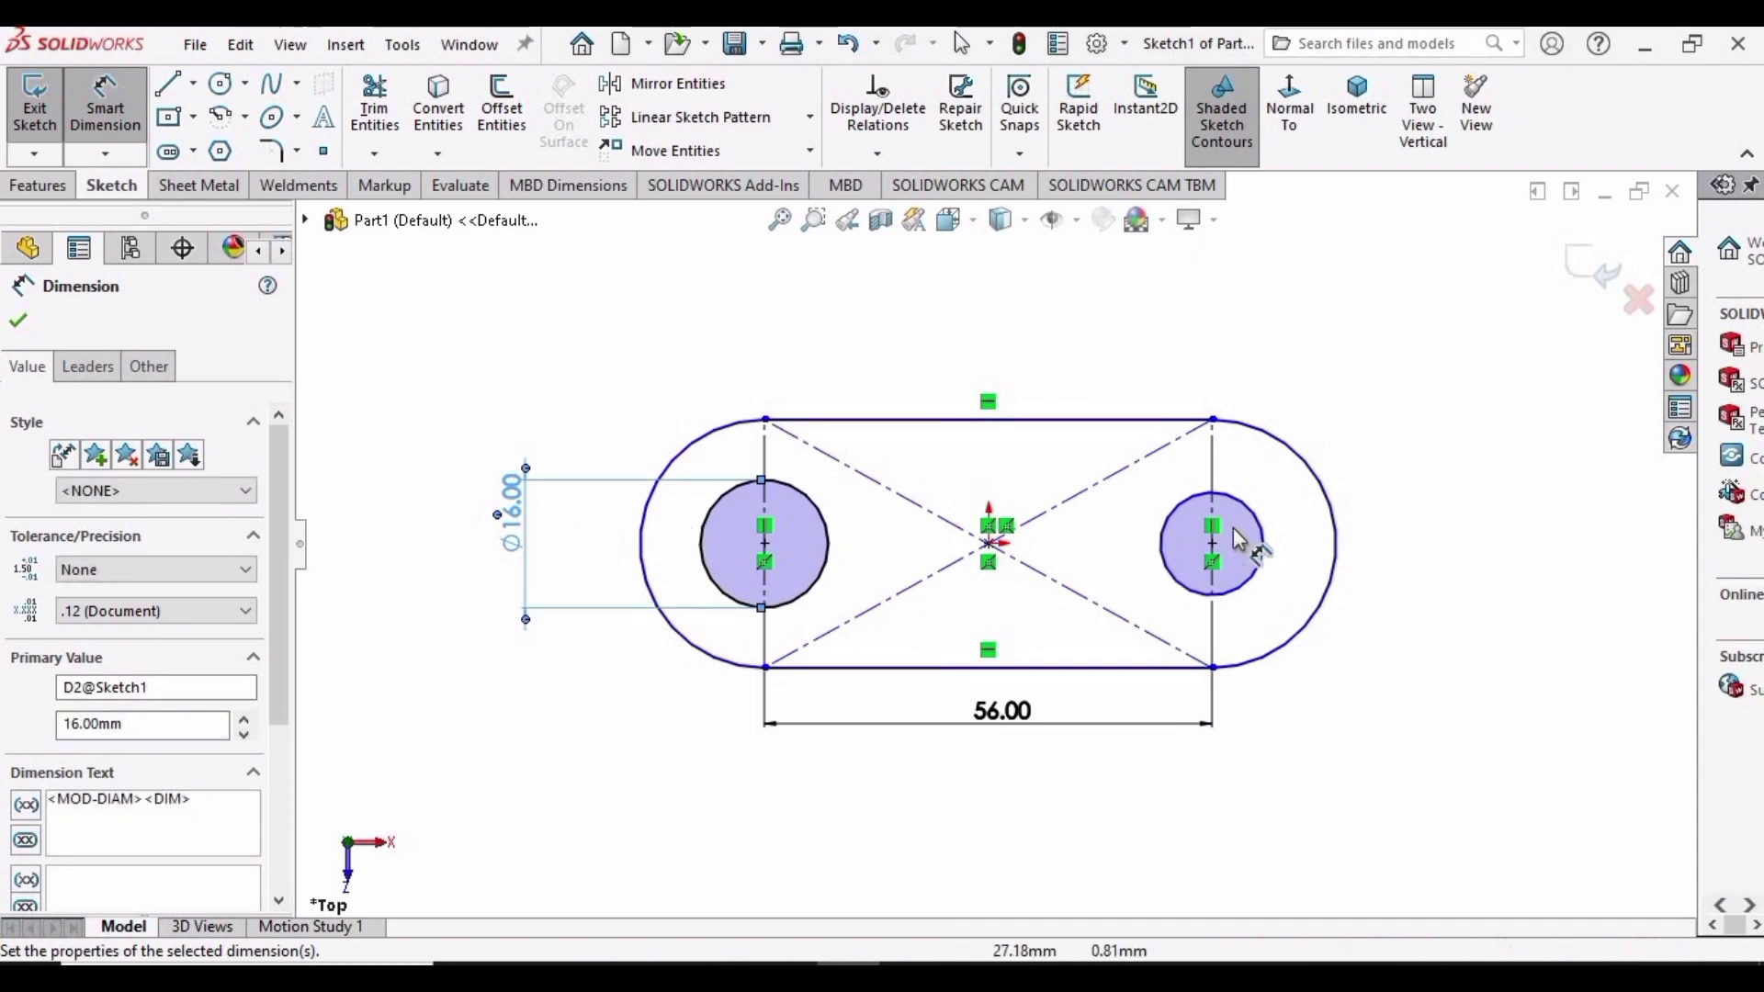
left_click(1262, 548)
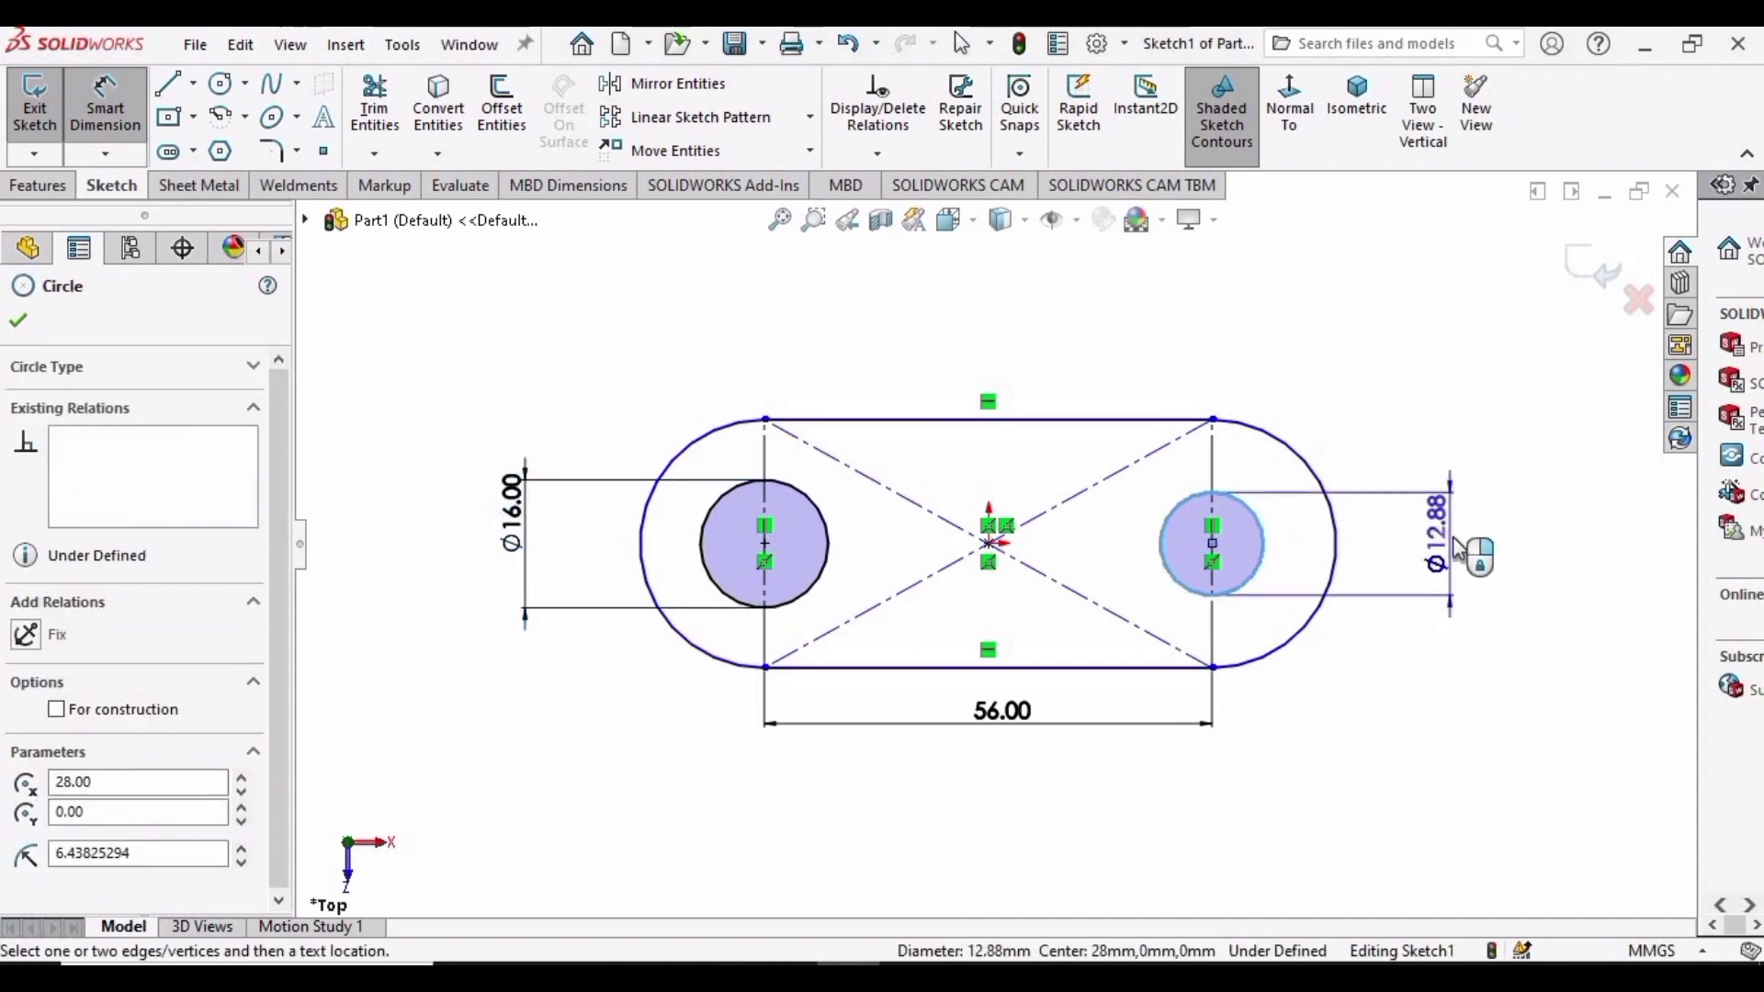
left_click(1458, 549)
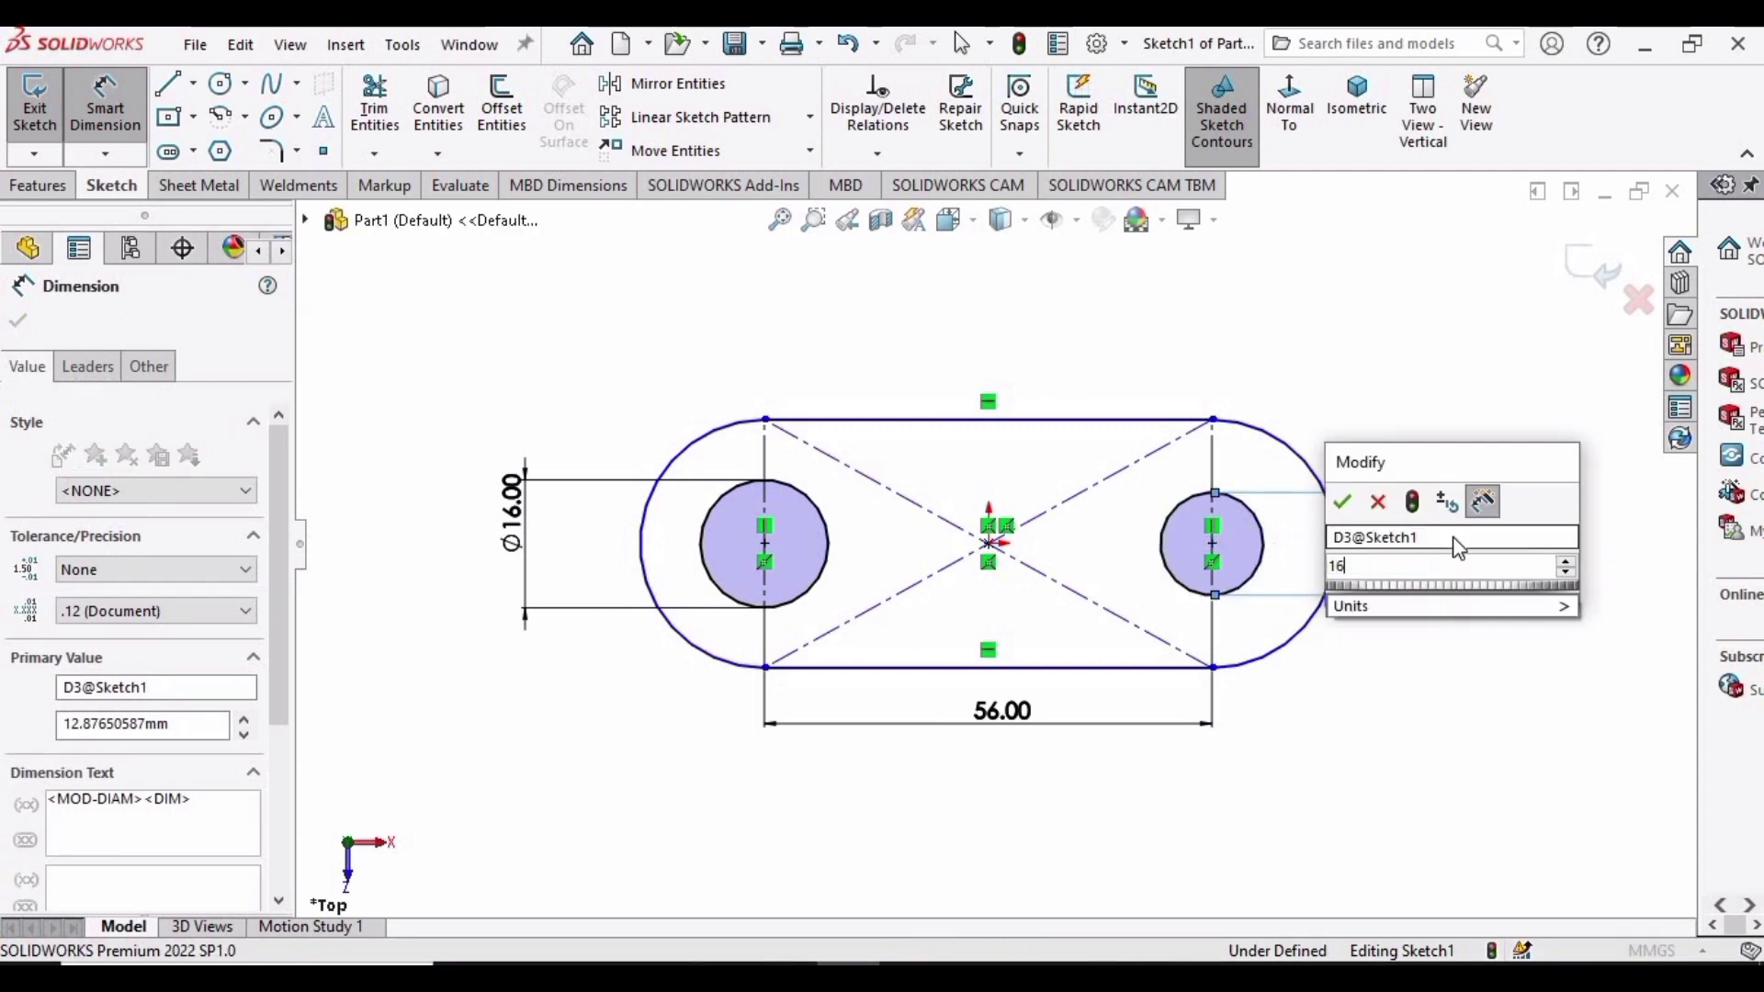
key("Return")
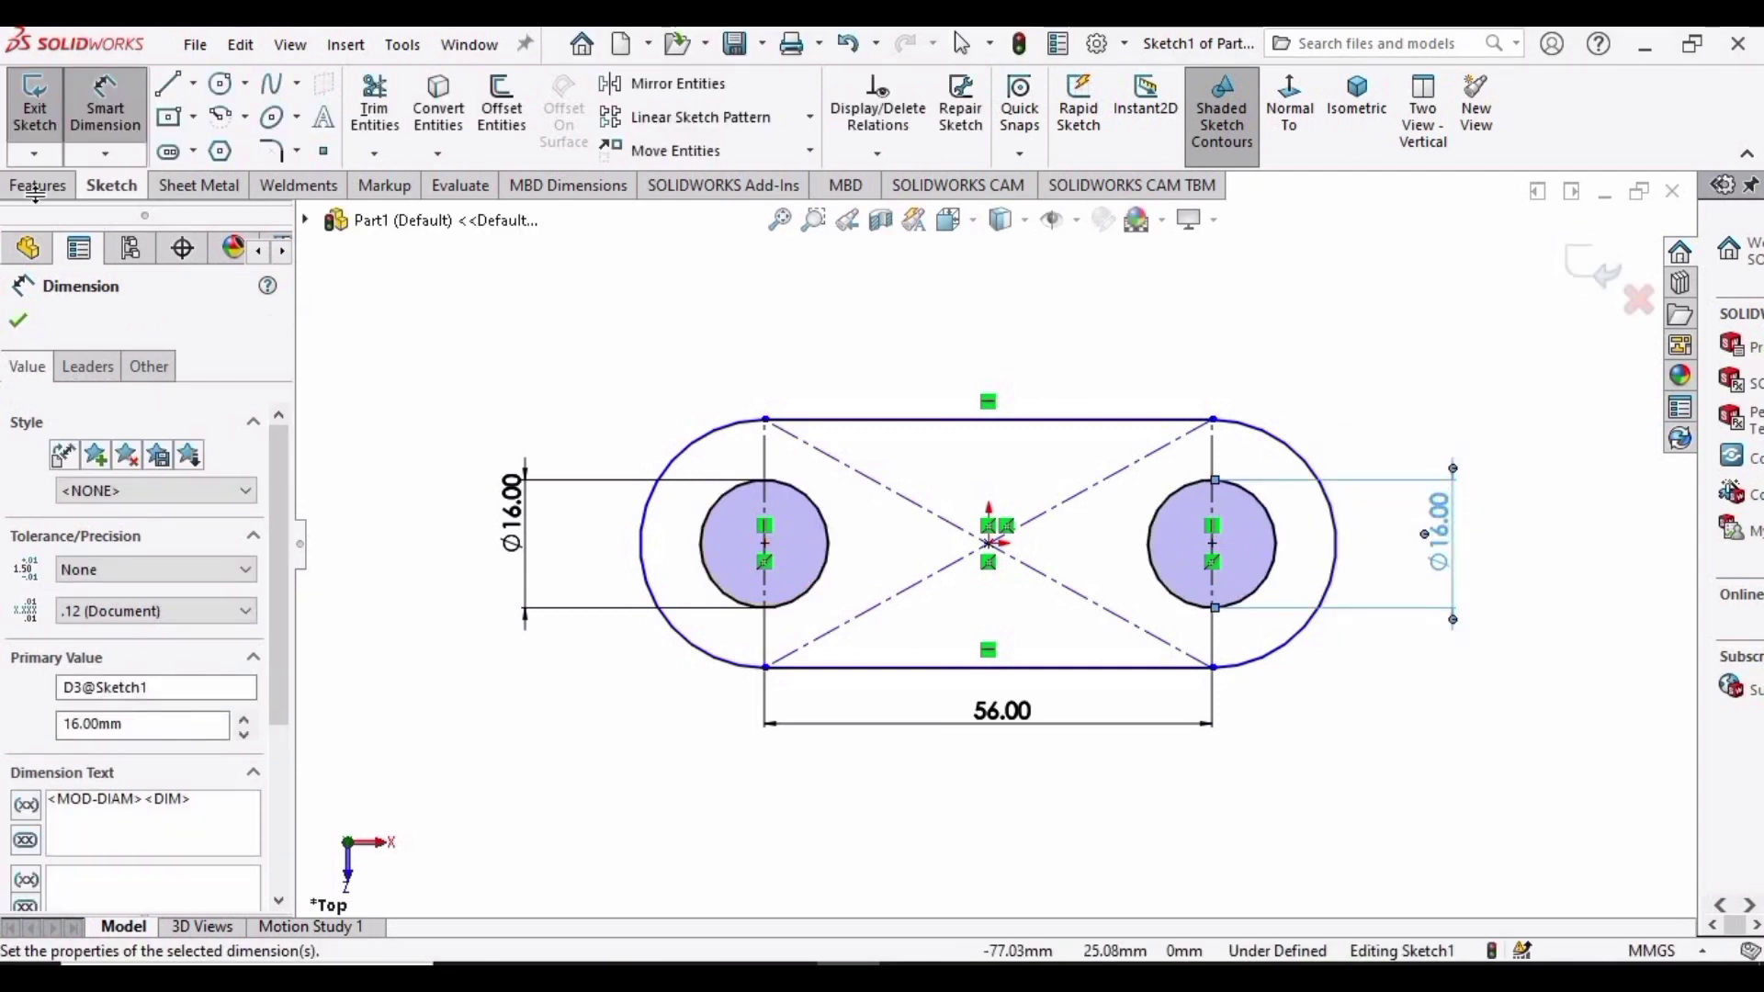
left_click(11, 186)
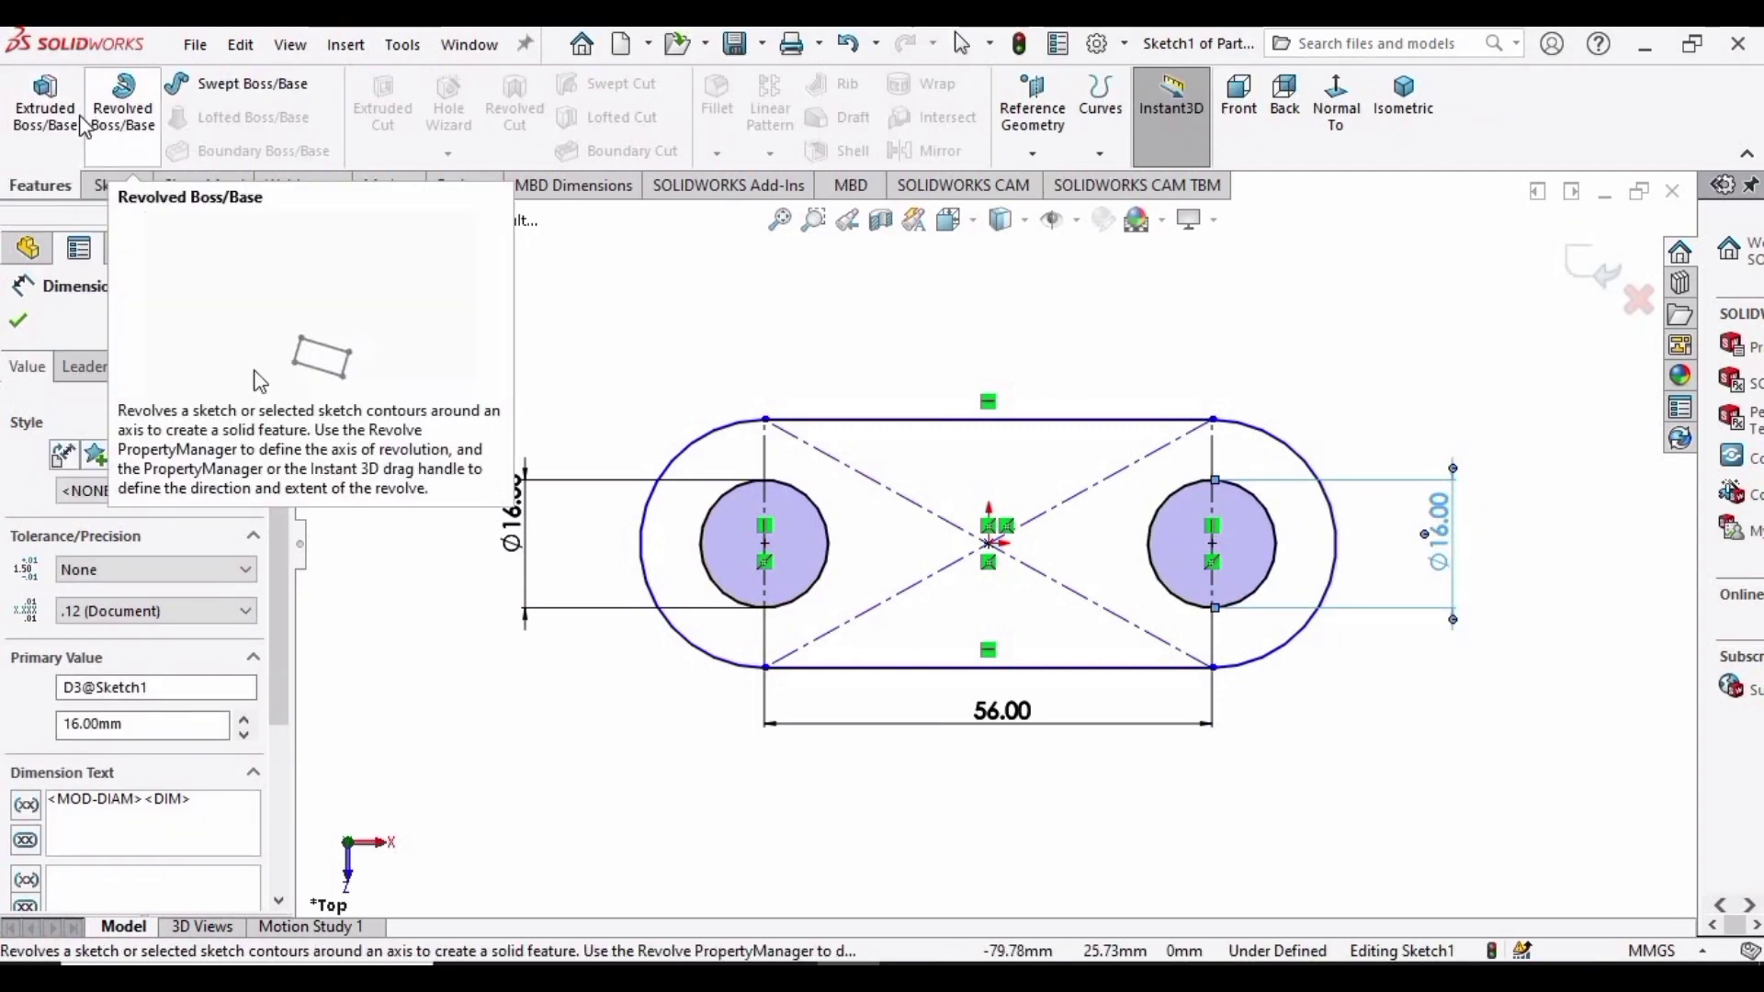
- Extrude the obround sketch blind to 8 mm as Boss-Extrude1
left_click(51, 99)
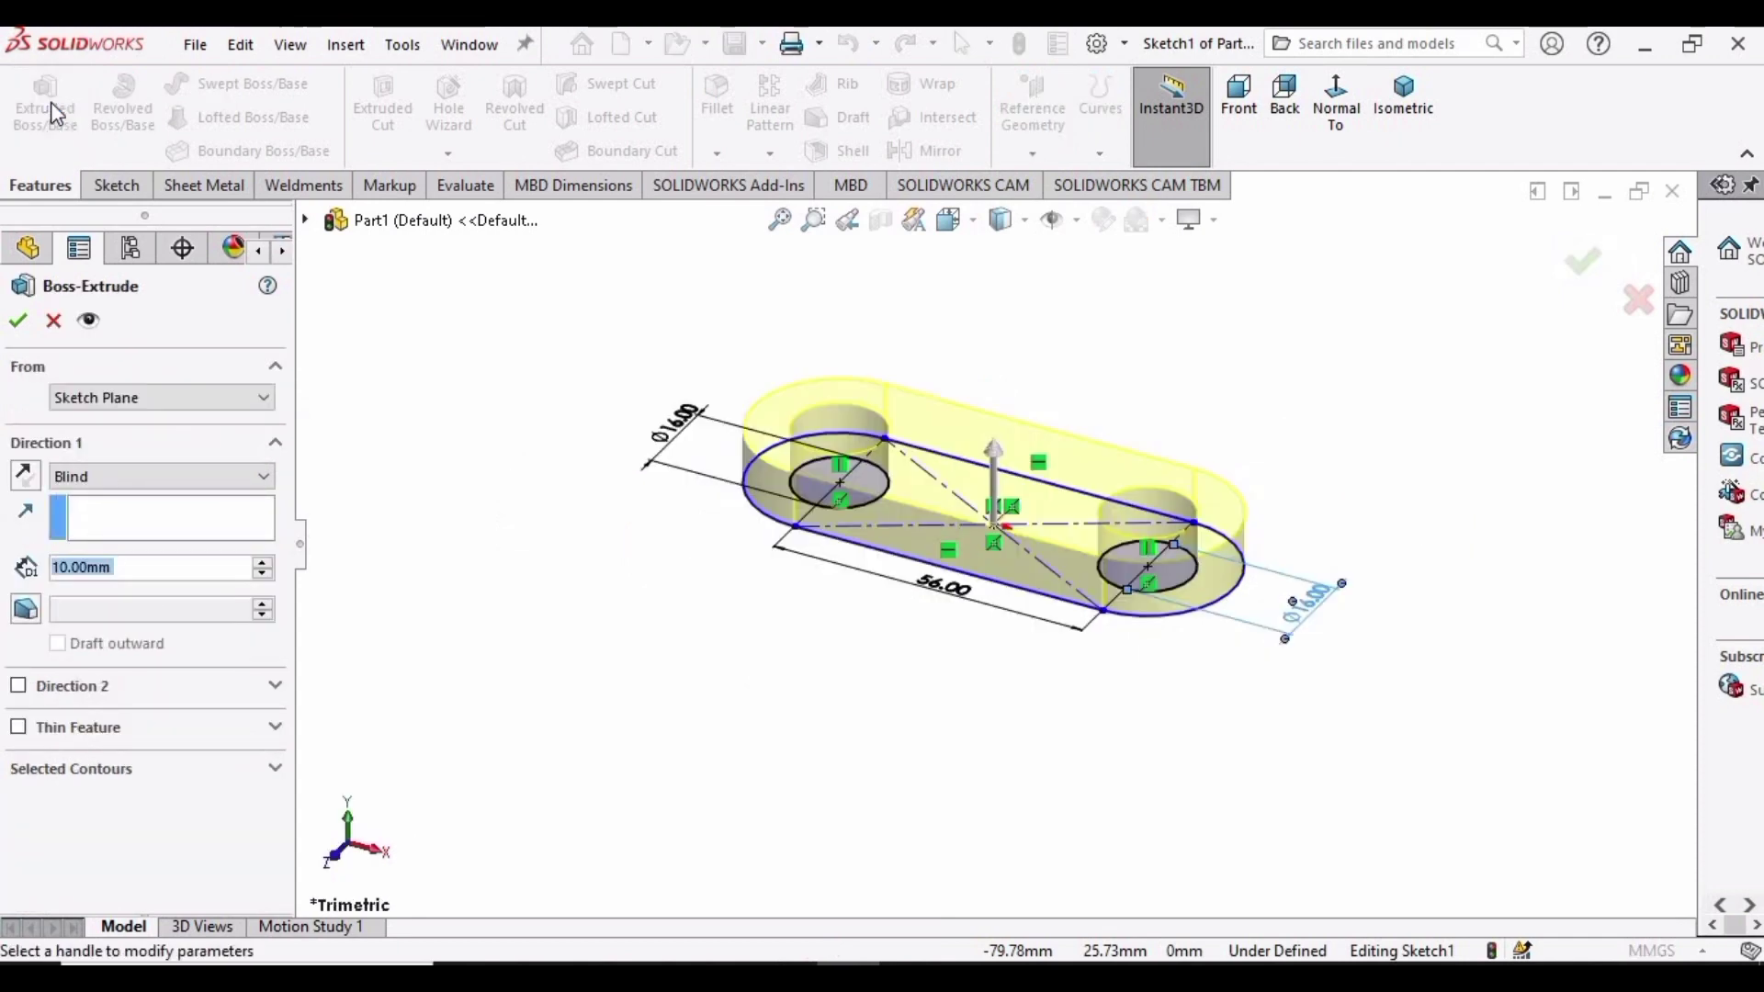
type("8")
key("Return")
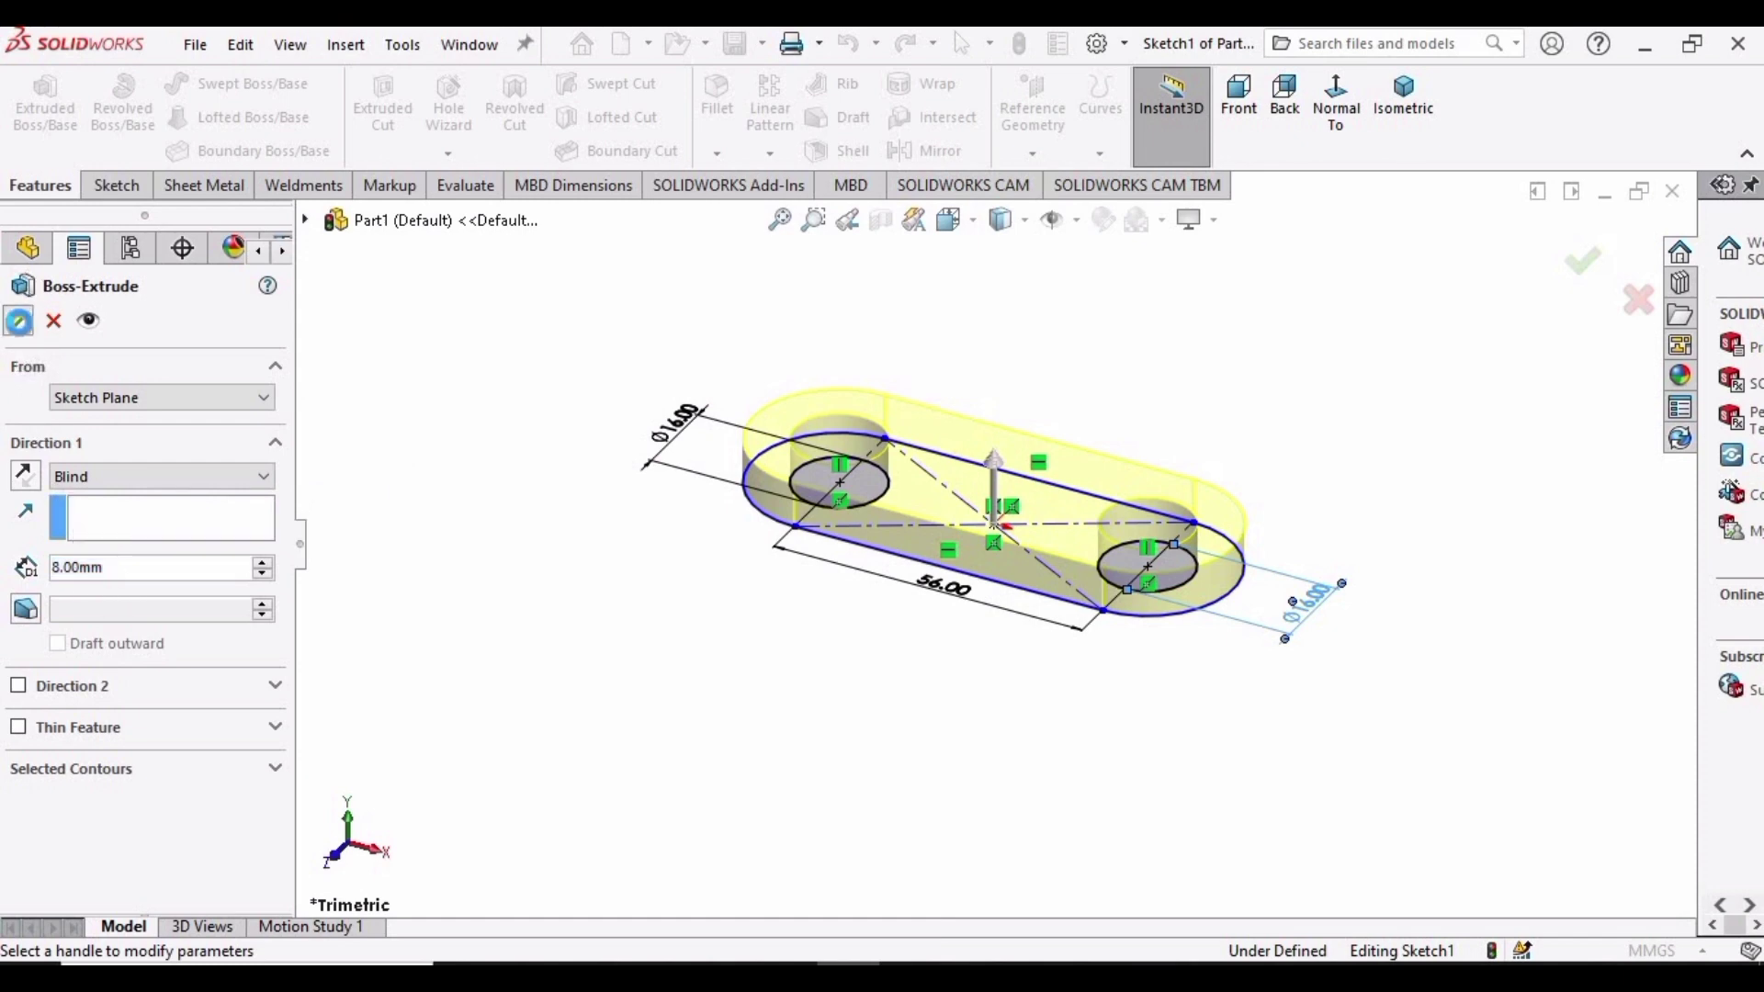
left_click(19, 320)
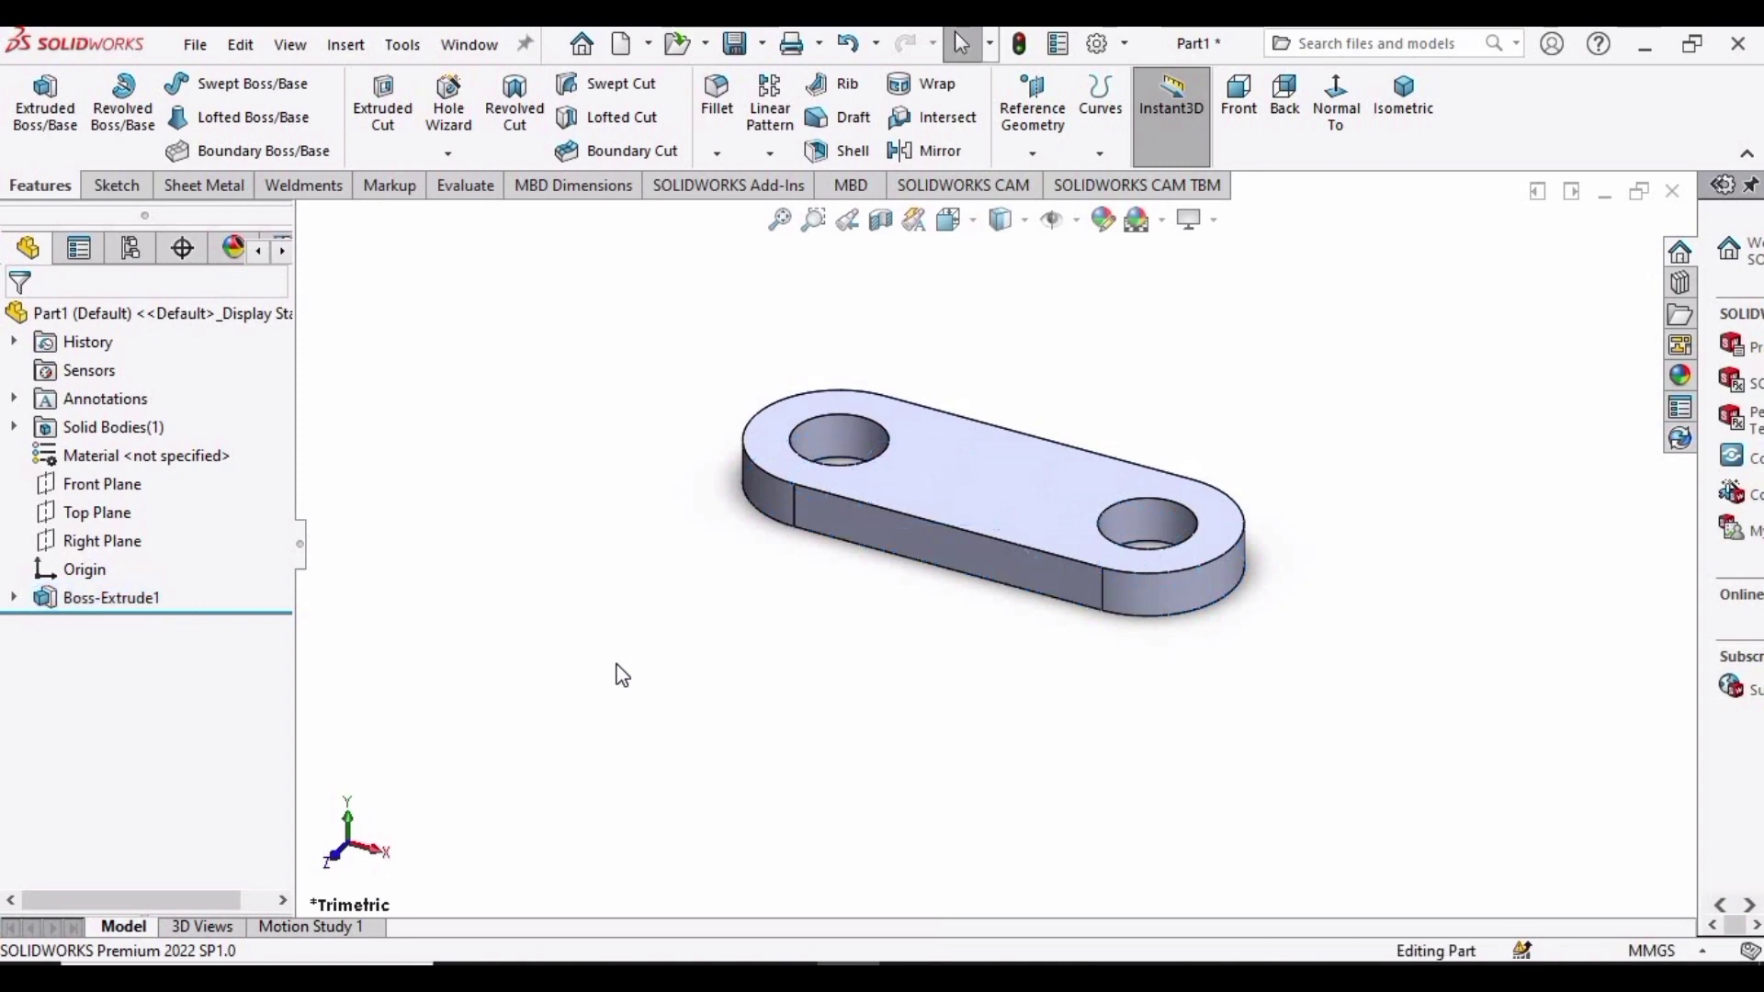
- Start a new sketch on the base plate's top face
left_click(963, 476)
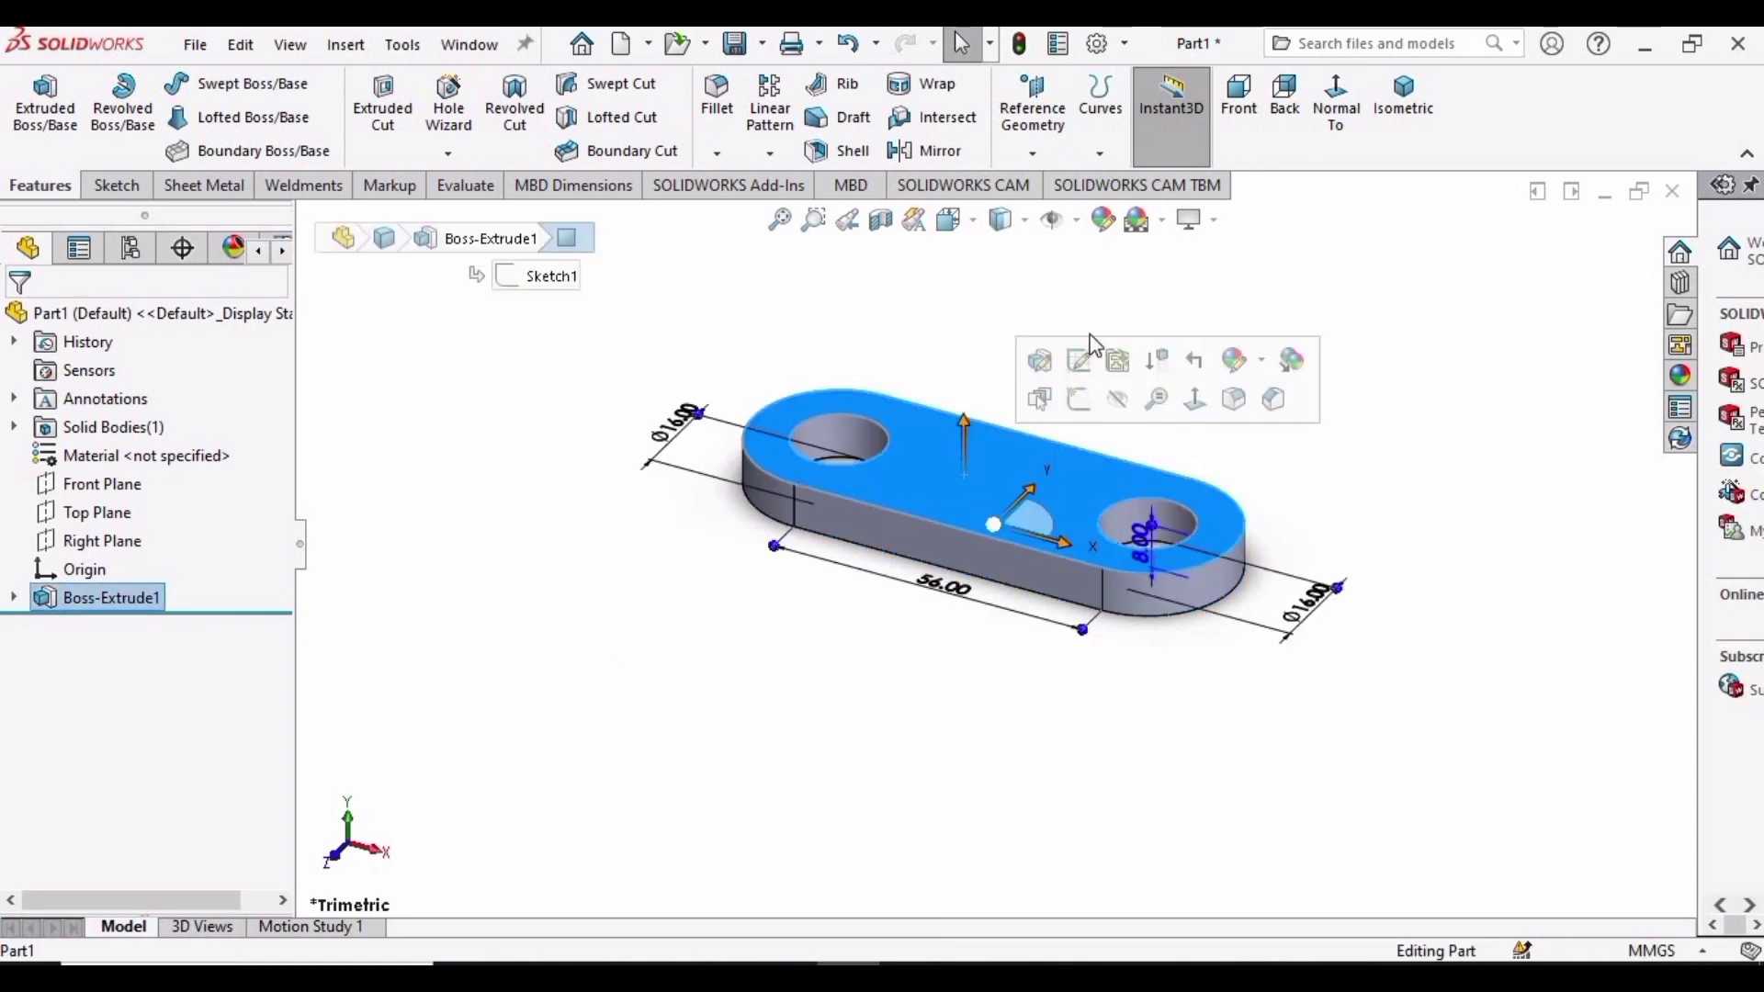
left_click(1084, 358)
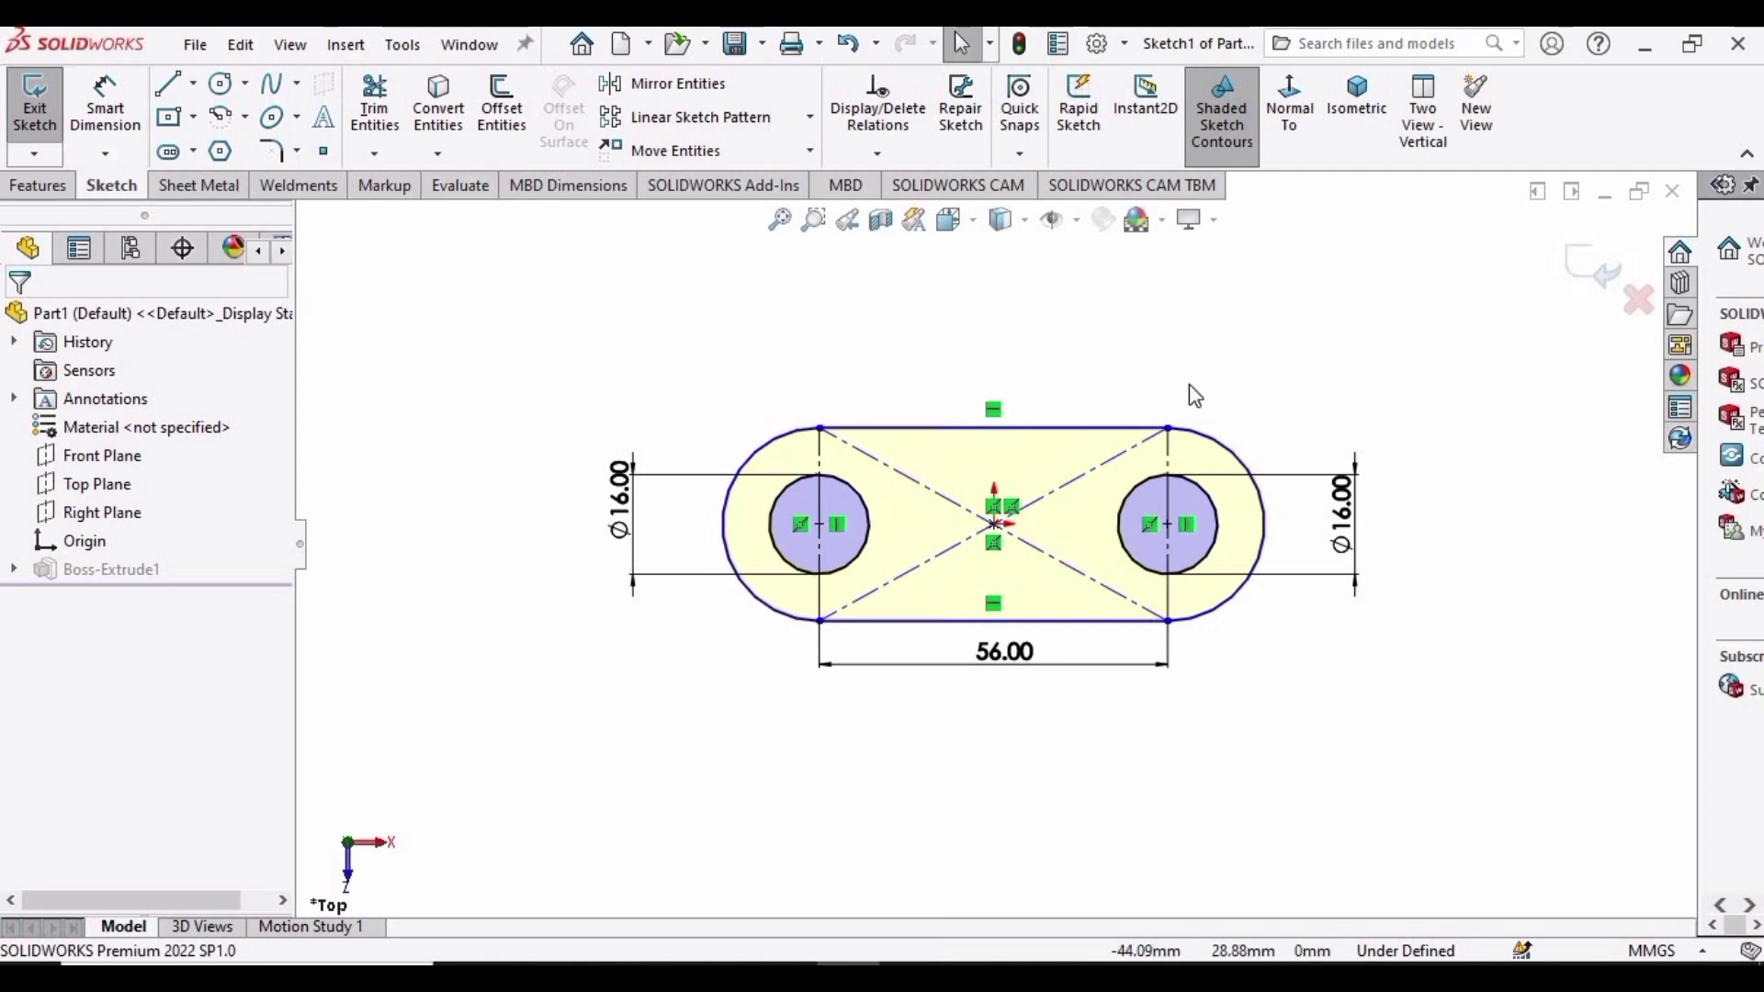
left_click(1594, 264)
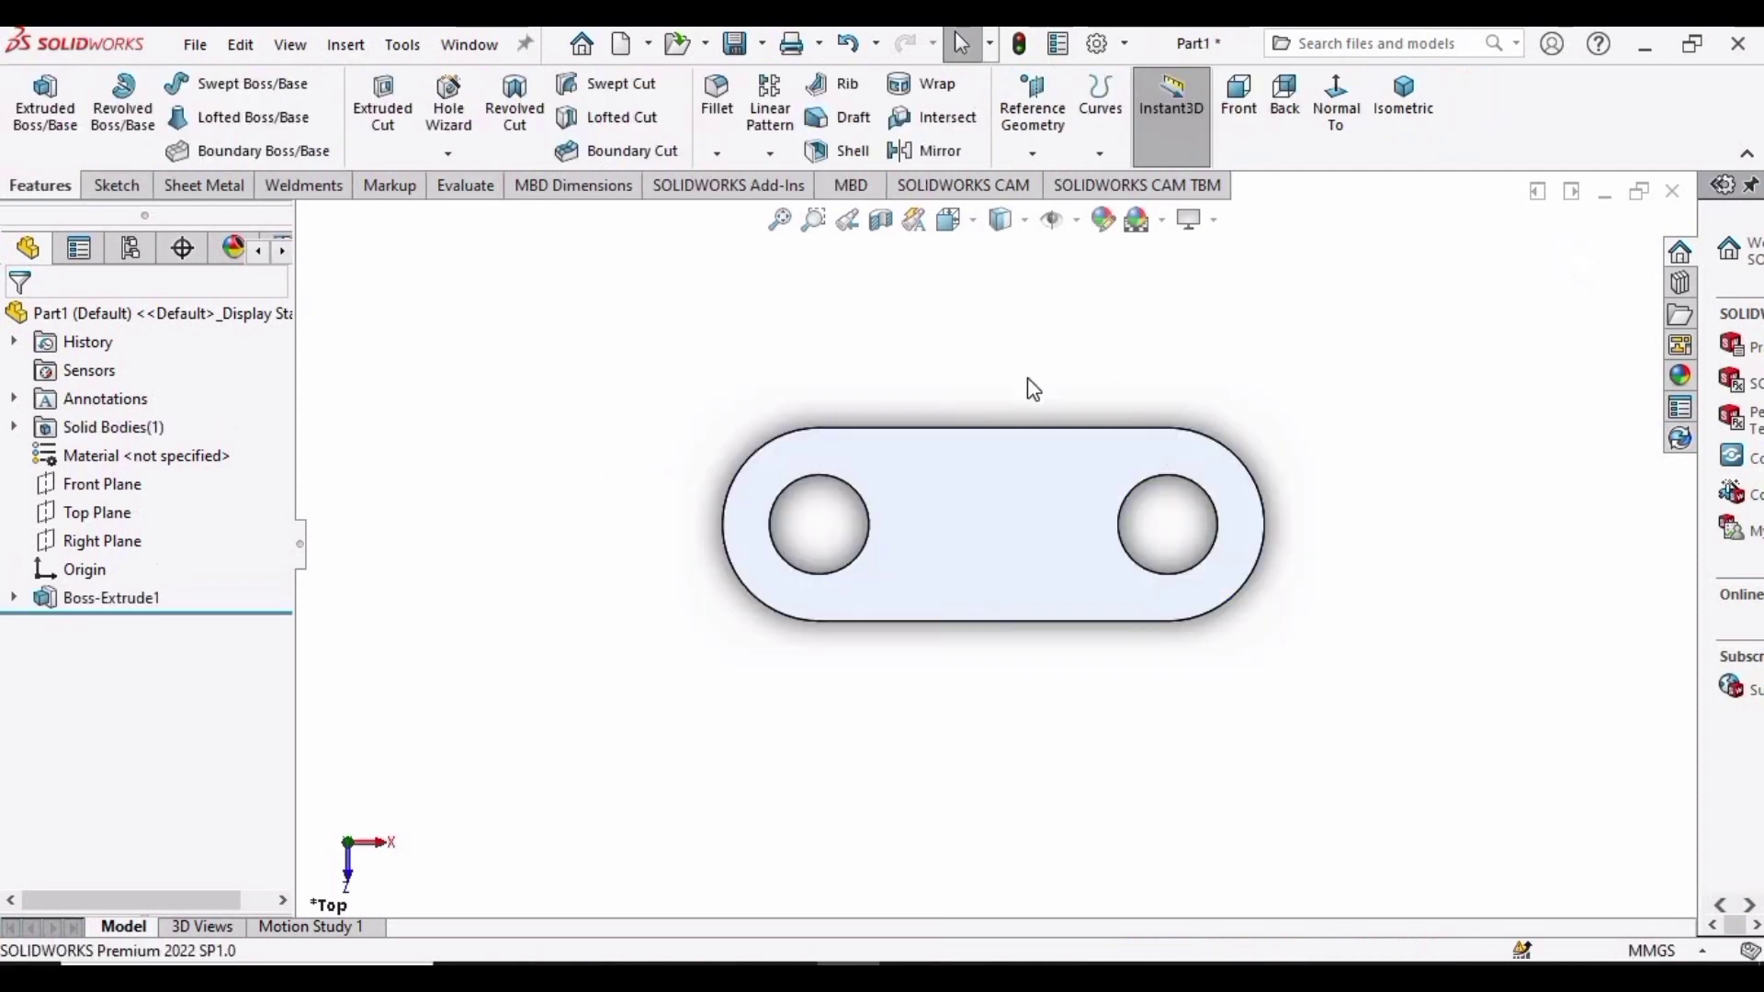
left_click(1014, 556)
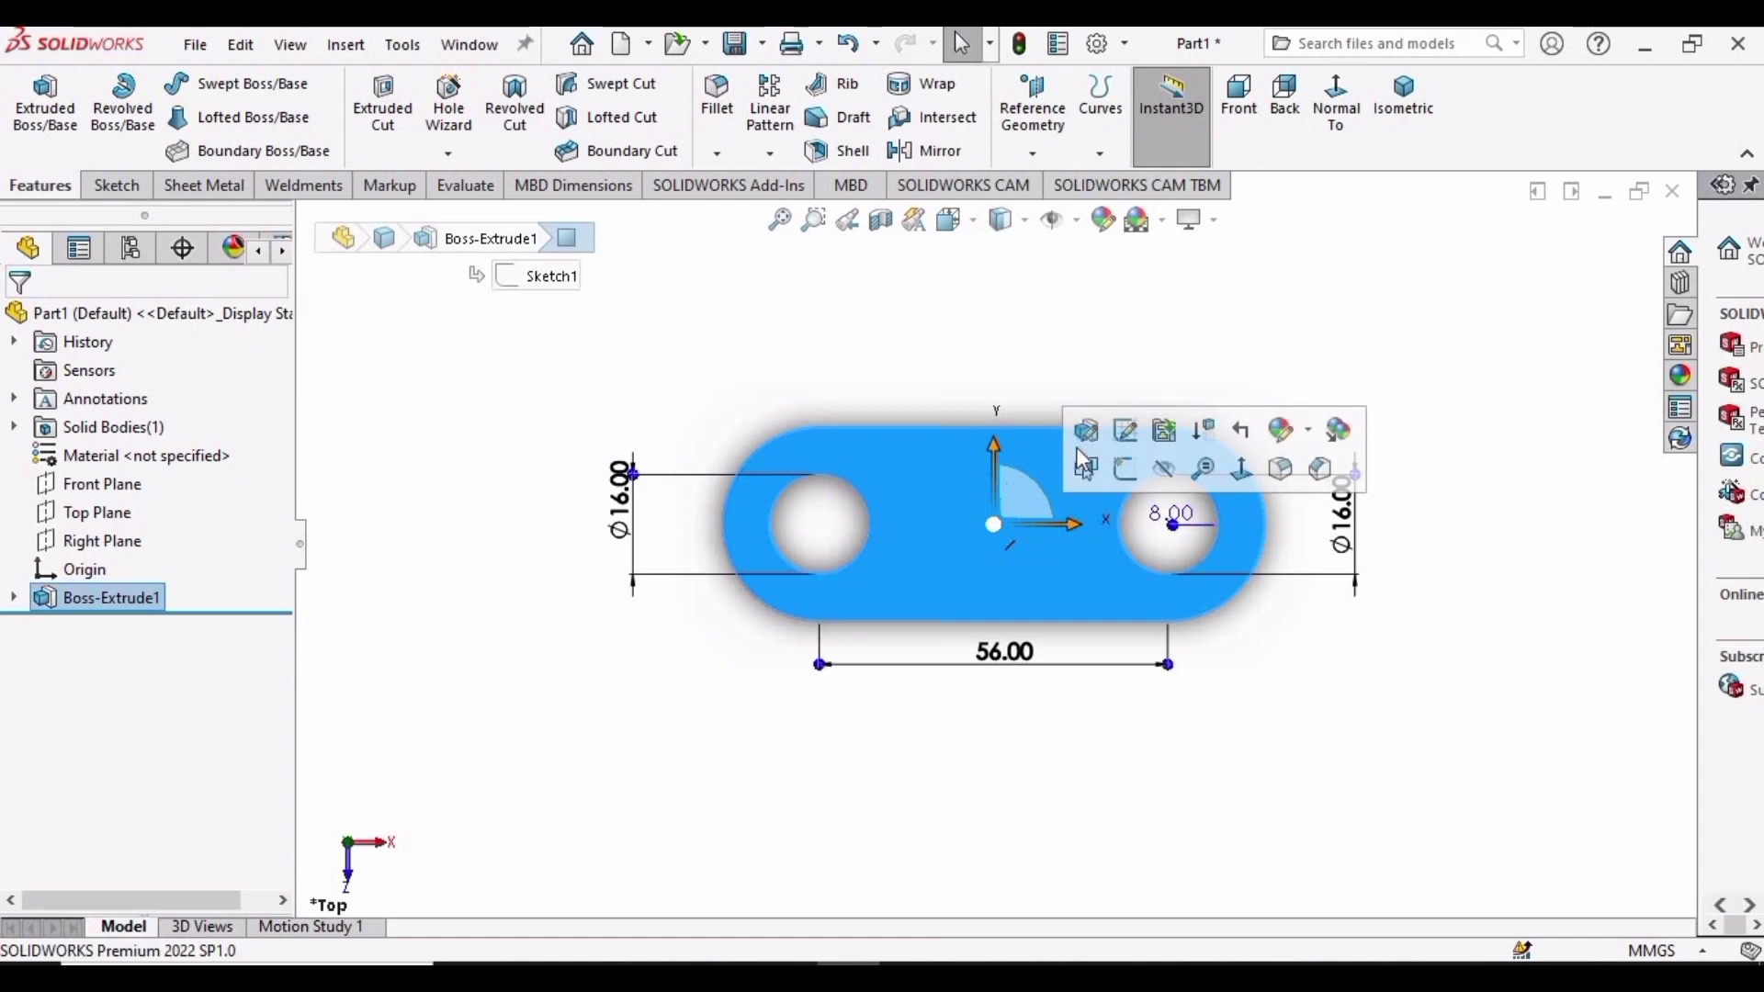
left_click(1123, 473)
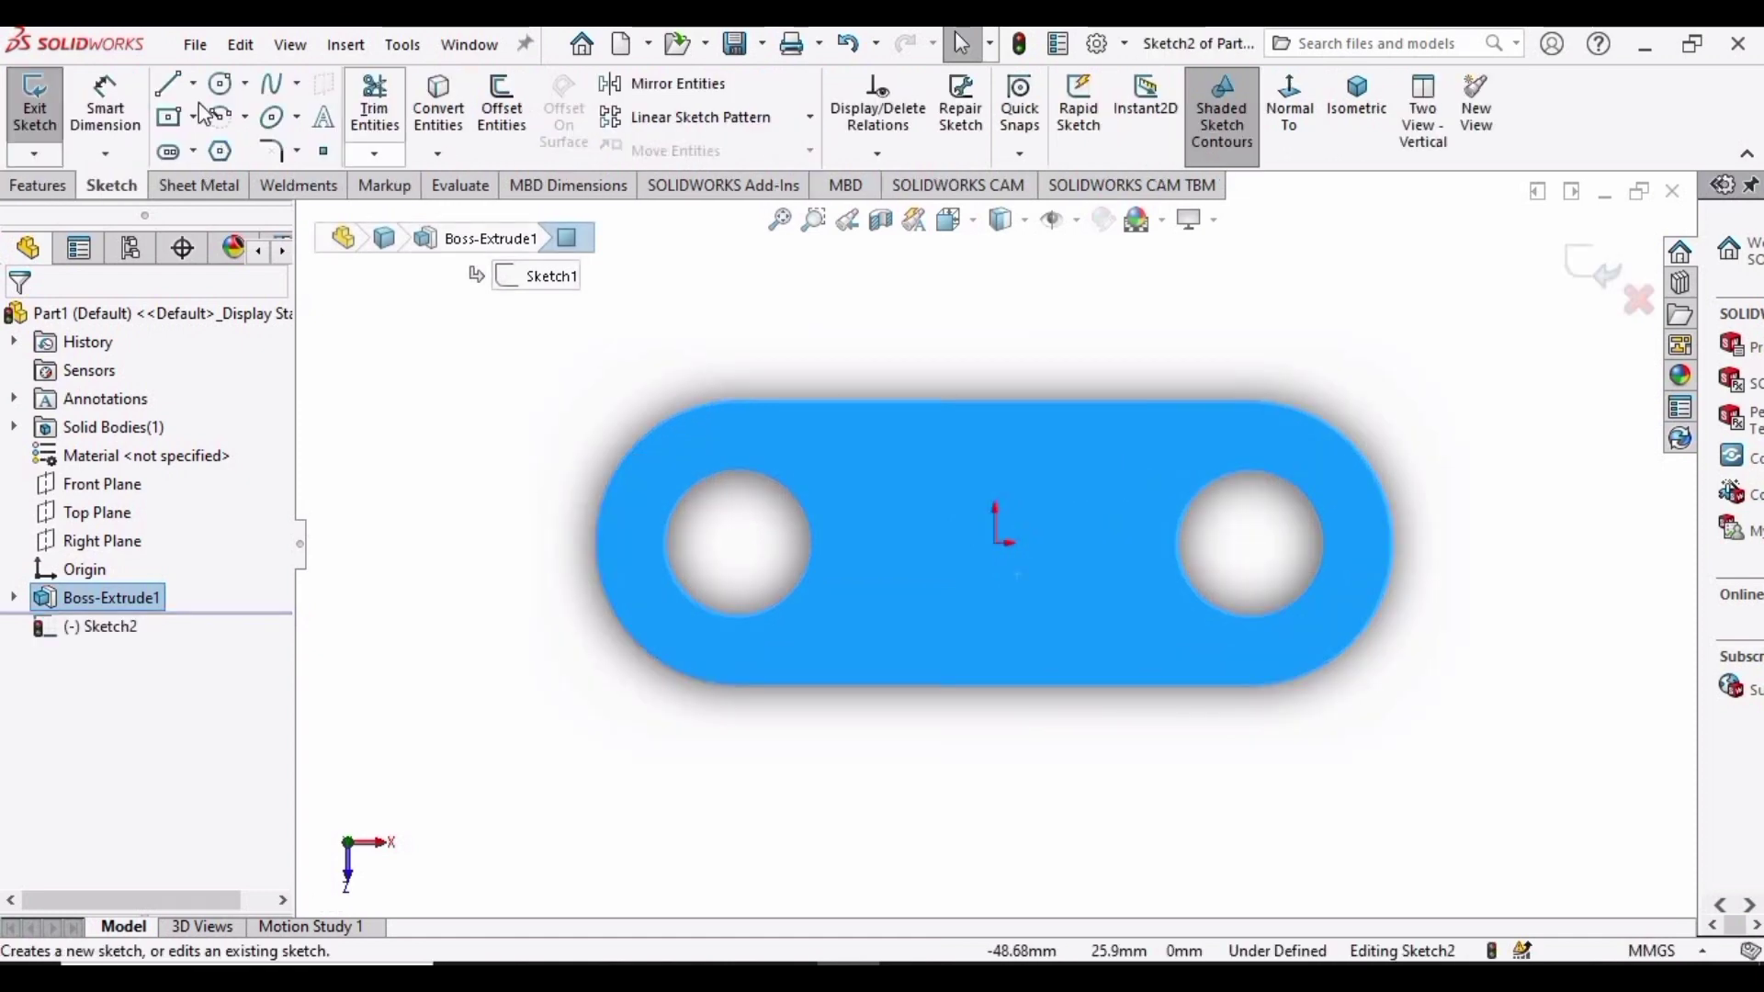
- Draw a corner rectangle between the holes and make its left line construction
left_click(193, 116)
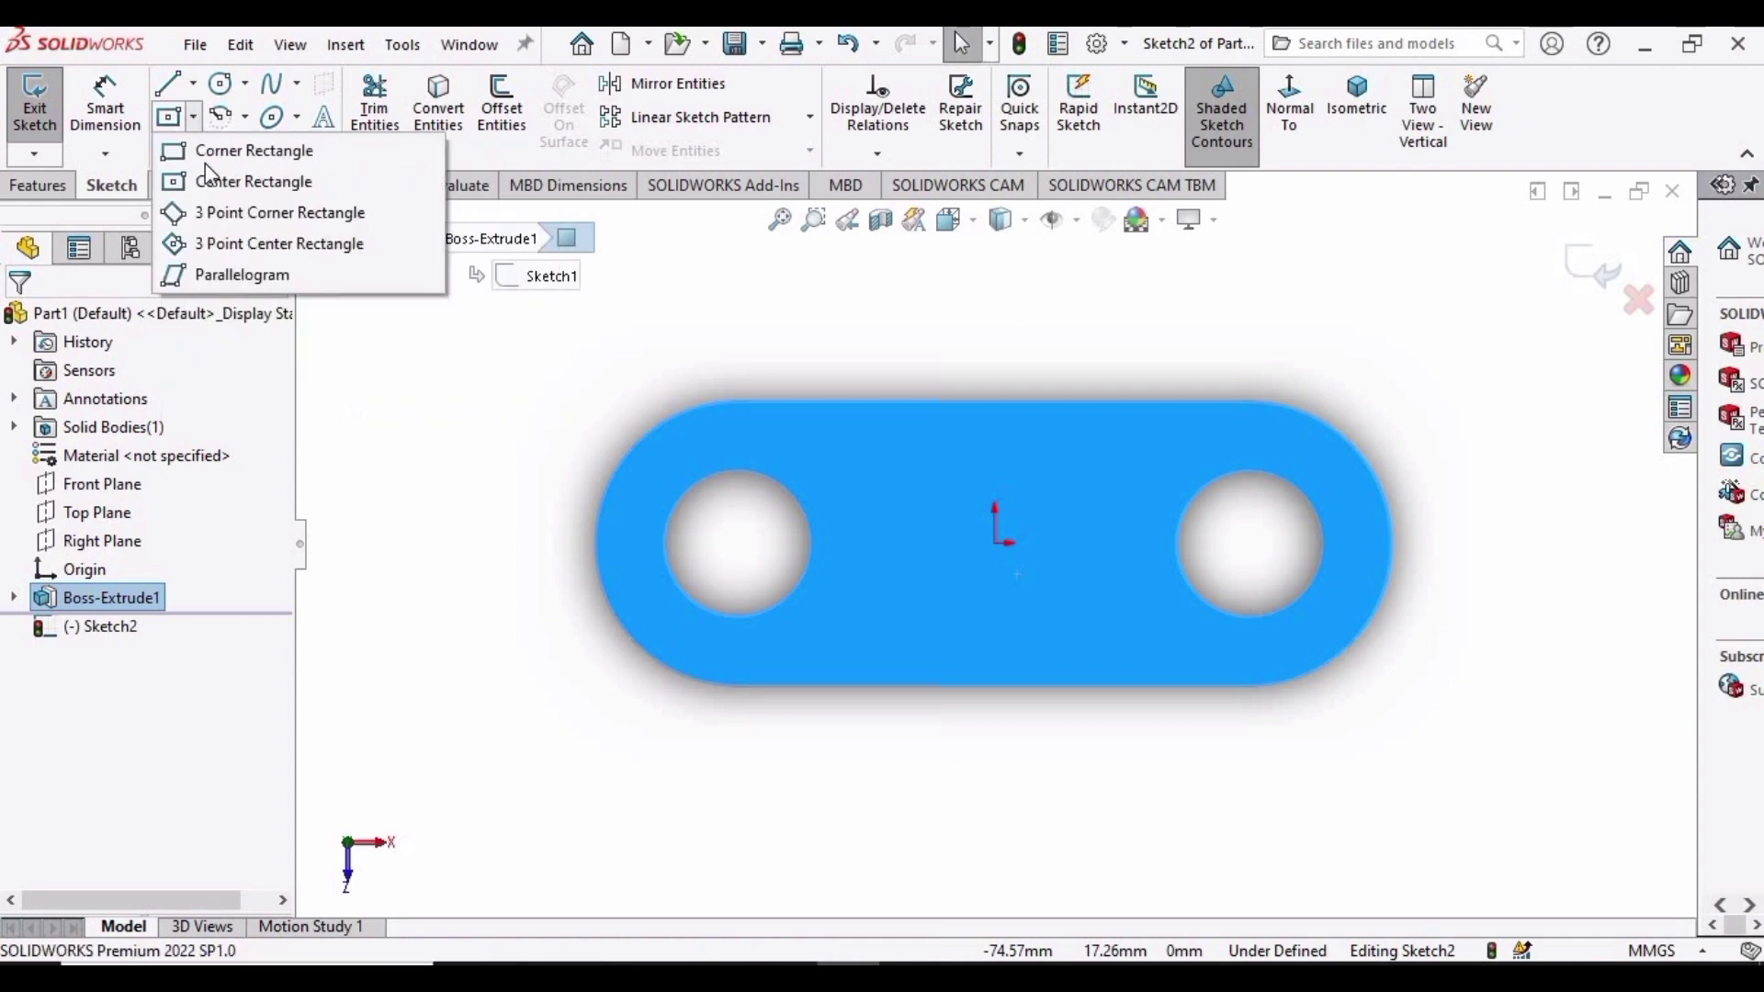
left_click(240, 151)
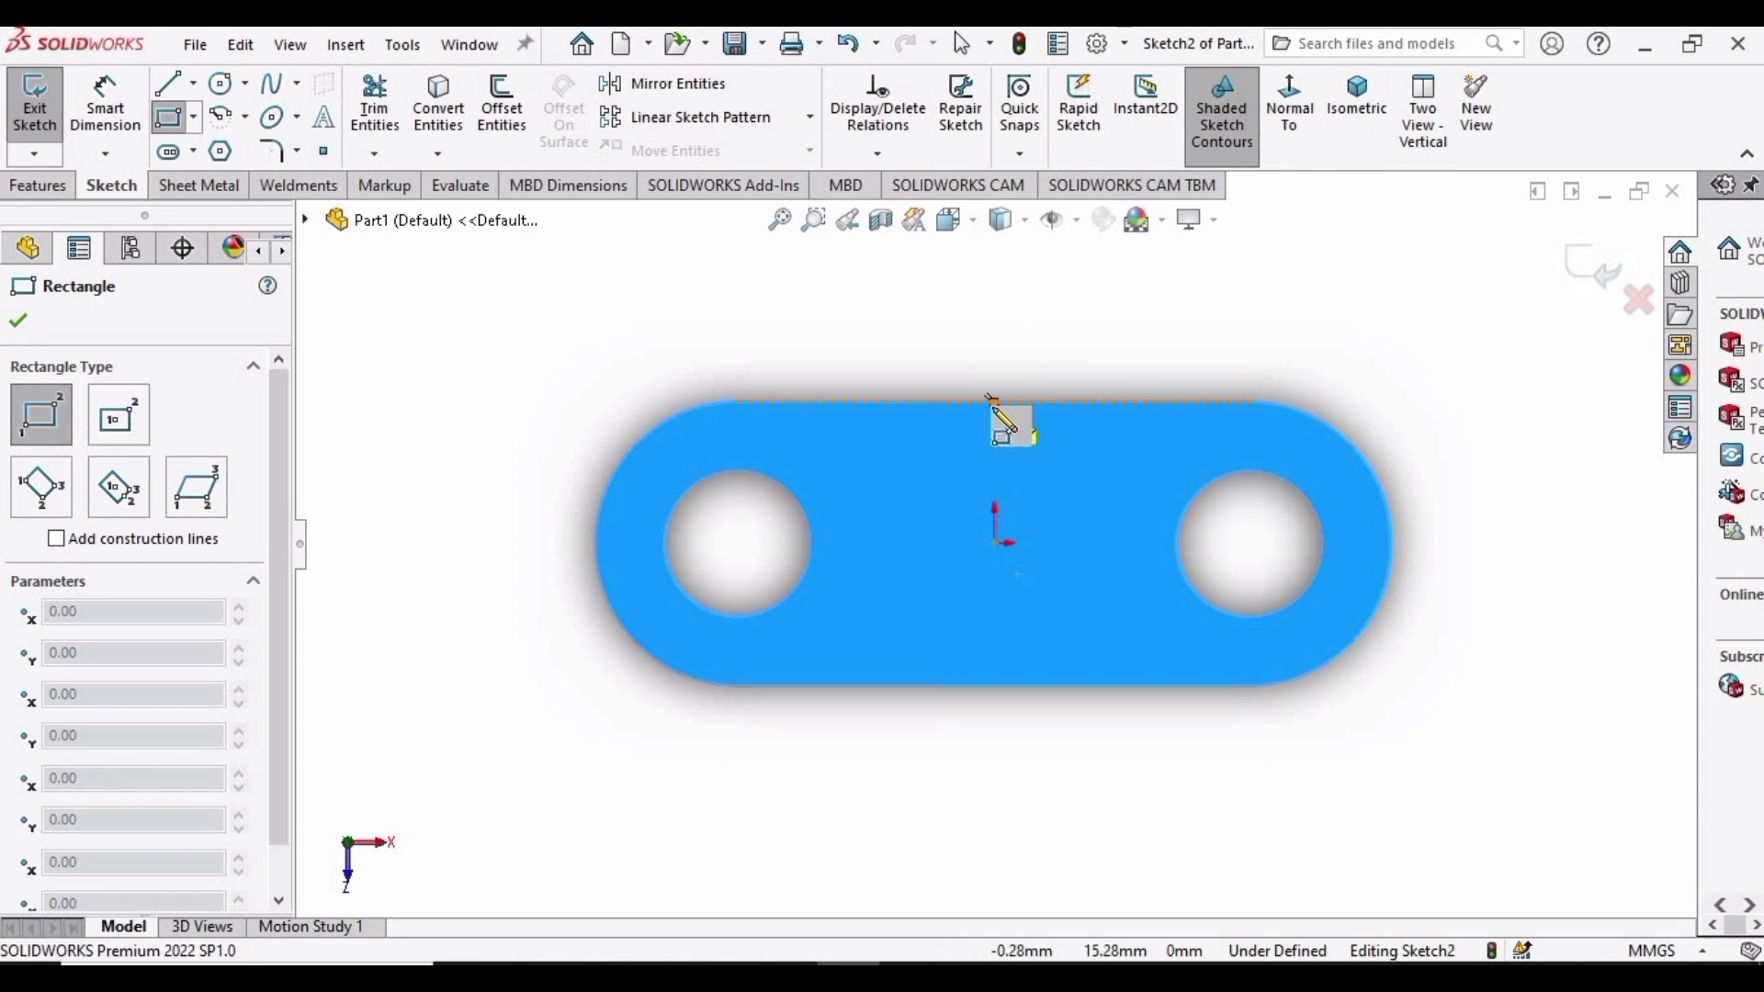
left_click(990, 399)
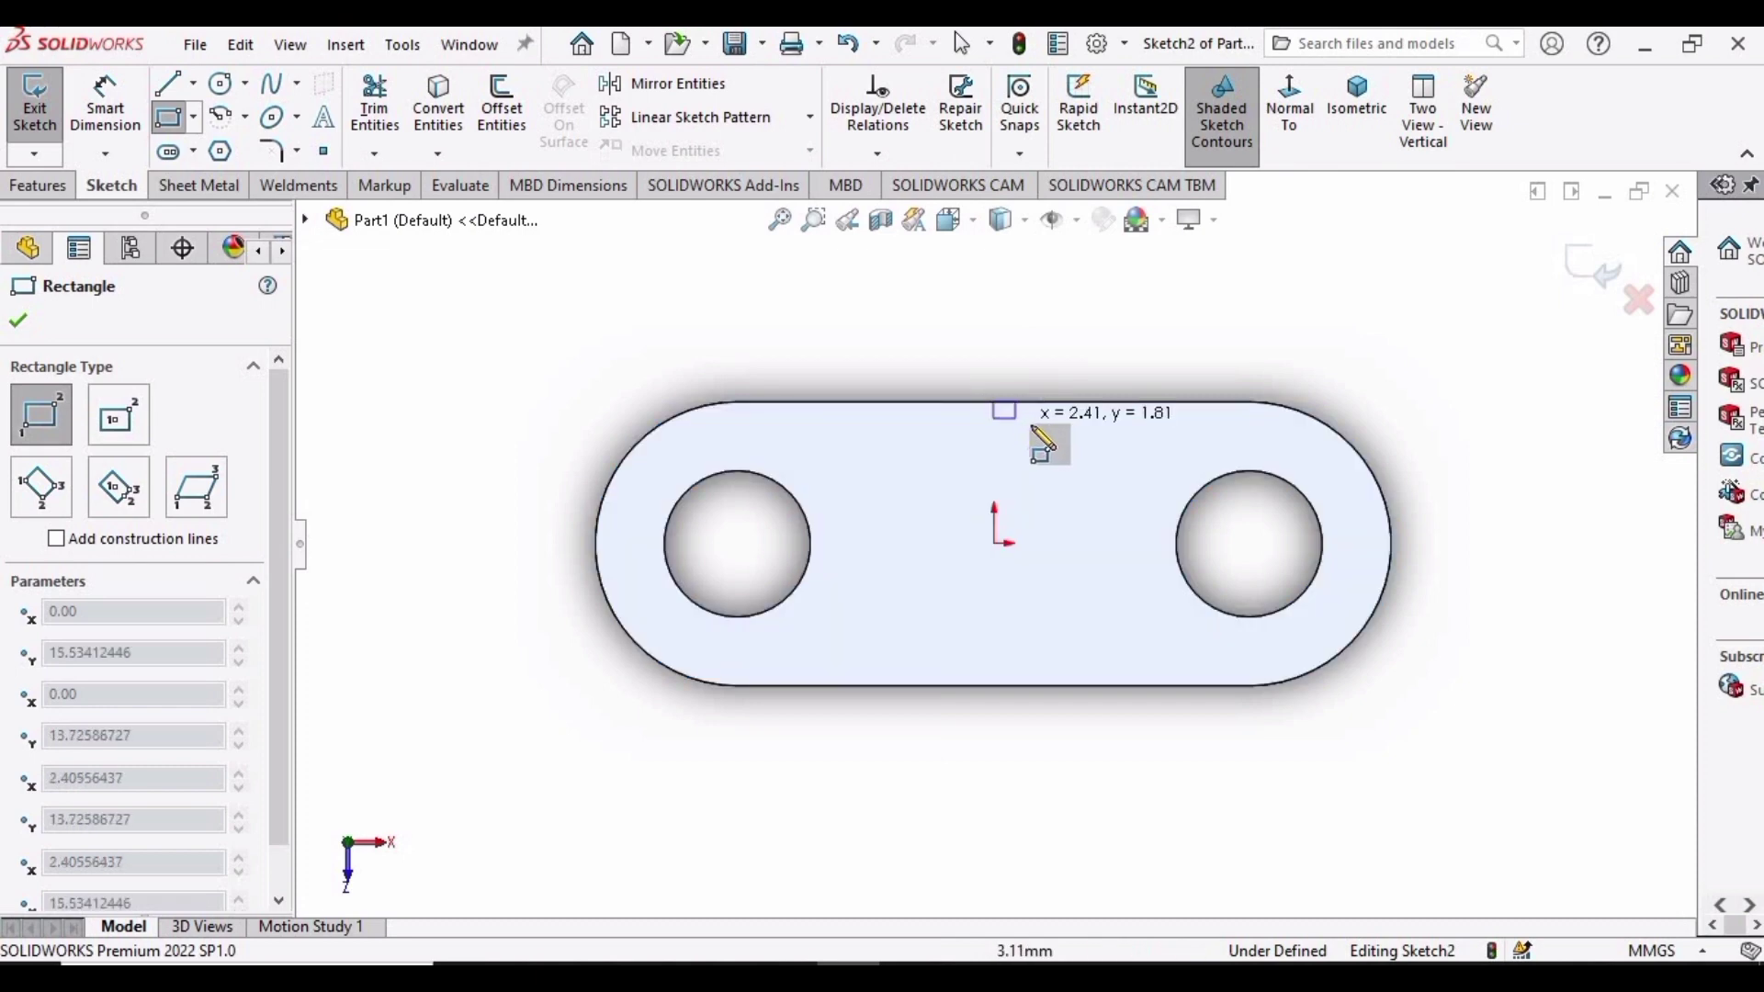
left_click(1073, 456)
key("Escape")
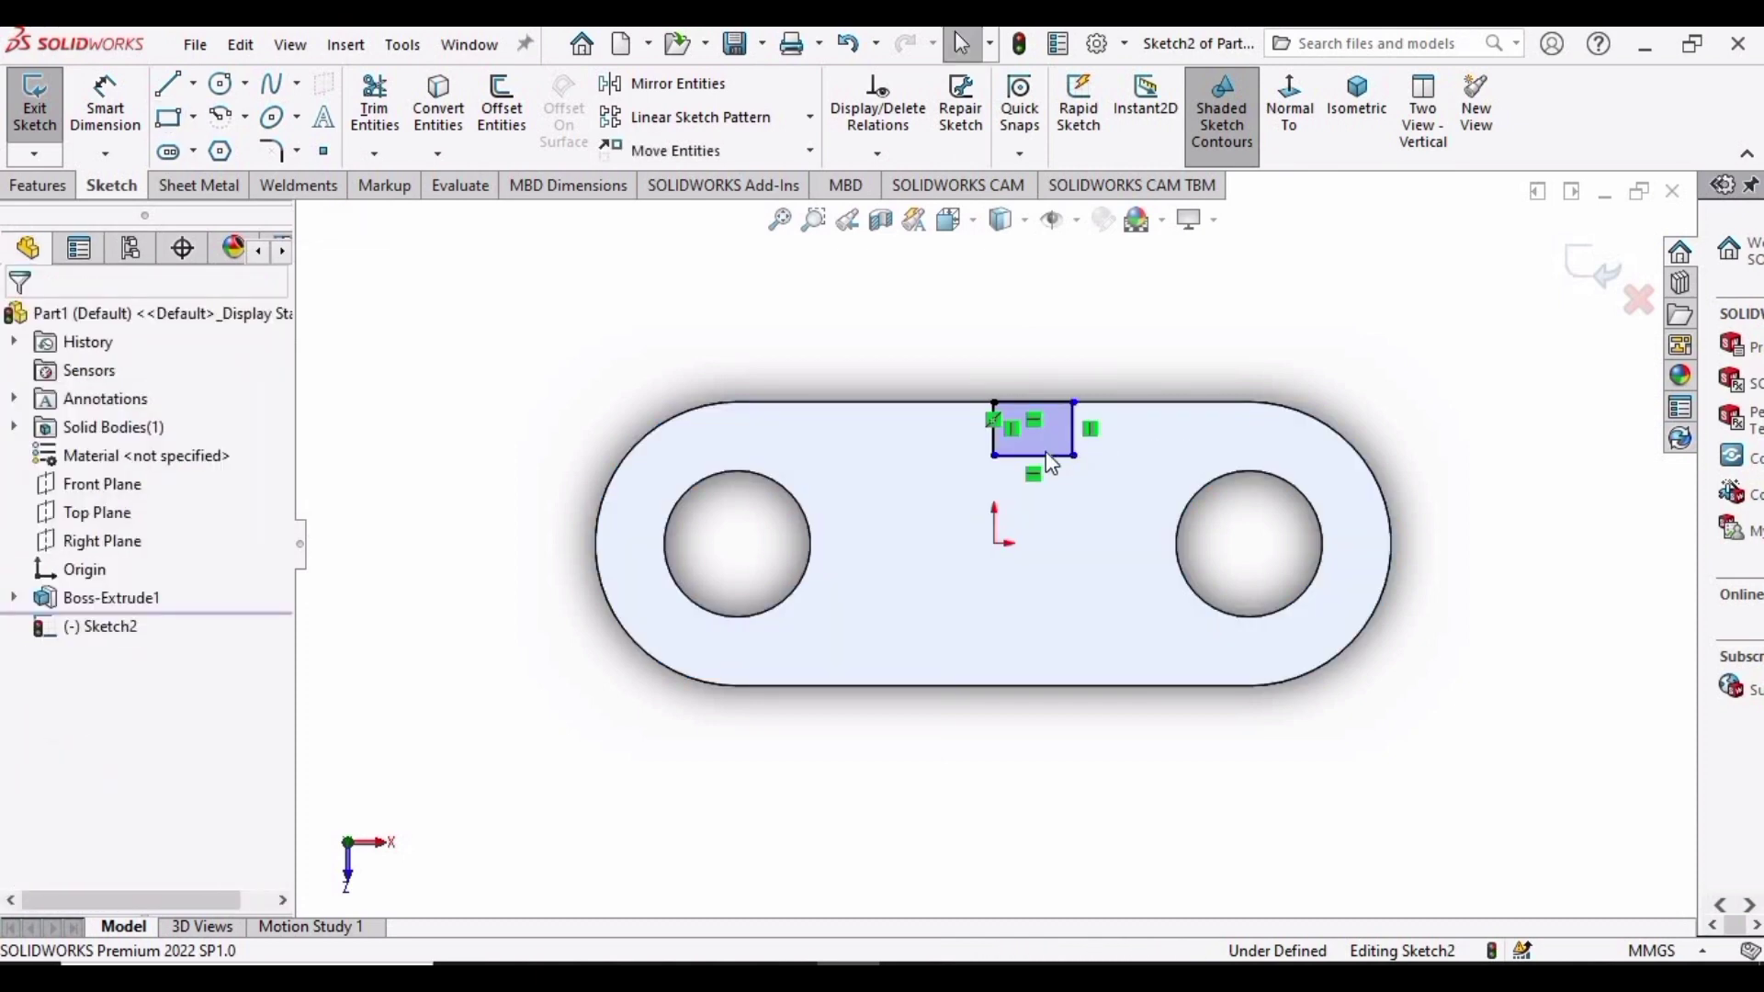
left_click(999, 447)
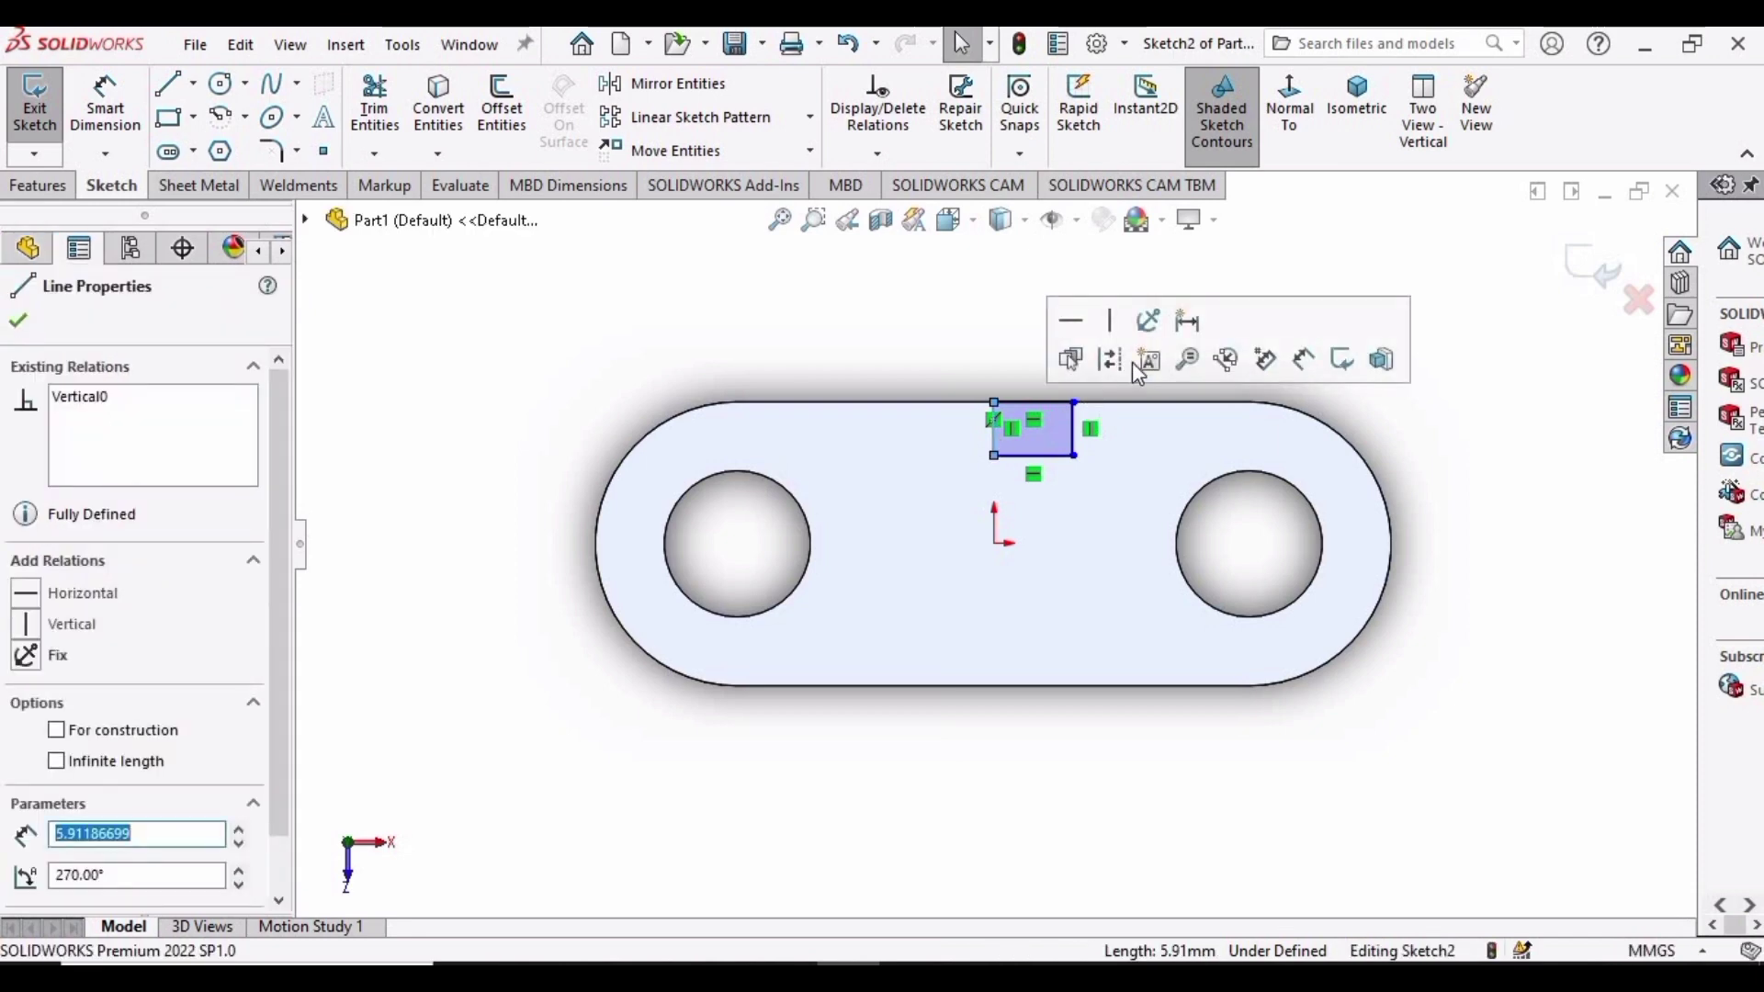
left_click(1115, 356)
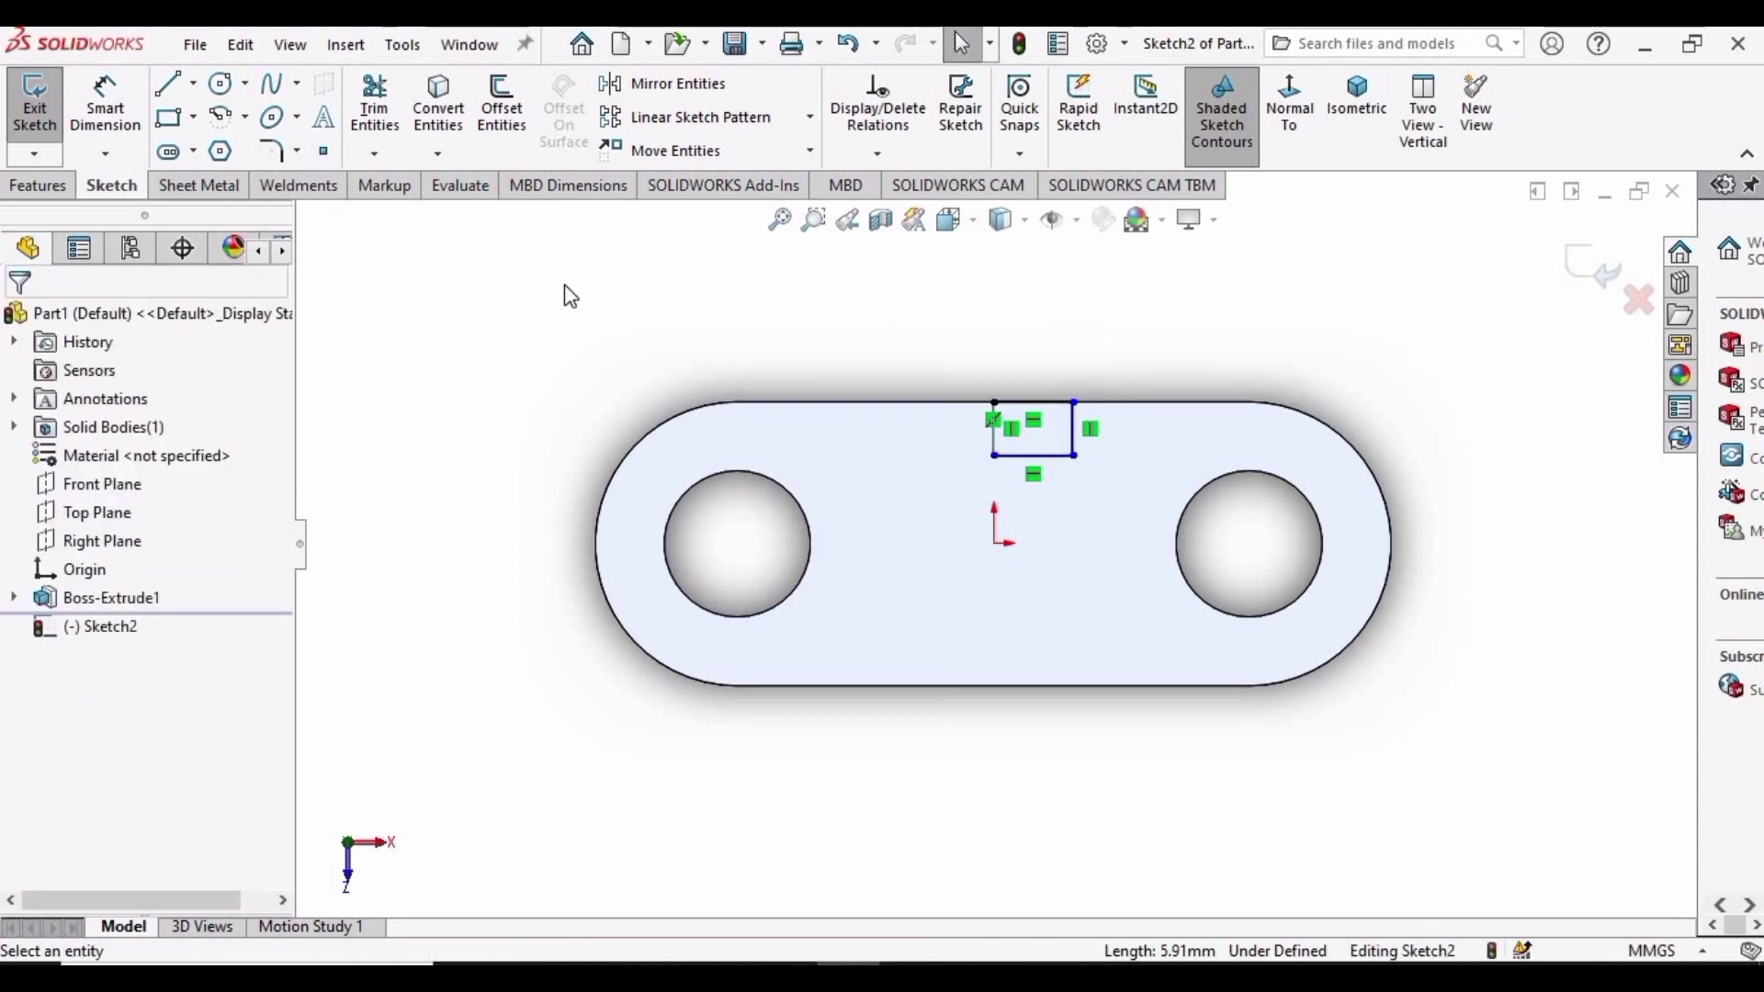
- Dimension the rectangle 20 mm wide and 10 mm tall
left_click(123, 119)
left_click(1056, 455)
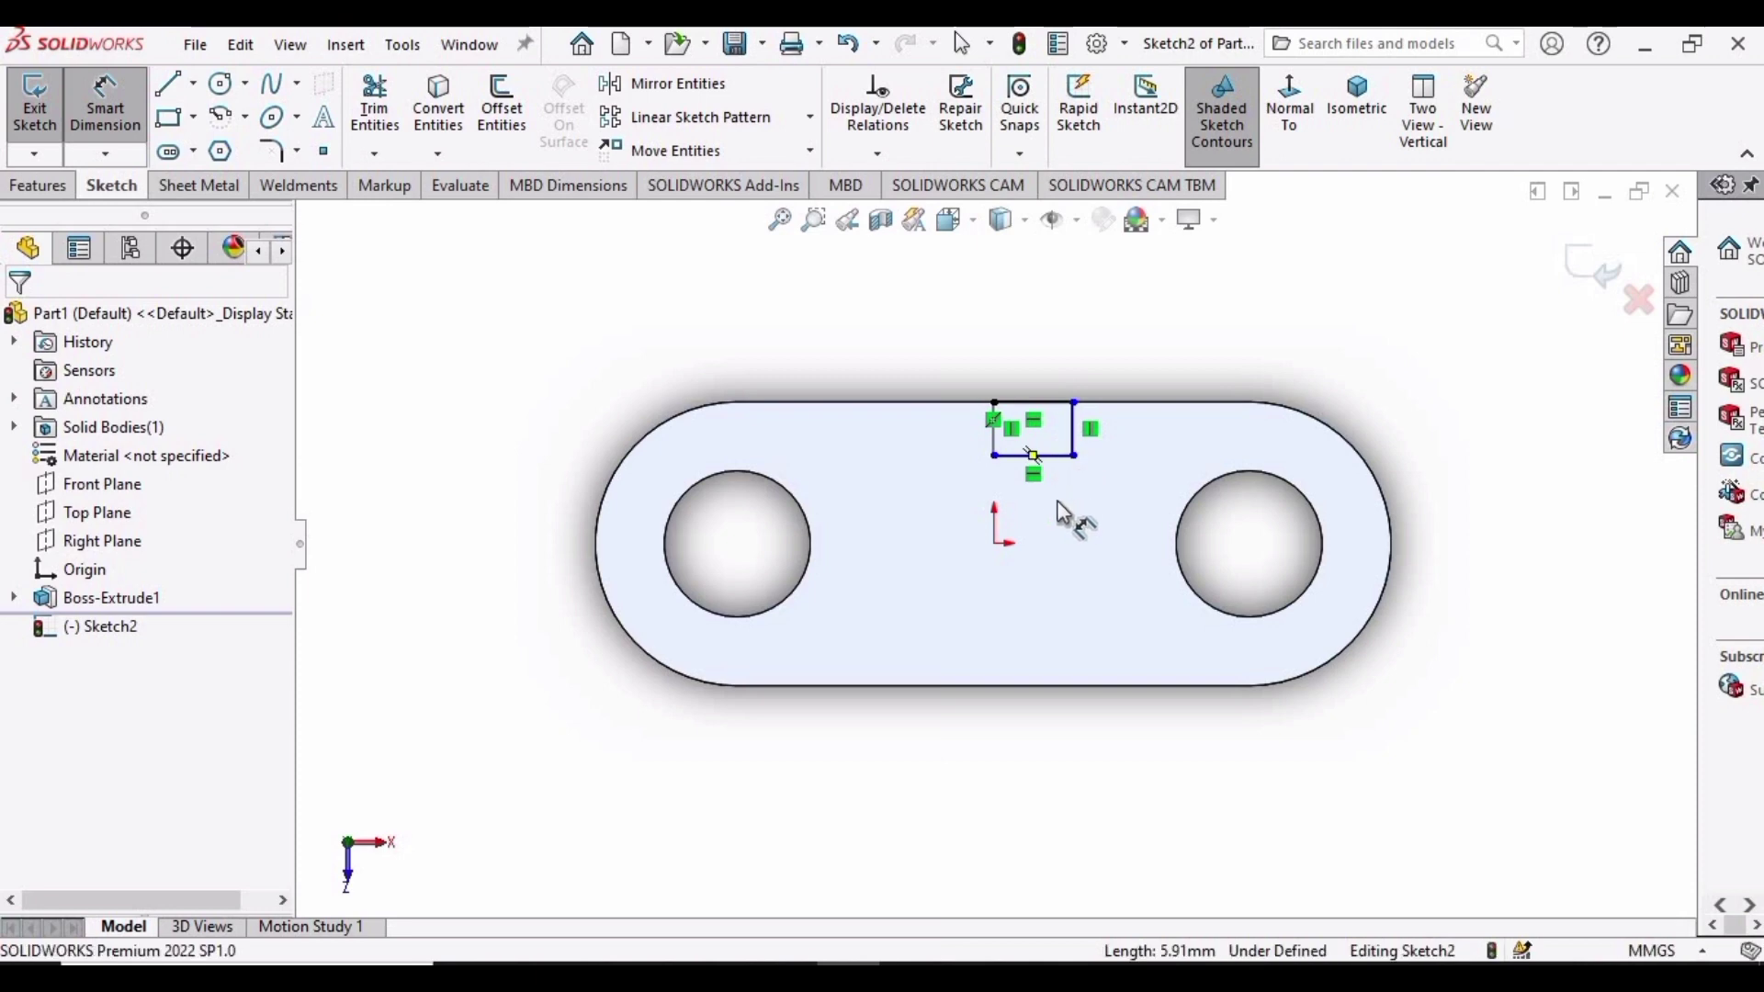
left_click(1025, 508)
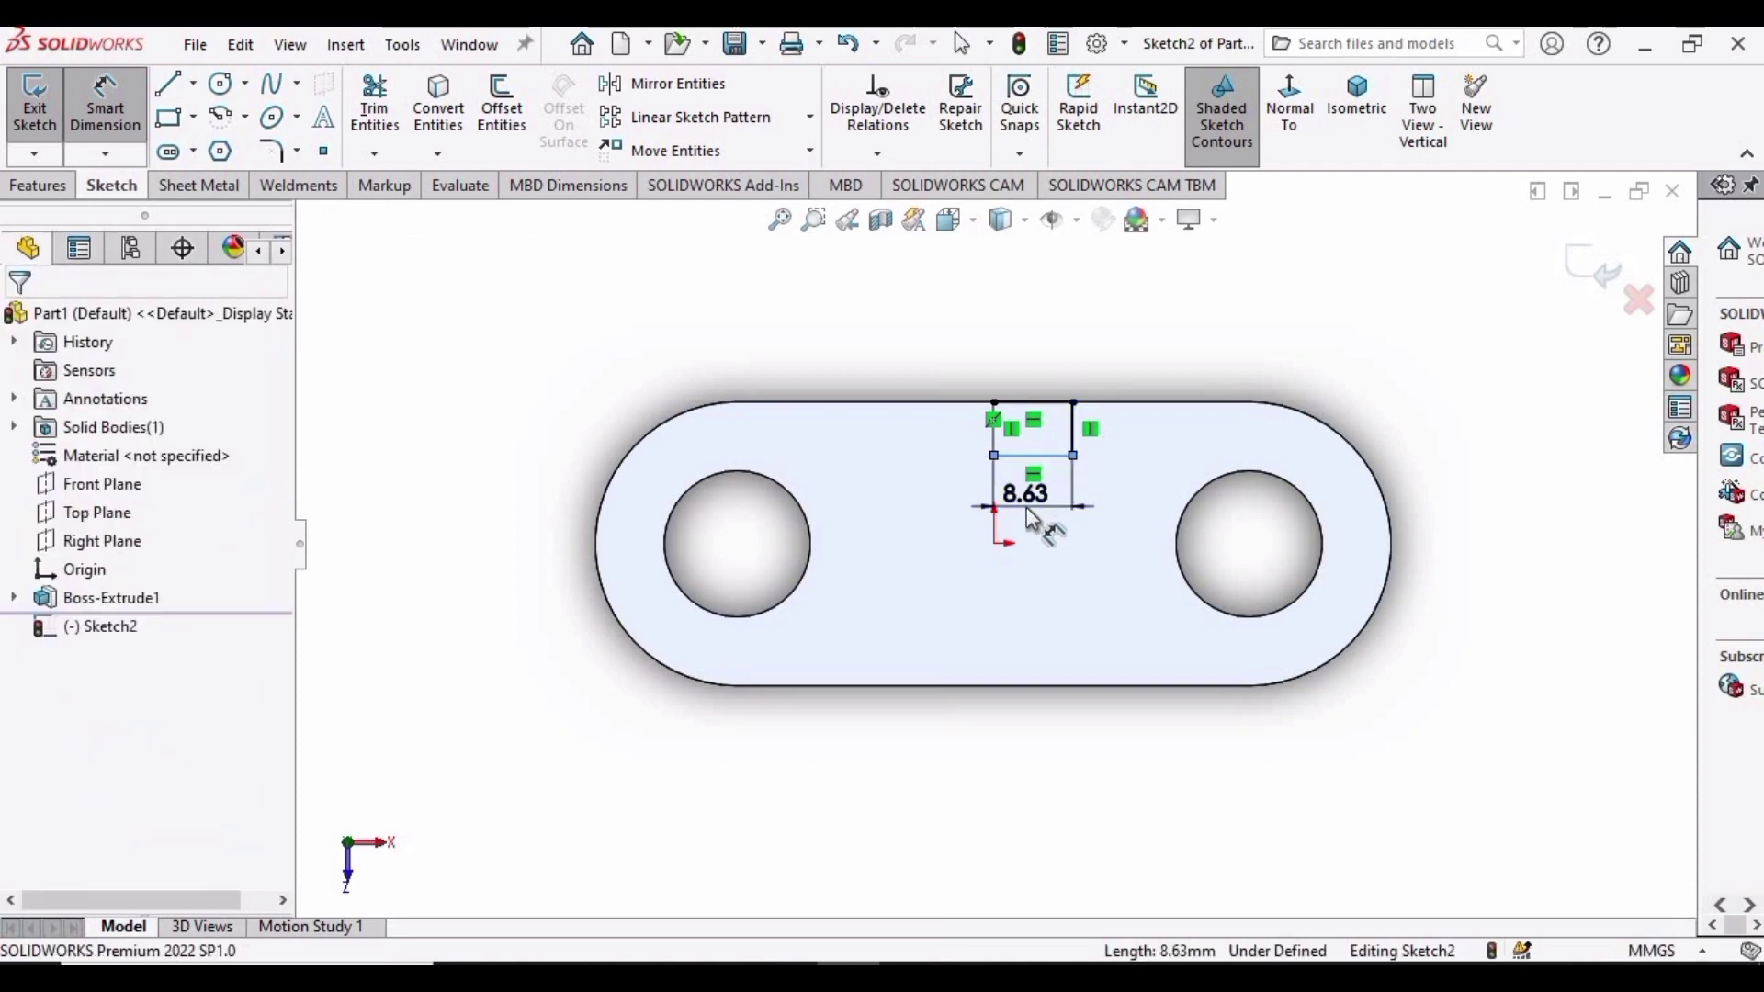
key("Return")
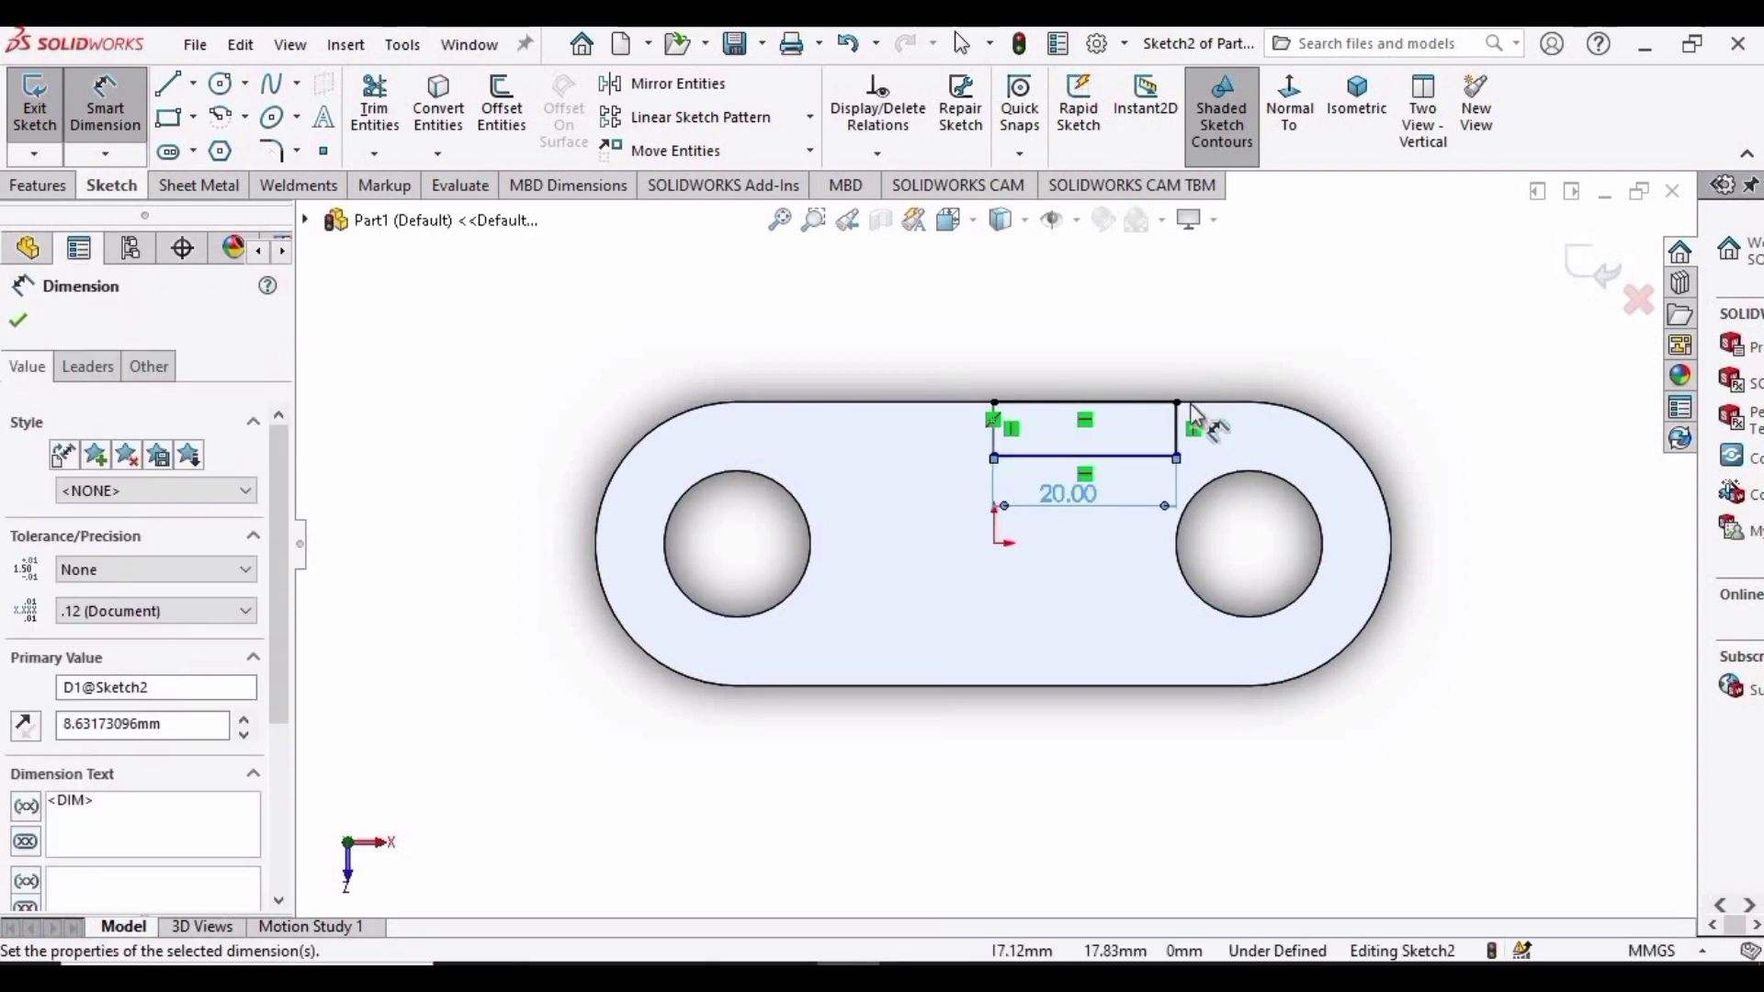
left_click(1221, 429)
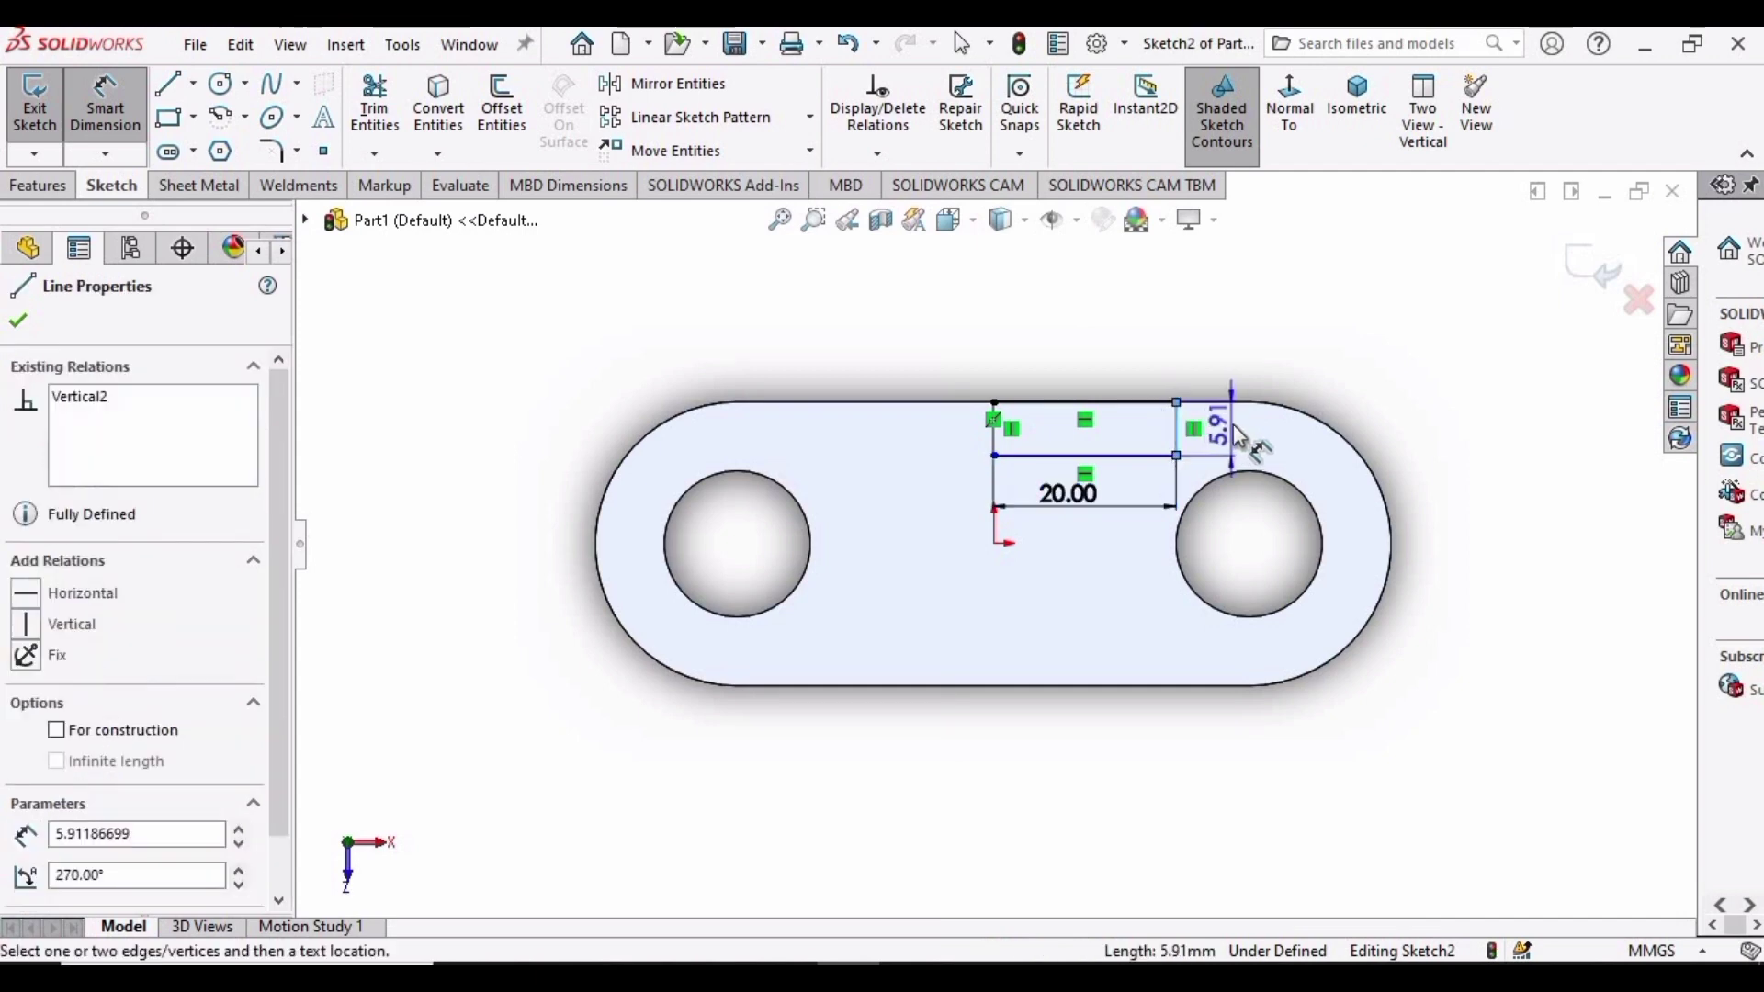
left_click(1234, 425)
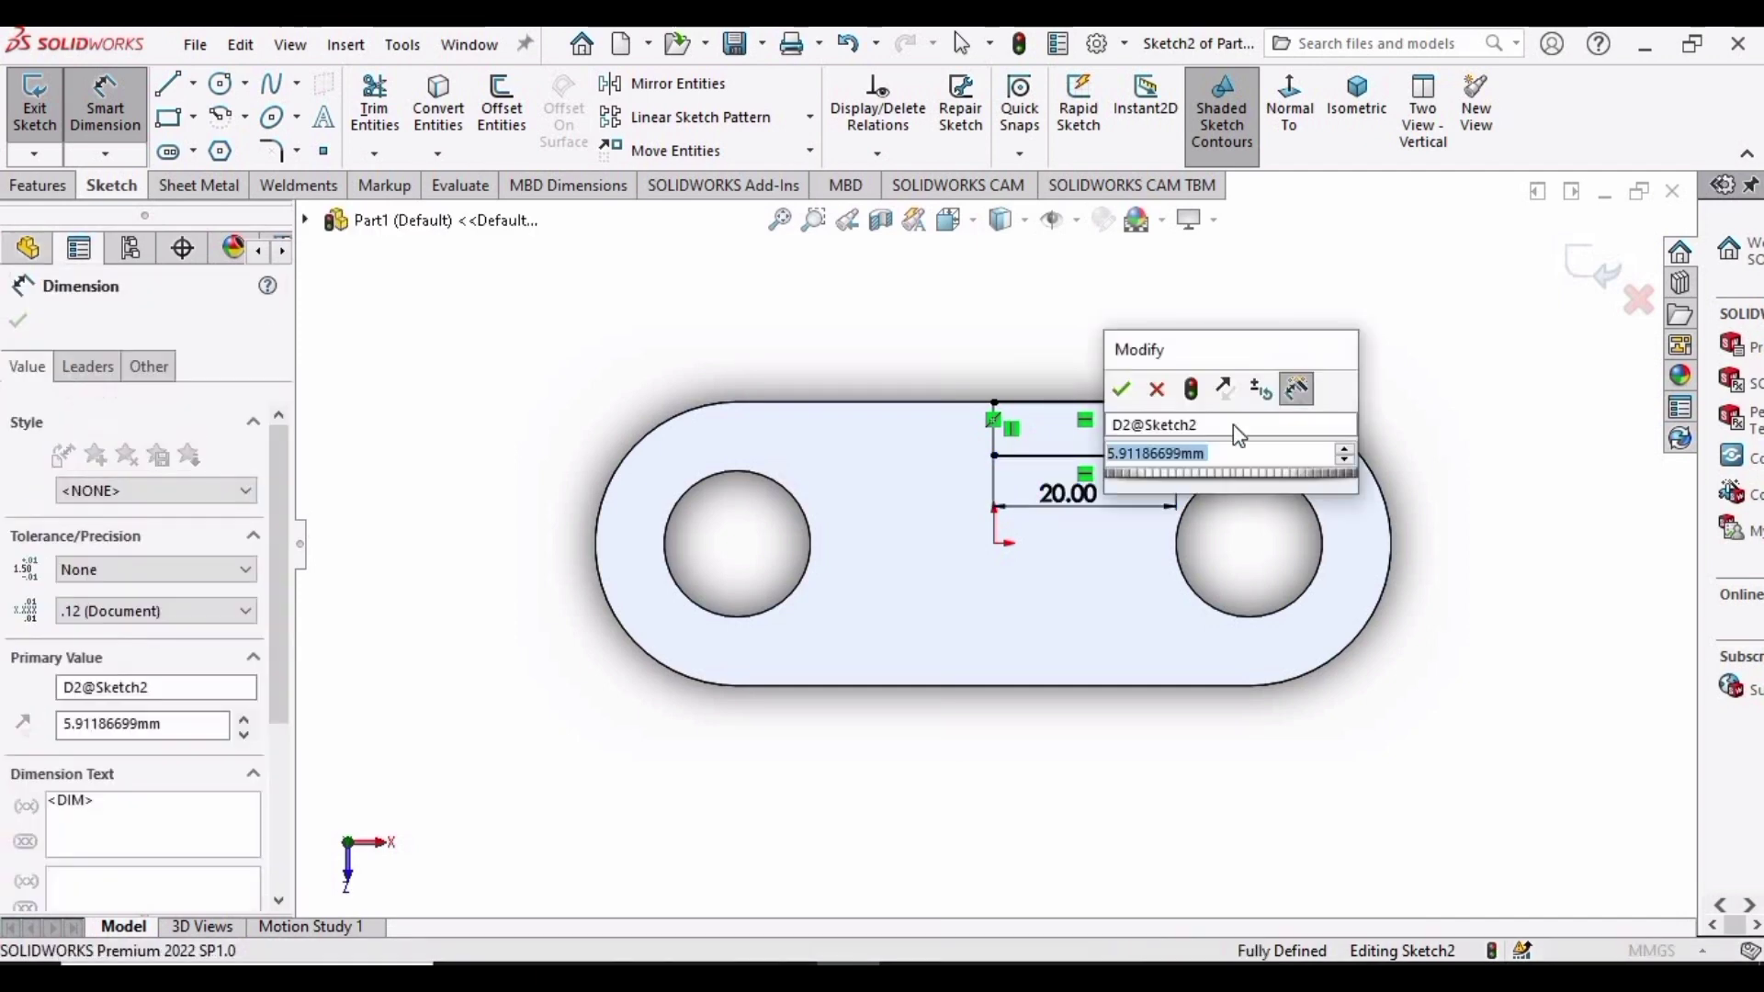
type("10")
key("Return")
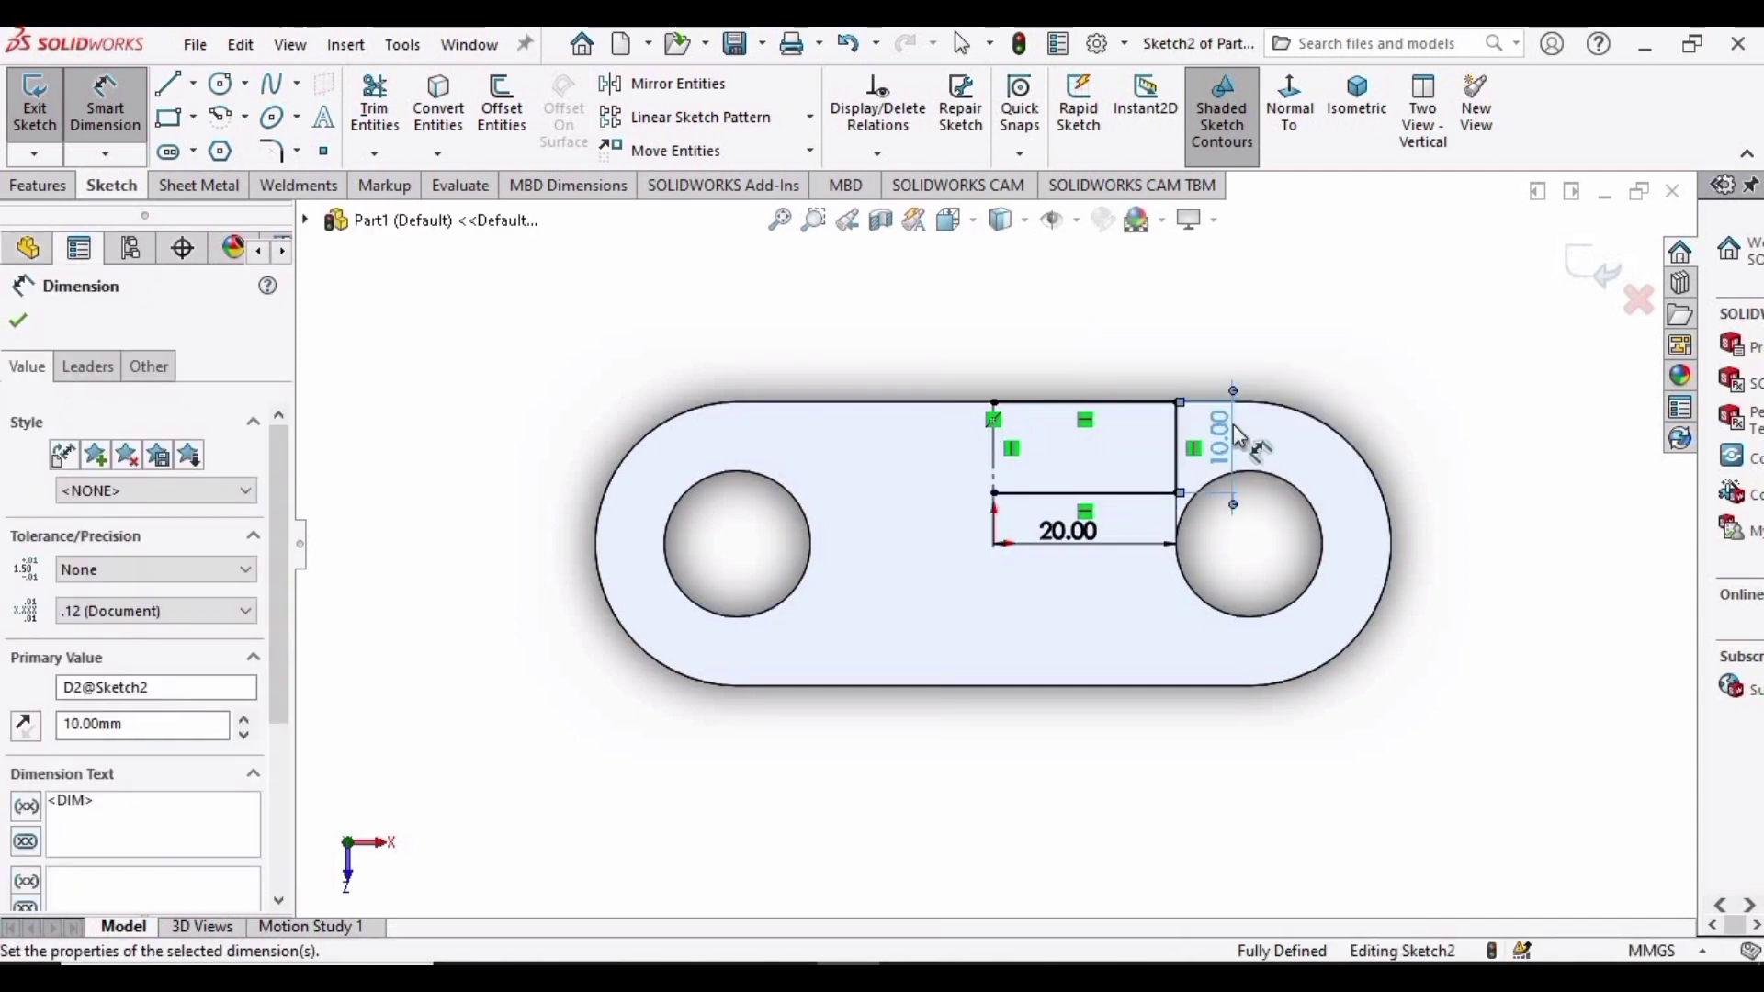
key("l")
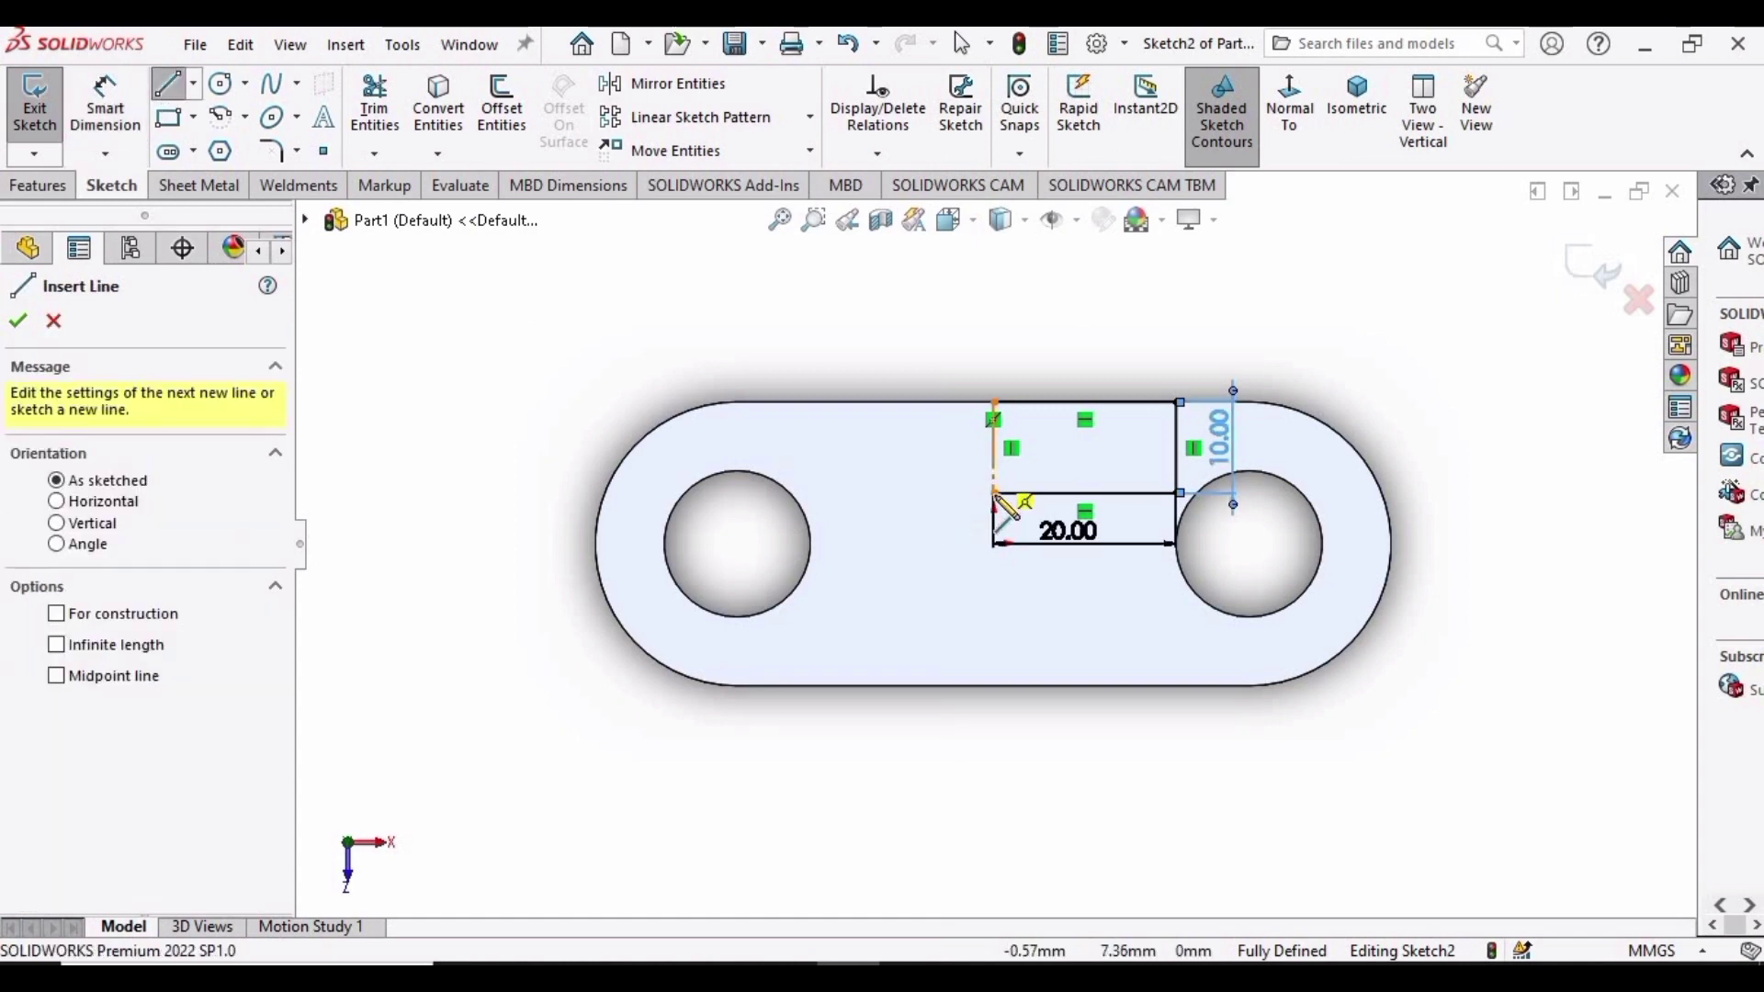
- Add bottom and side lines left of the rectangle, dimensioning the bottom 20 mm
left_click(992, 494)
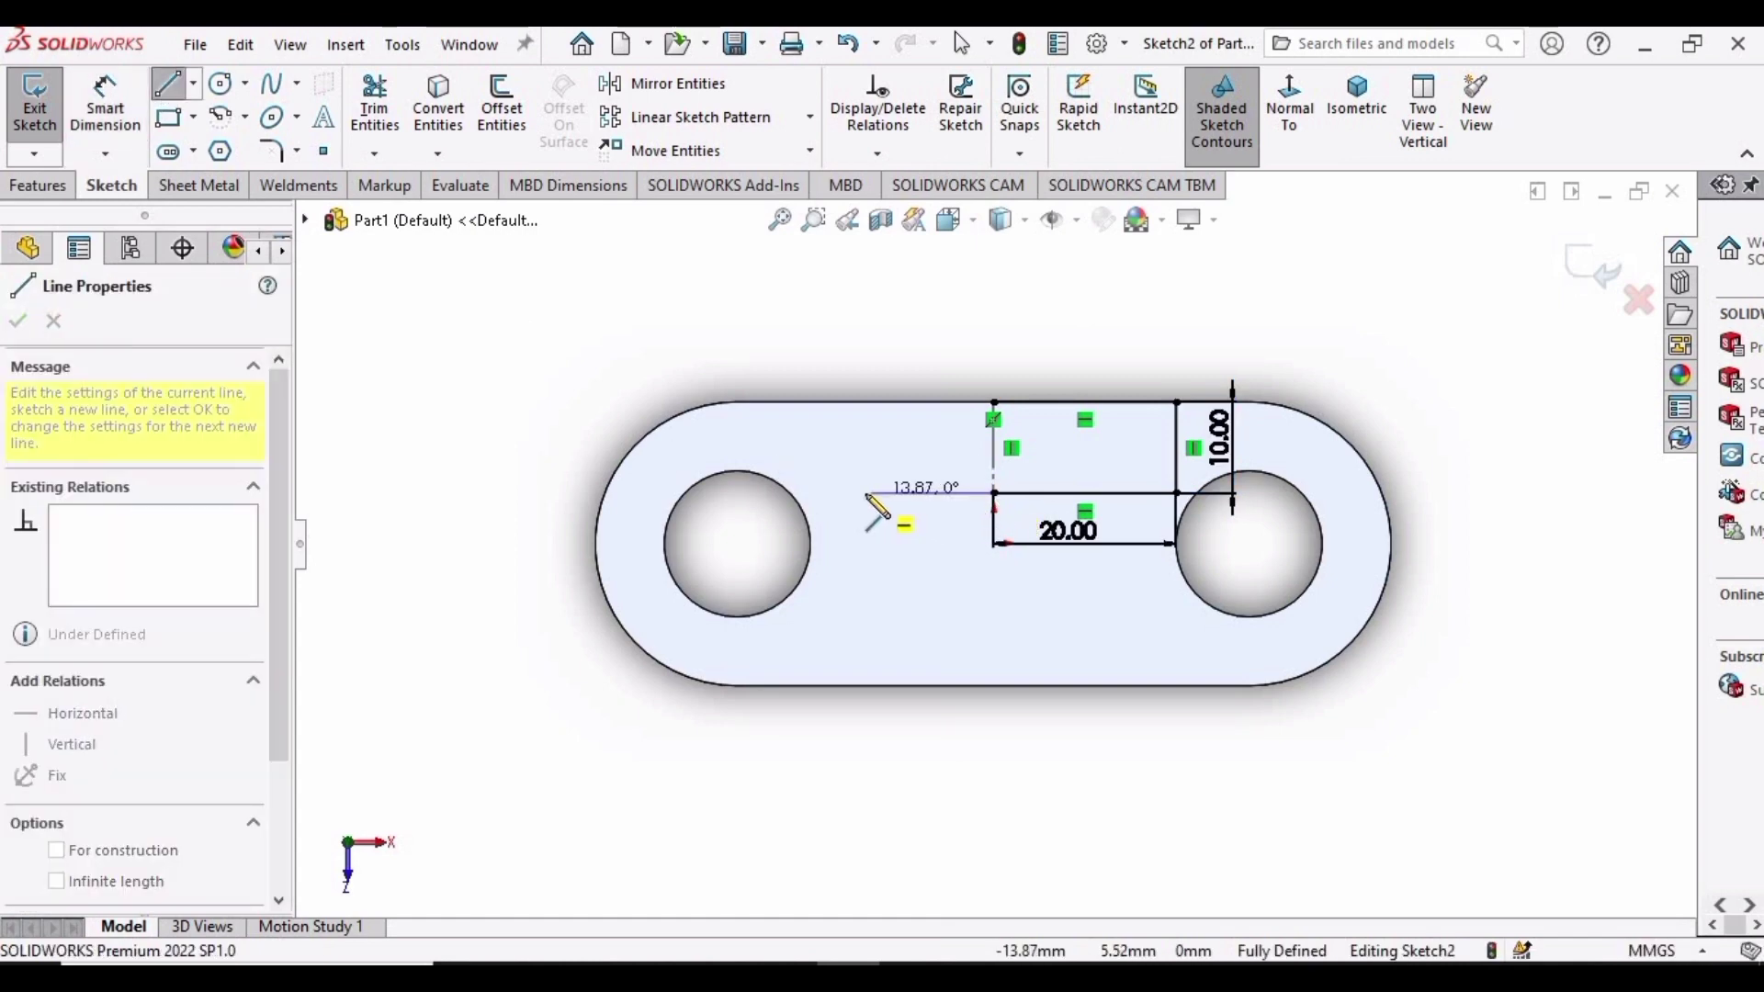
left_click(865, 493)
left_click(866, 402)
key("Escape")
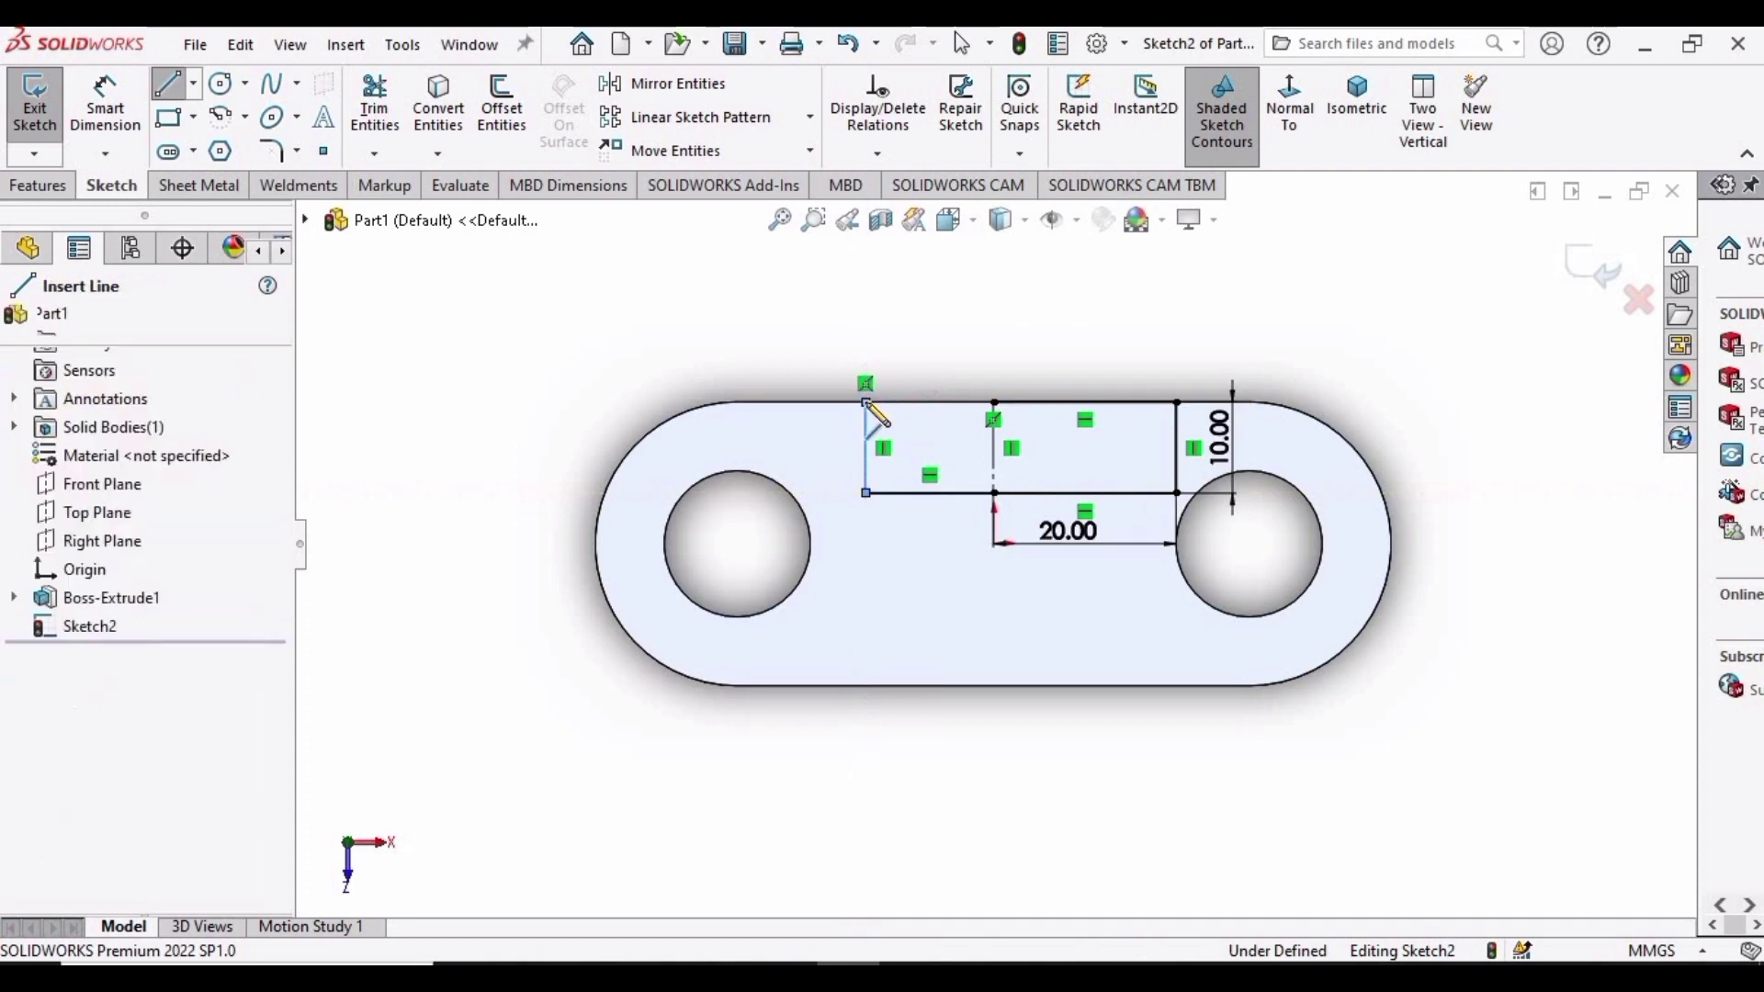
left_click(108, 107)
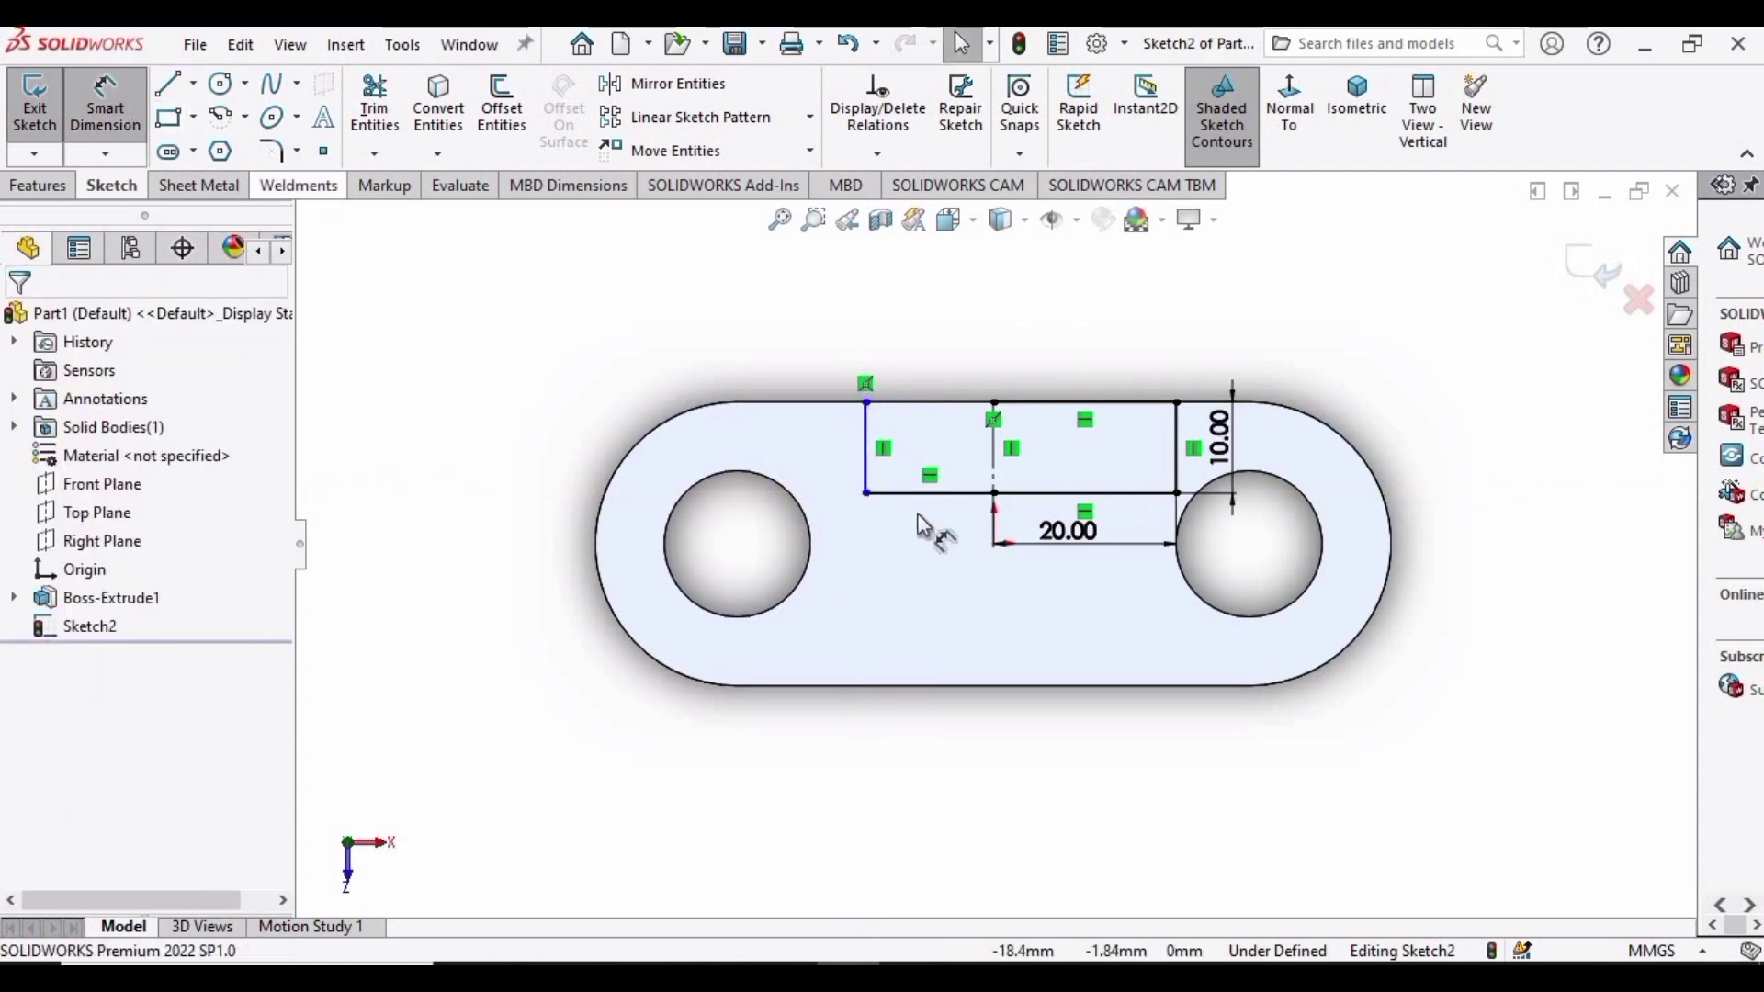
left_click(907, 494)
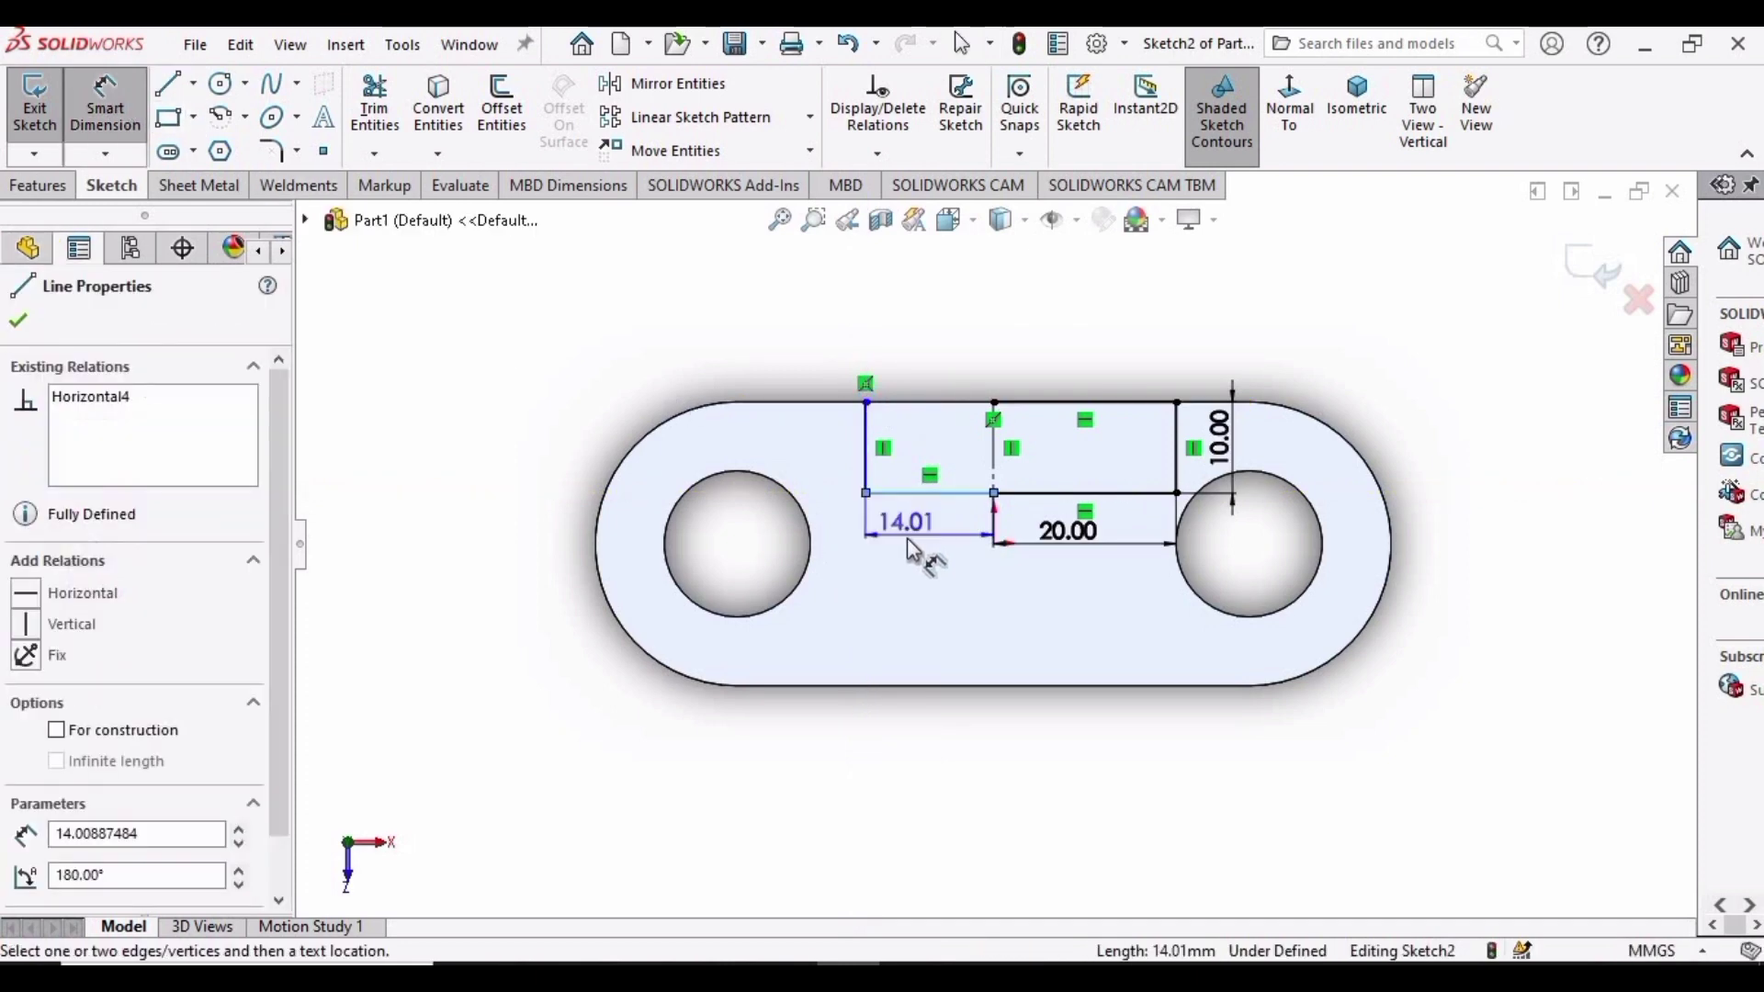
left_click(908, 556)
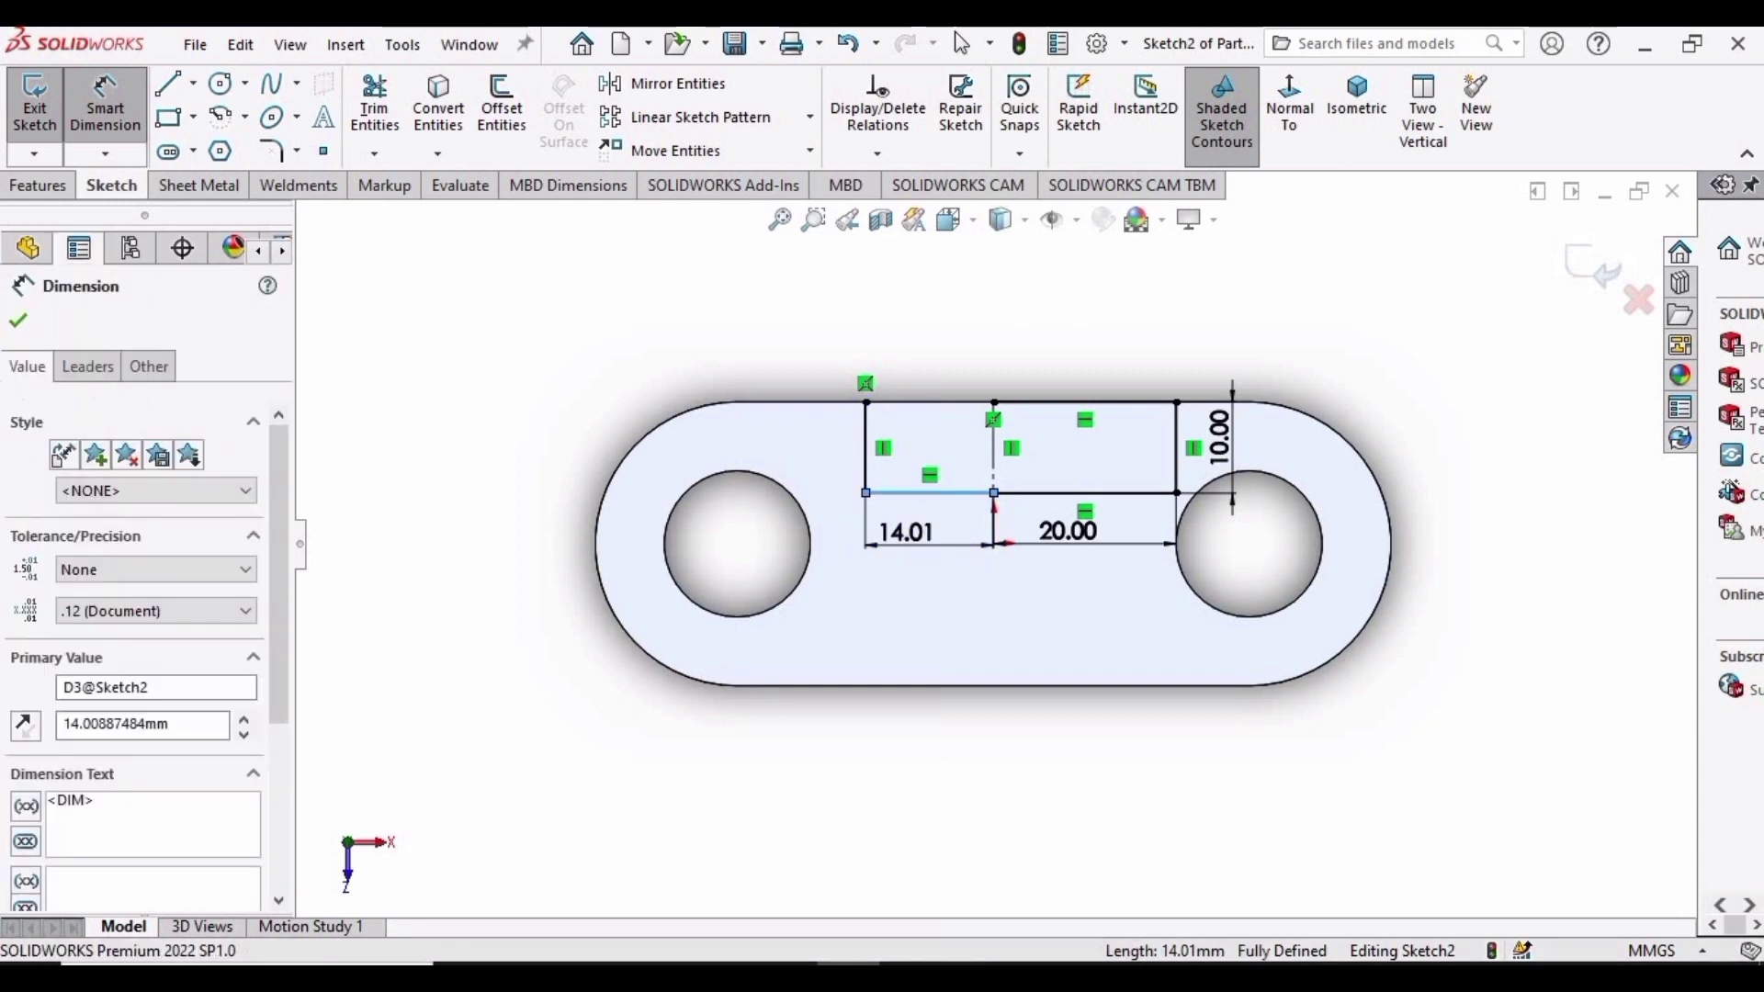
type("20")
key("Return")
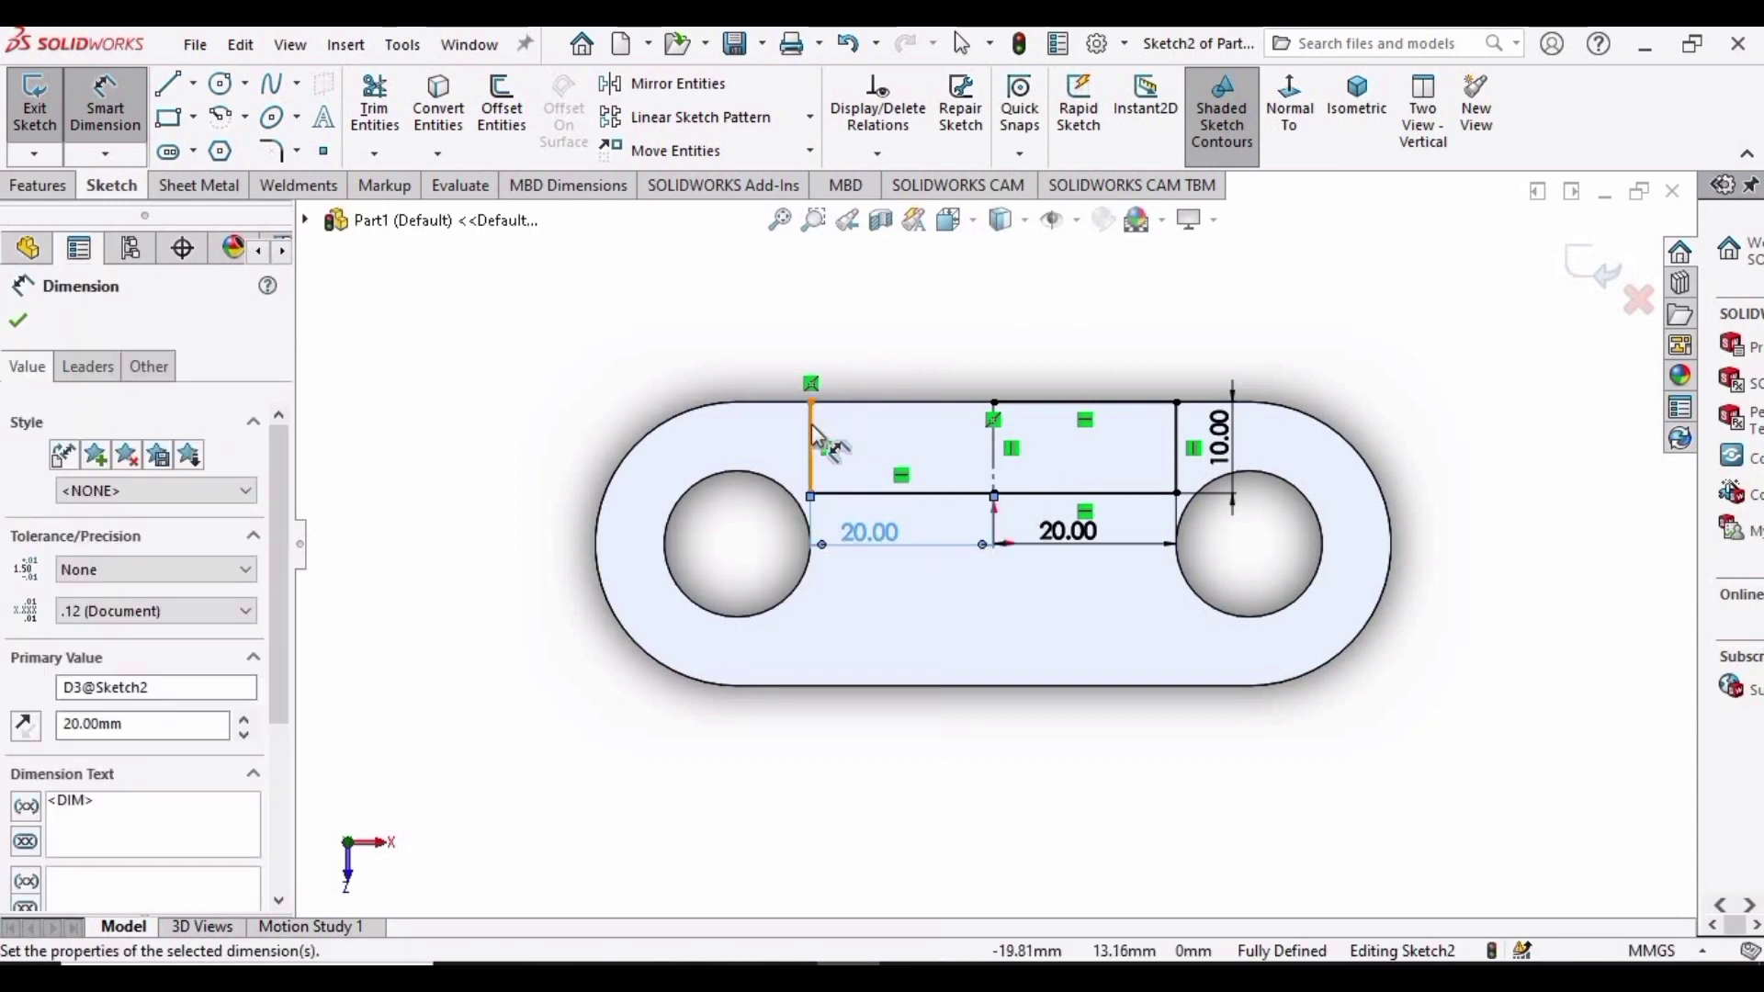
left_click(812, 439)
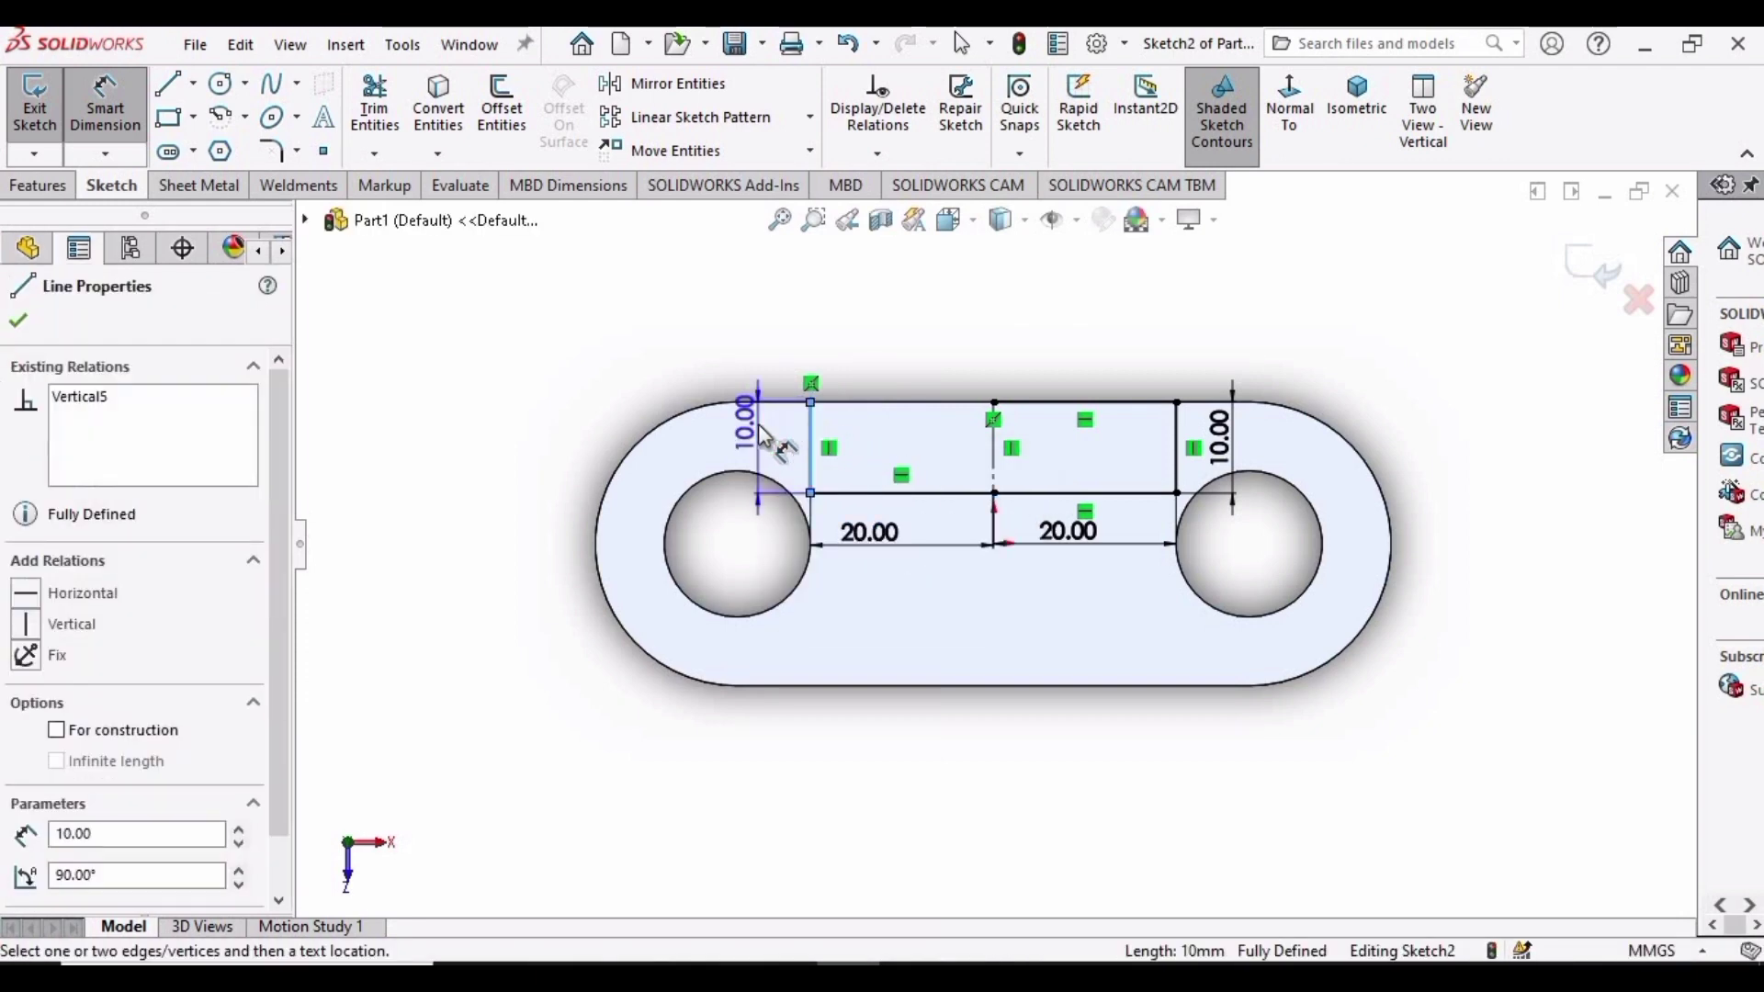
left_click(762, 429)
left_click(1034, 495)
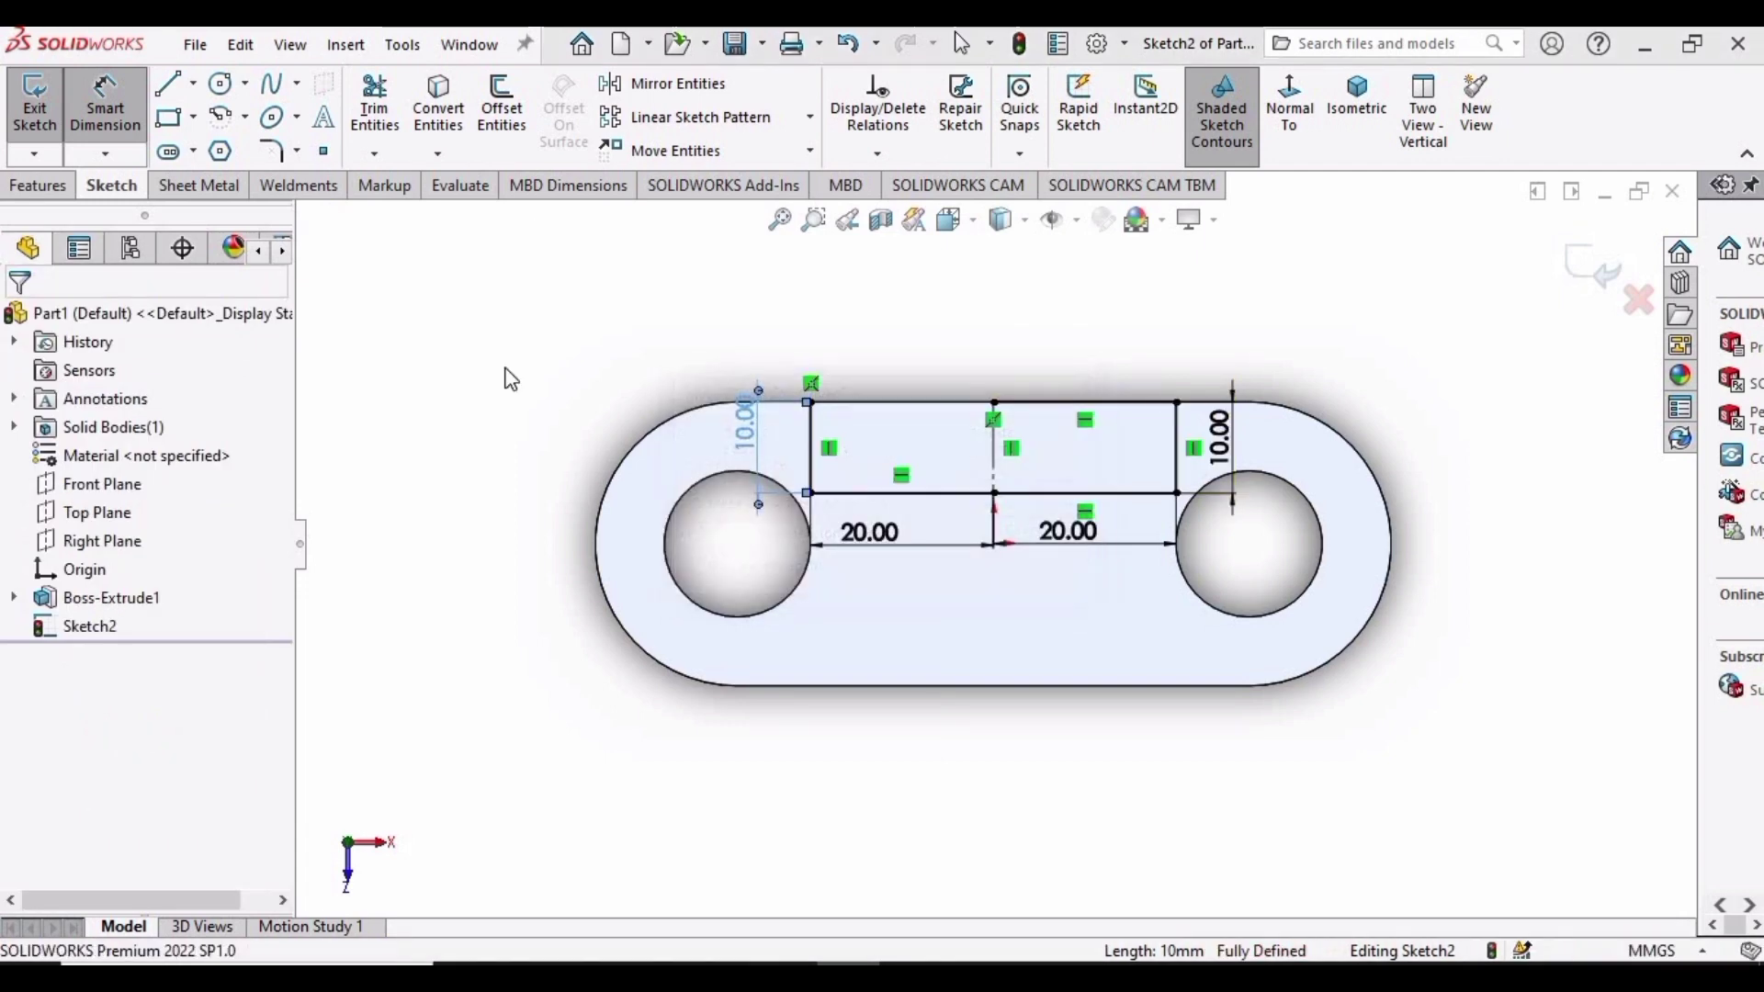
- Draw the top line closing the new left section
left_click(48, 188)
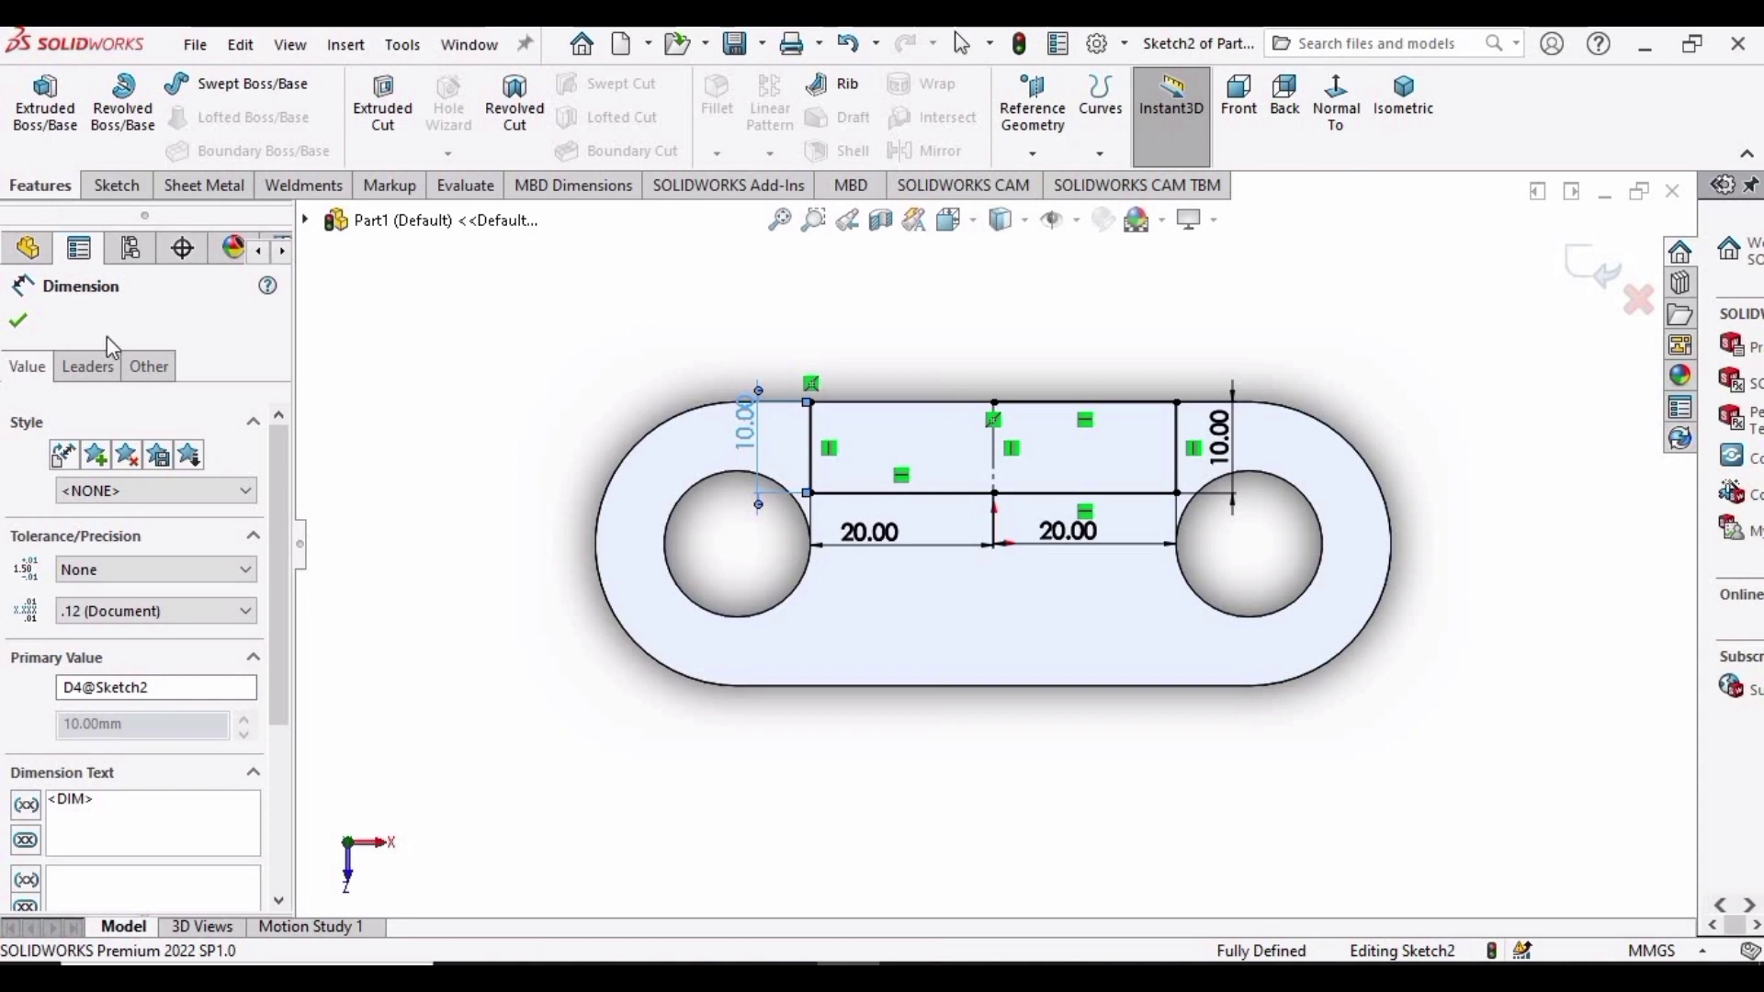
left_click(108, 188)
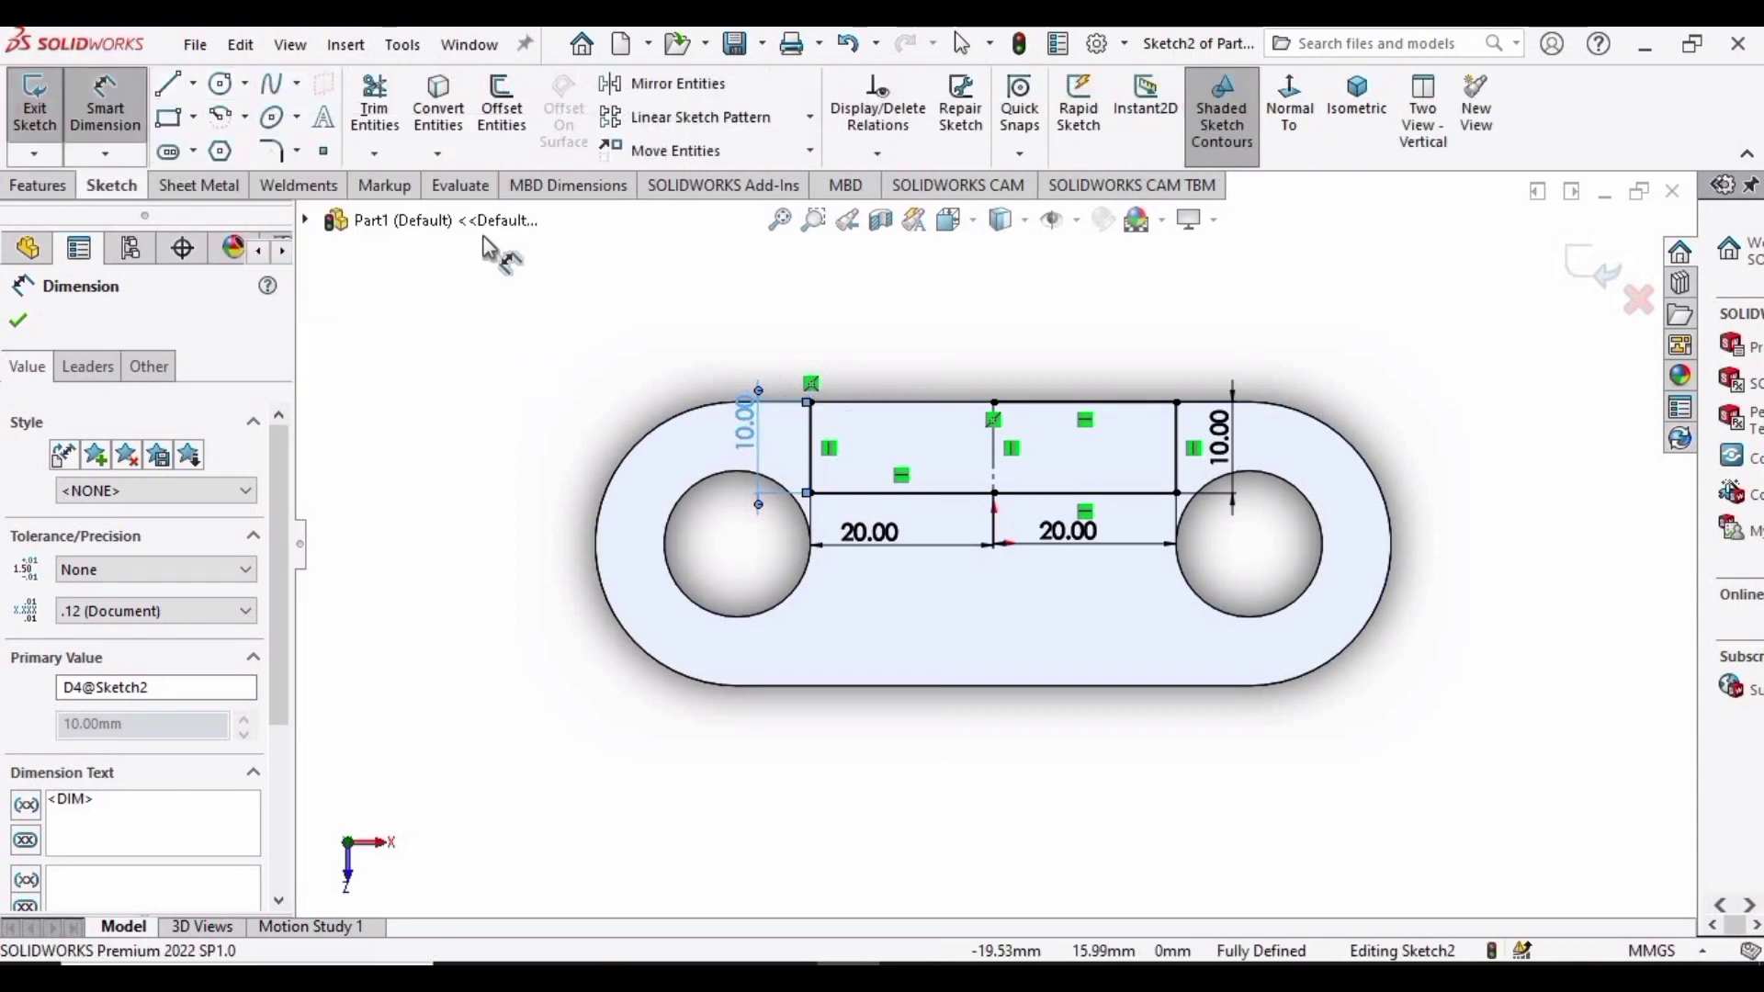
left_click(168, 84)
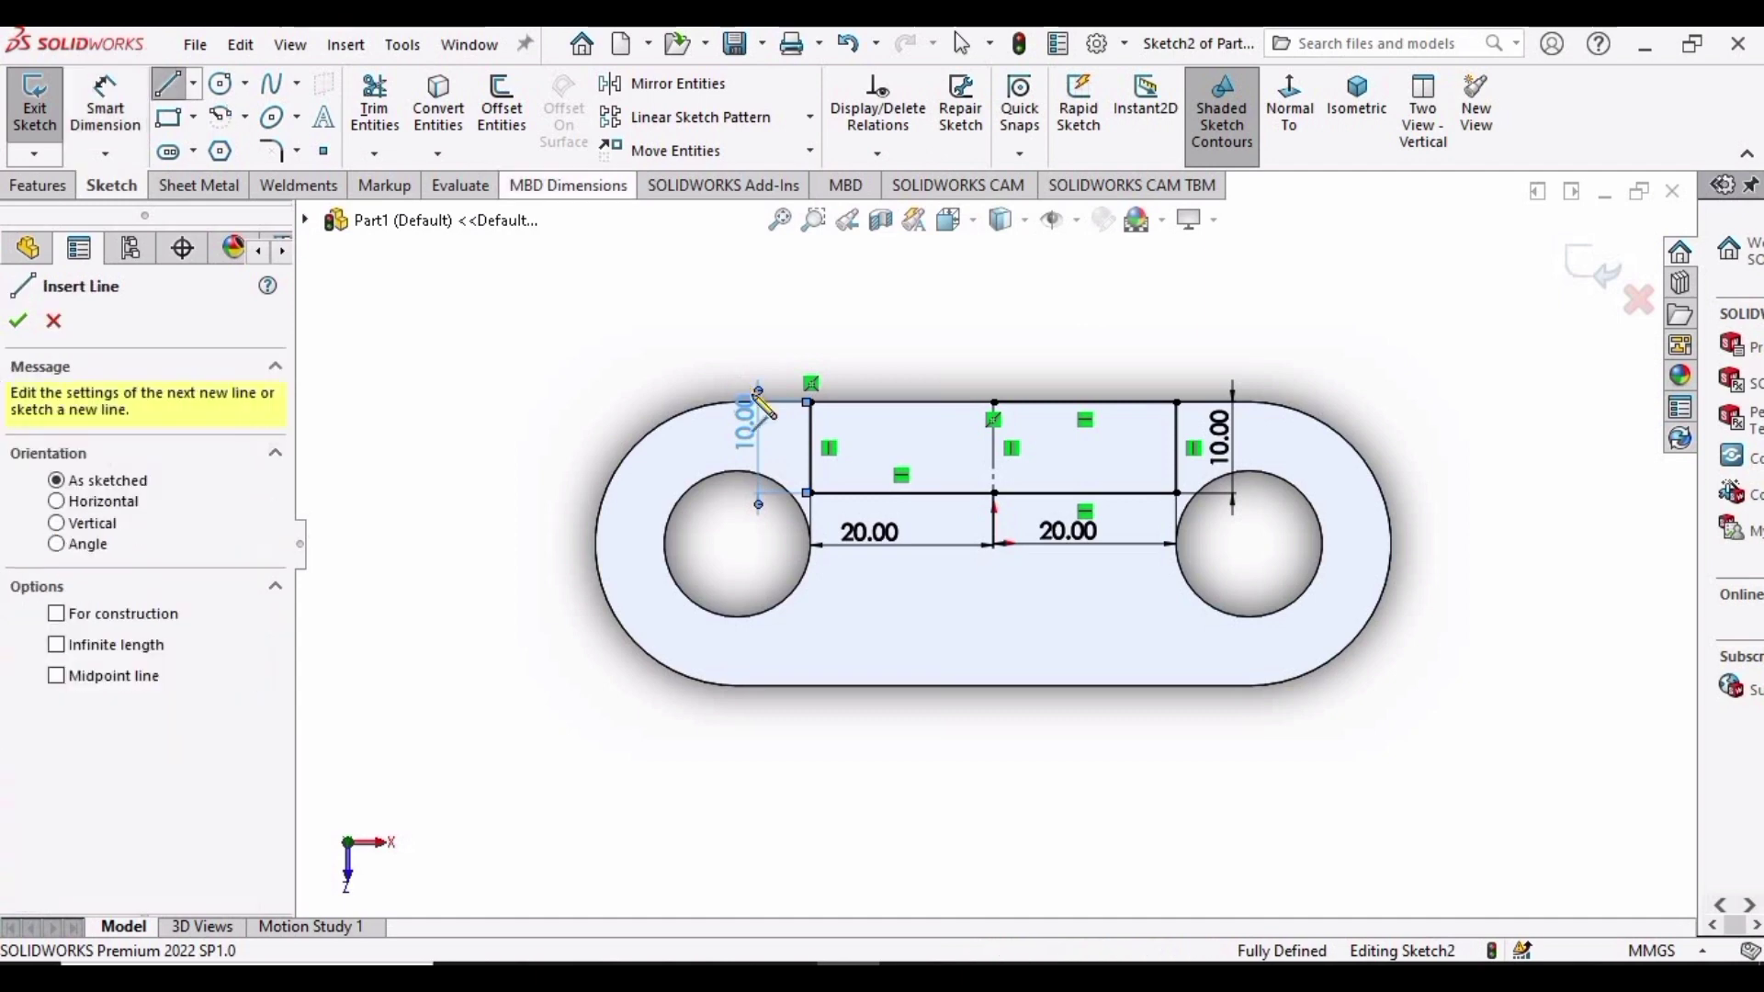
left_click(993, 401)
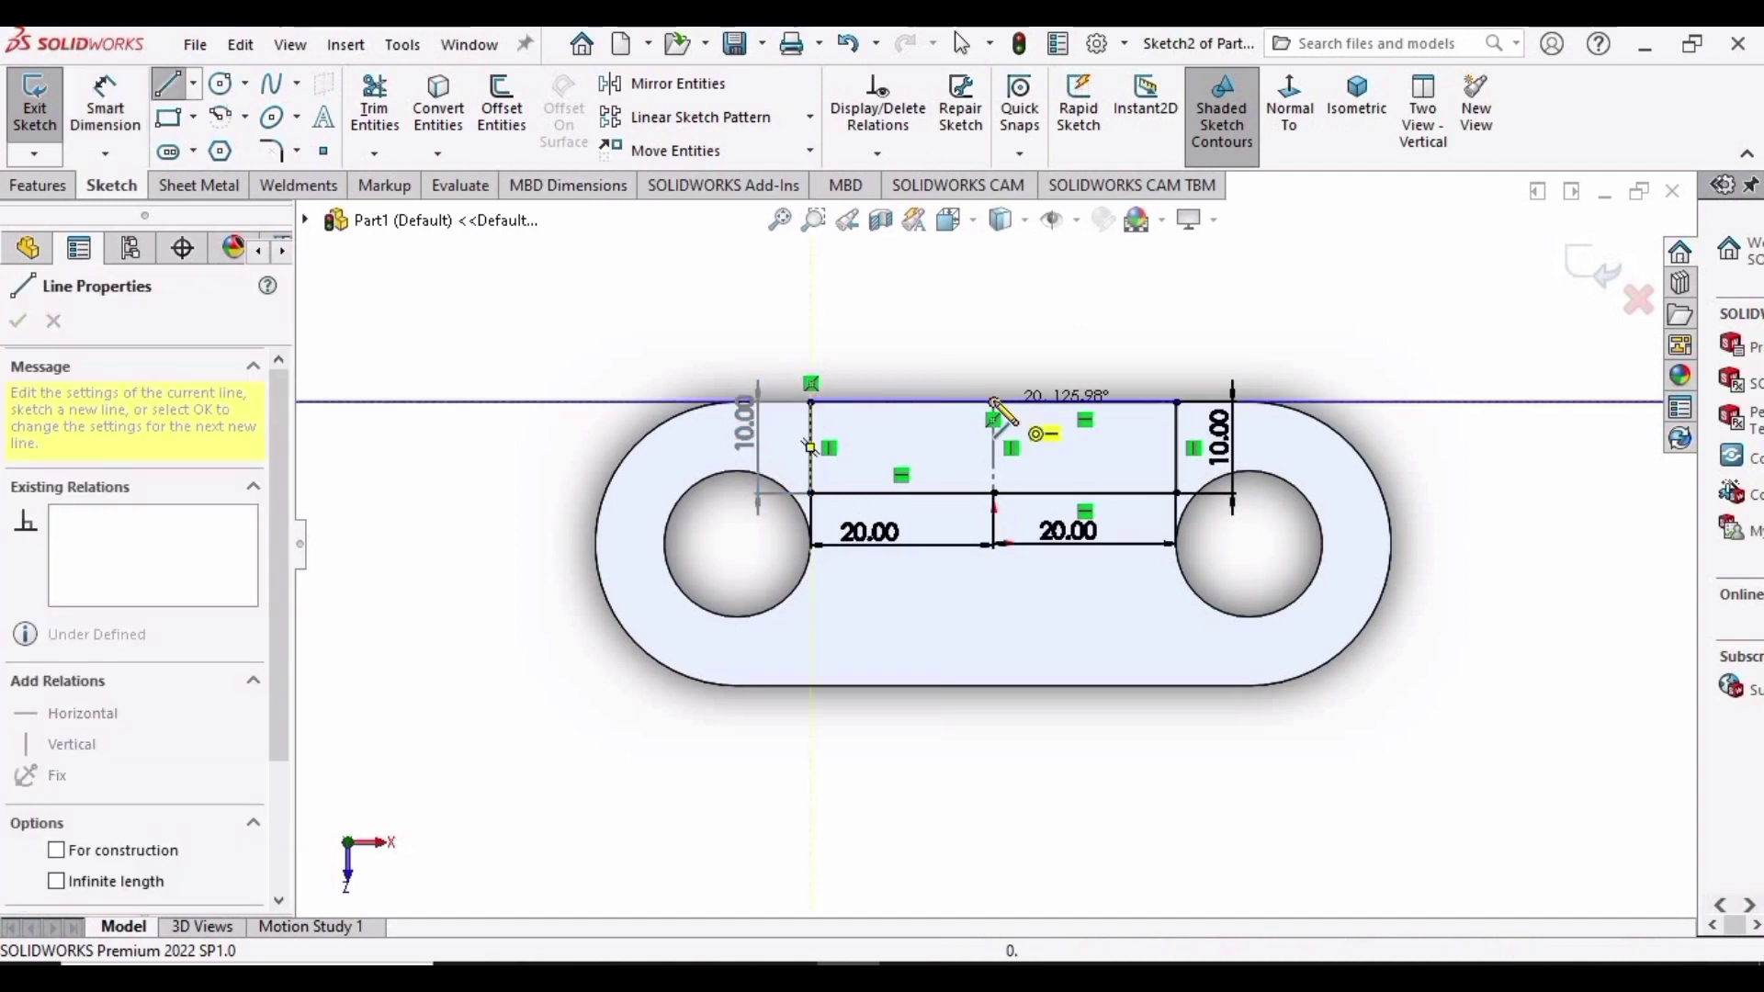
key("Escape")
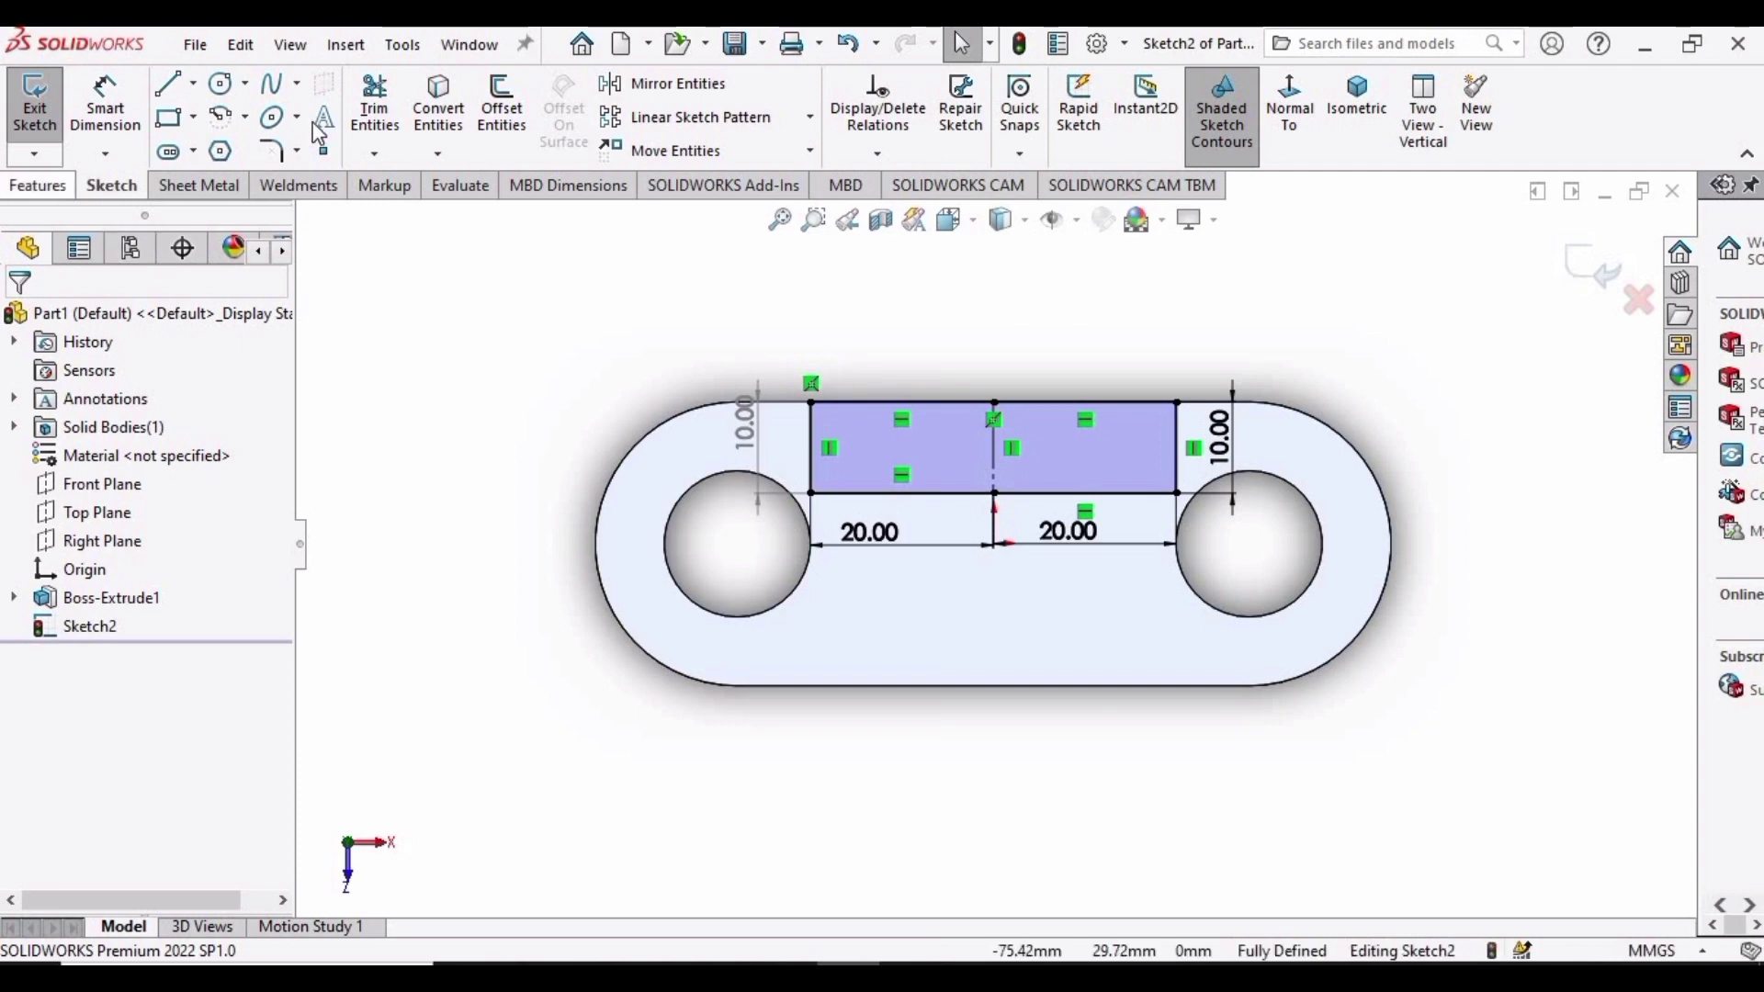
- Extrude Sketch2 blind to 32 mm as Boss-Extrude2
left_click(35, 186)
left_click(44, 106)
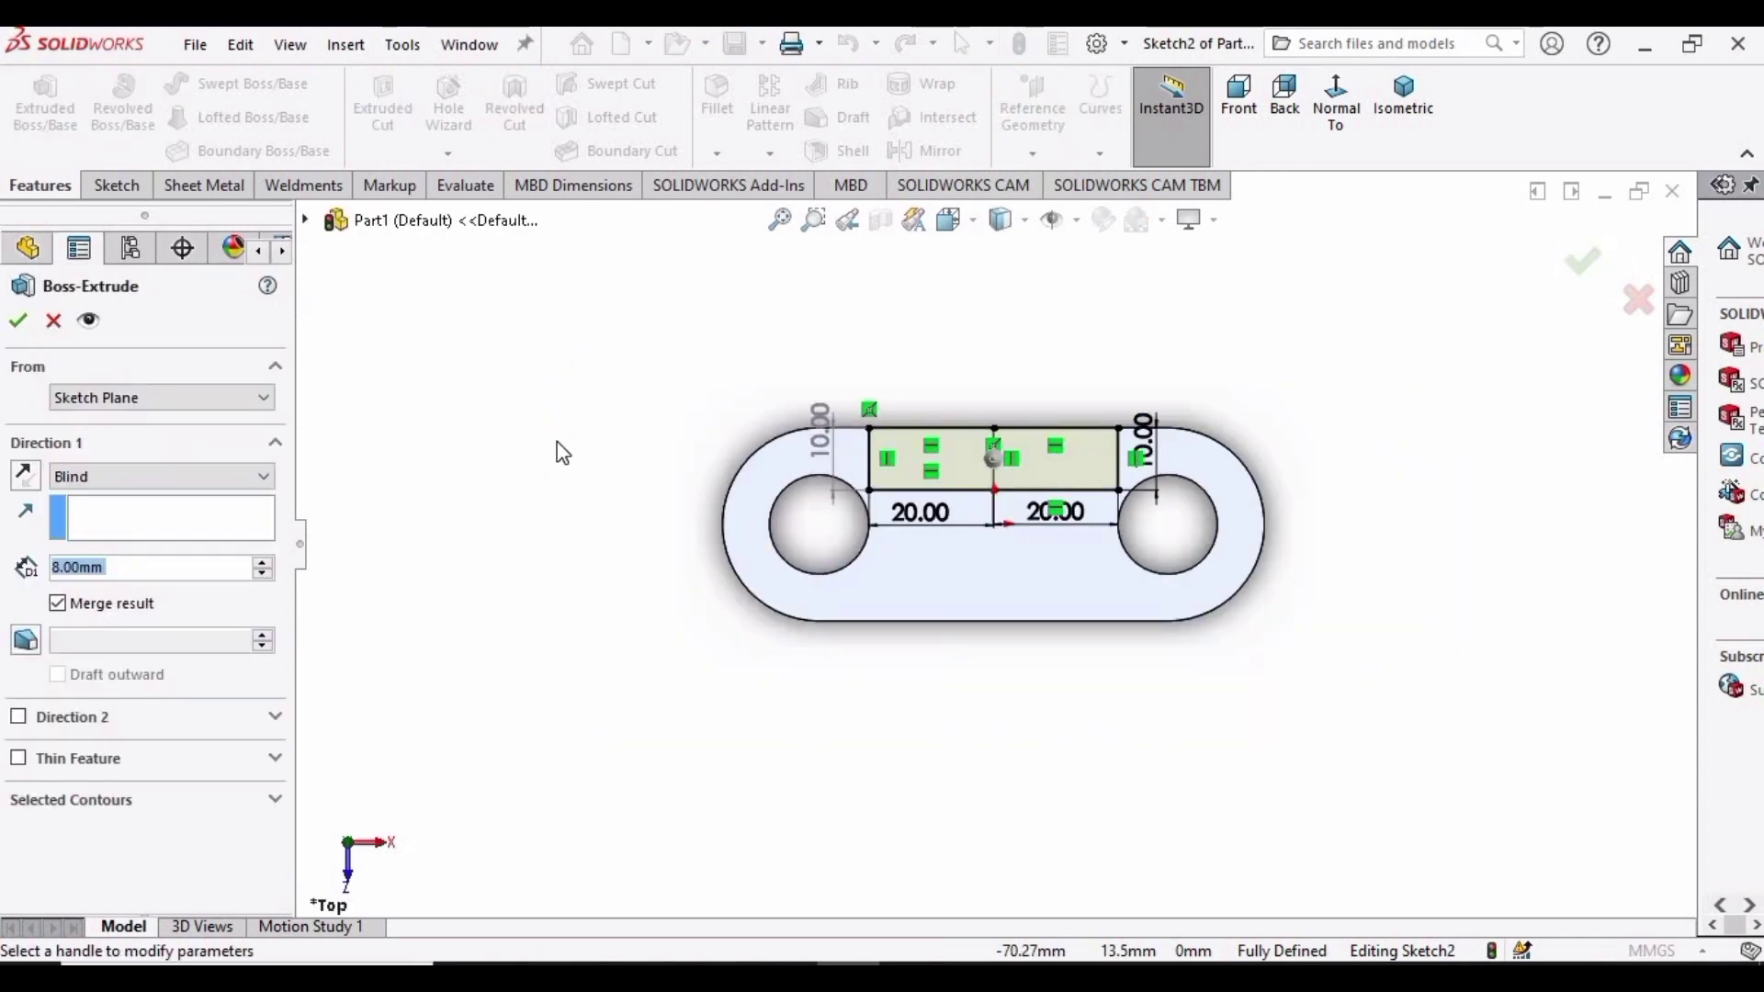
type("32")
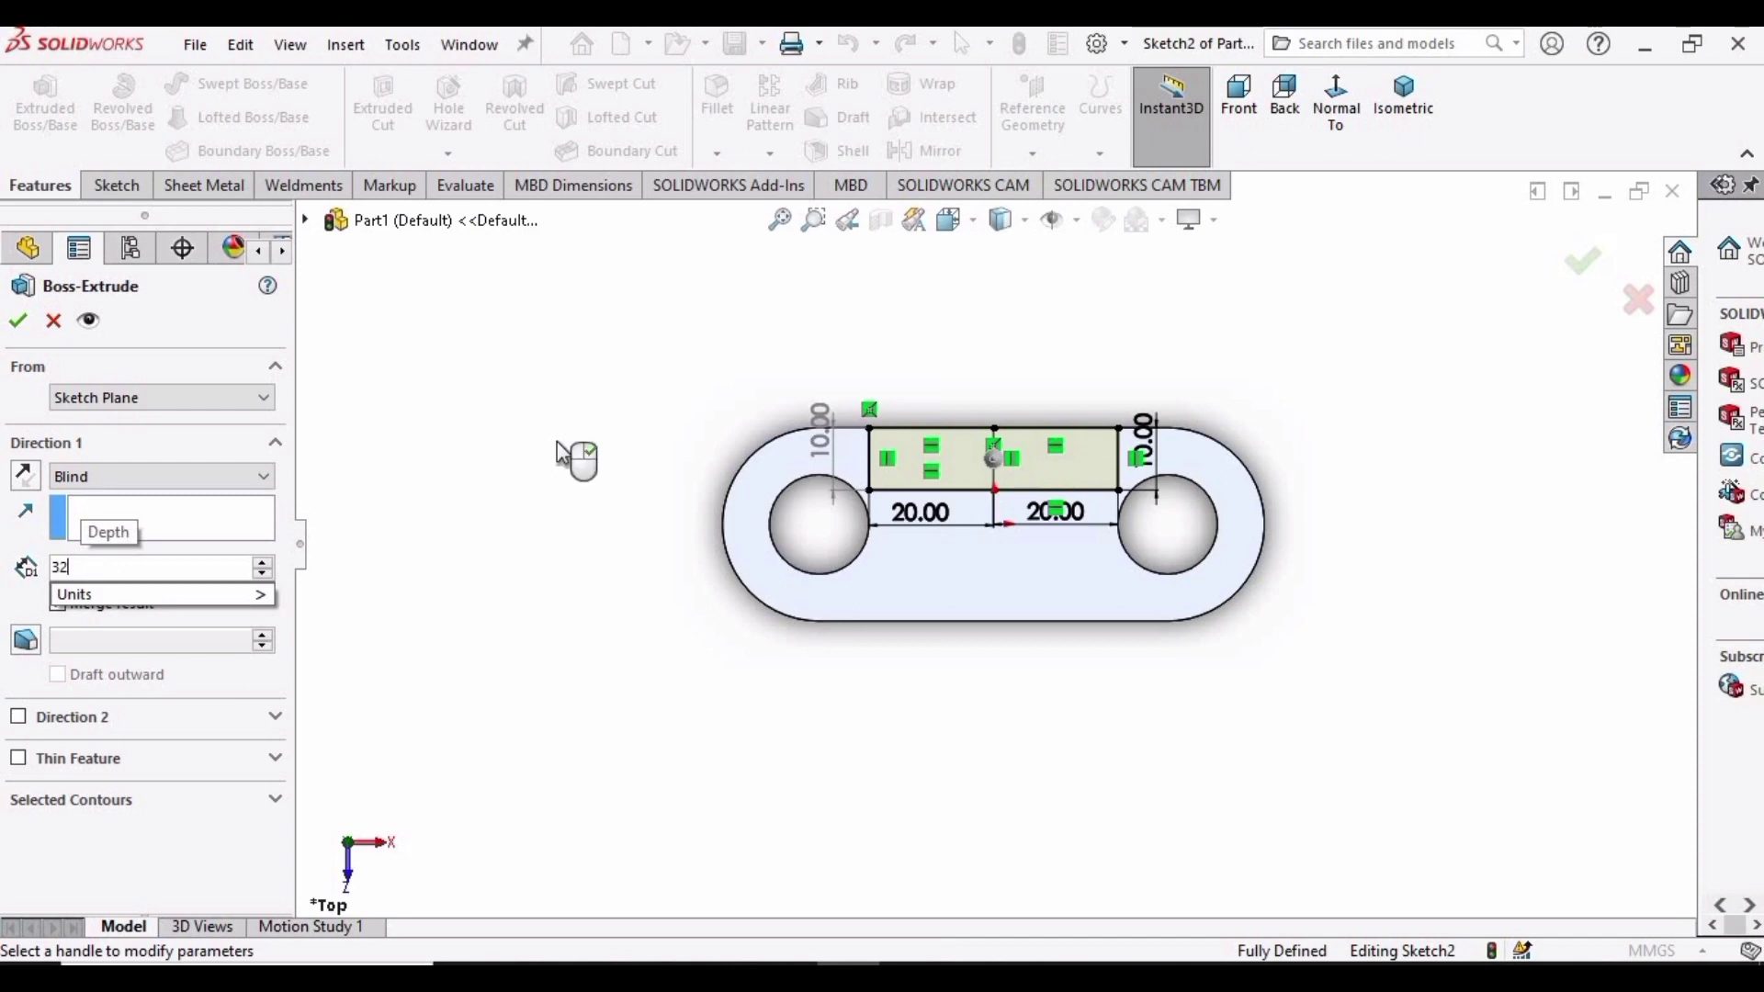
key("Return")
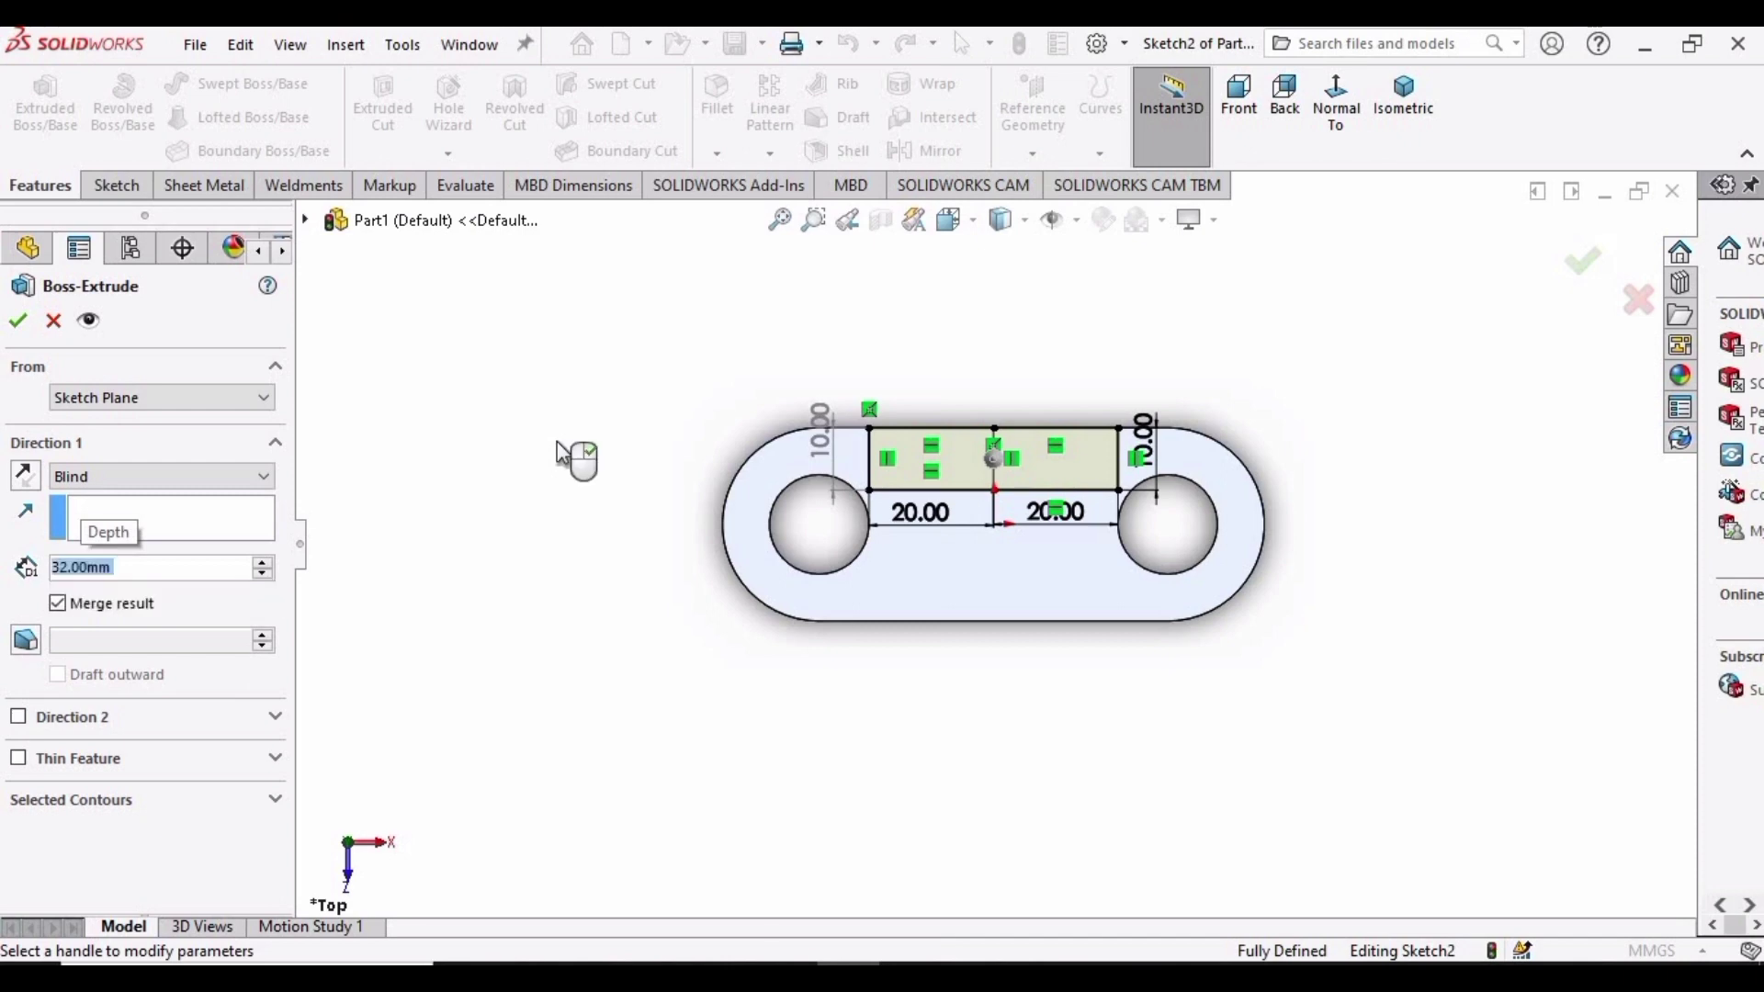
middle_click_drag(829, 455, 814, 538)
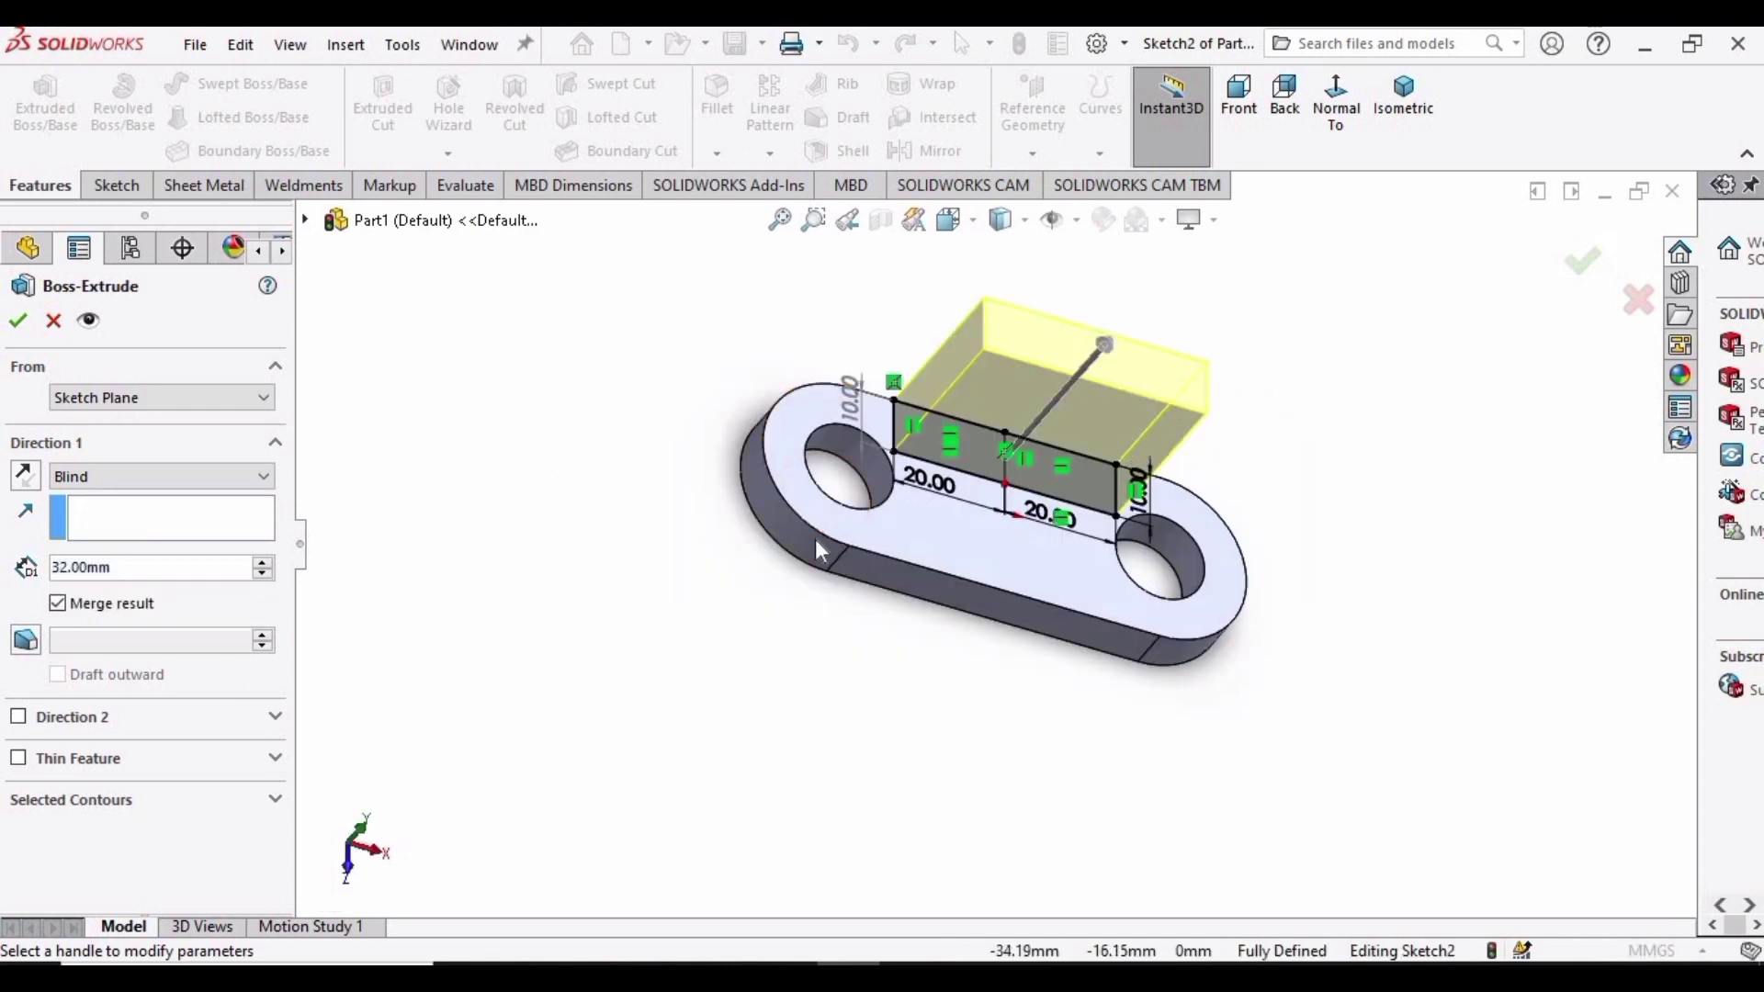
left_click(18, 322)
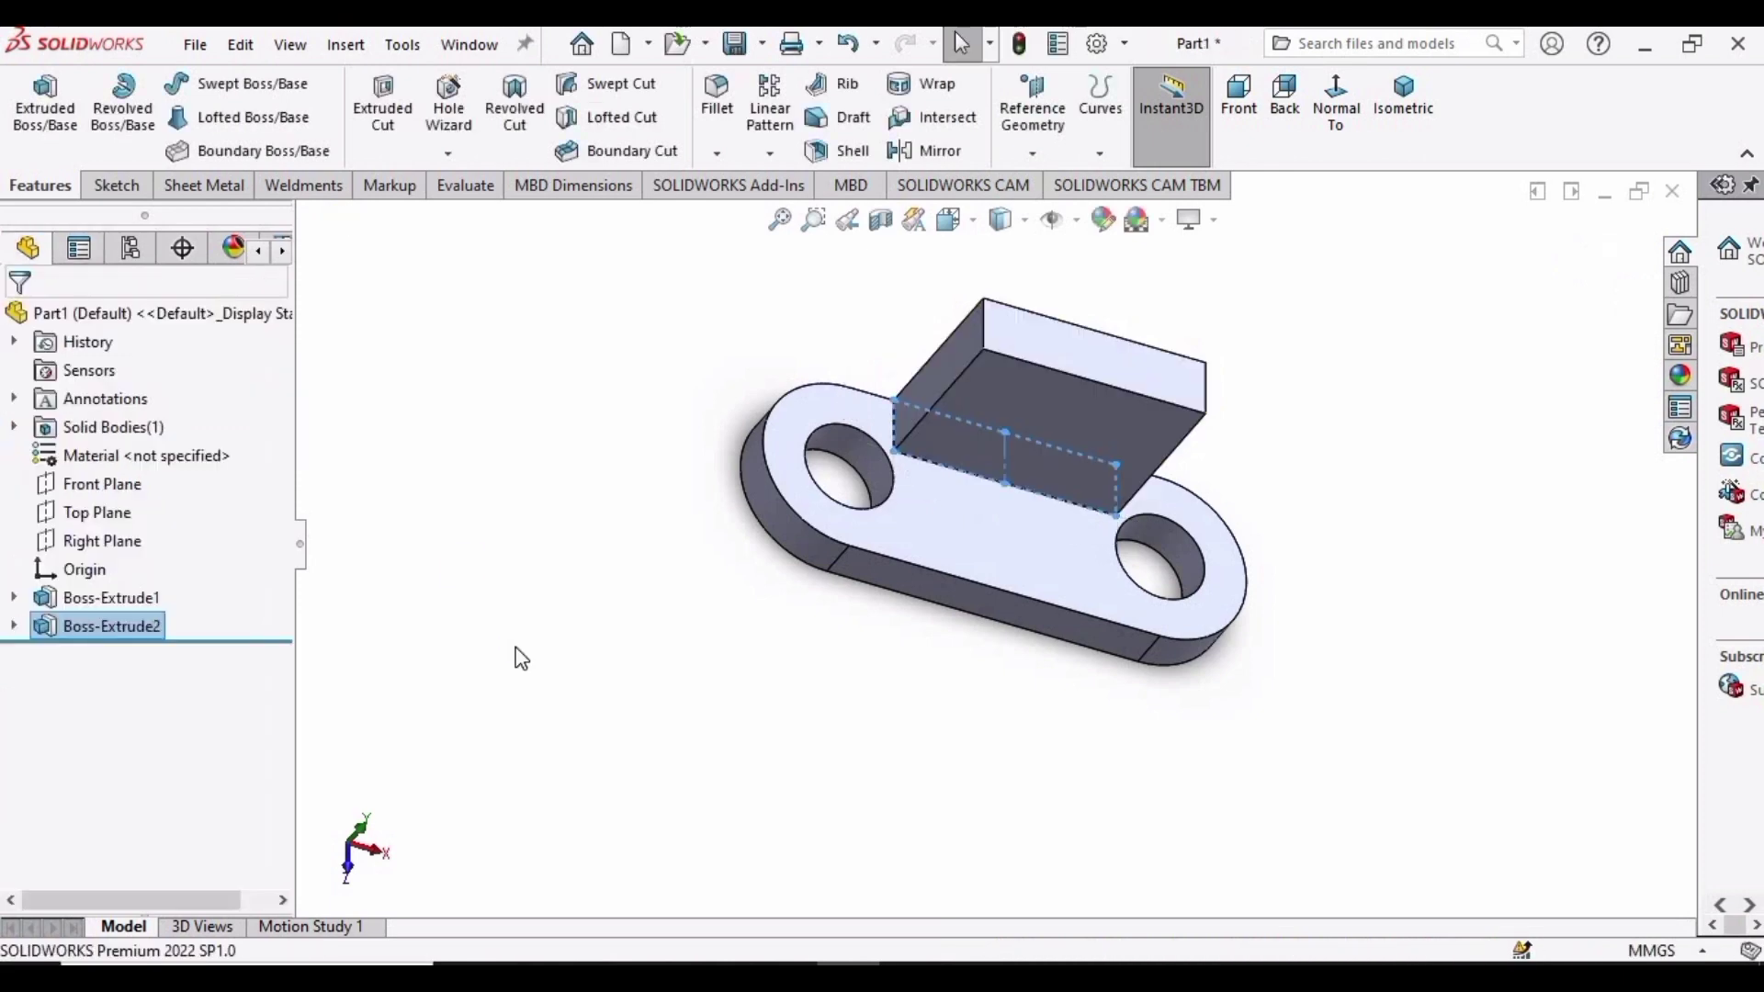
- Orbit the part toward the front and start a new sketch on the Right Plane
middle_click_drag(520, 658, 1113, 608)
scroll(1110, 609, "up", 3)
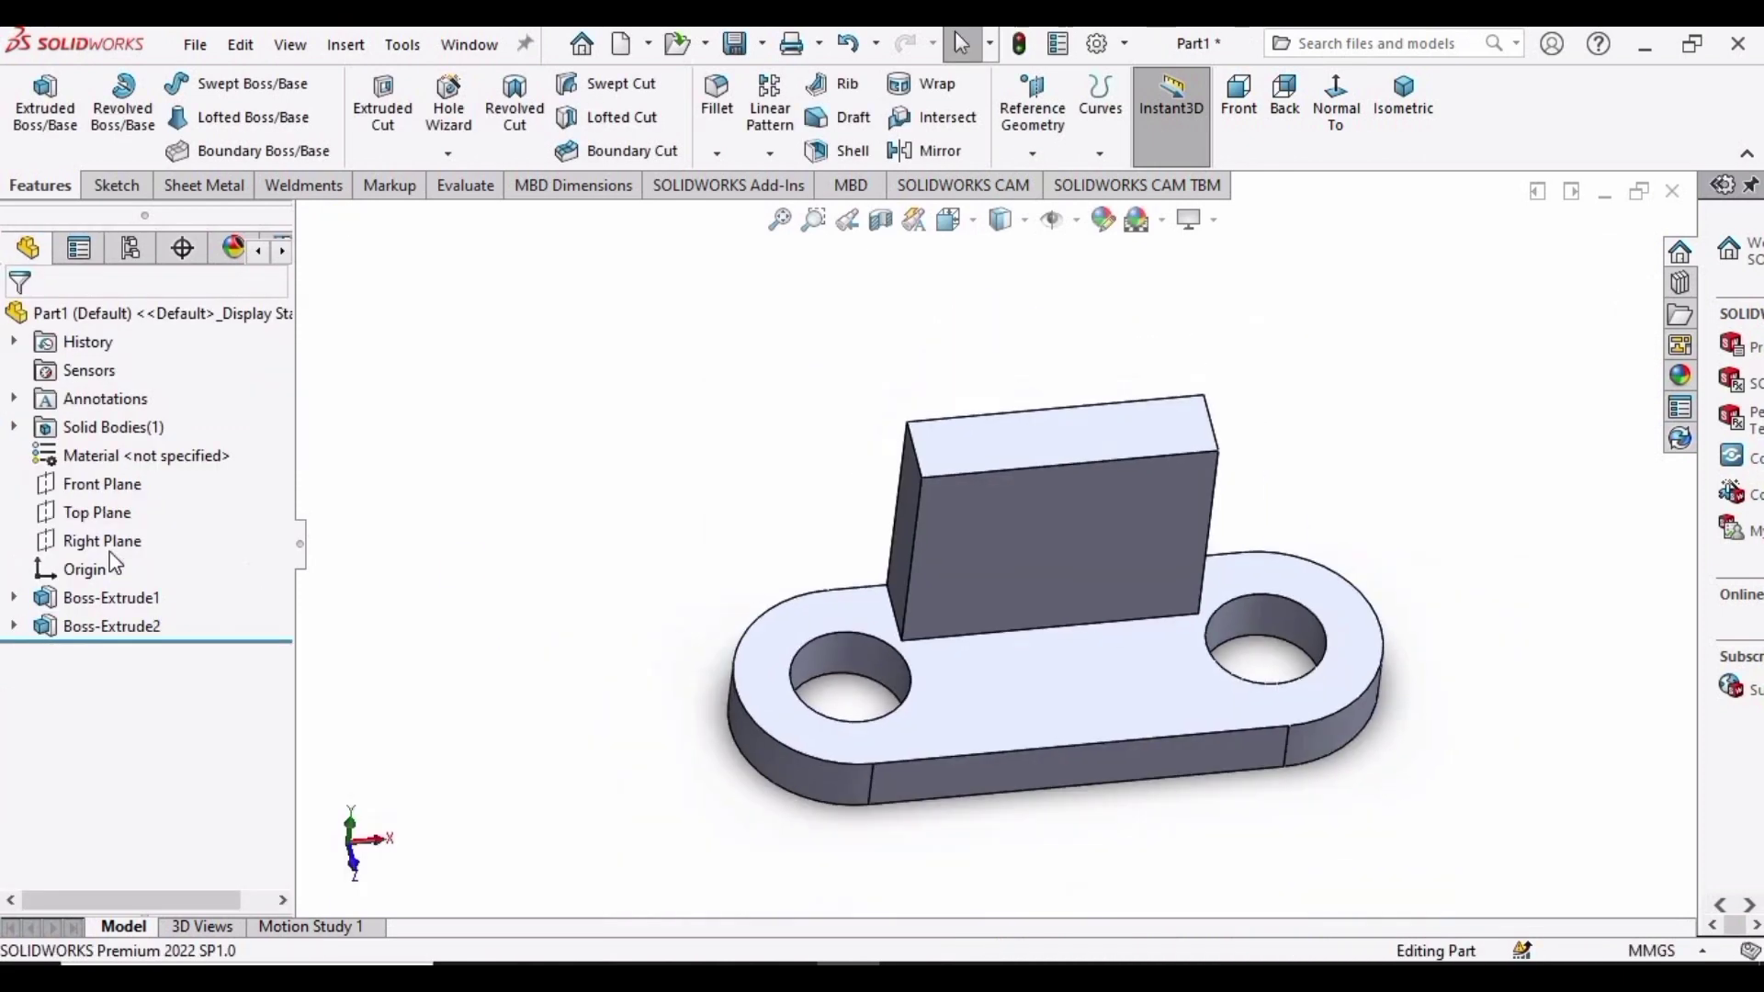
left_click(110, 542)
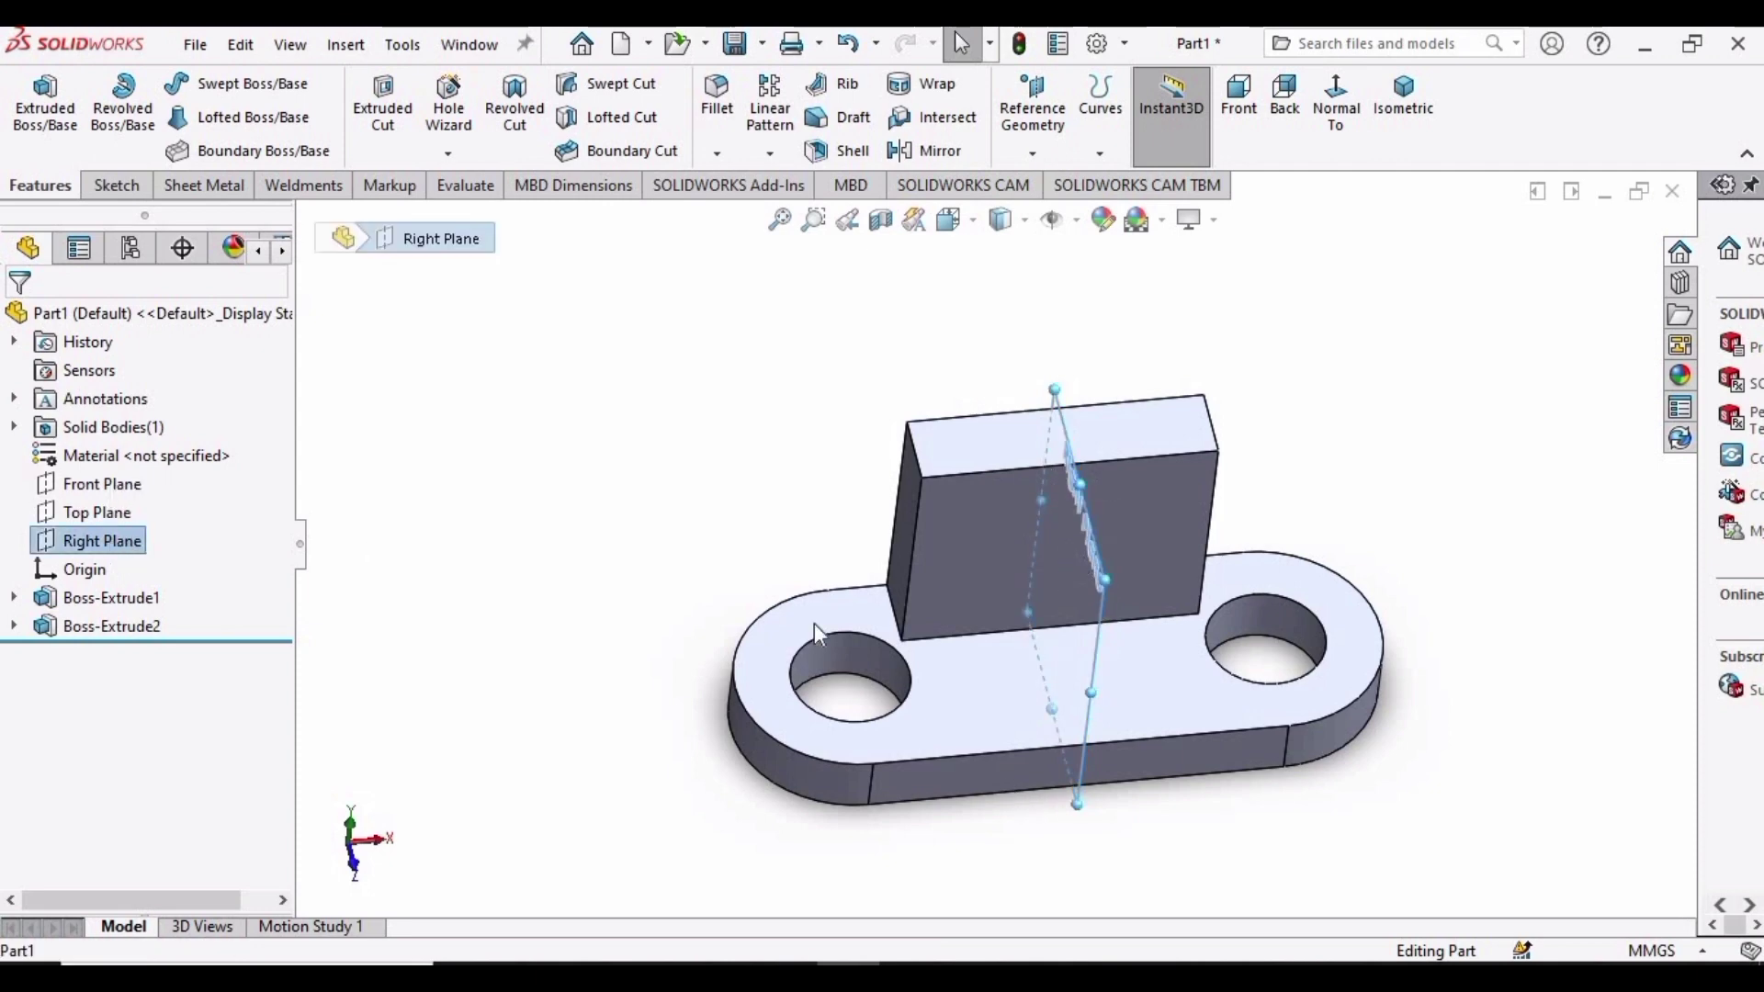
right_click(112, 543)
left_click(129, 499)
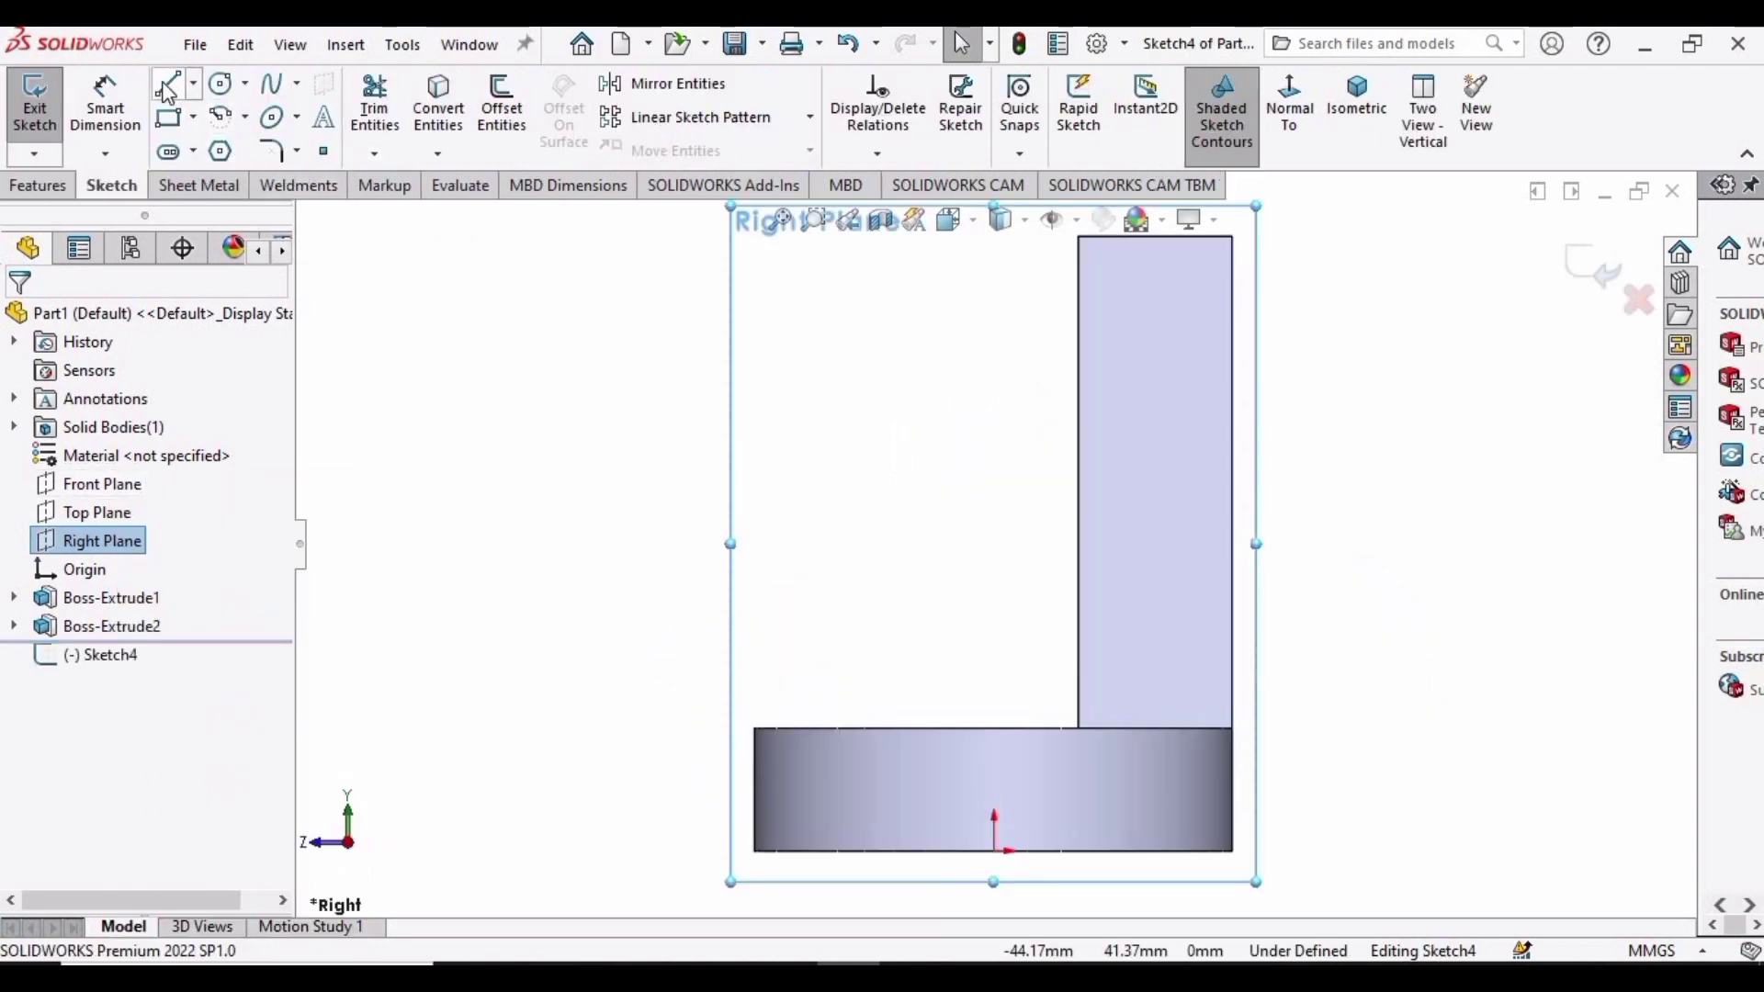
- Draw a closed triangular rib profile against the block's side and begin extruding it
left_click(167, 92)
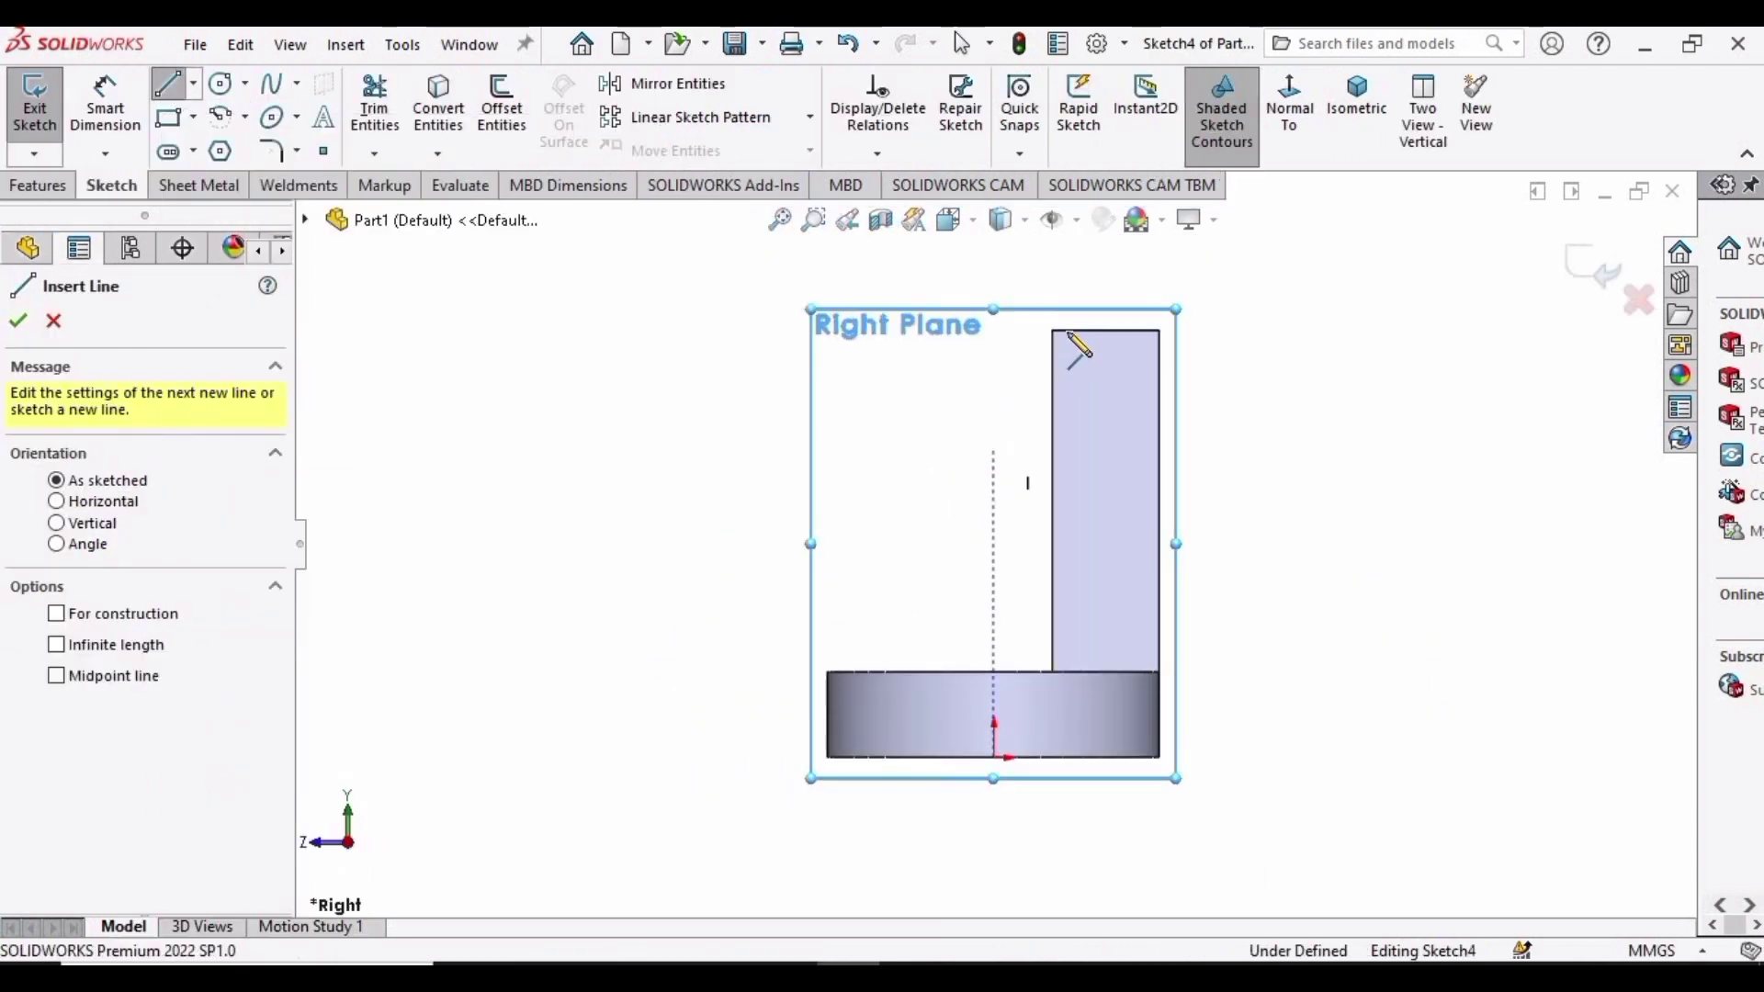
left_click(1054, 331)
left_click(1054, 672)
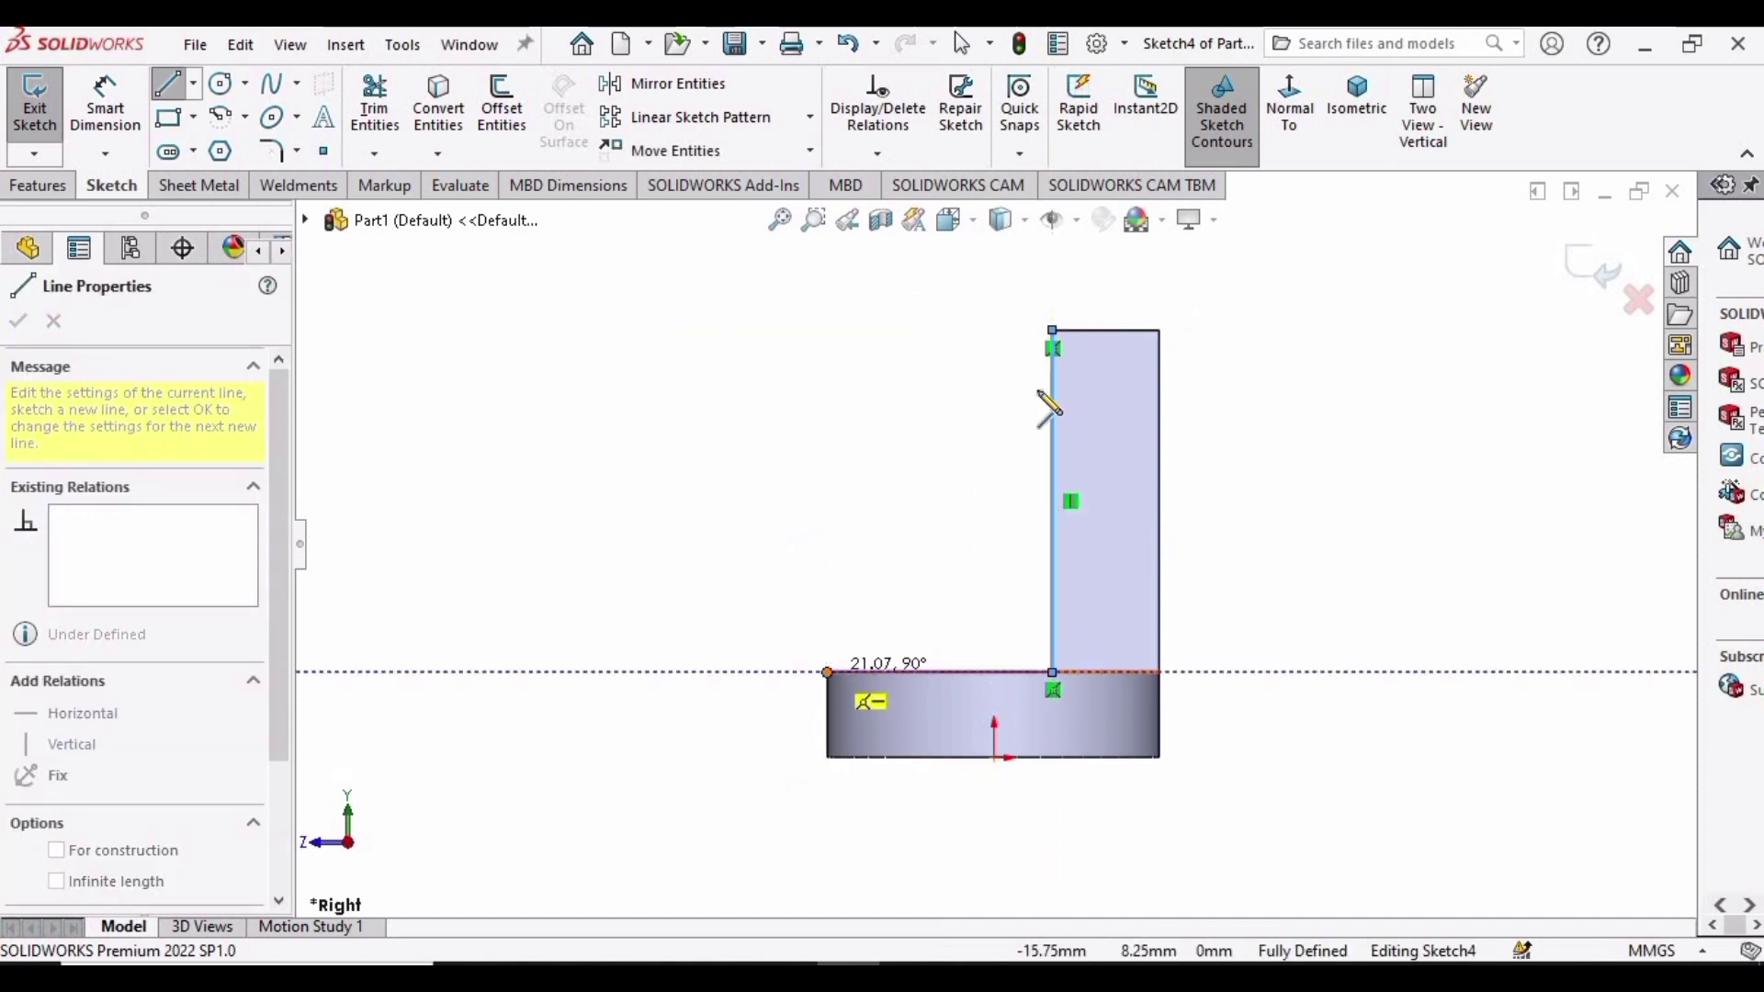
left_click(1054, 331)
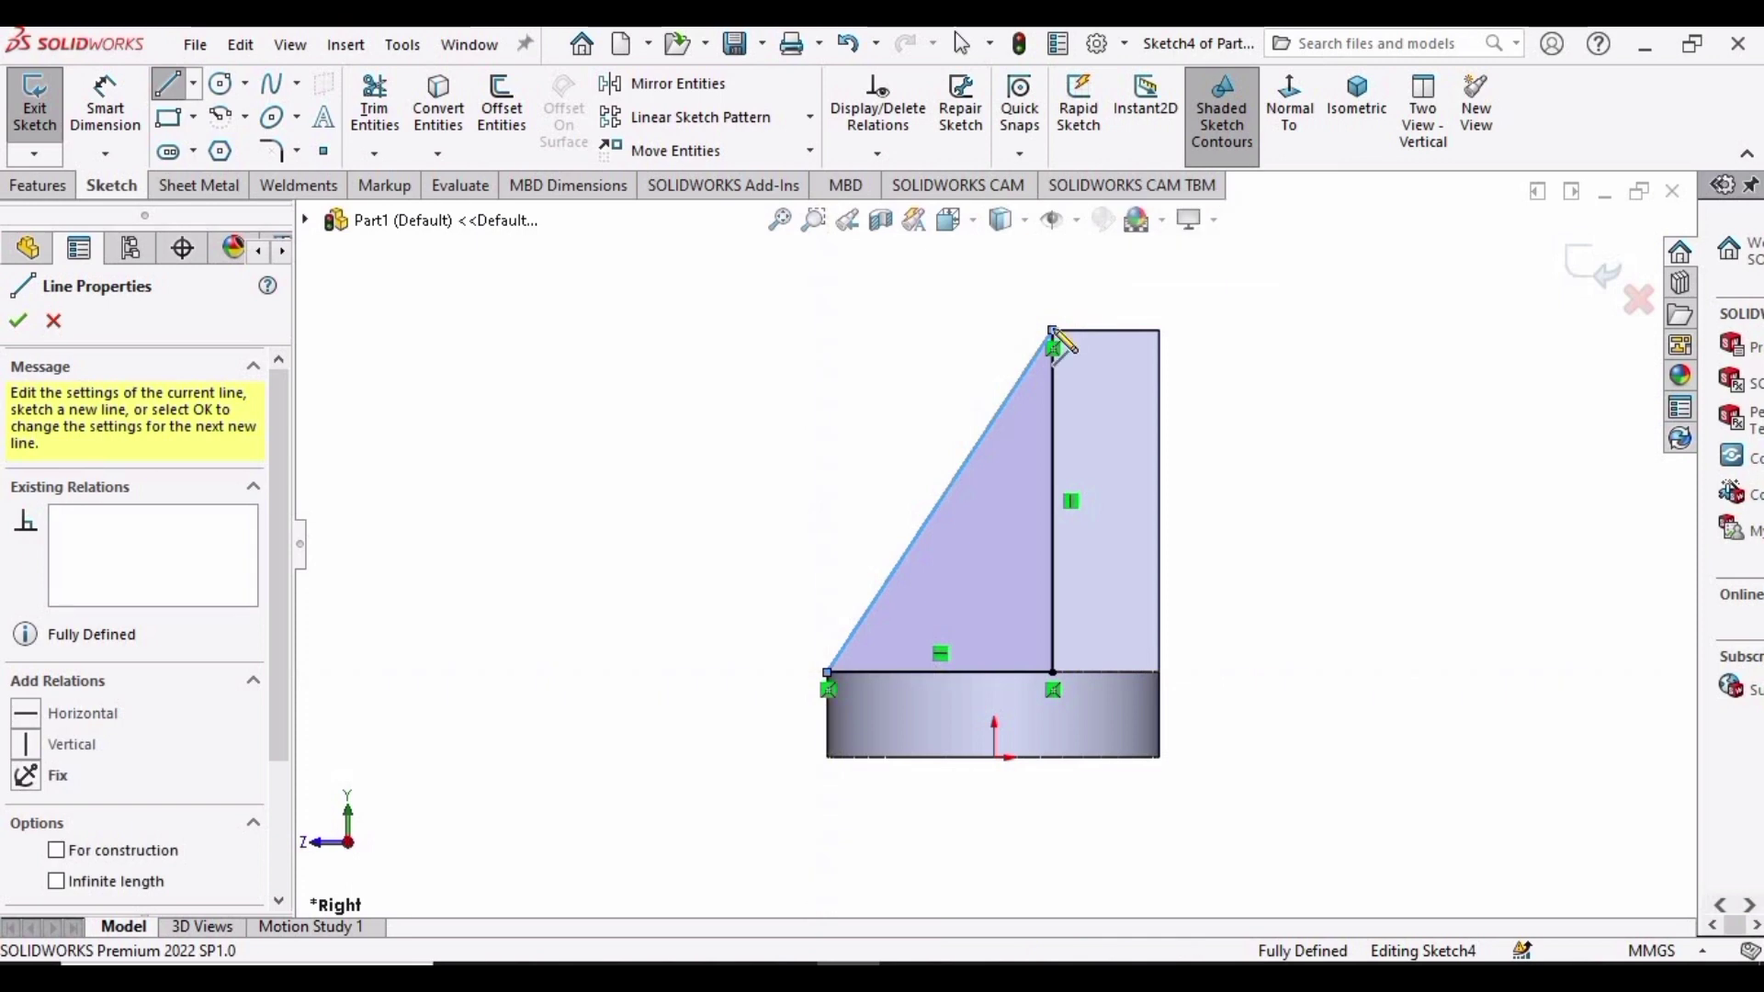
left_click(39, 186)
left_click(45, 103)
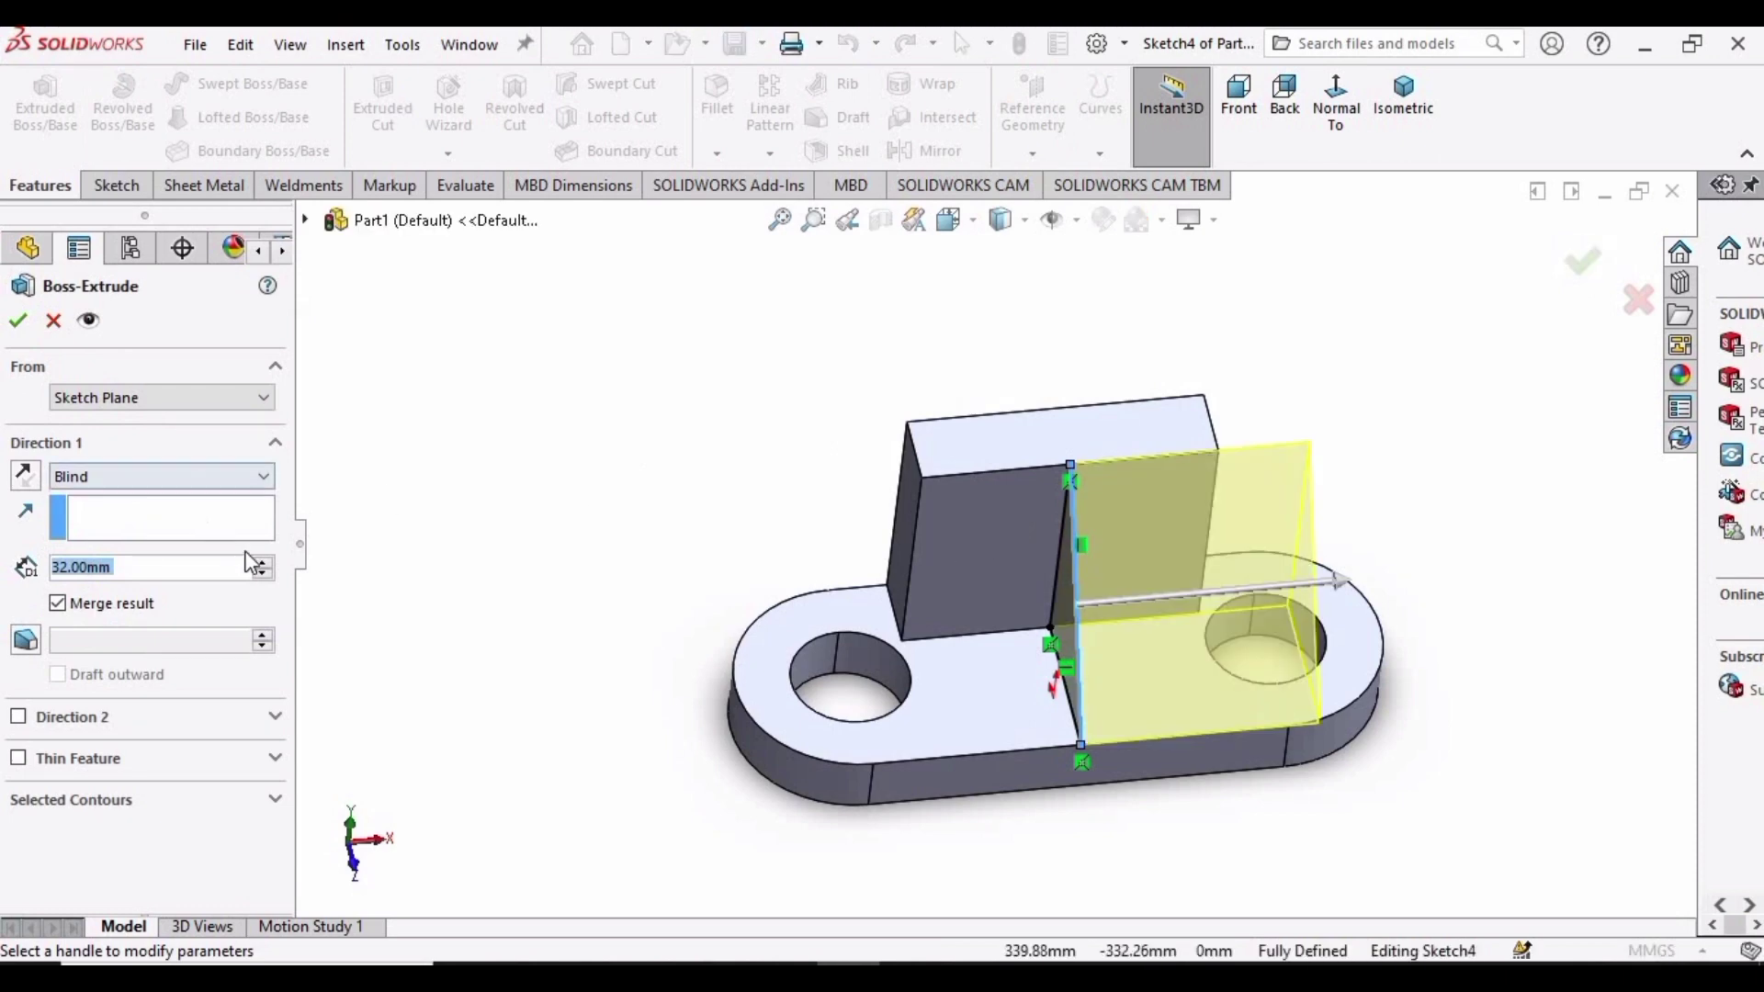
- Extrude the triangle sketch Mid Plane, 6 mm thick, creating the Boss-Extrude3 rib
left_click(252, 474)
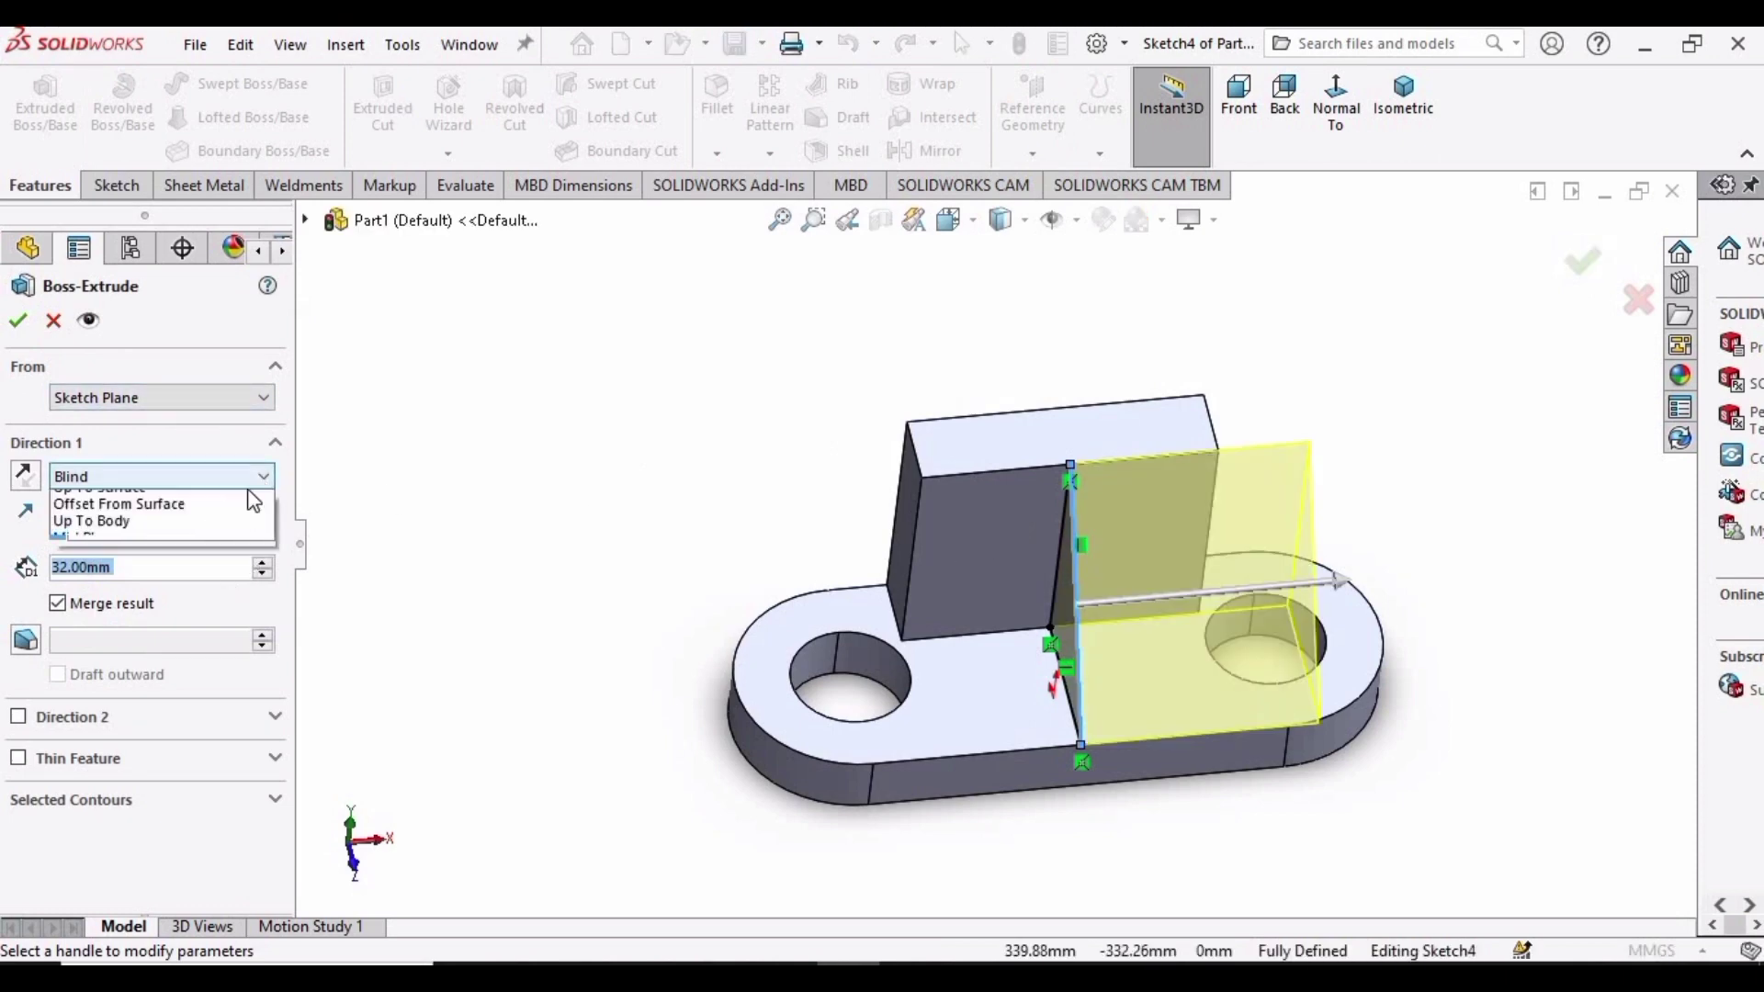
left_click(114, 602)
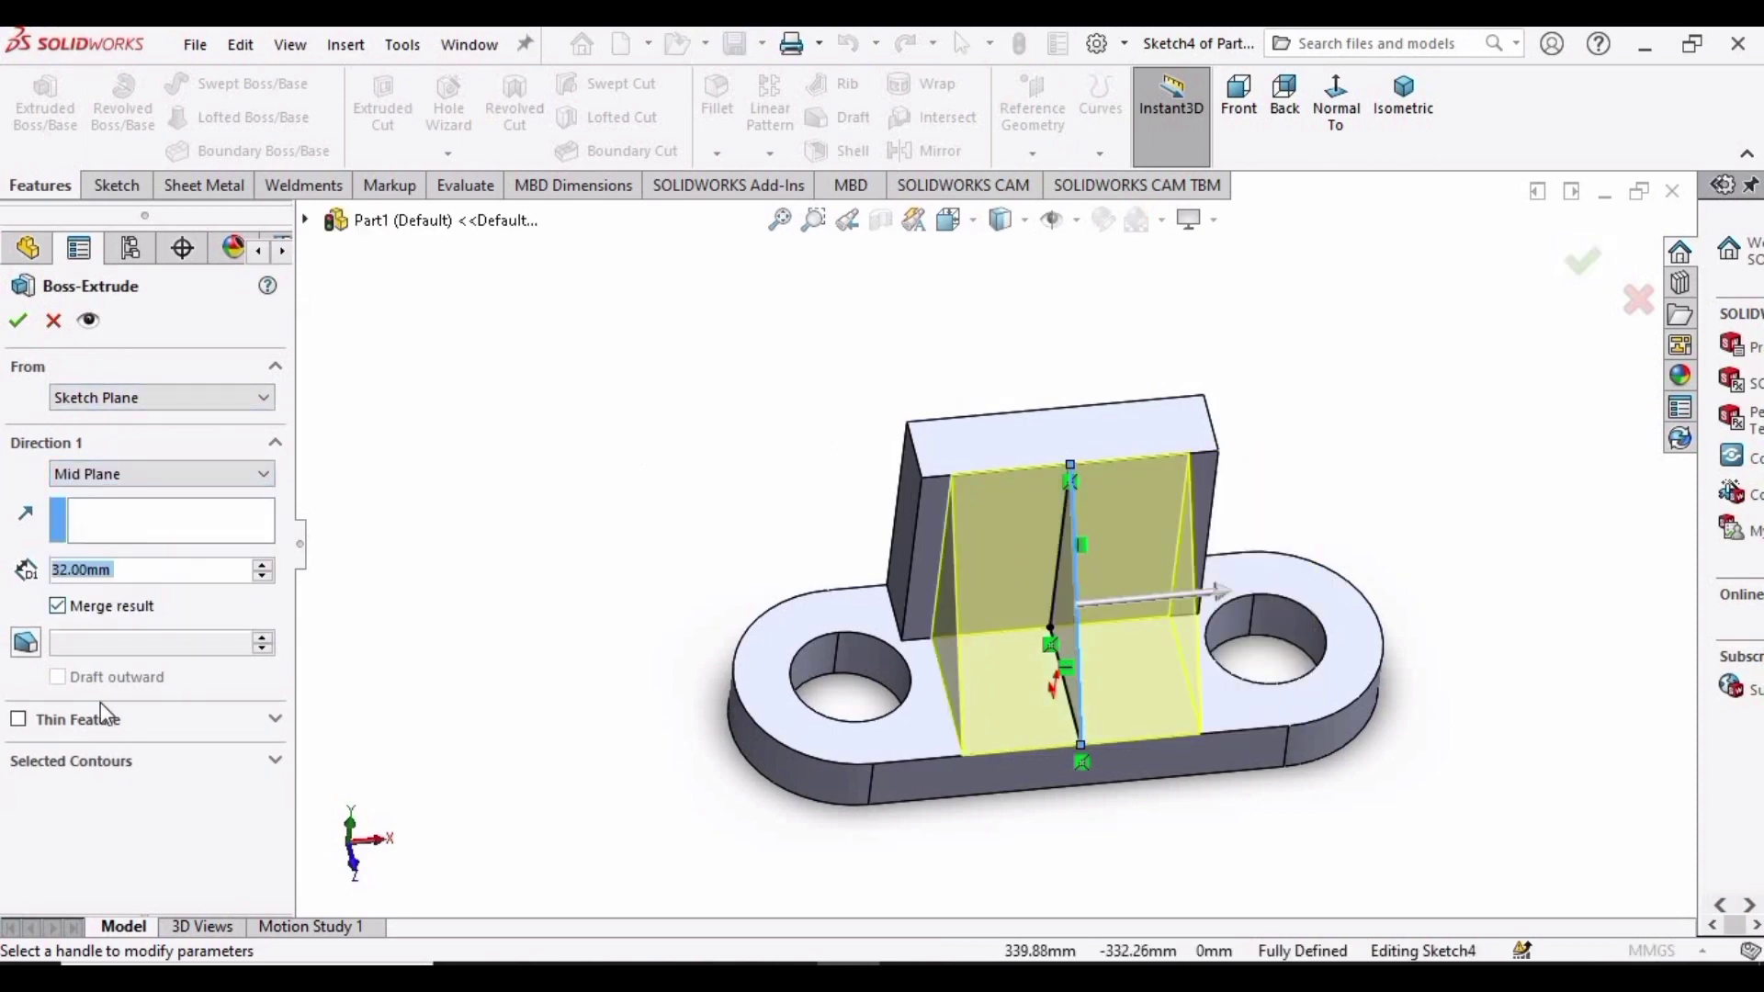
type("6")
key("Return")
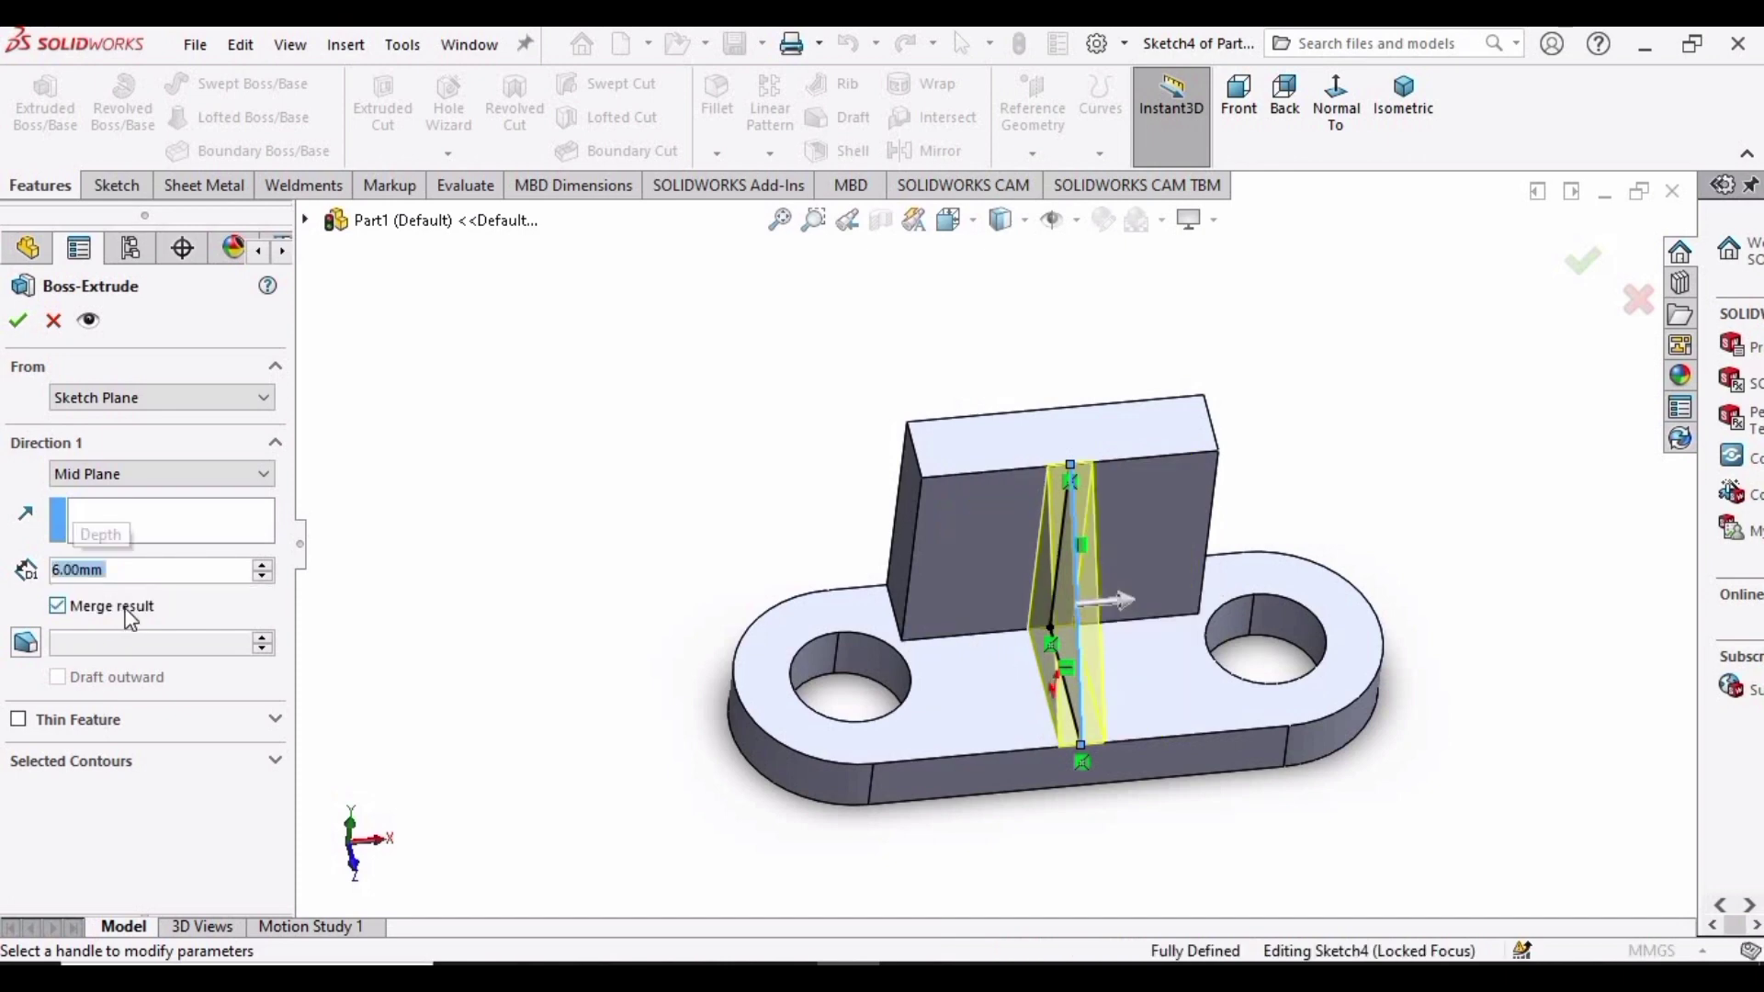
left_click(21, 321)
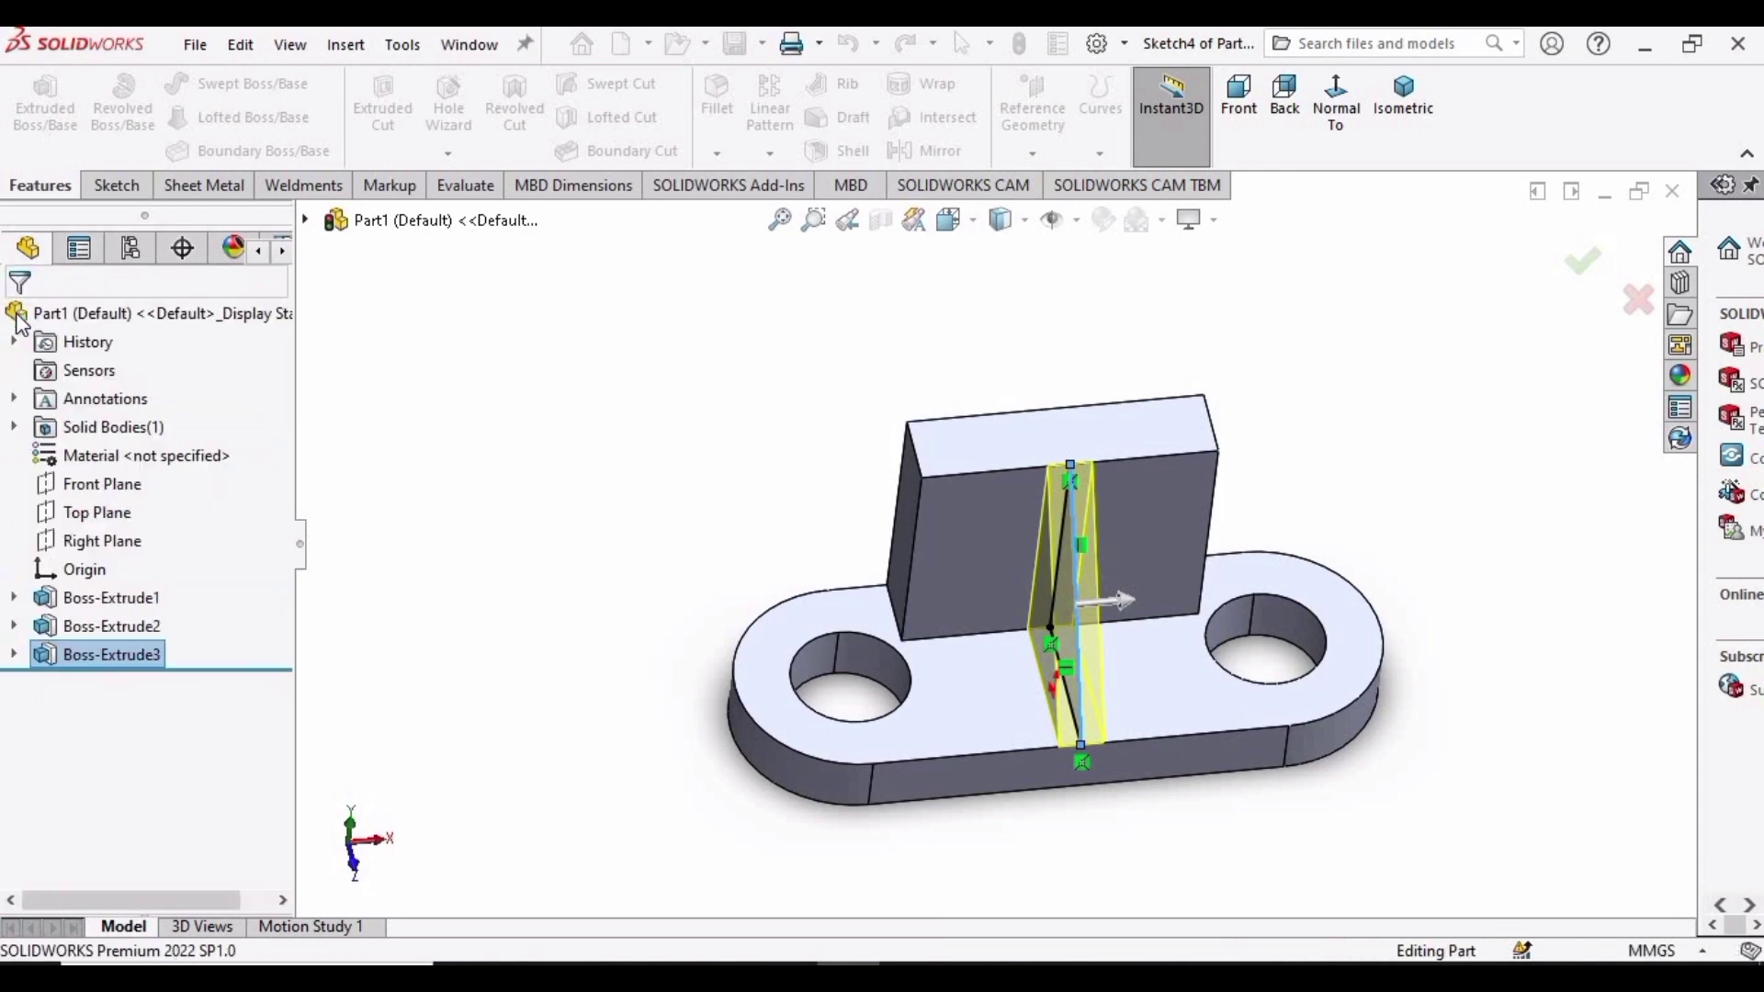
- Start a sketch on the raised block's top face and draw a circle above the part
left_click(542, 563)
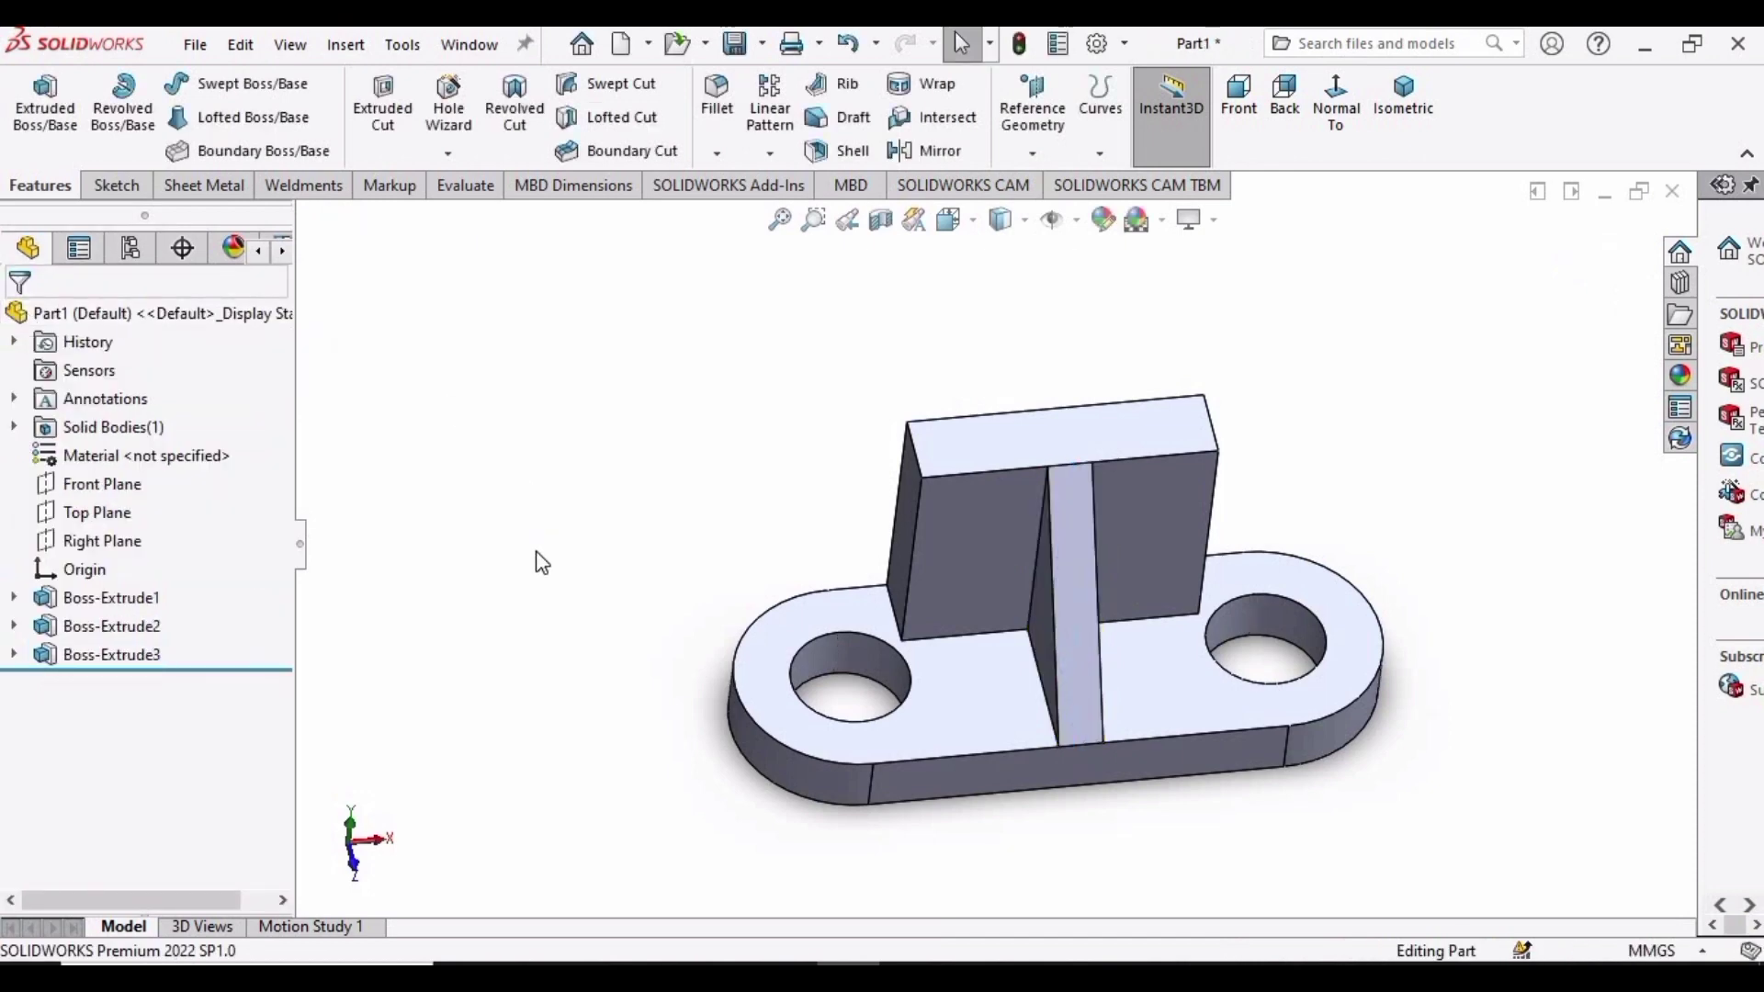
left_click(988, 431)
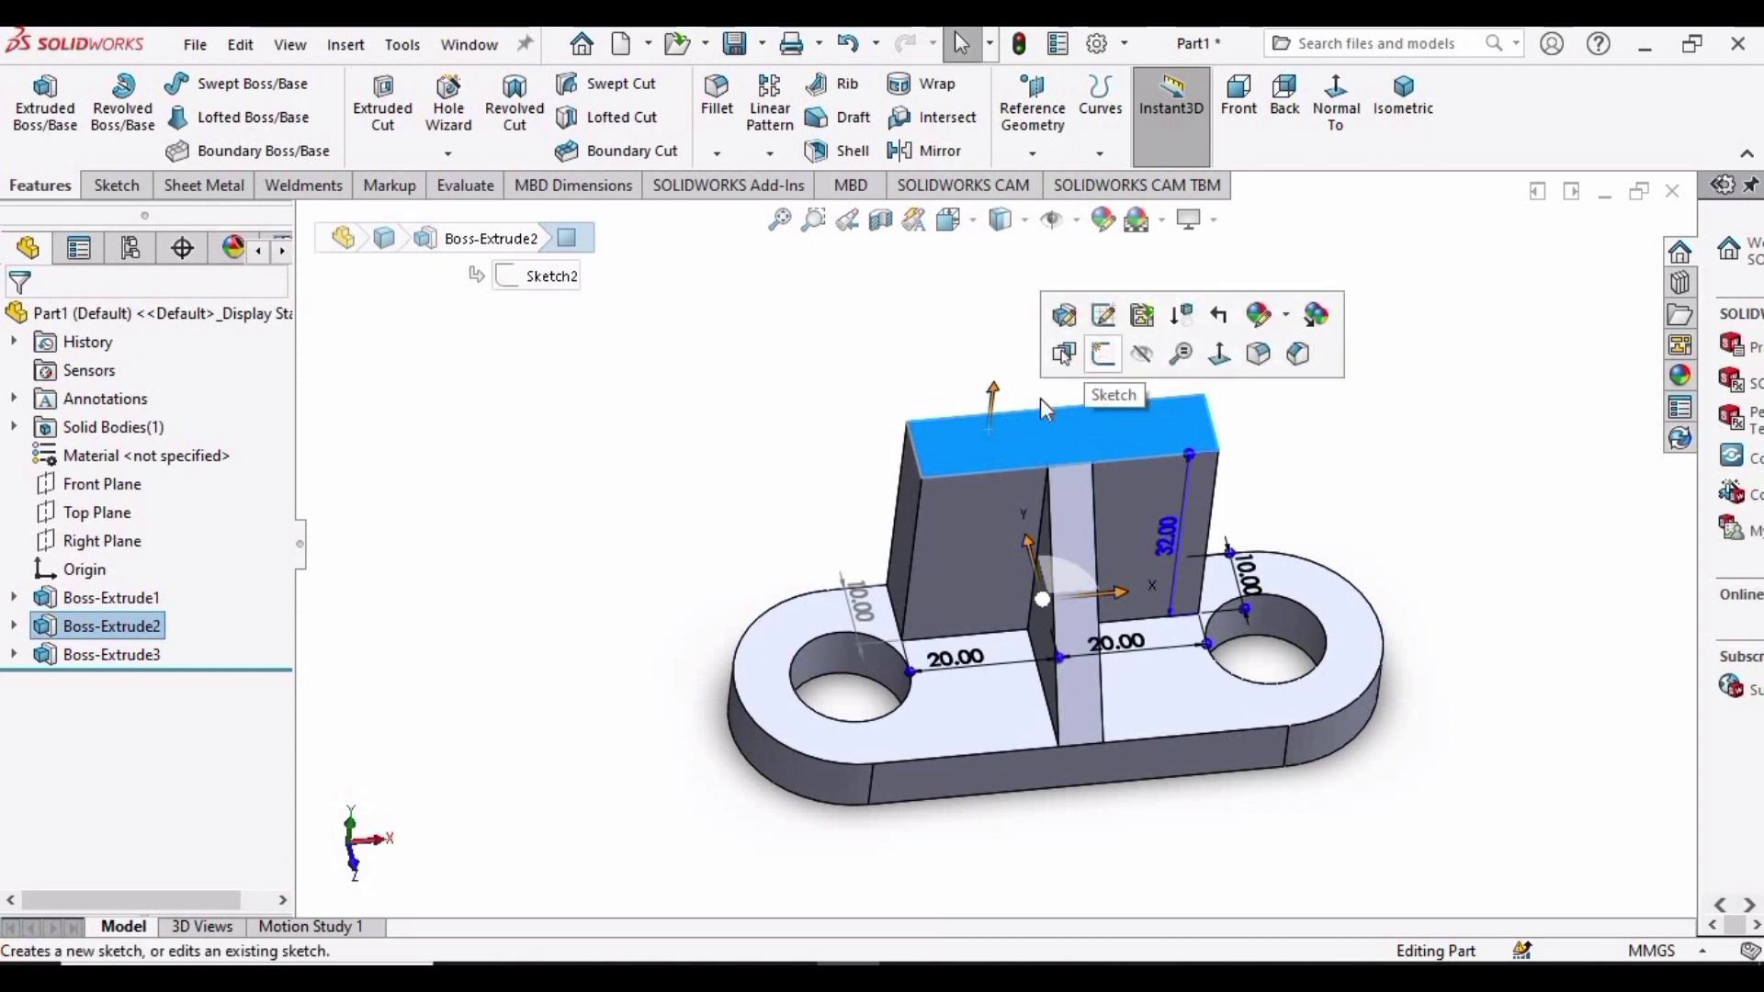
left_click(1102, 354)
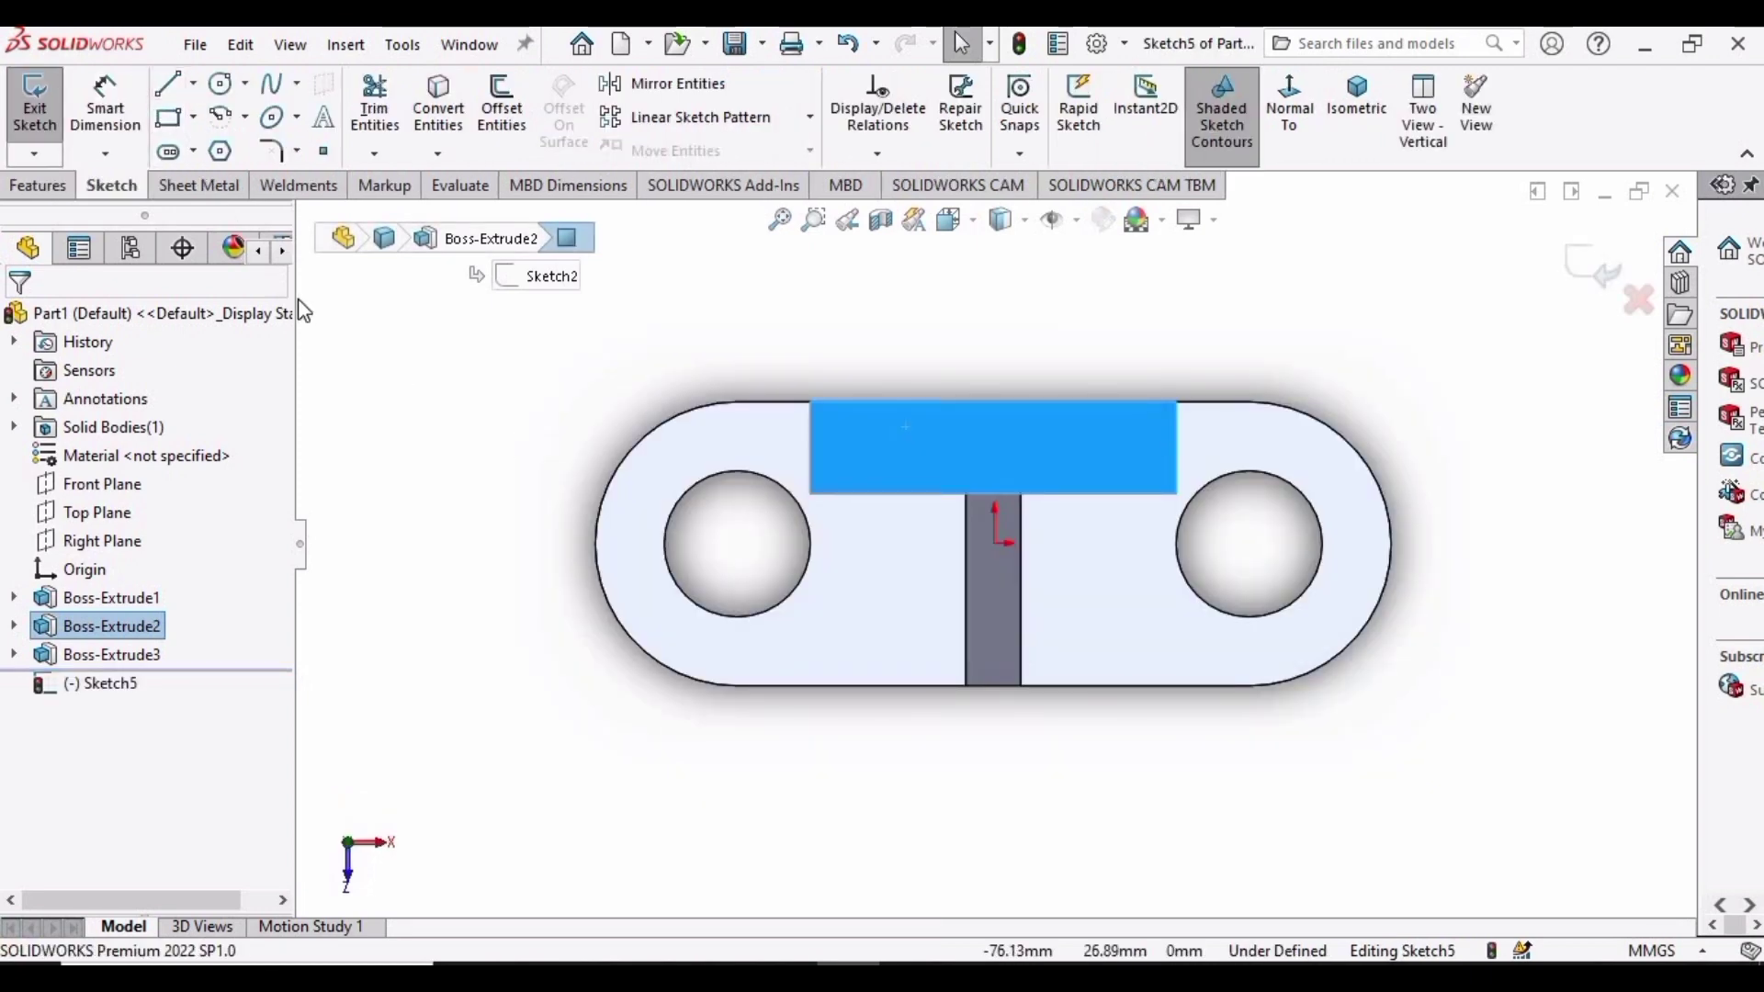
left_click(34, 101)
left_click(220, 84)
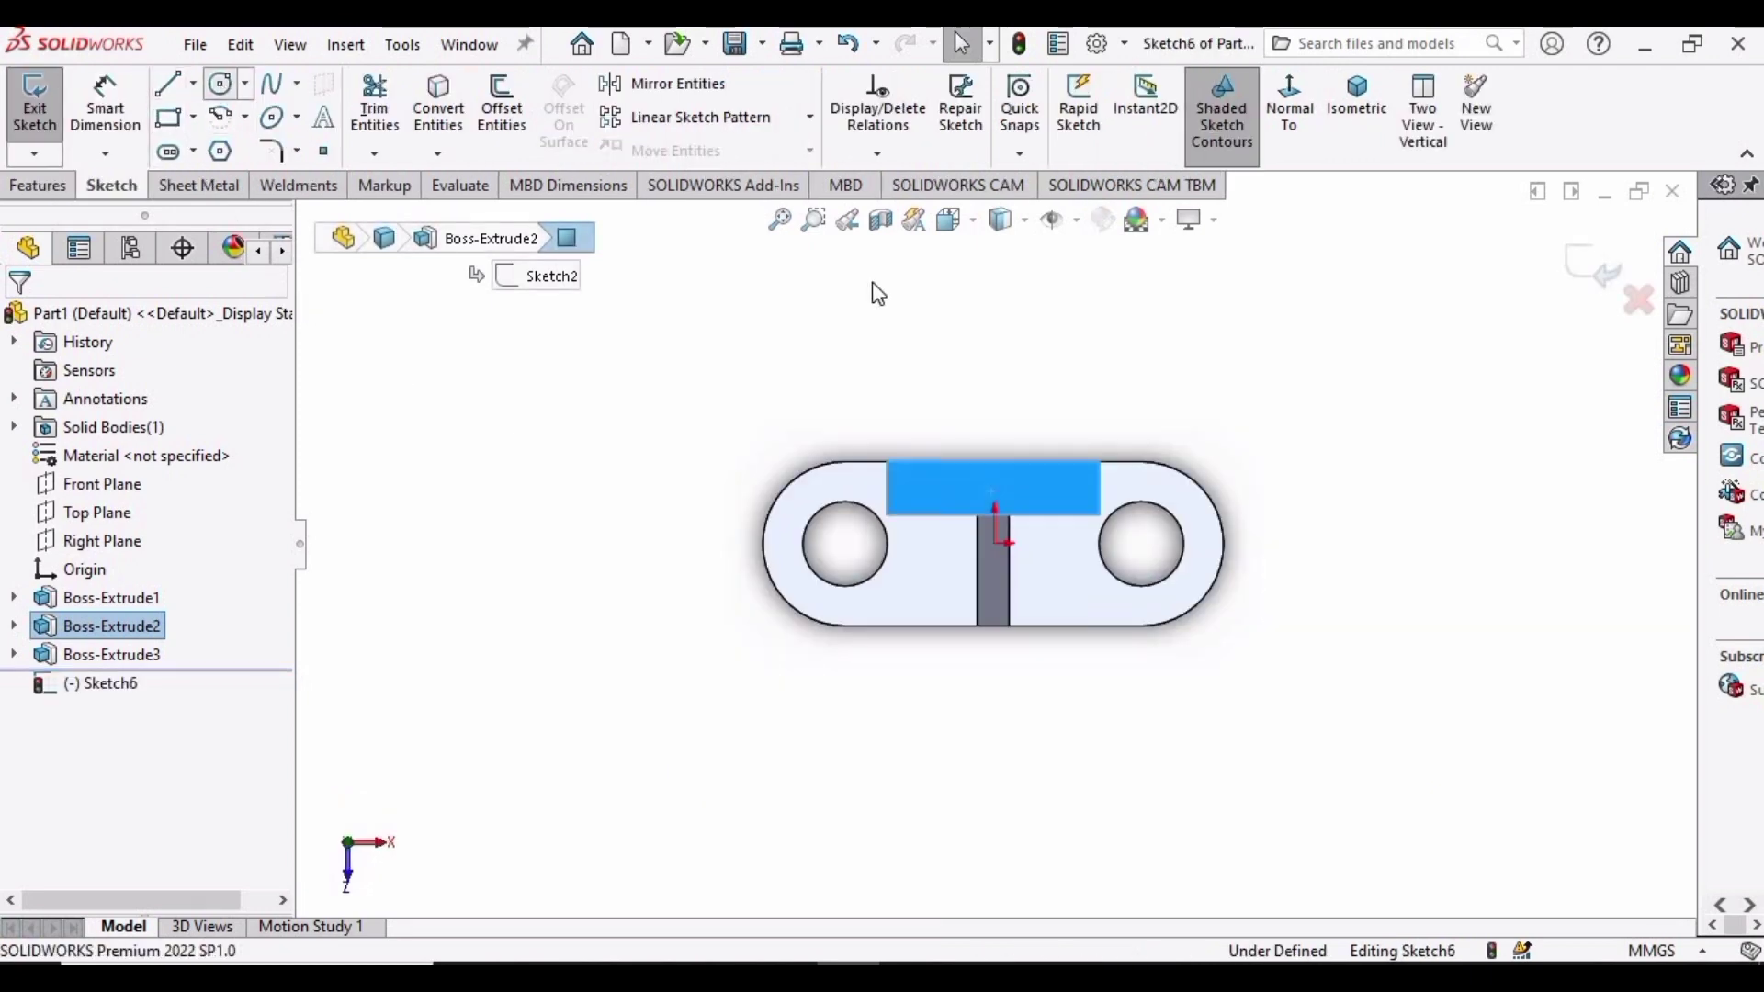
left_click(994, 301)
left_click(1044, 287)
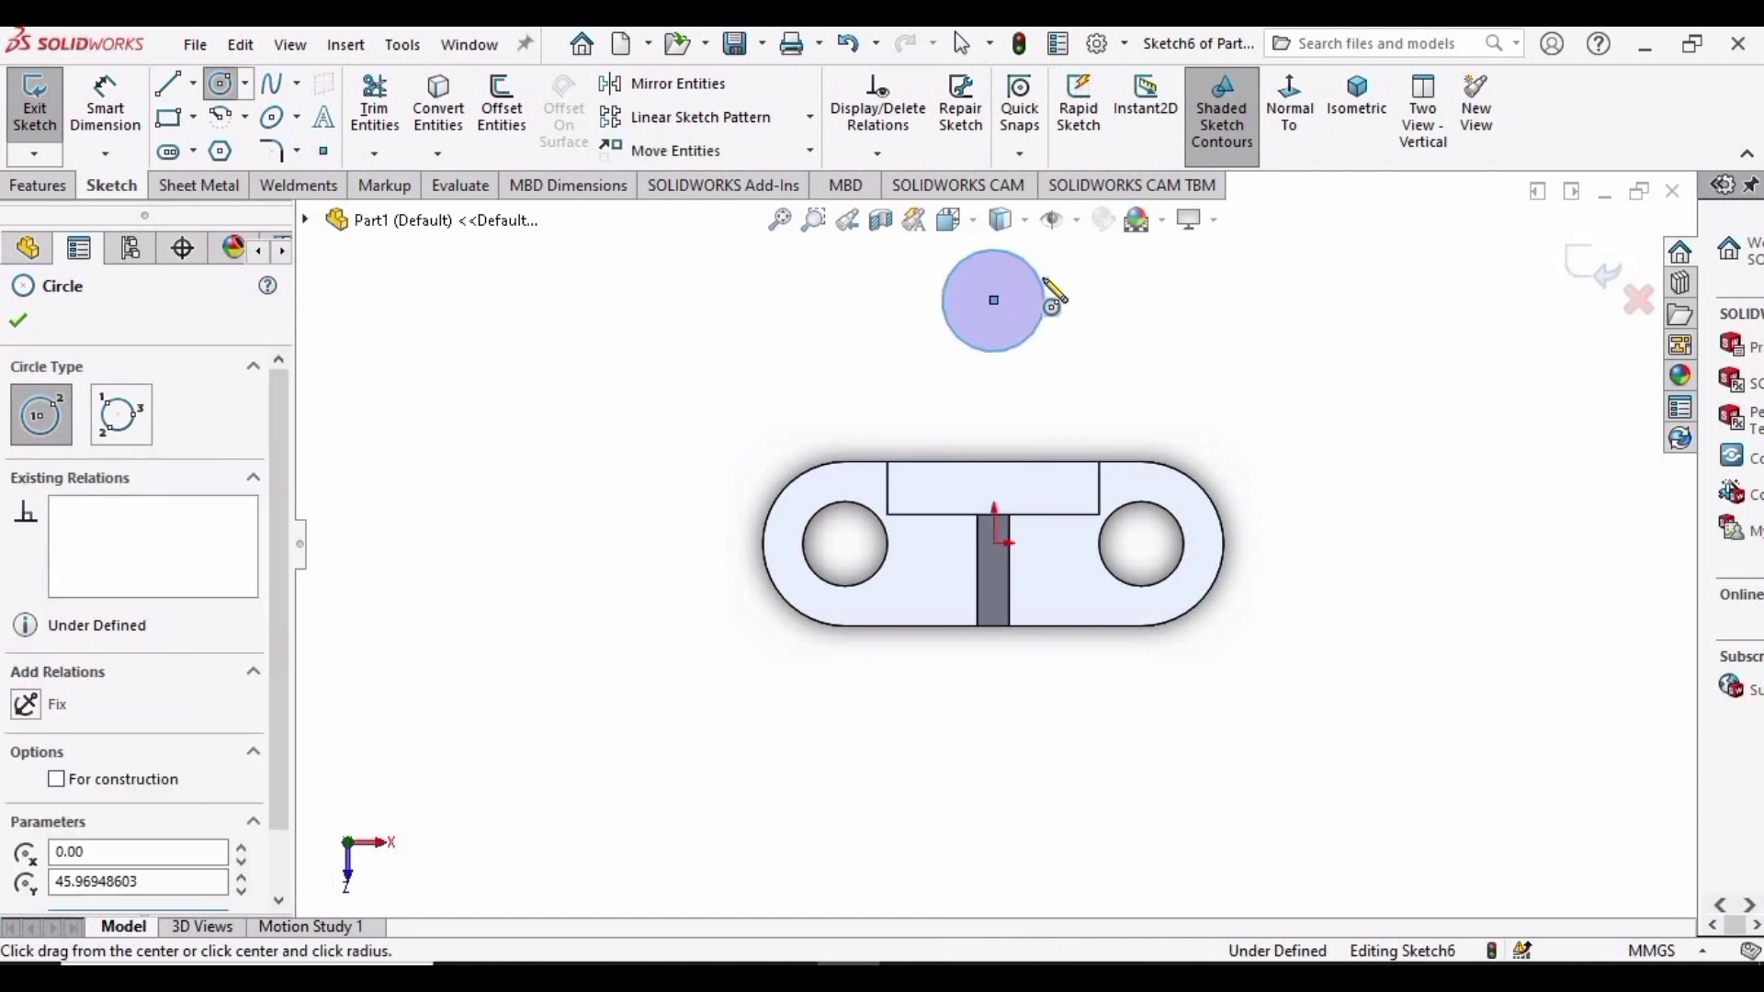
key("Escape")
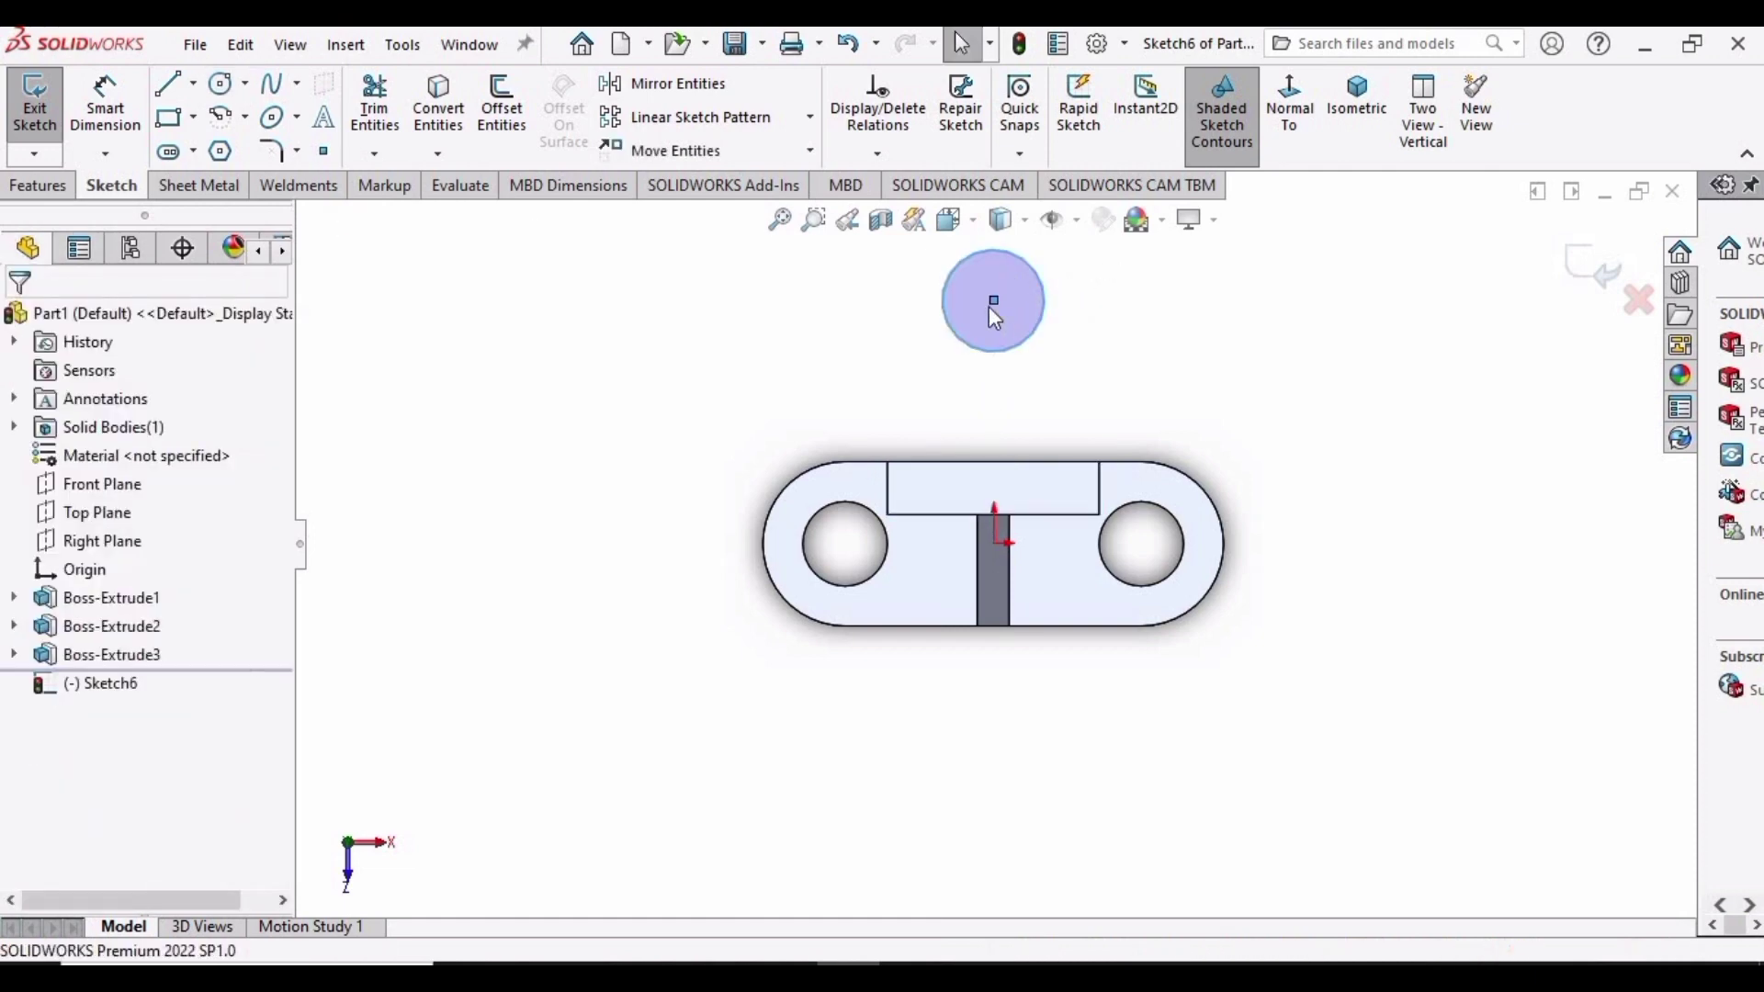
- Dimension the circle to a 30 mm diameter
left_click(122, 96)
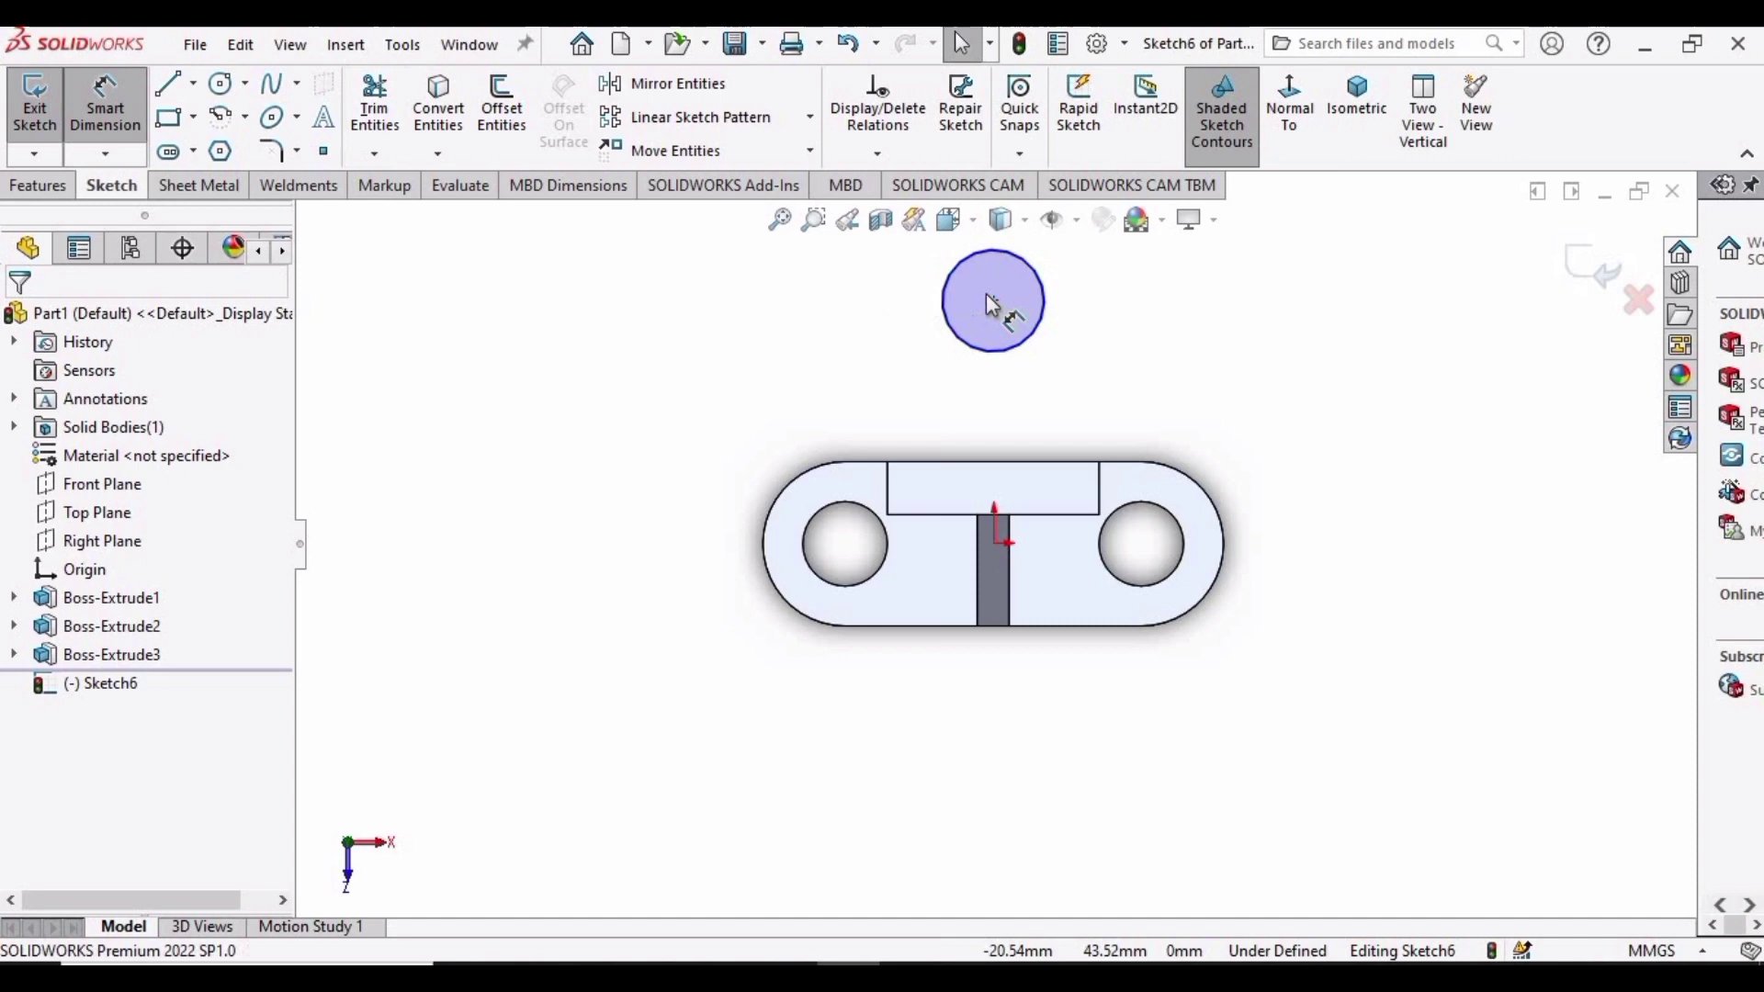
left_click(1044, 300)
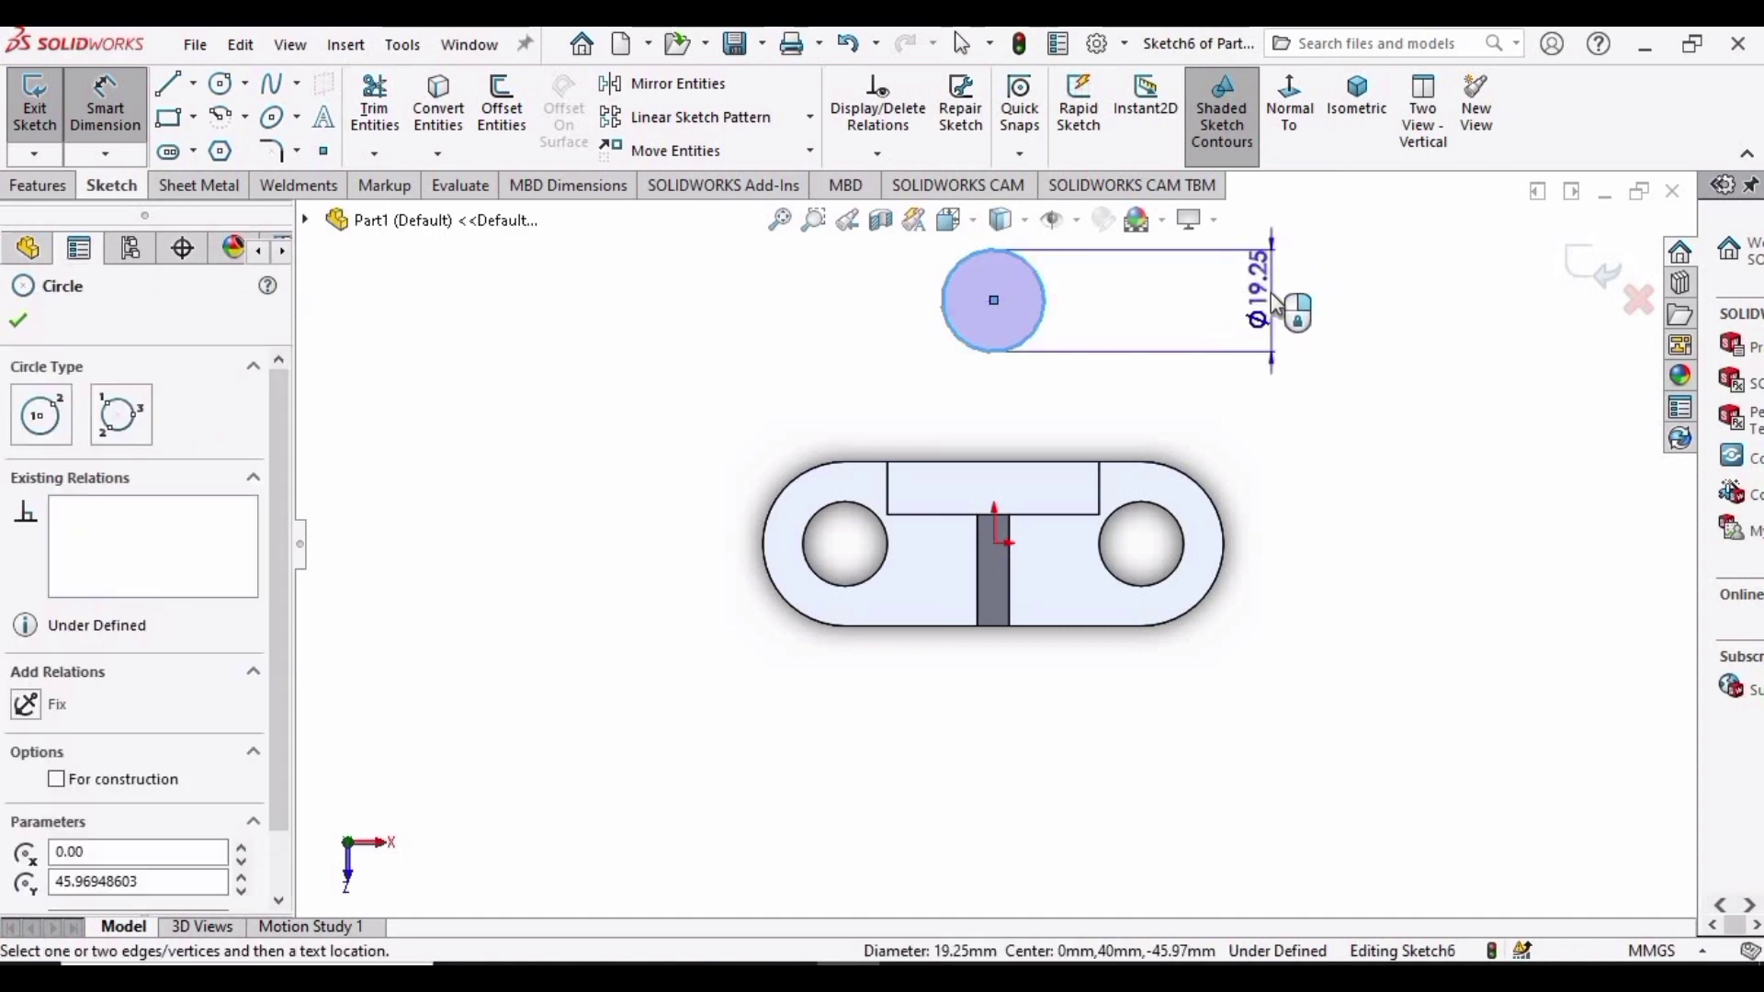
left_click(1272, 296)
left_click(1274, 299)
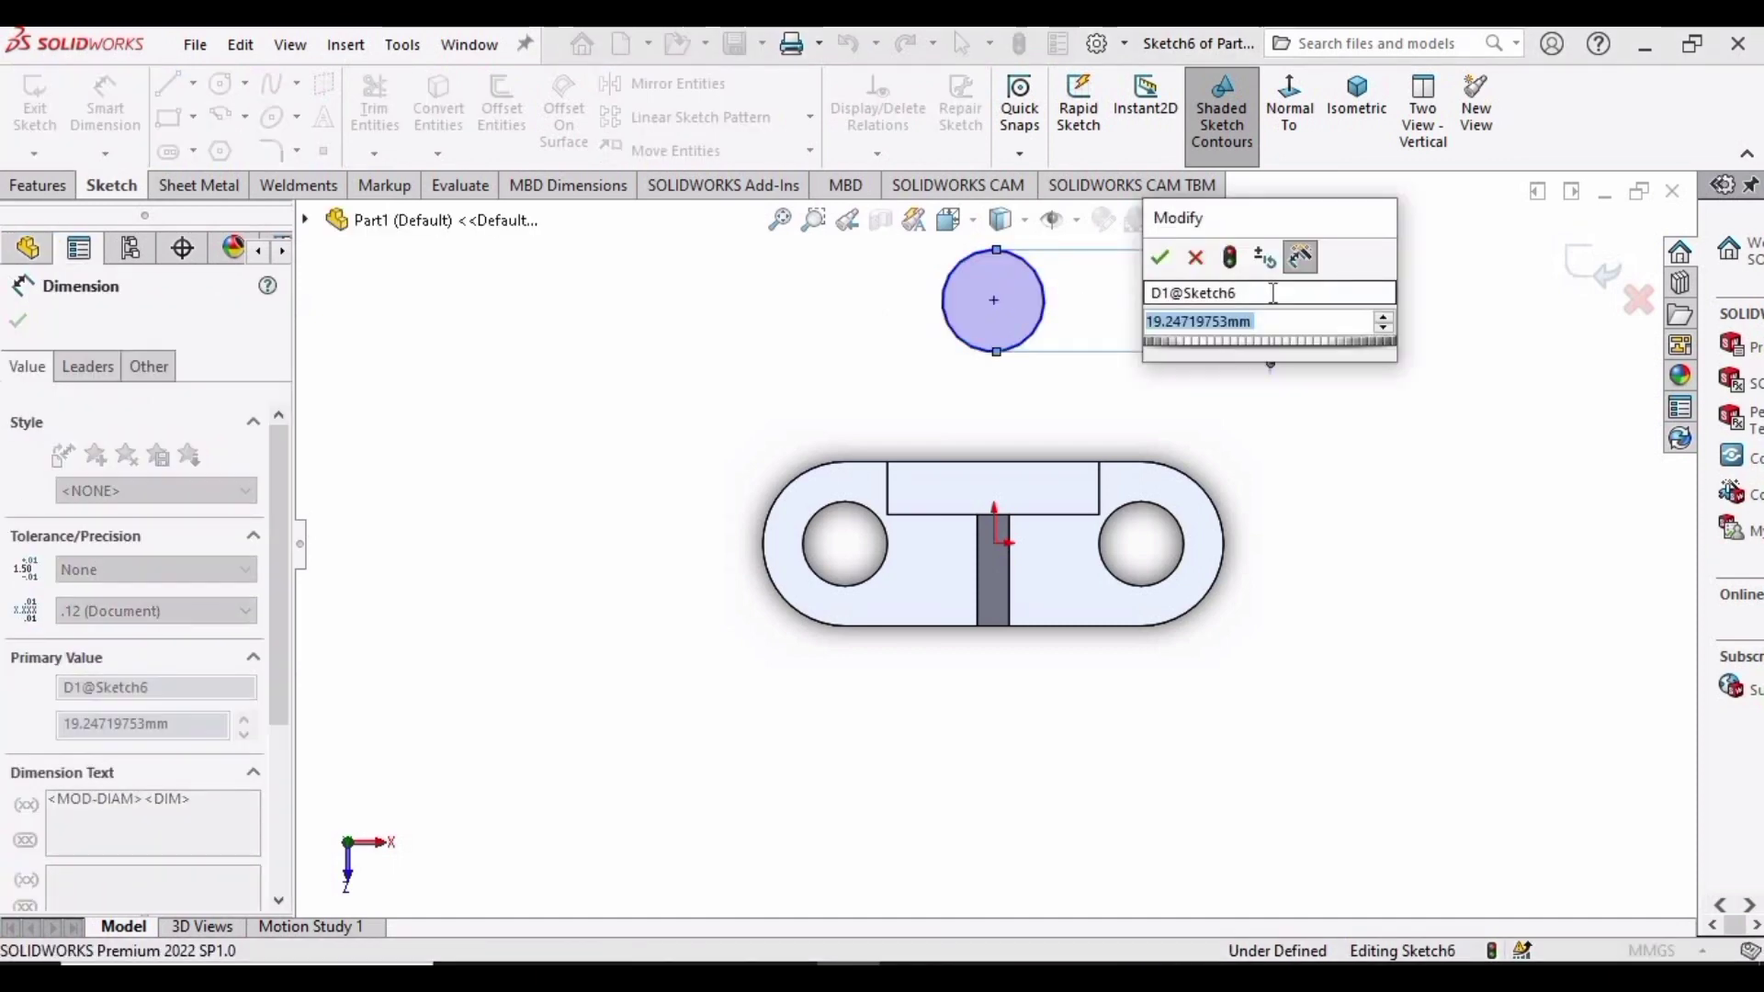
type("30")
key("Return")
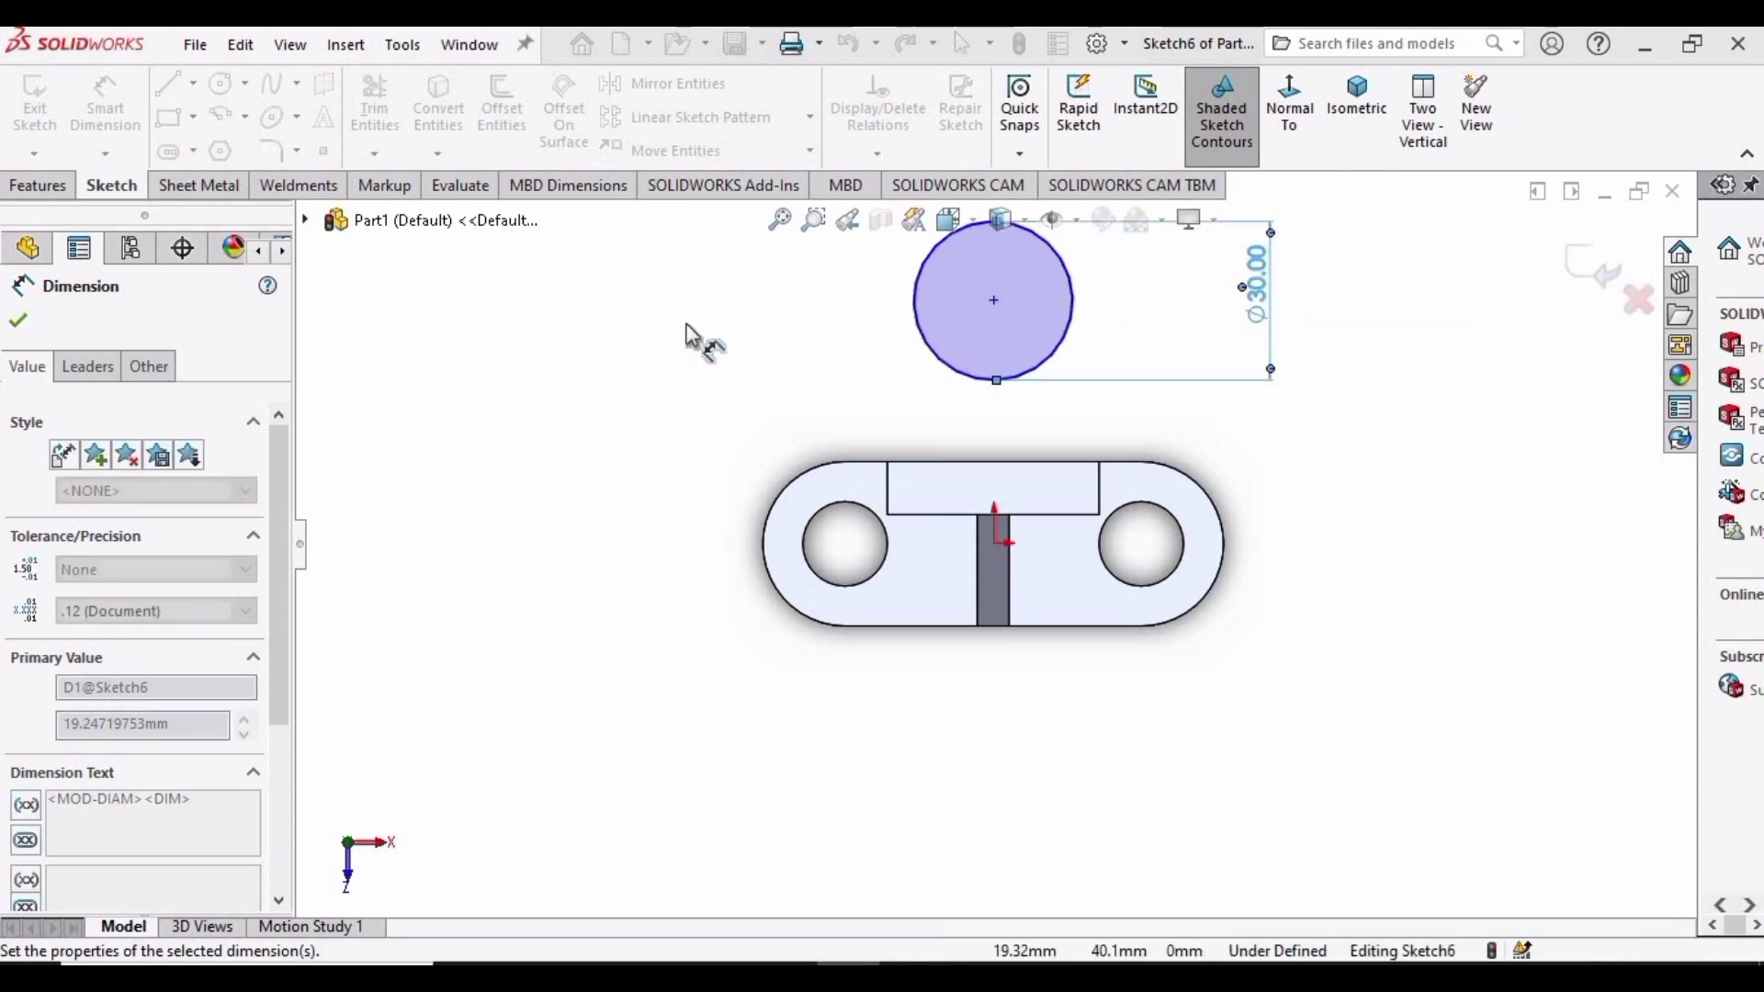
- Draw a concentric inner circle and dimension it to a 20 mm diameter
left_click(221, 83)
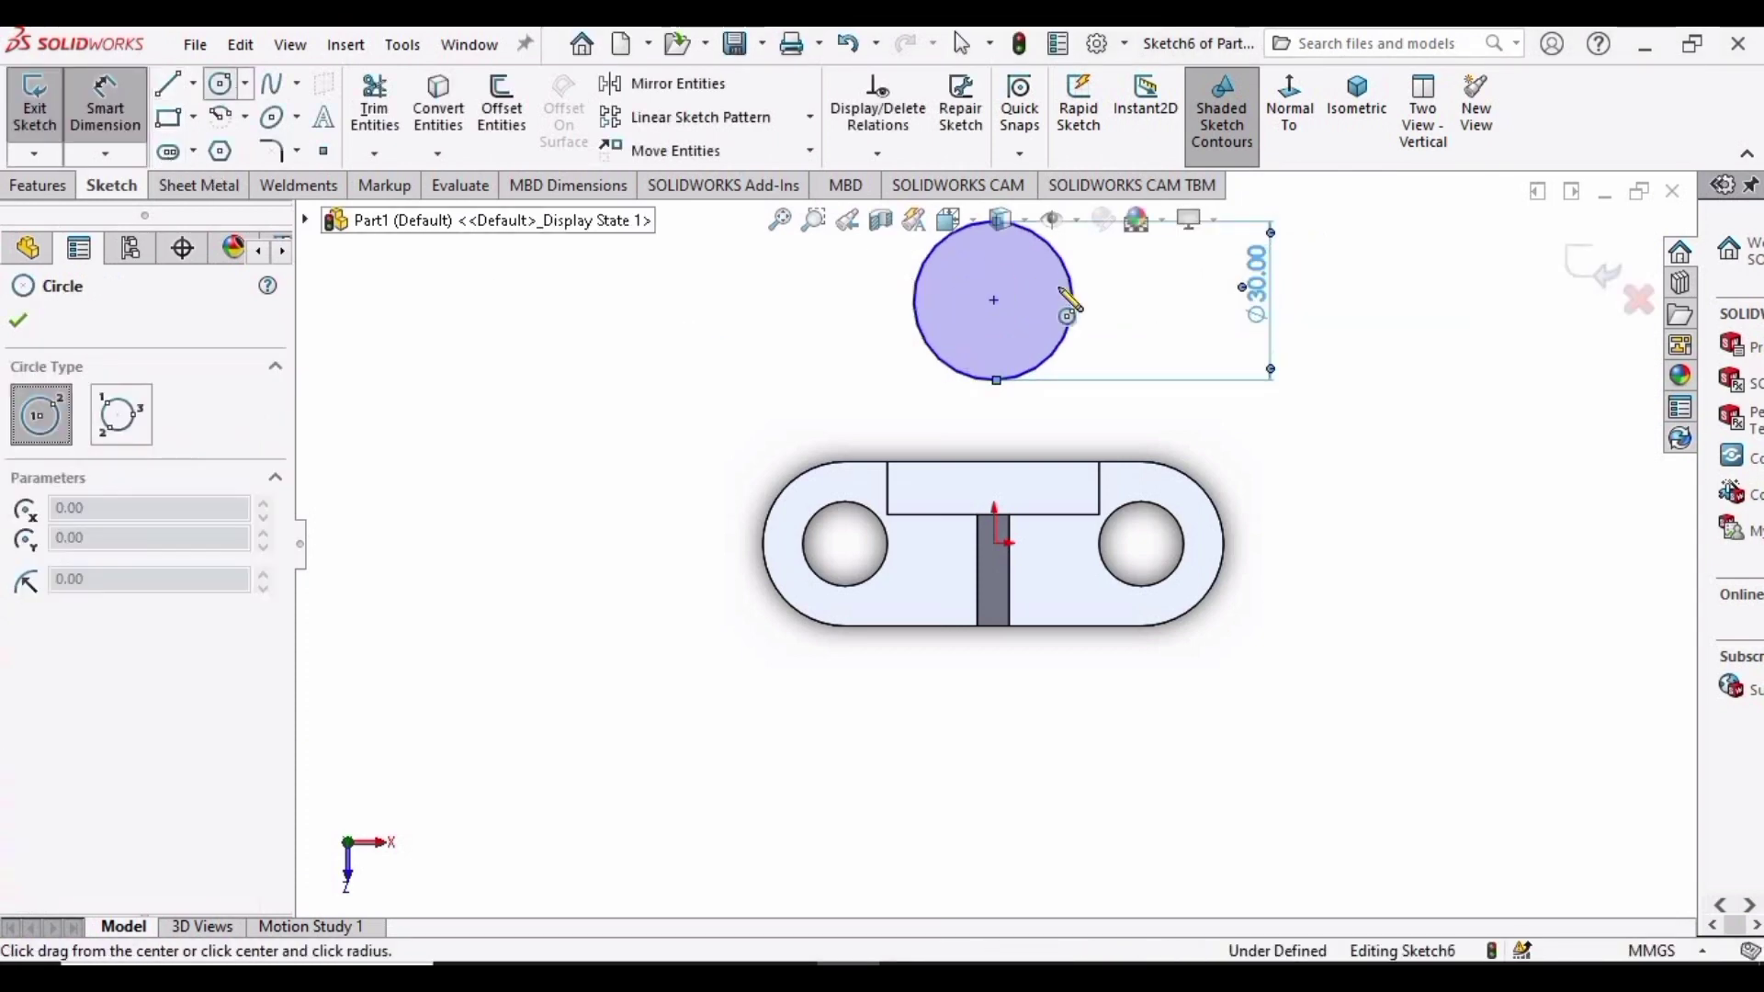
left_click(993, 300)
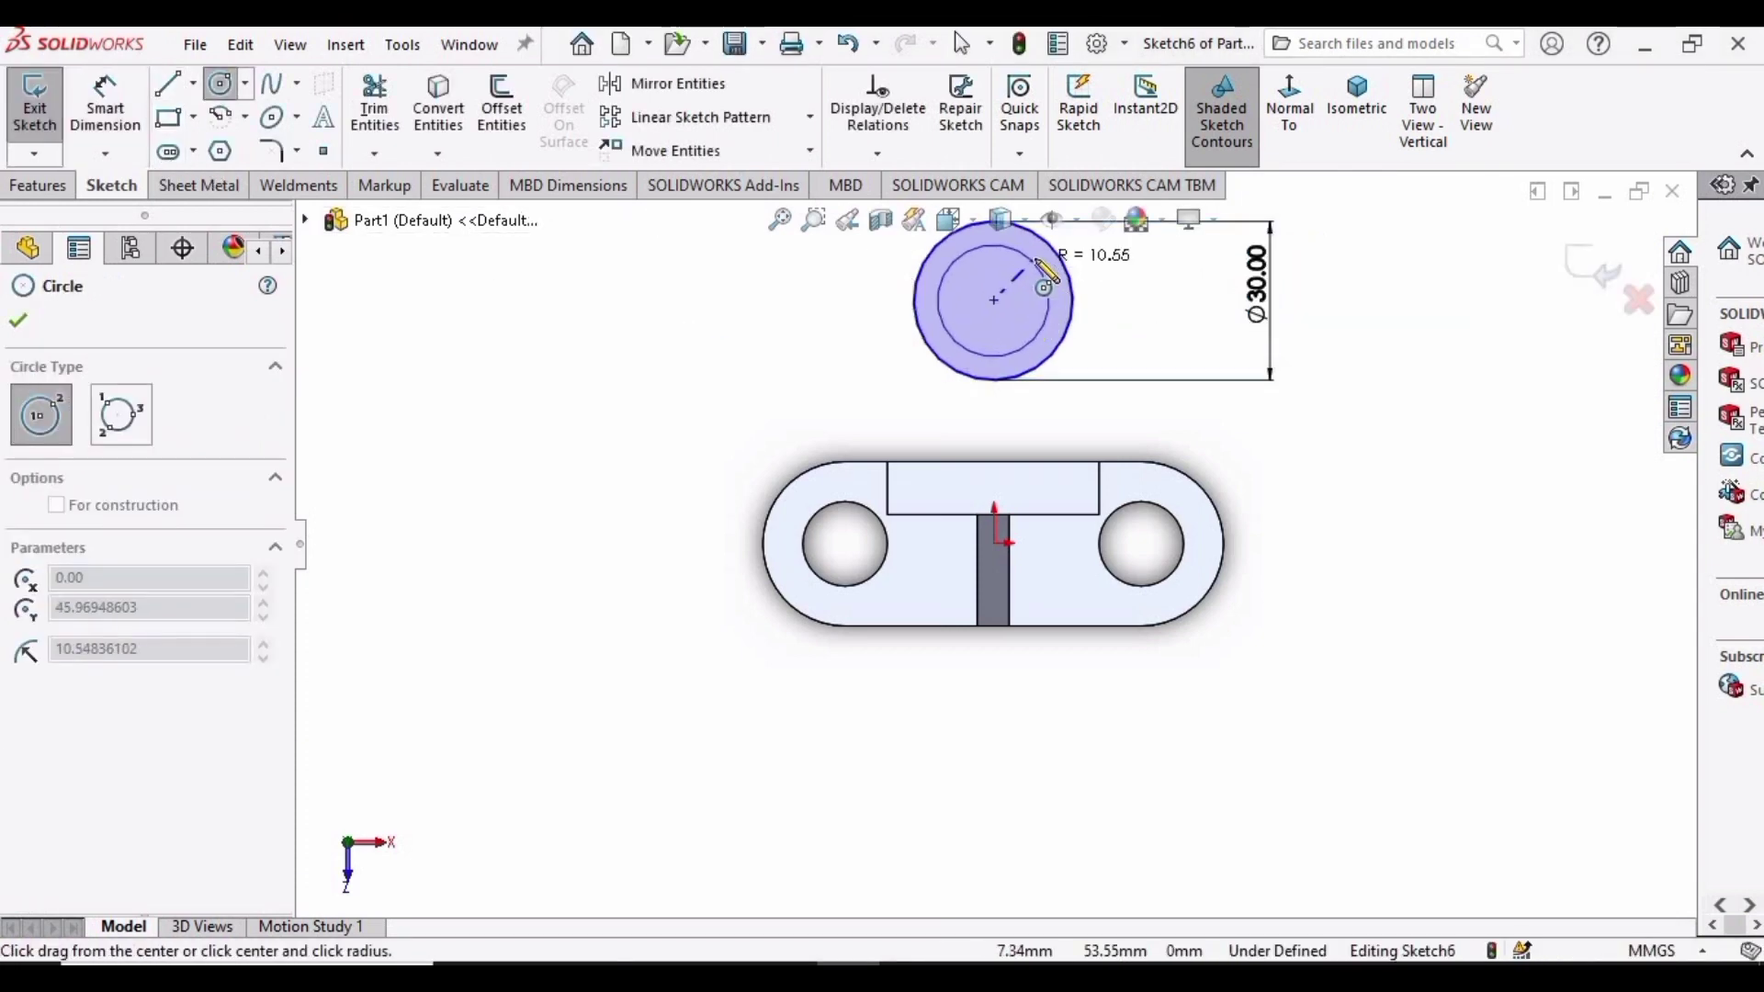
left_click(1041, 269)
key("Escape")
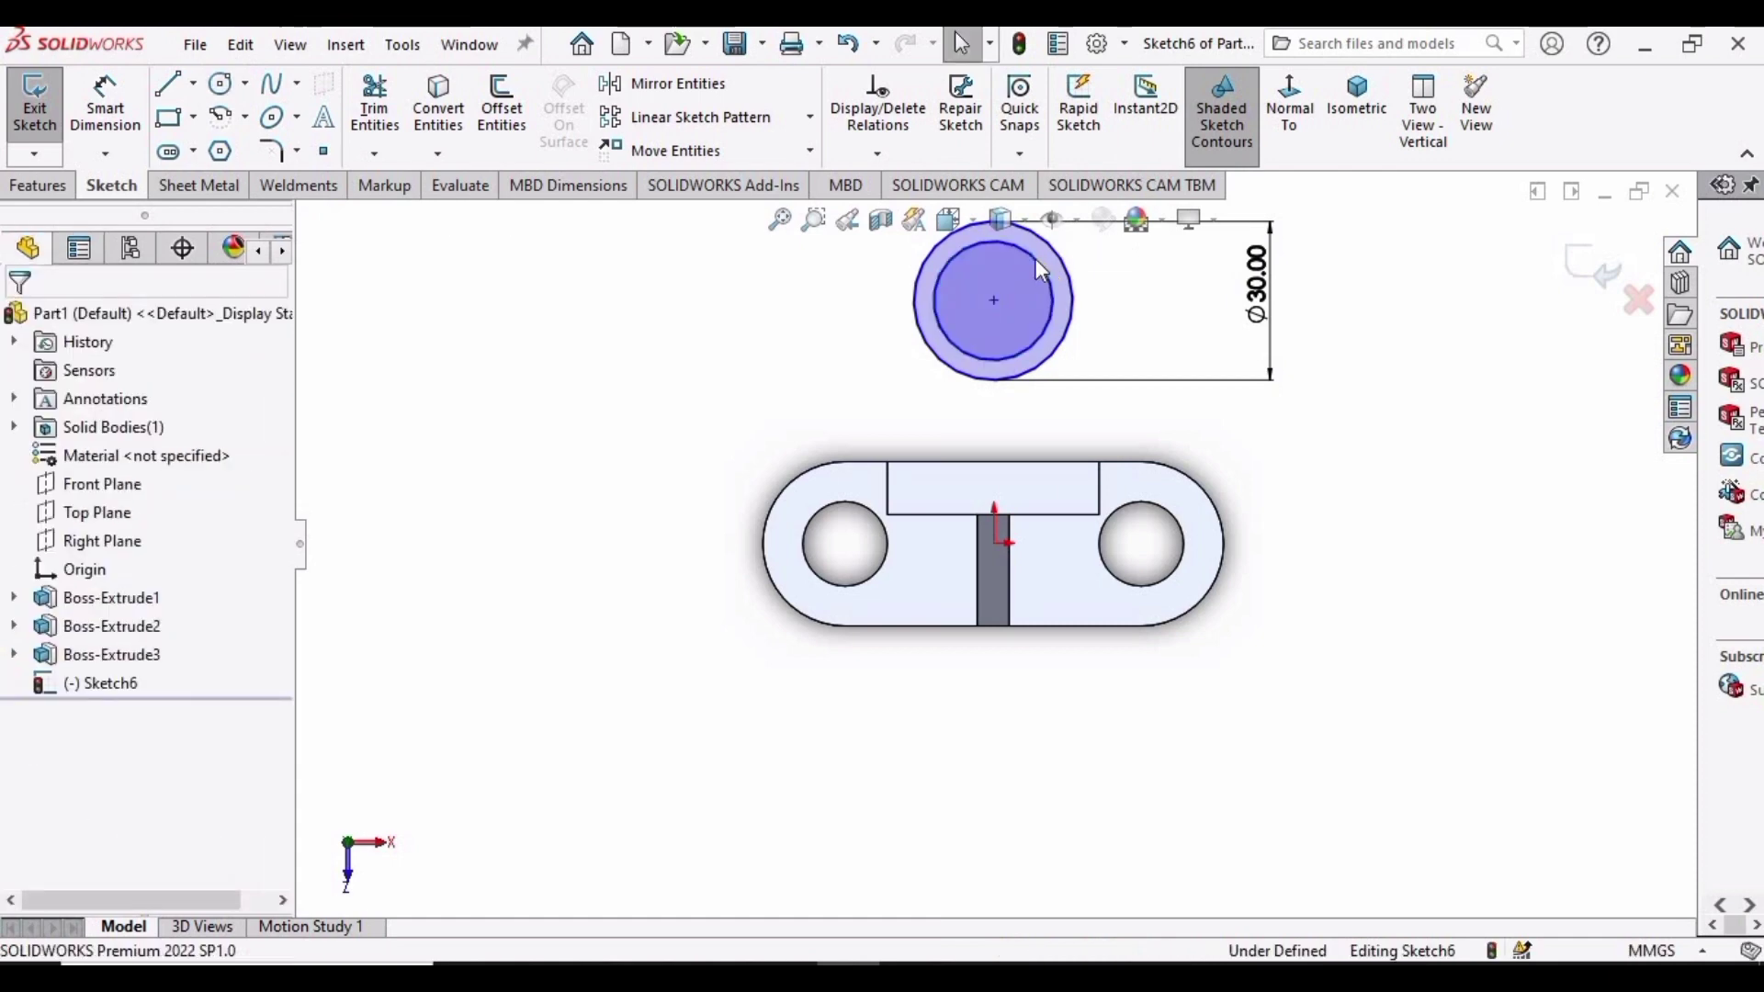
key("f")
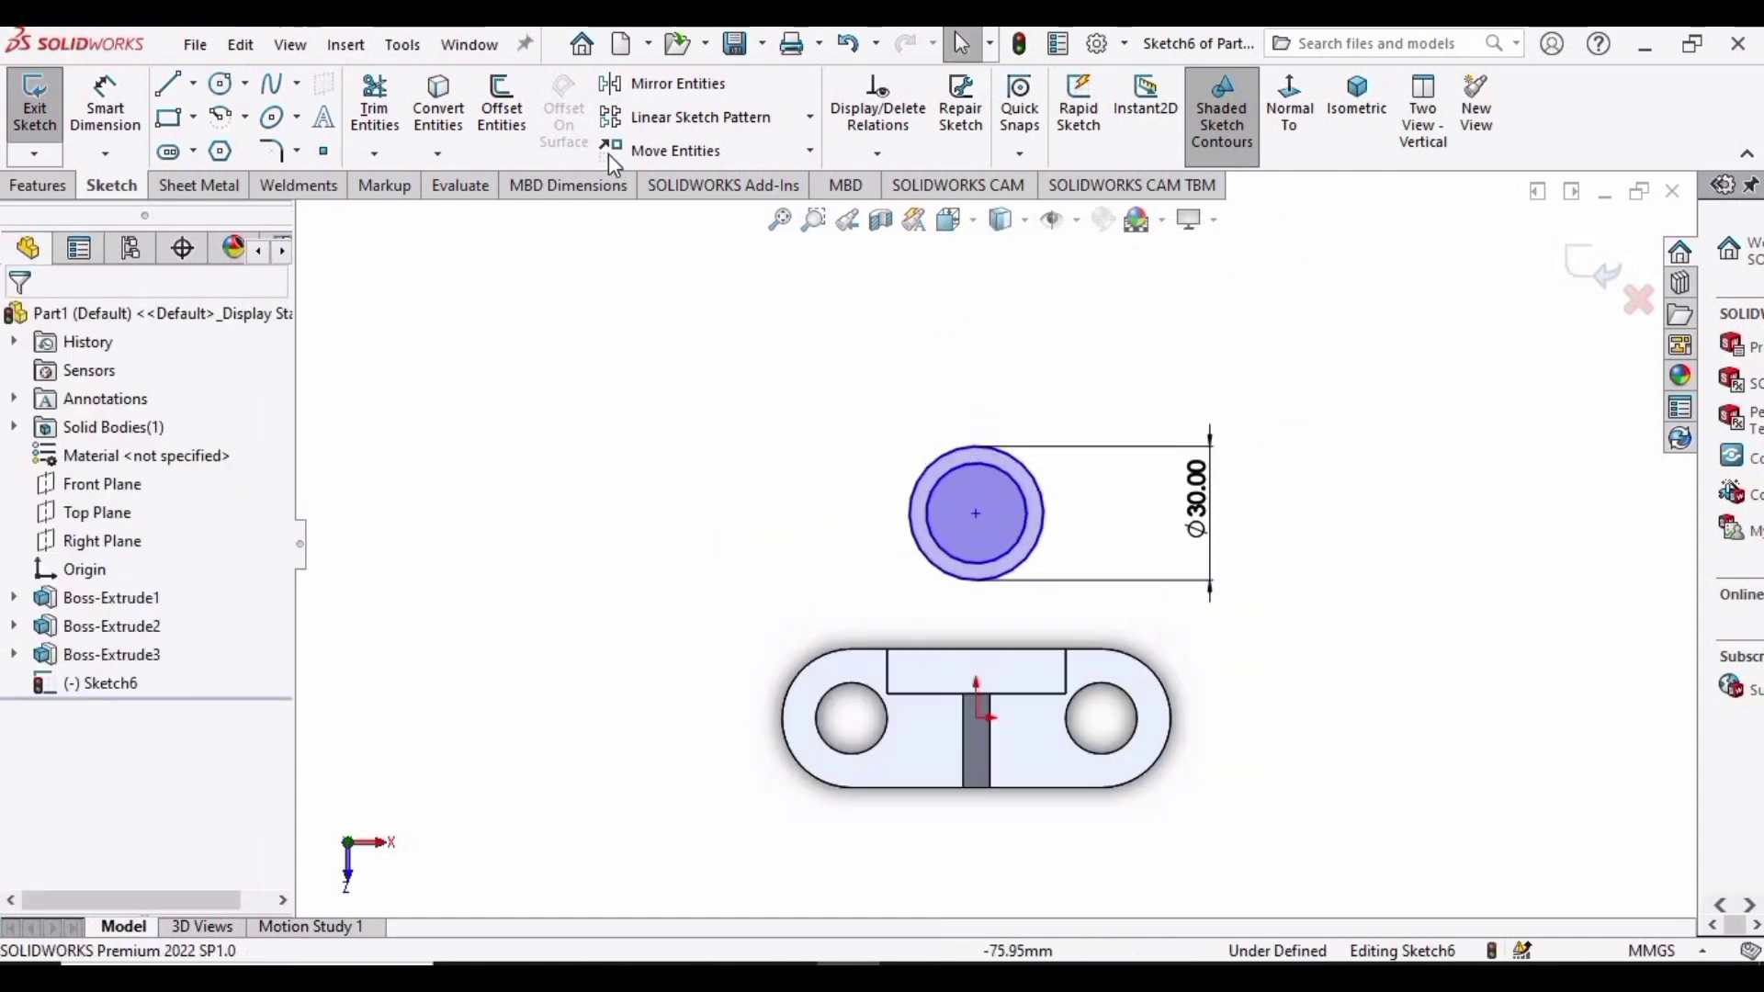
key("ctrl+z")
key("d")
left_click(1028, 532)
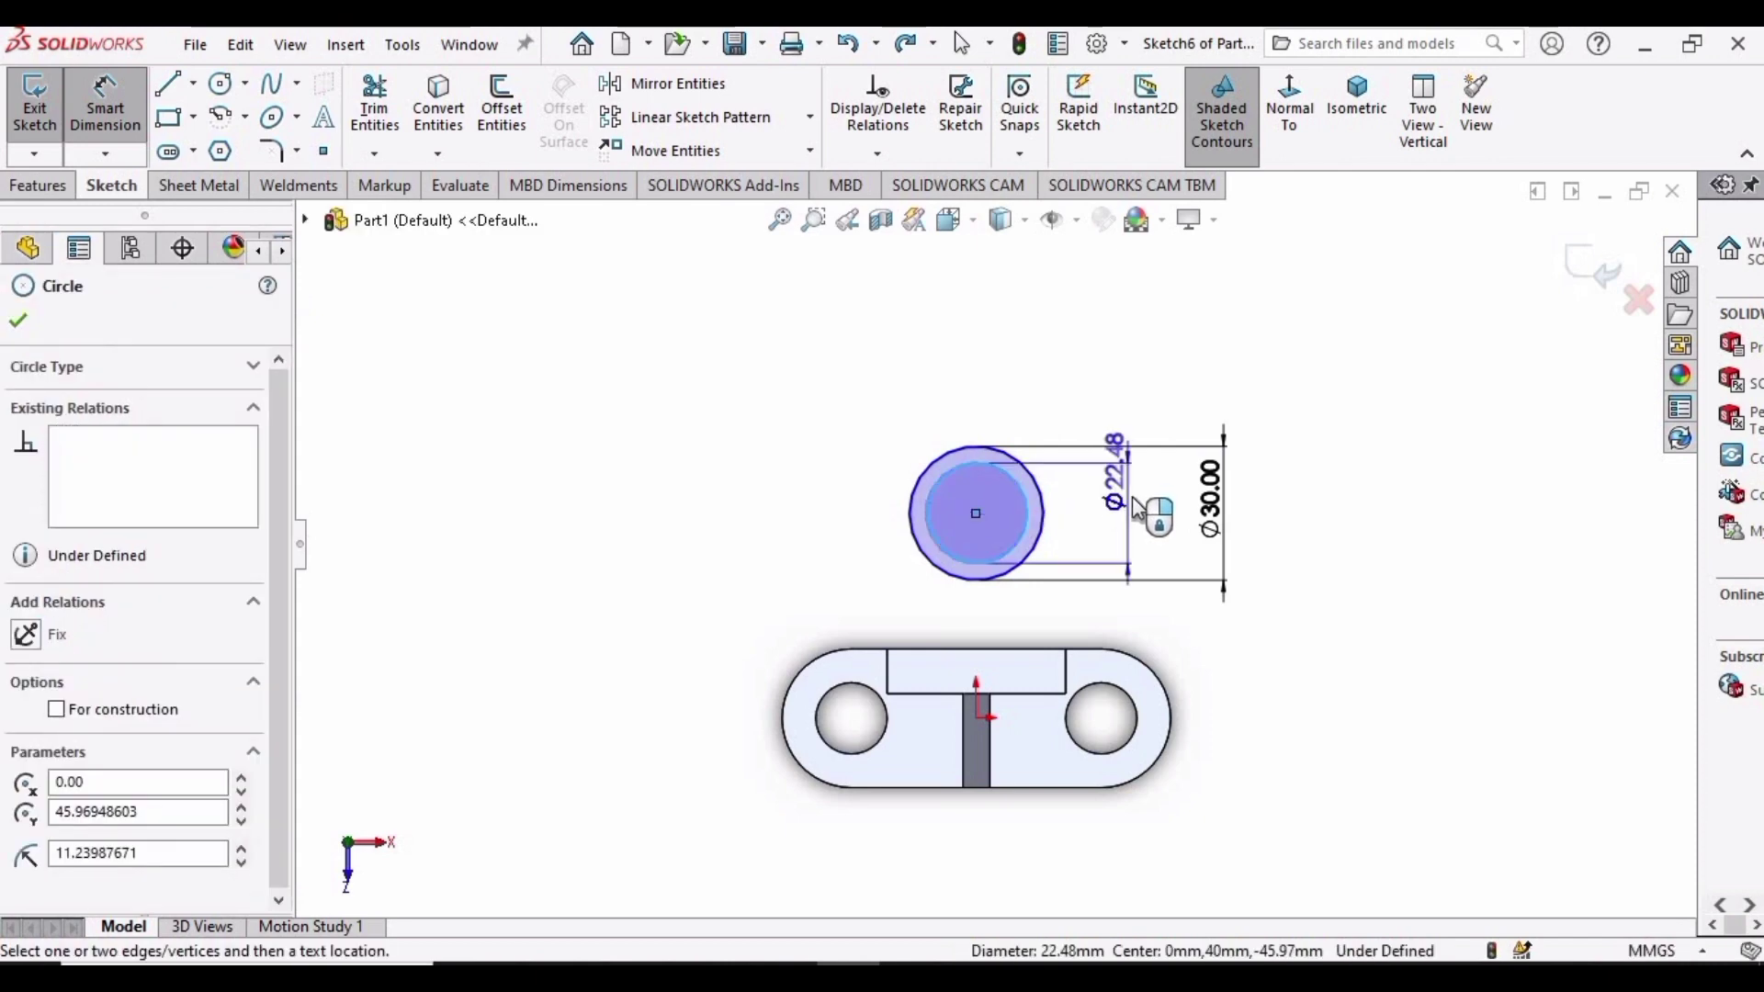
left_click(1139, 510)
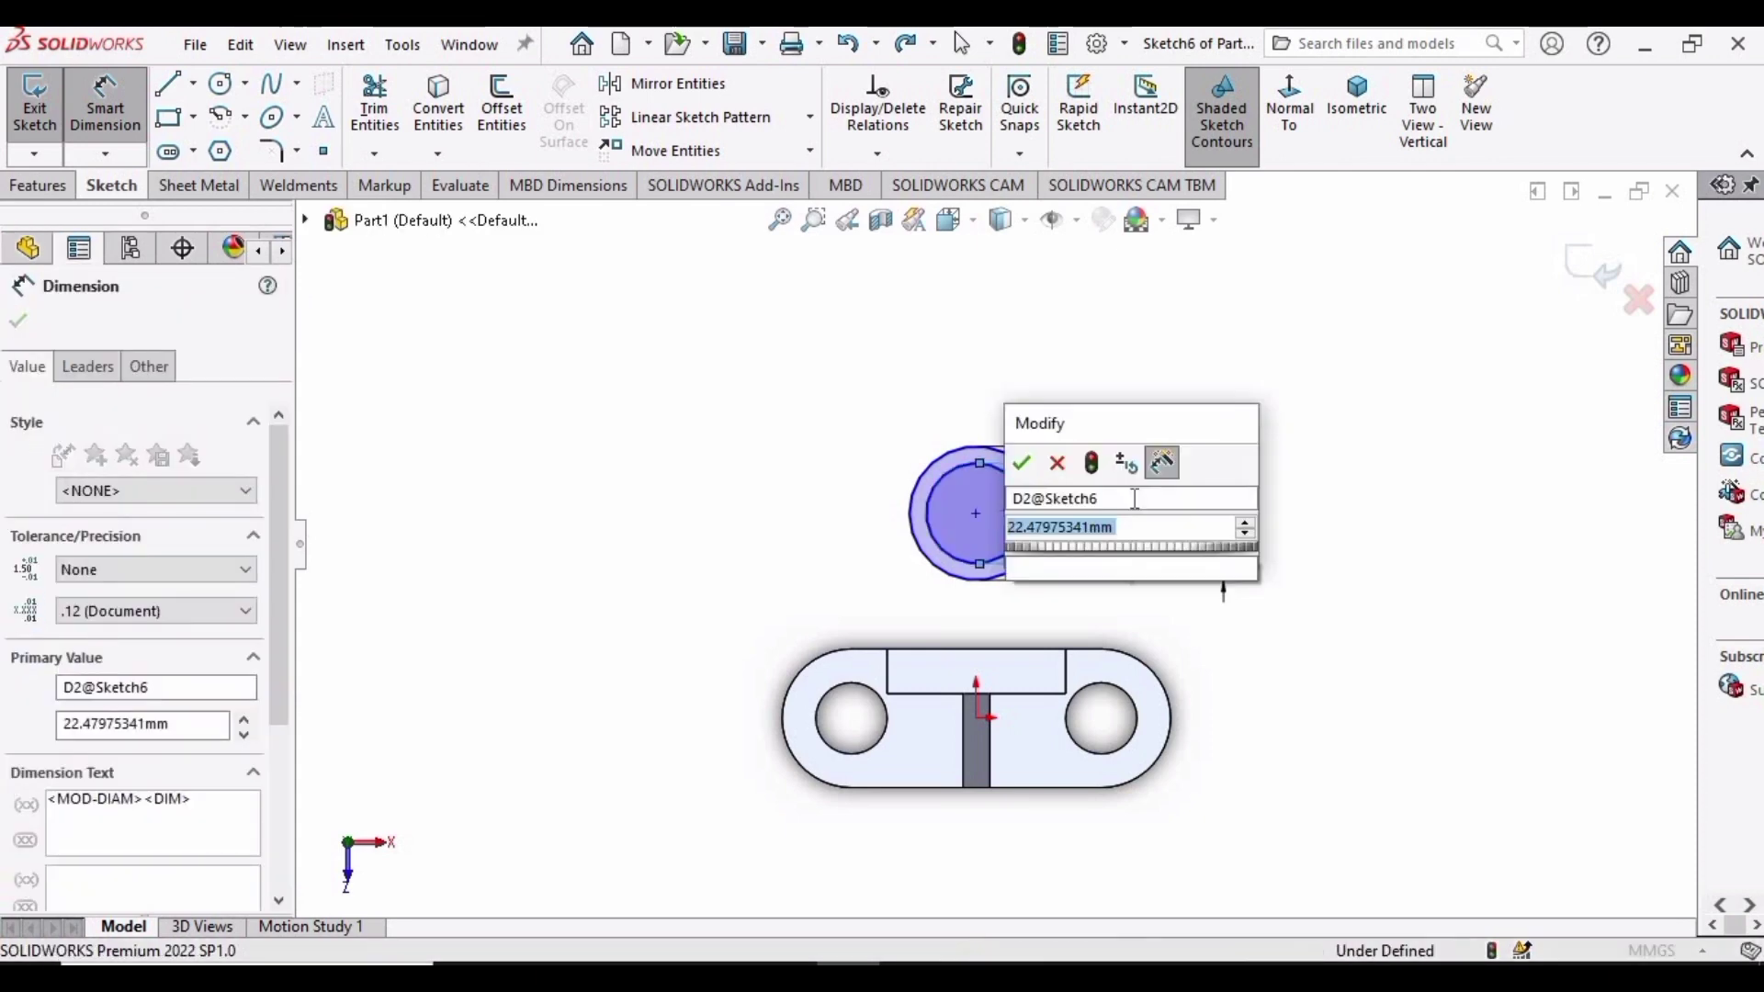
type("20")
key("Return")
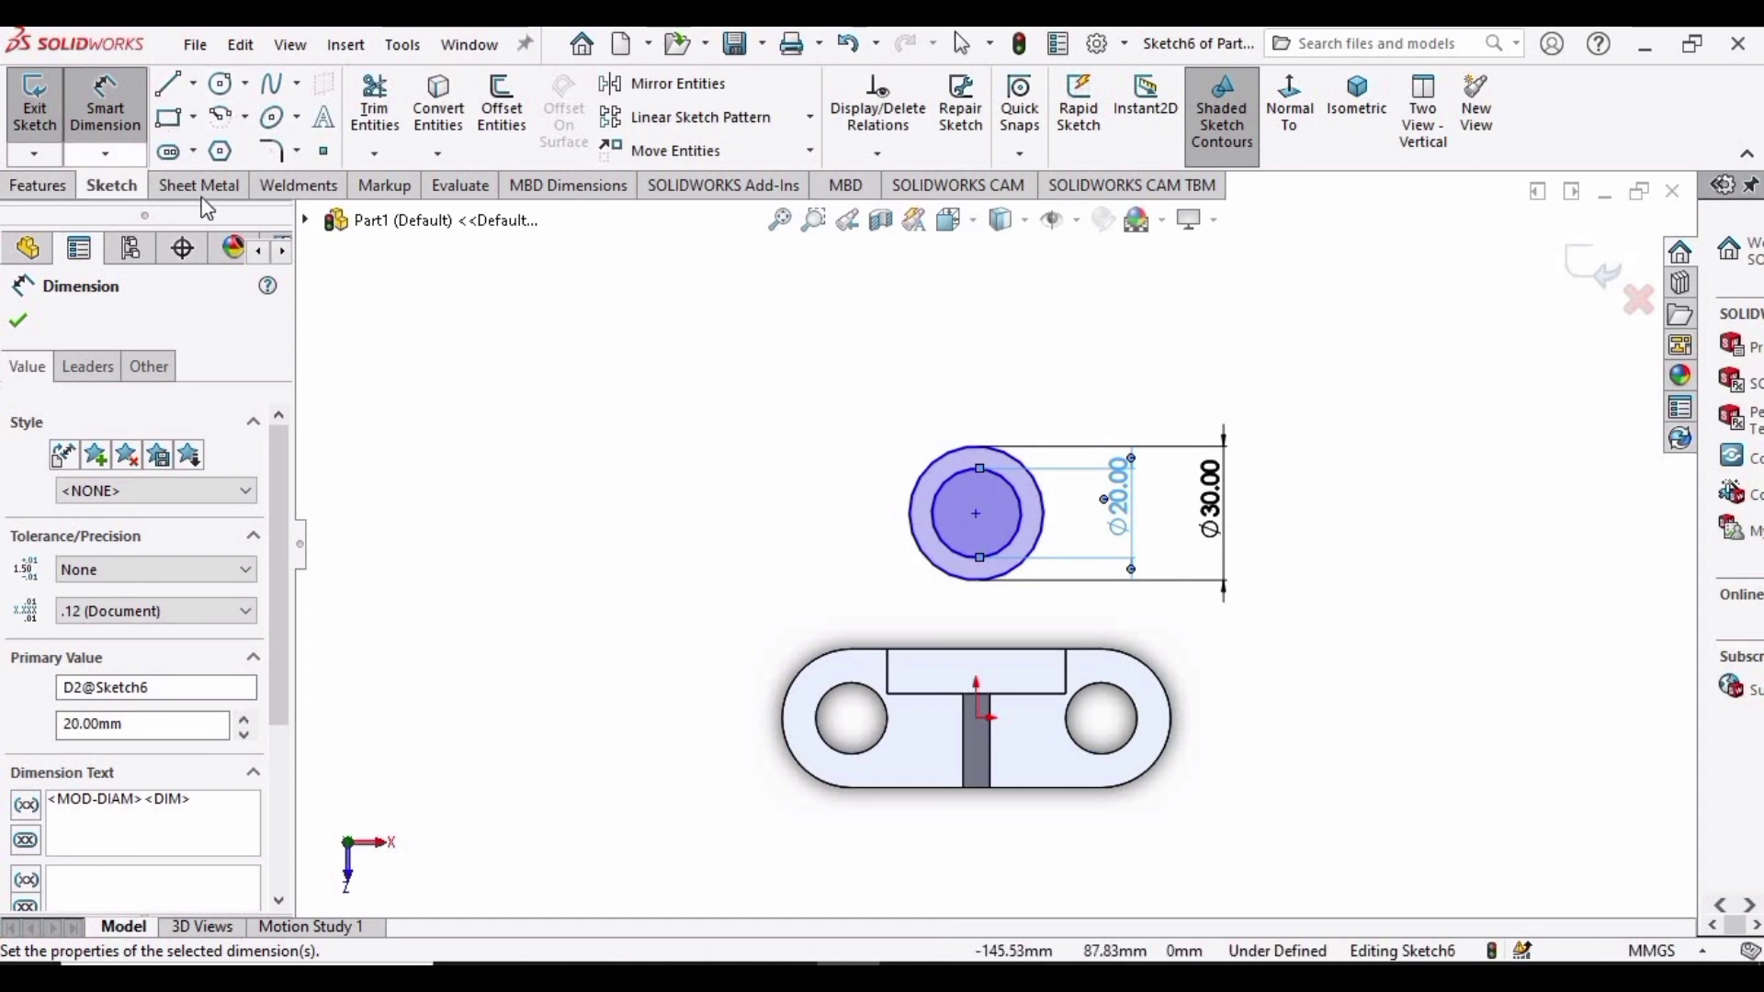
key("Escape")
key("Escape")
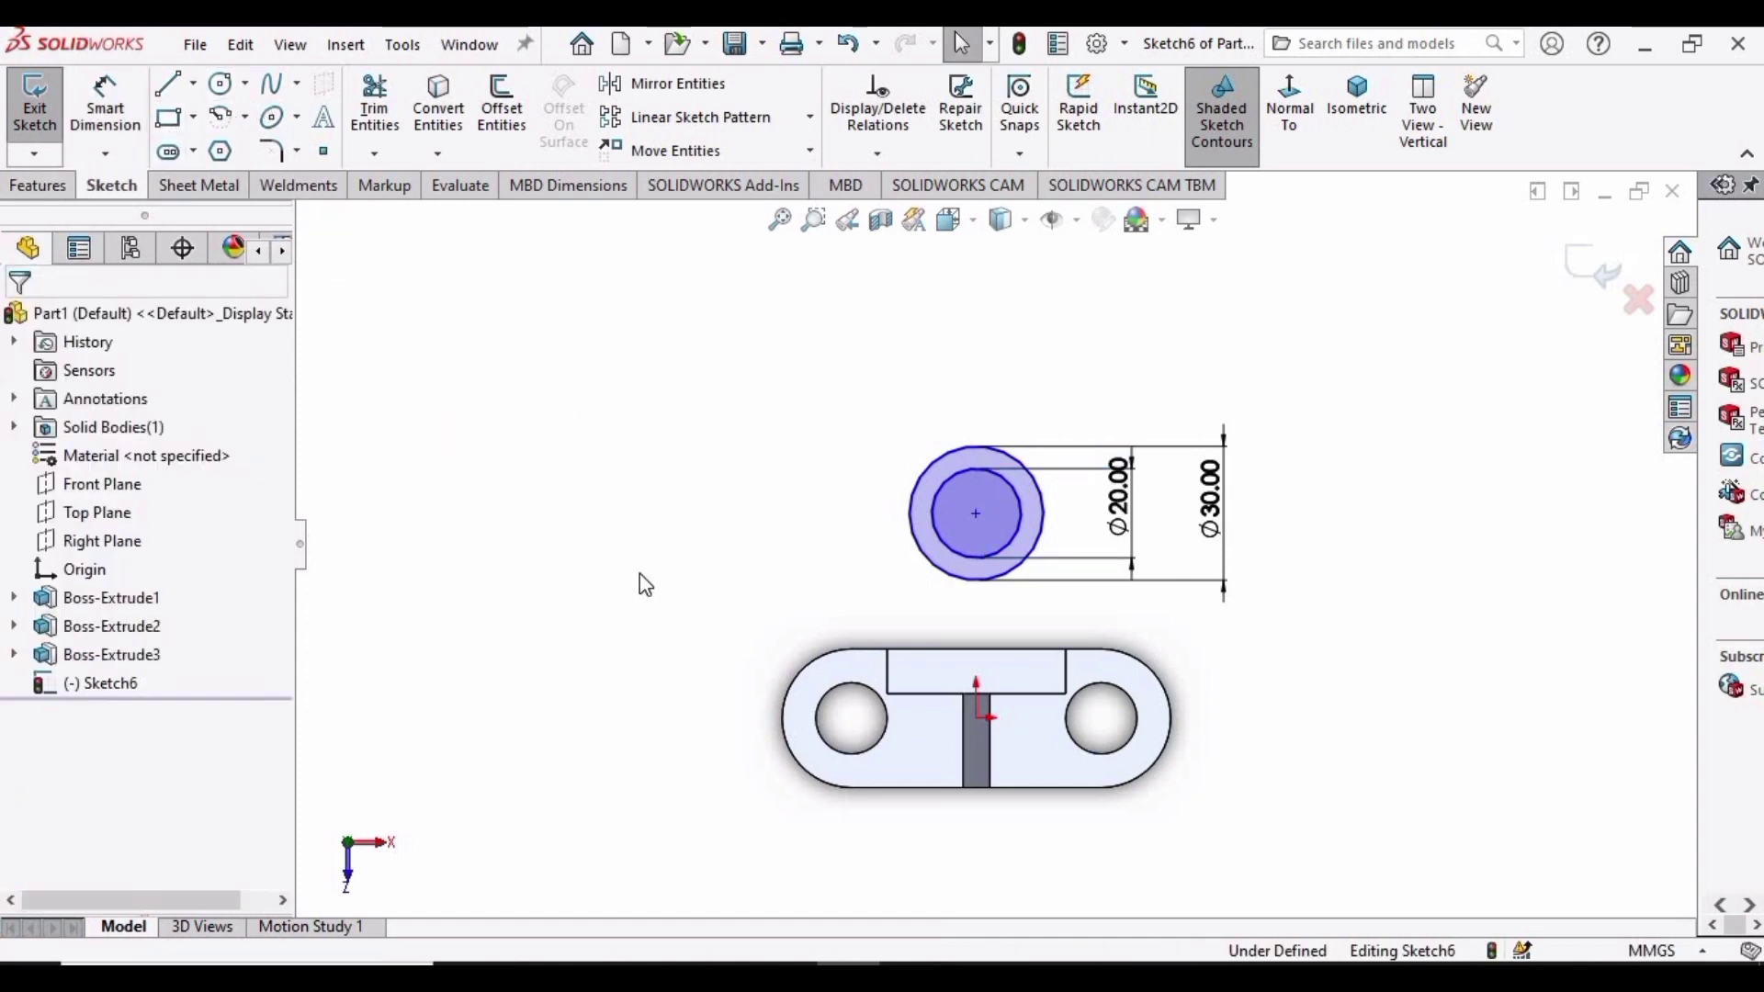
- Align the circles' centre vertically with the sketch origin
left_click(973, 713)
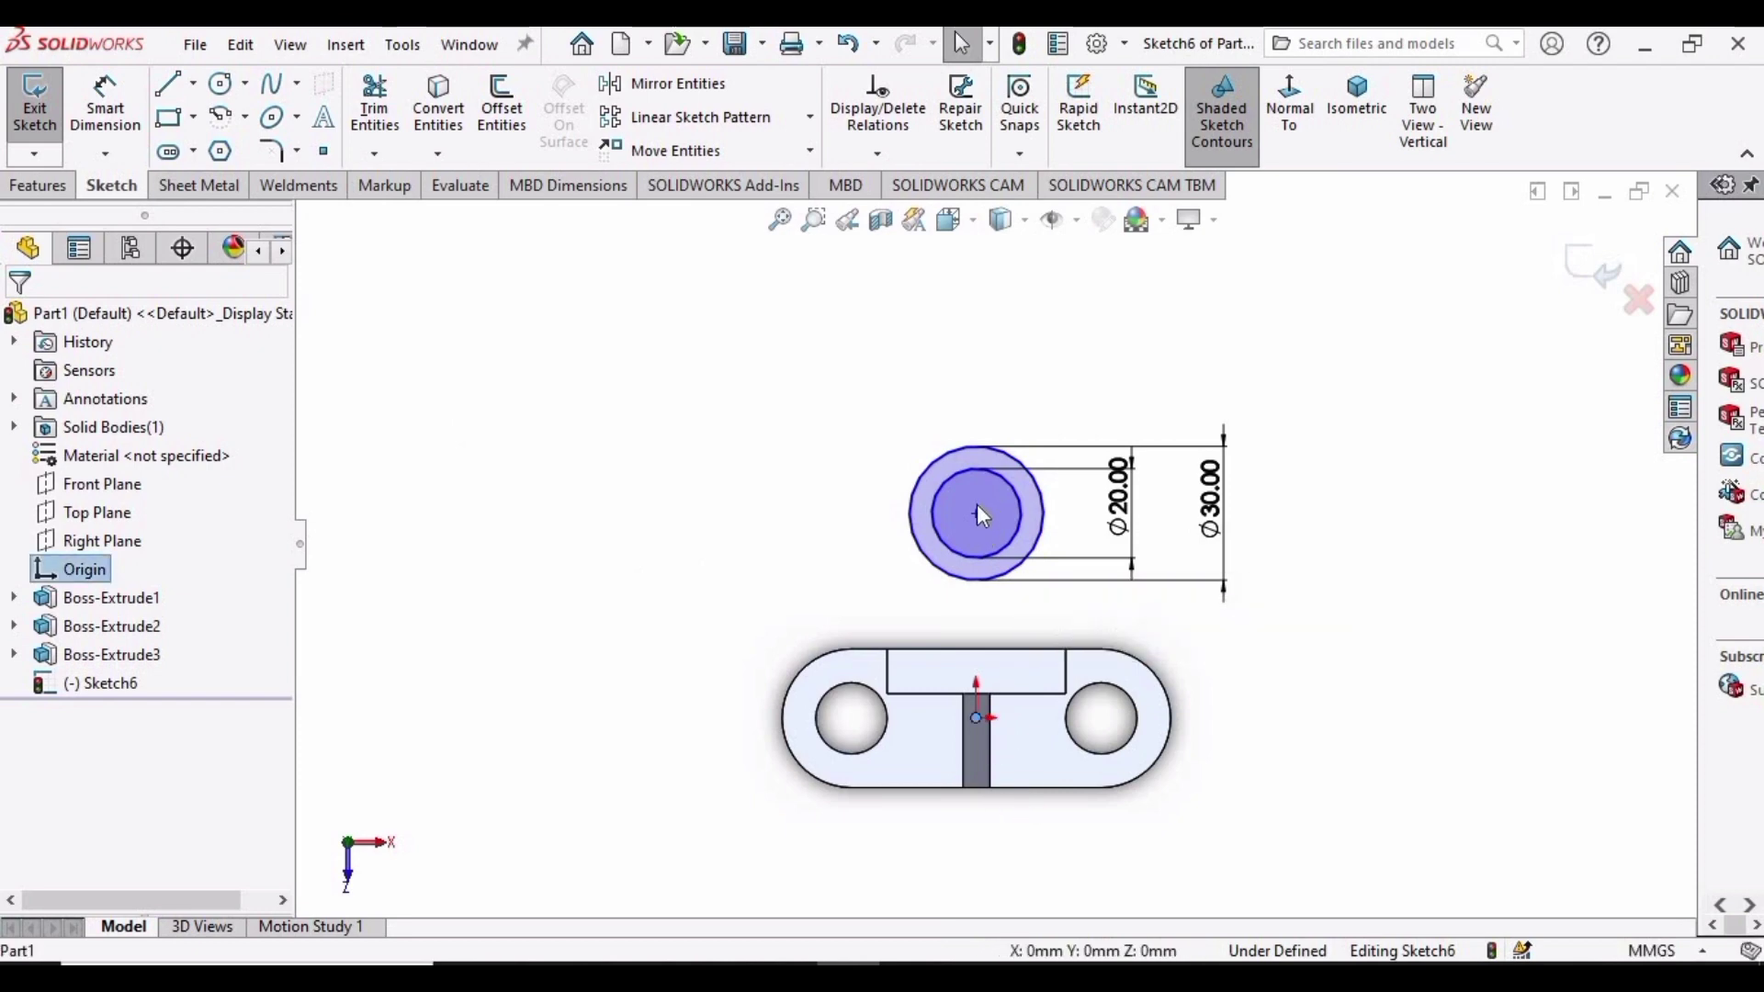
left_click(976, 515, "ctrl")
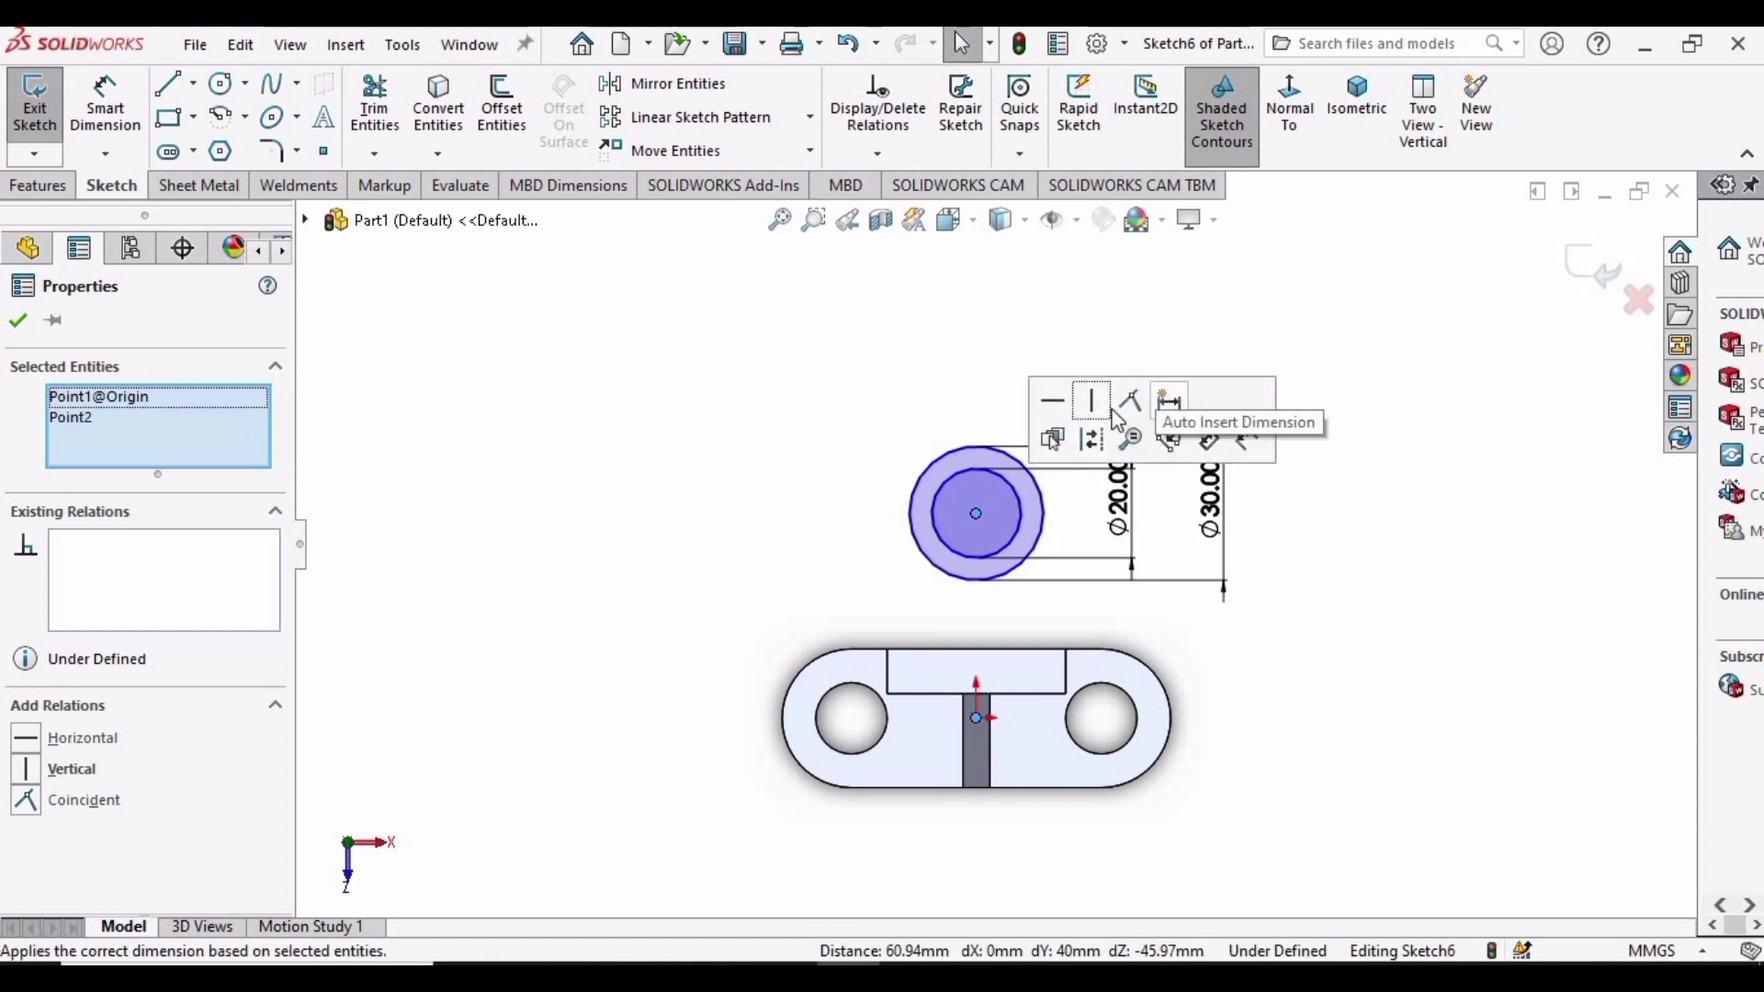
left_click(1094, 411)
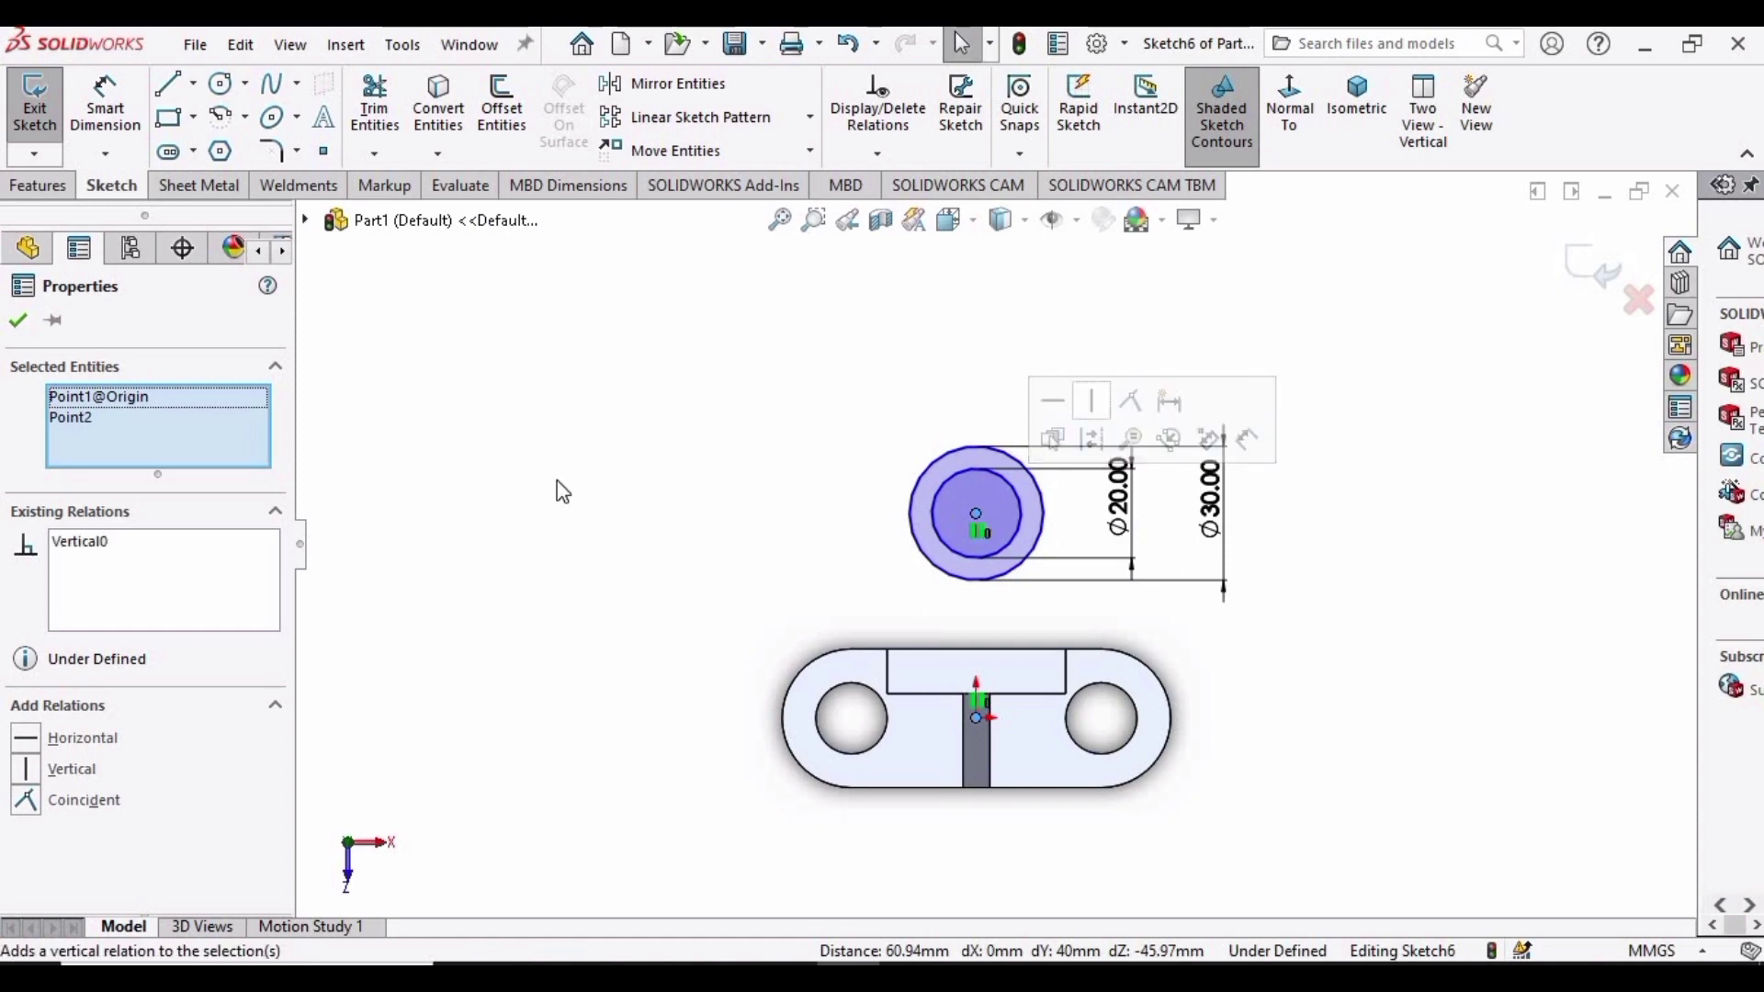
left_click(560, 487)
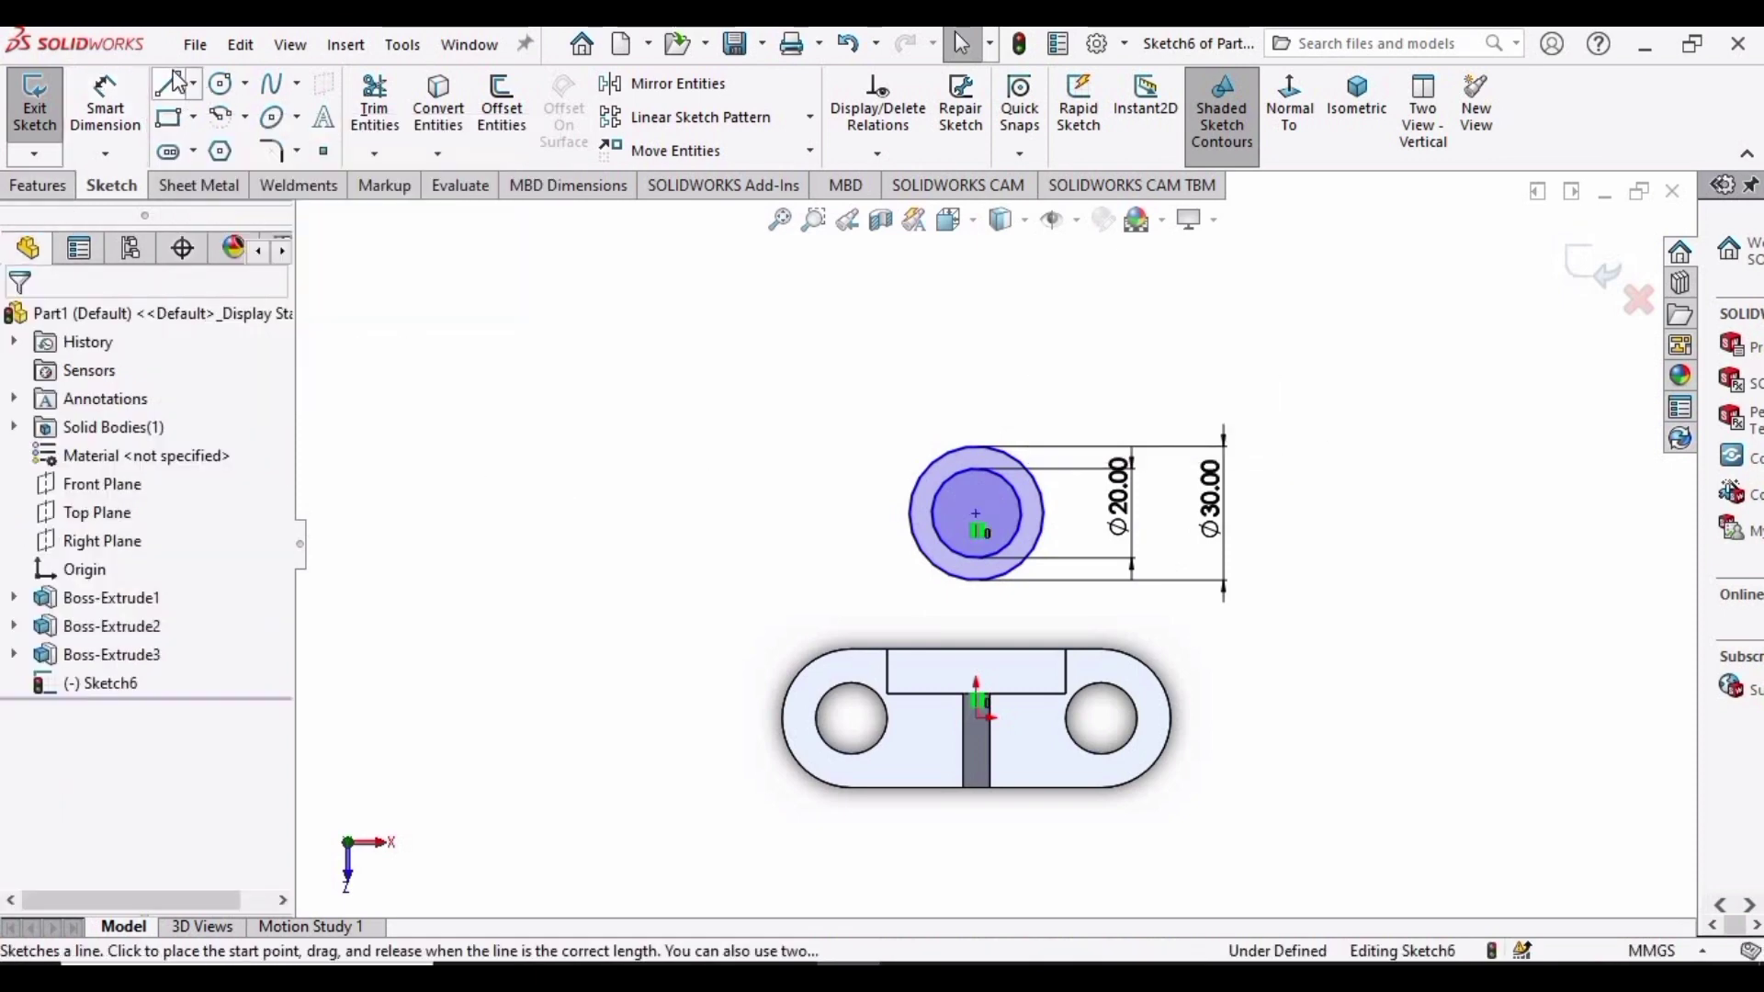
- Draw side lines from the block's top-left and top-right corners up to the Ø30 circle
left_click(171, 84)
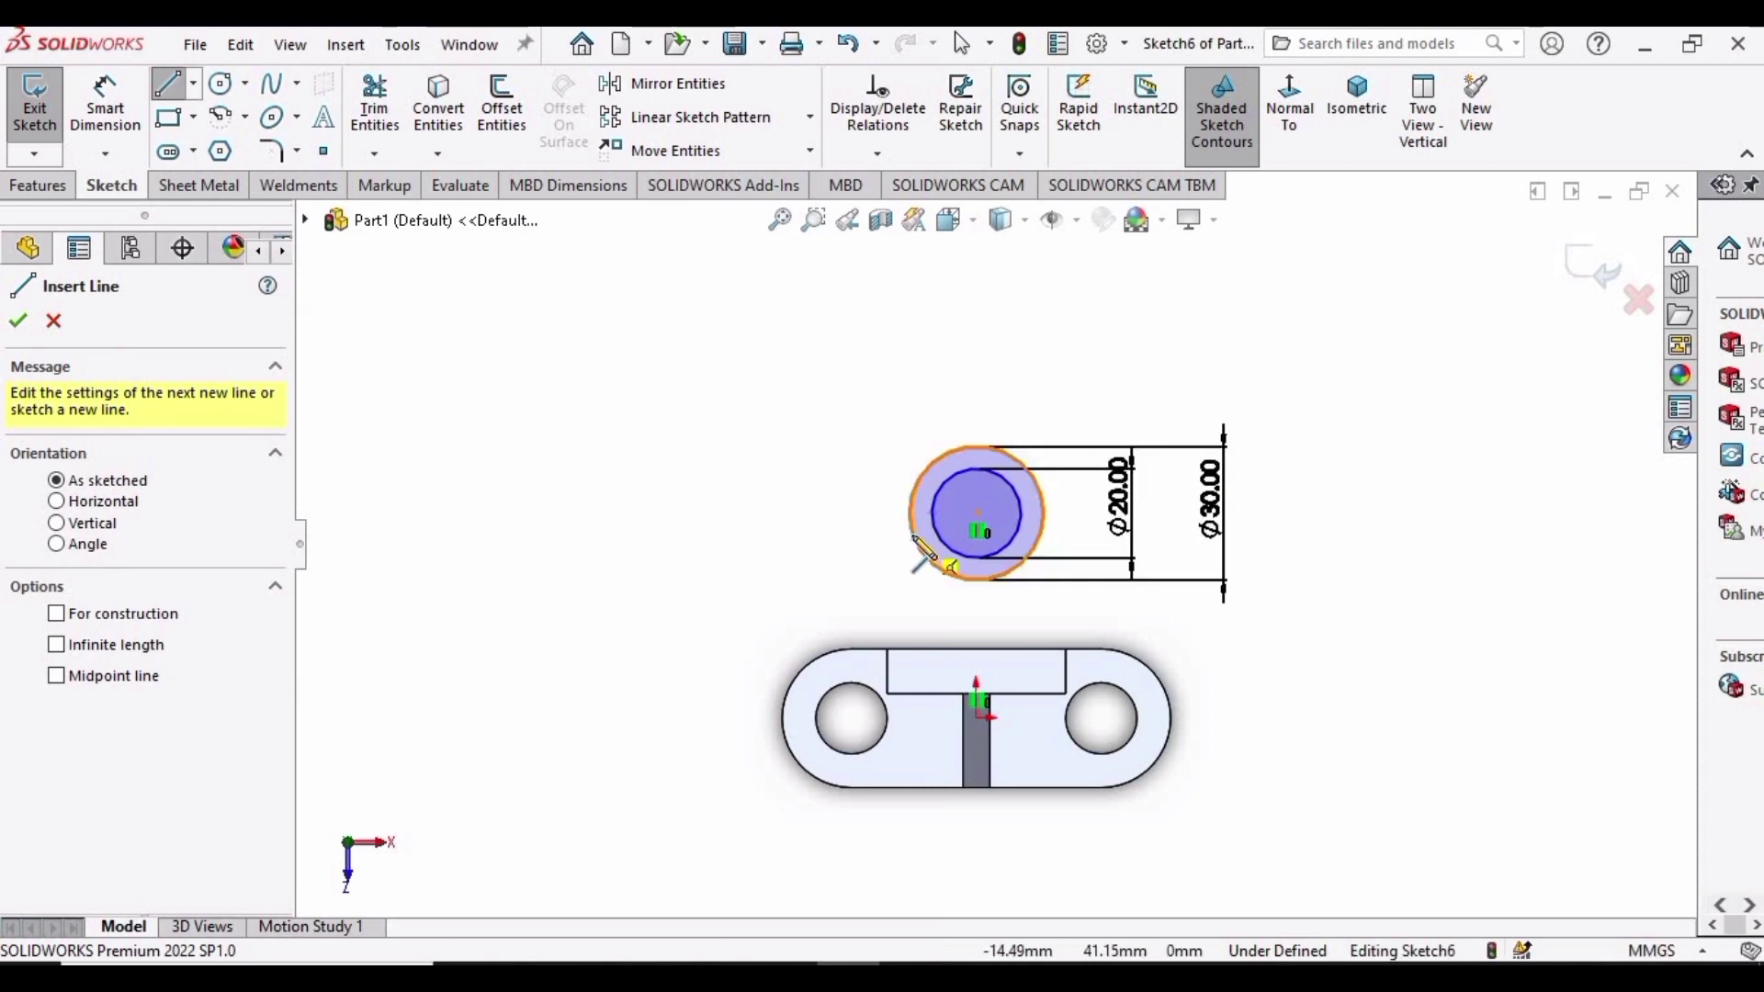
left_click(888, 650)
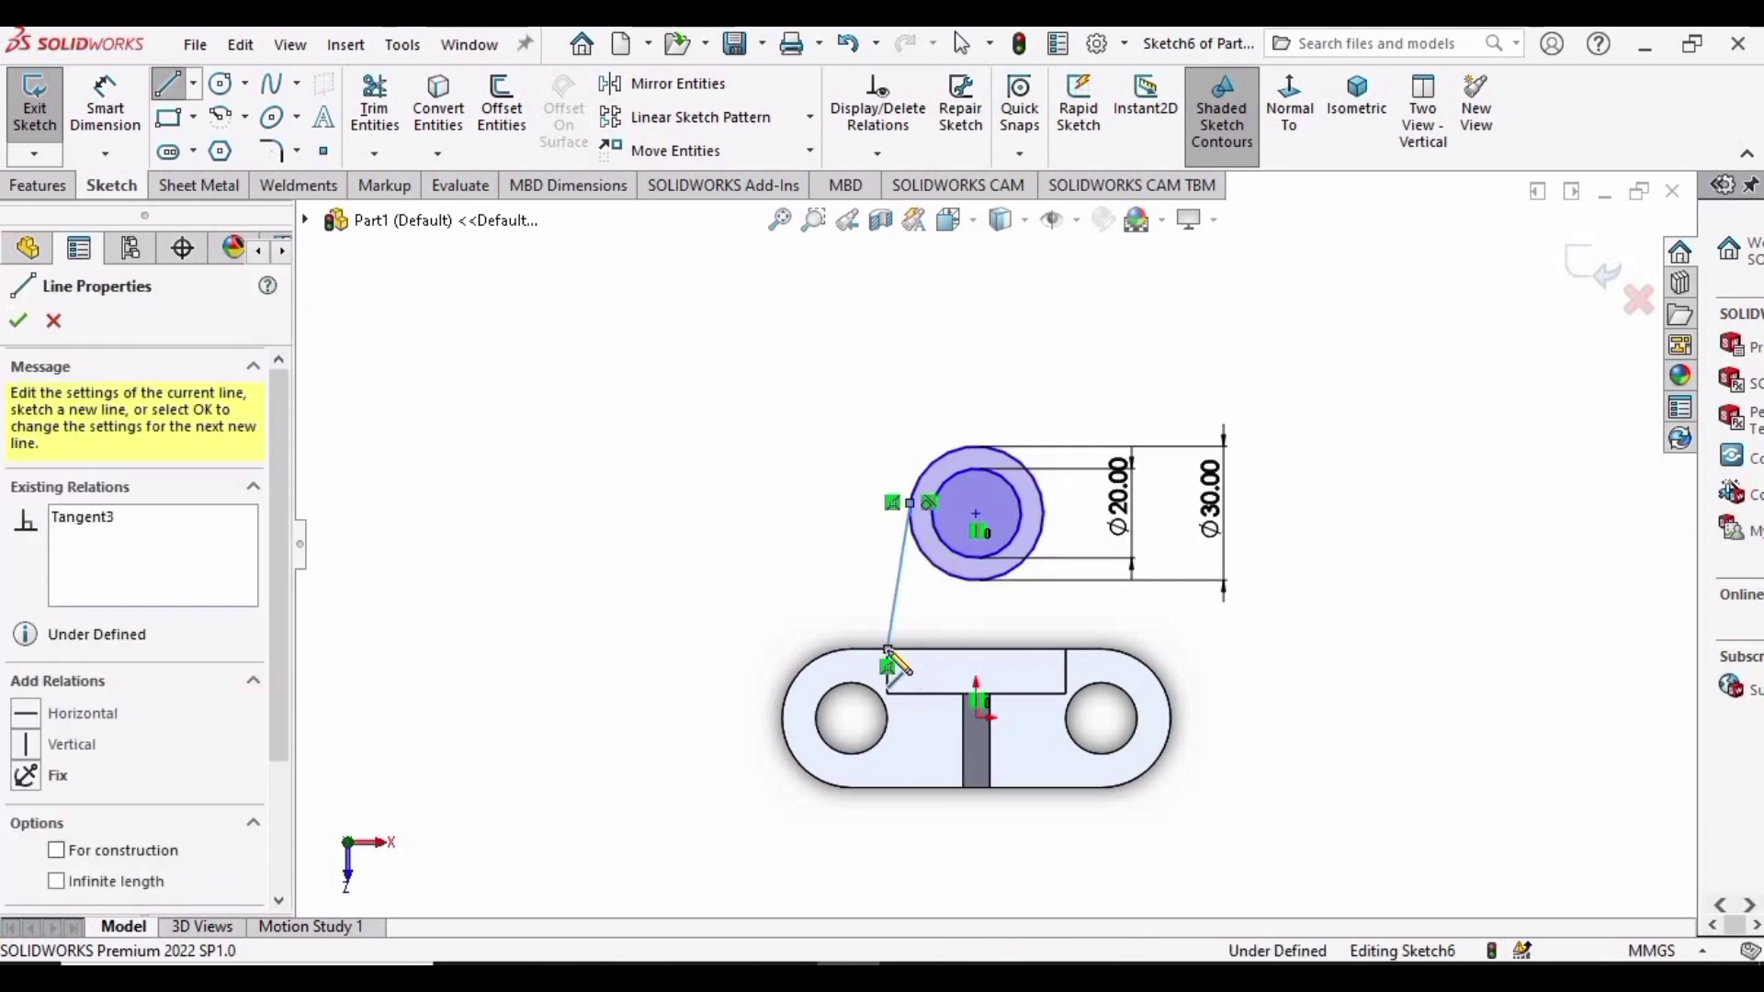
key("Escape")
key("Escape")
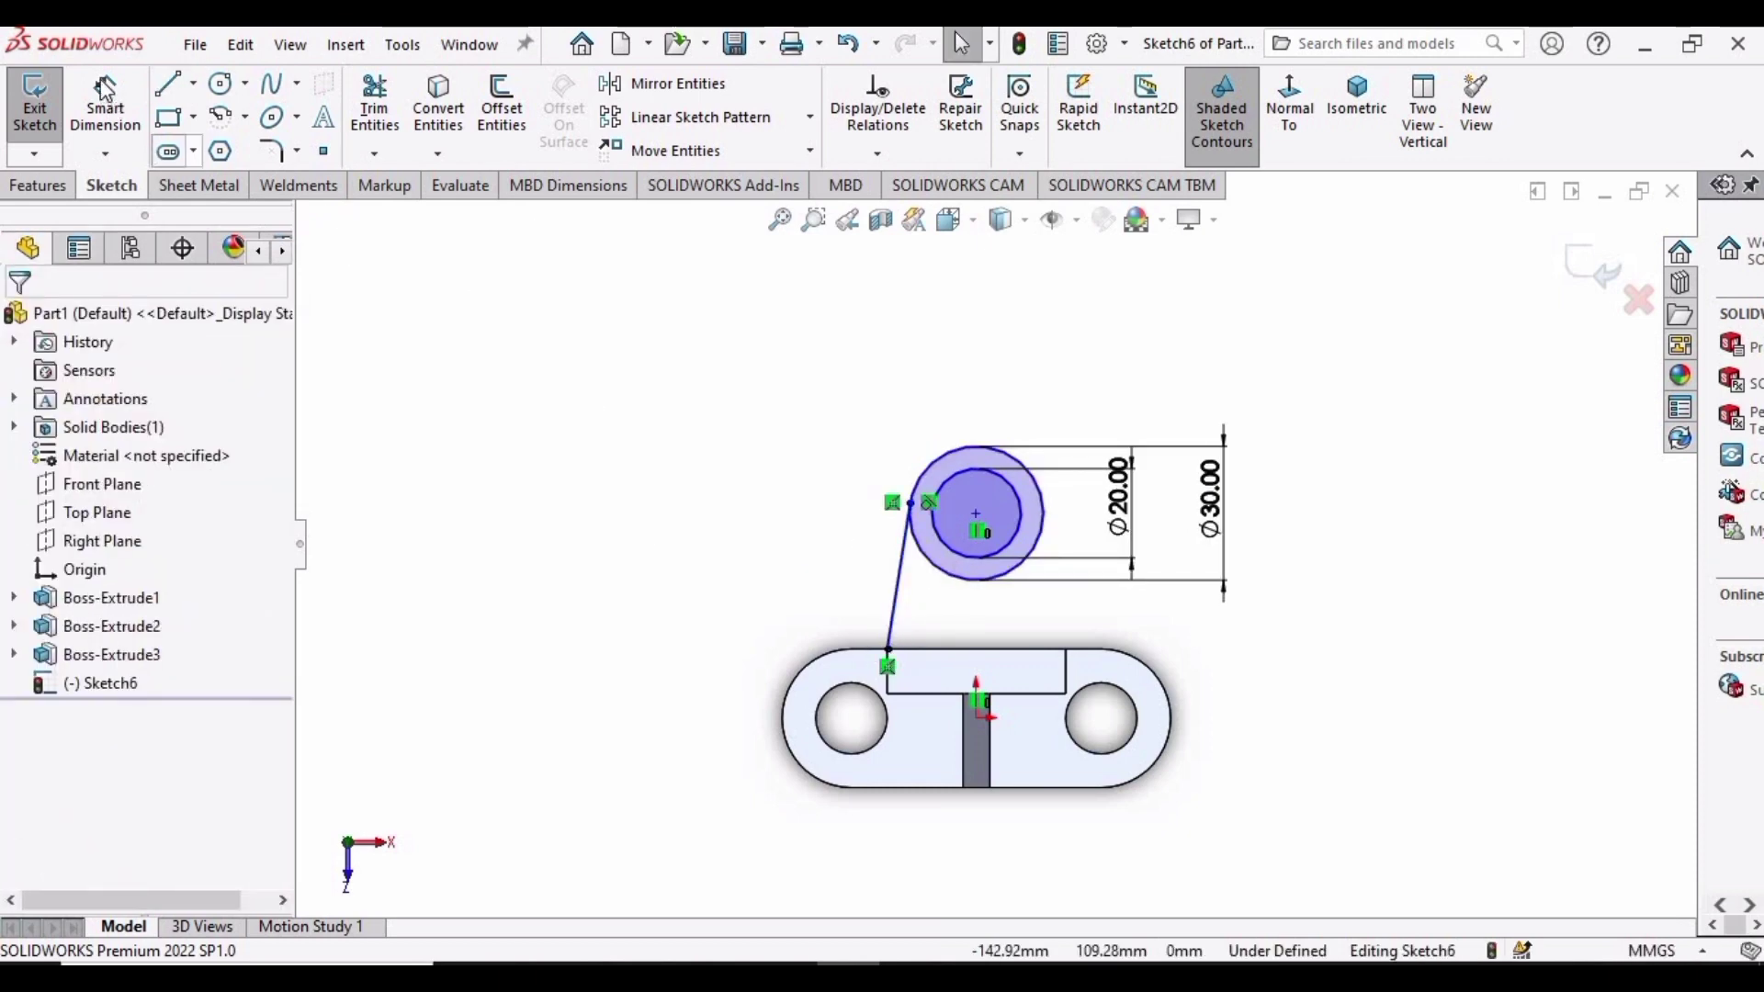
left_click(167, 84)
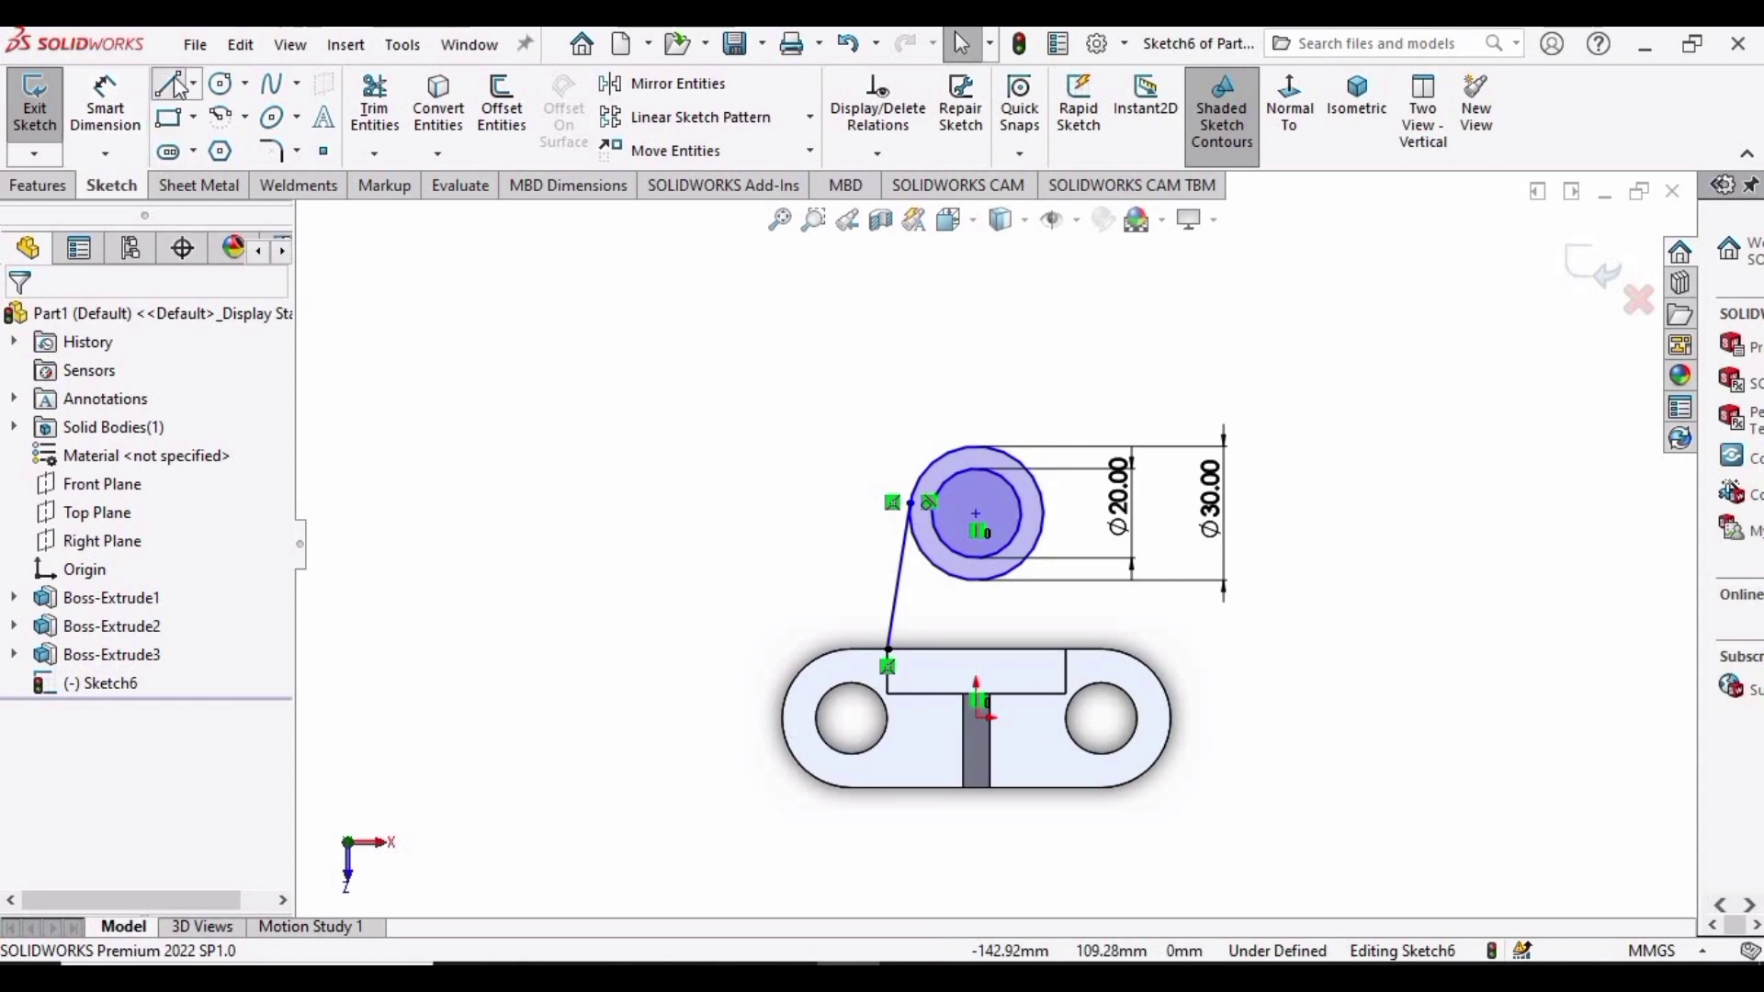
left_click(1065, 649)
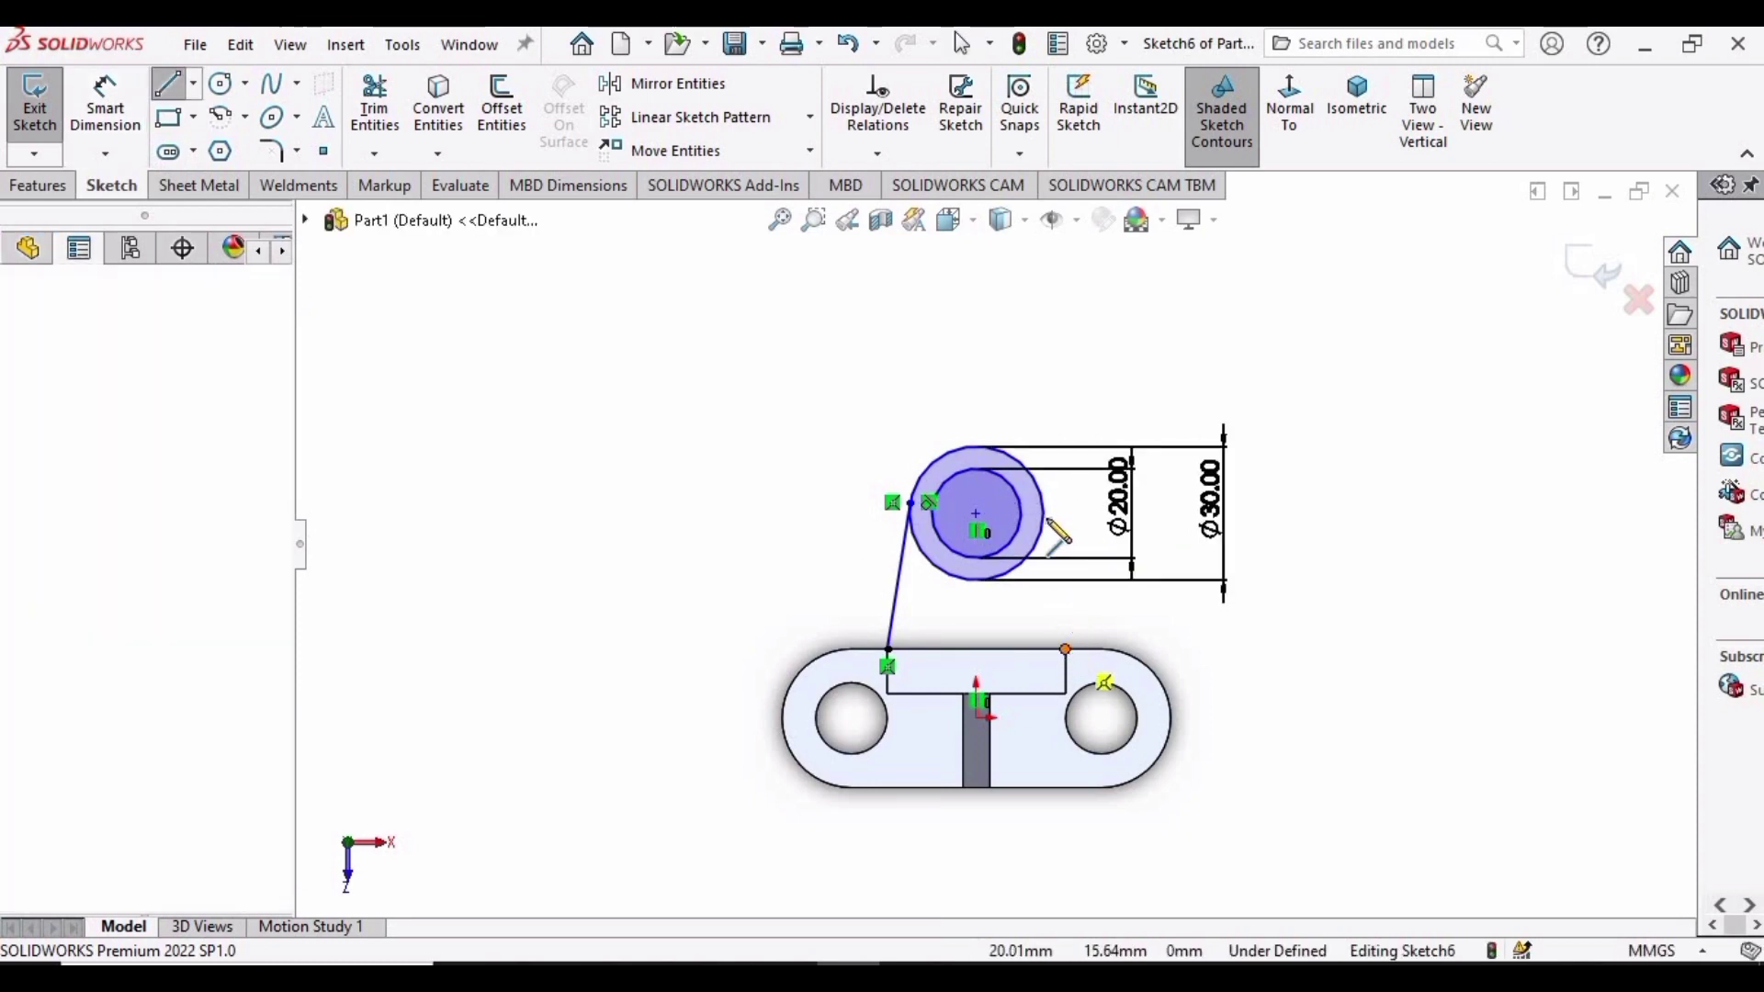
left_click(1046, 540)
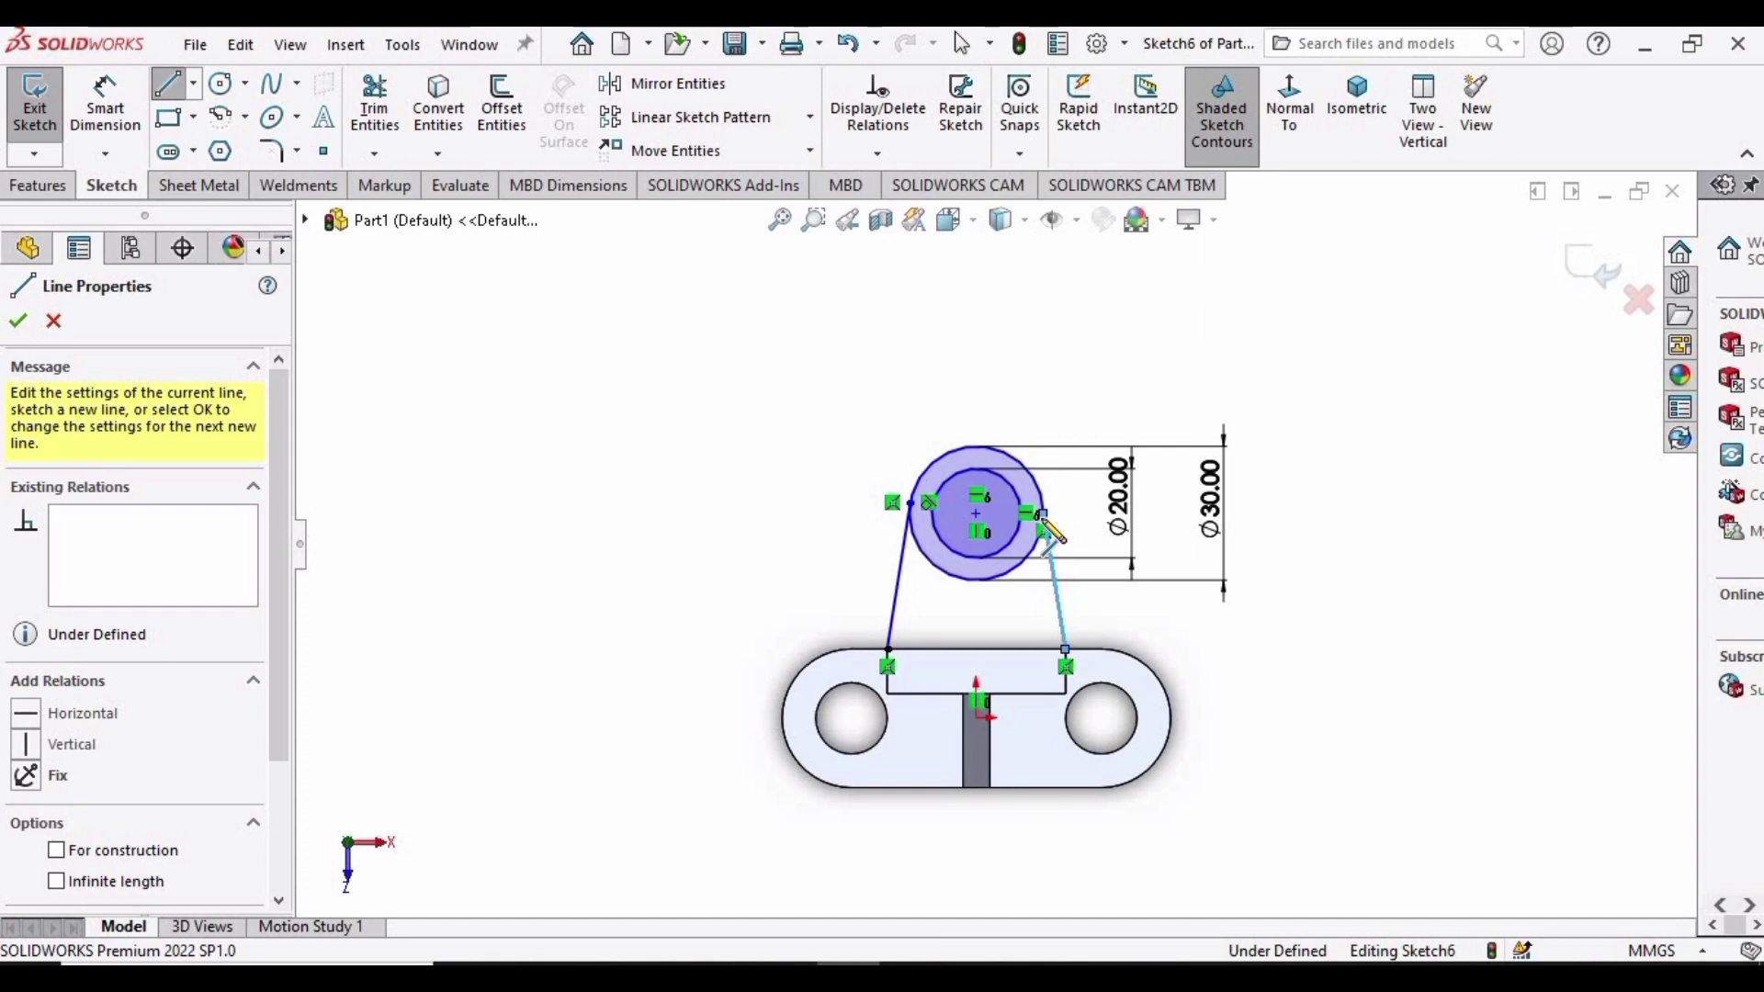
key("Escape")
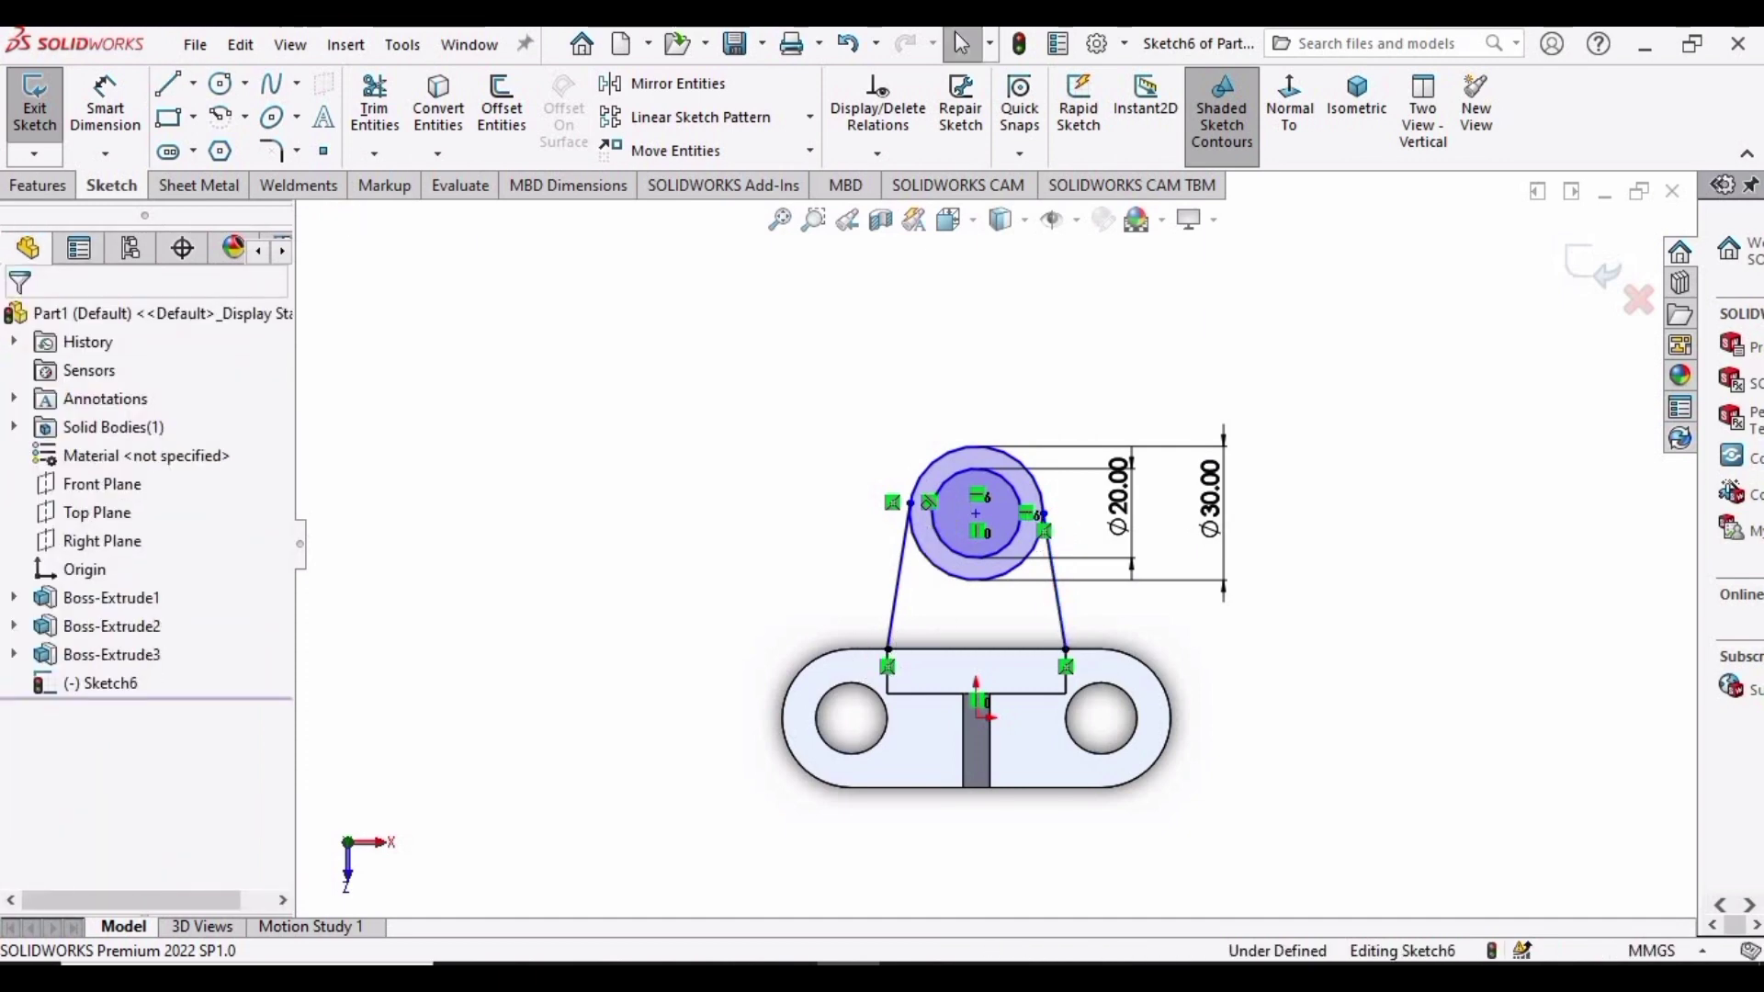
- Add tangent relations between the Ø30 circle and the left and right side lines
left_click(927, 565)
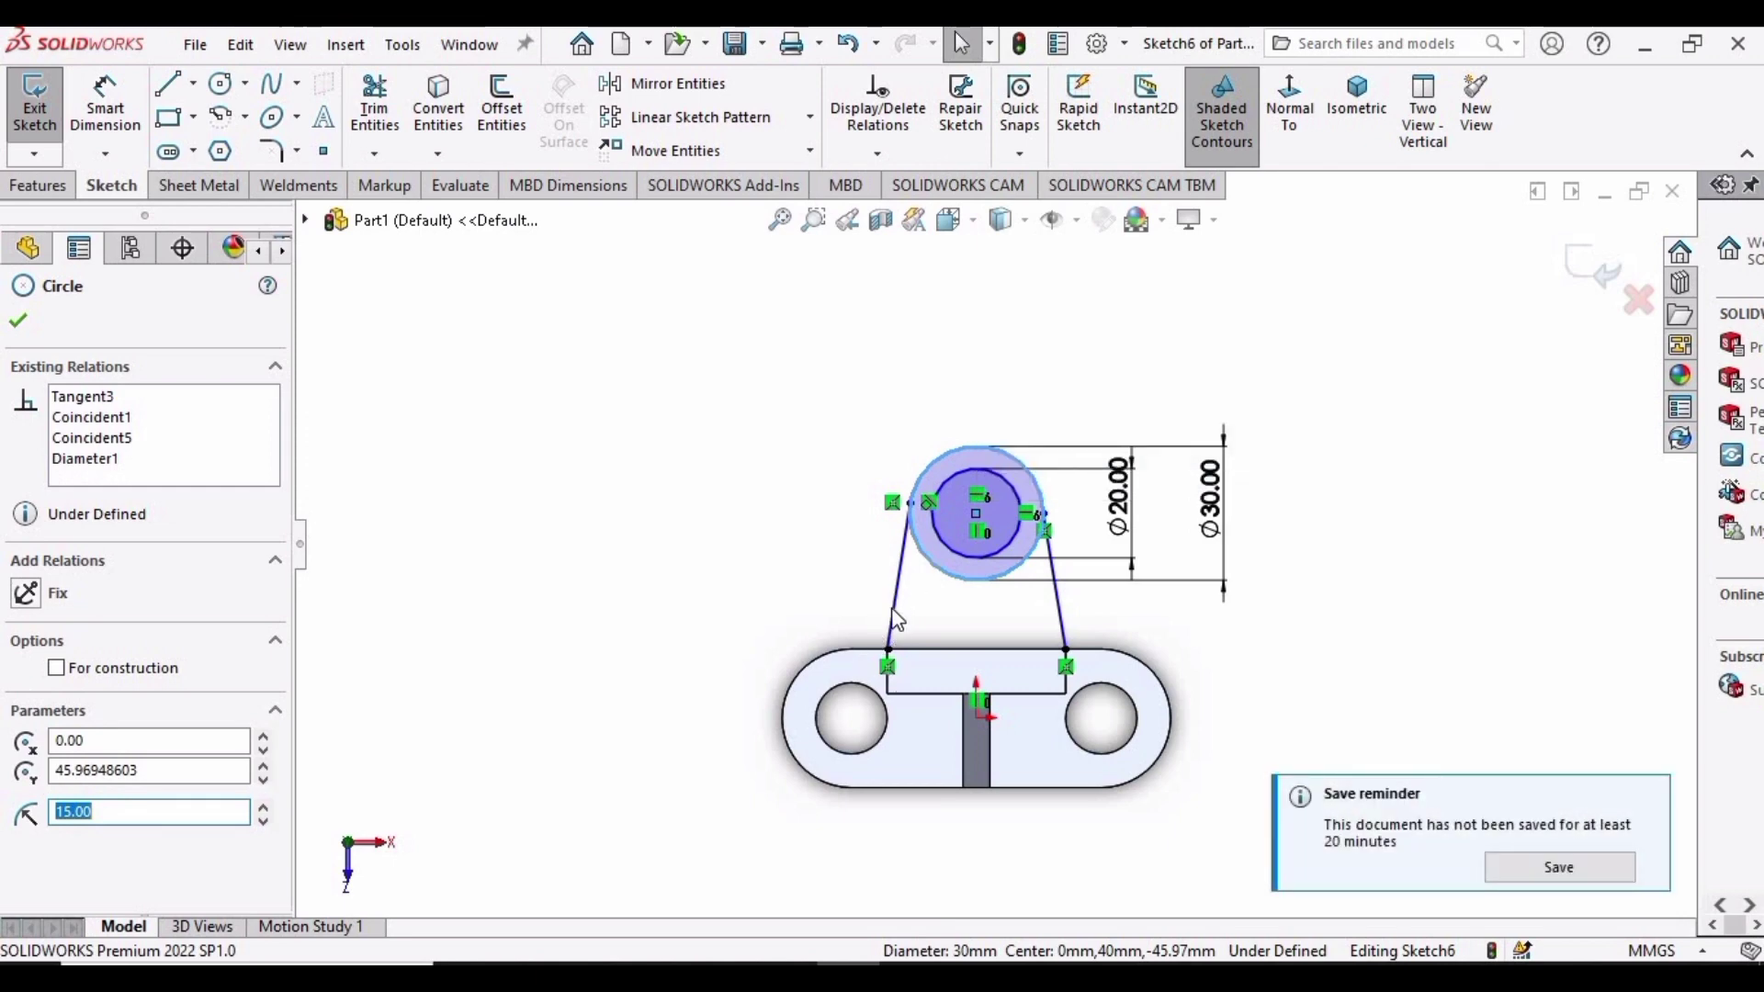
left_click(896, 620, "ctrl")
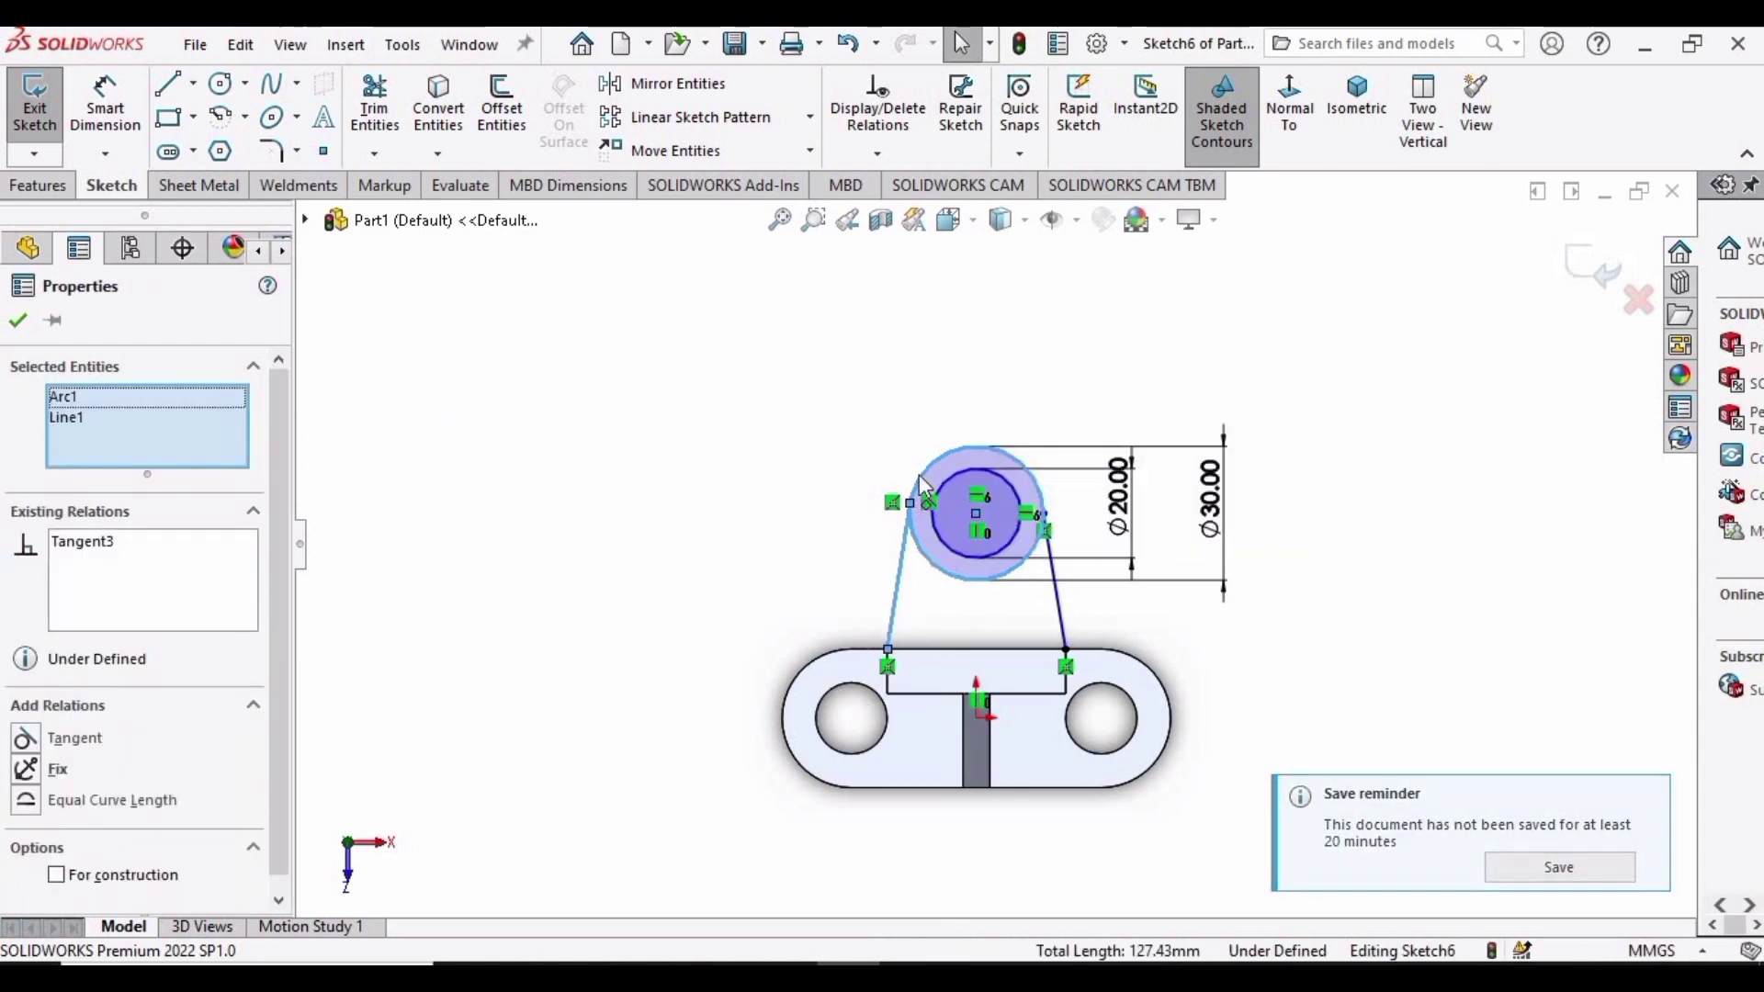
left_click(73, 746)
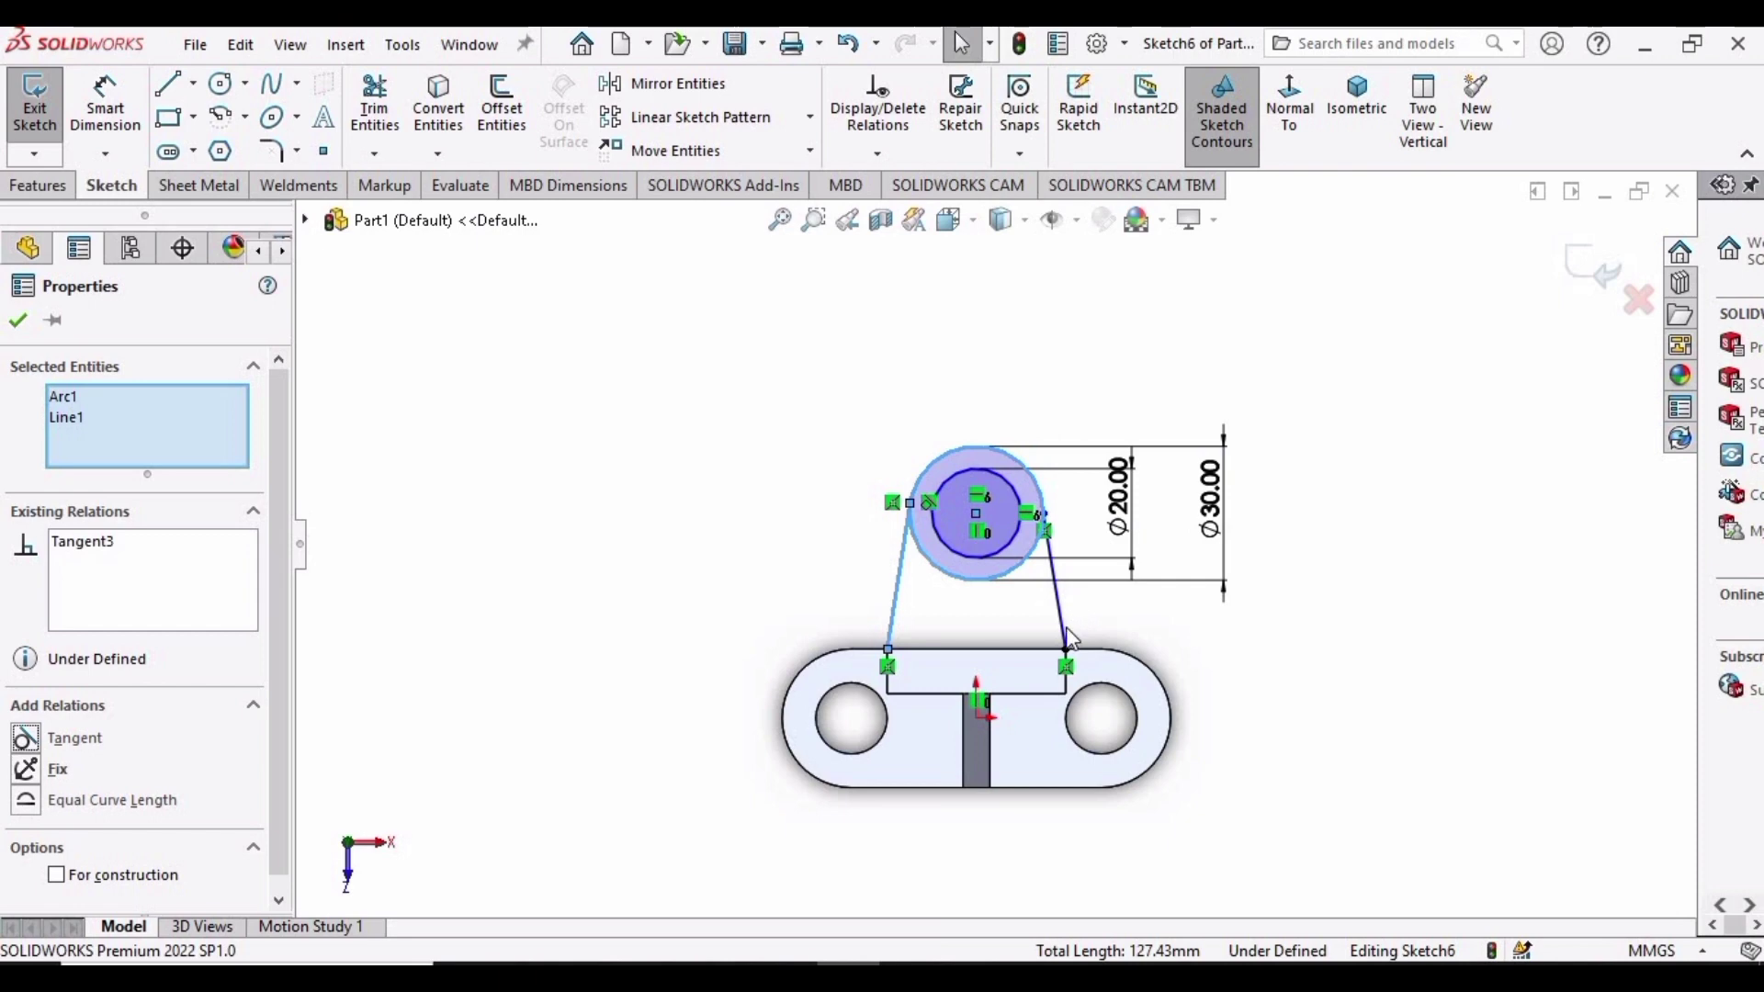
left_click(1065, 631)
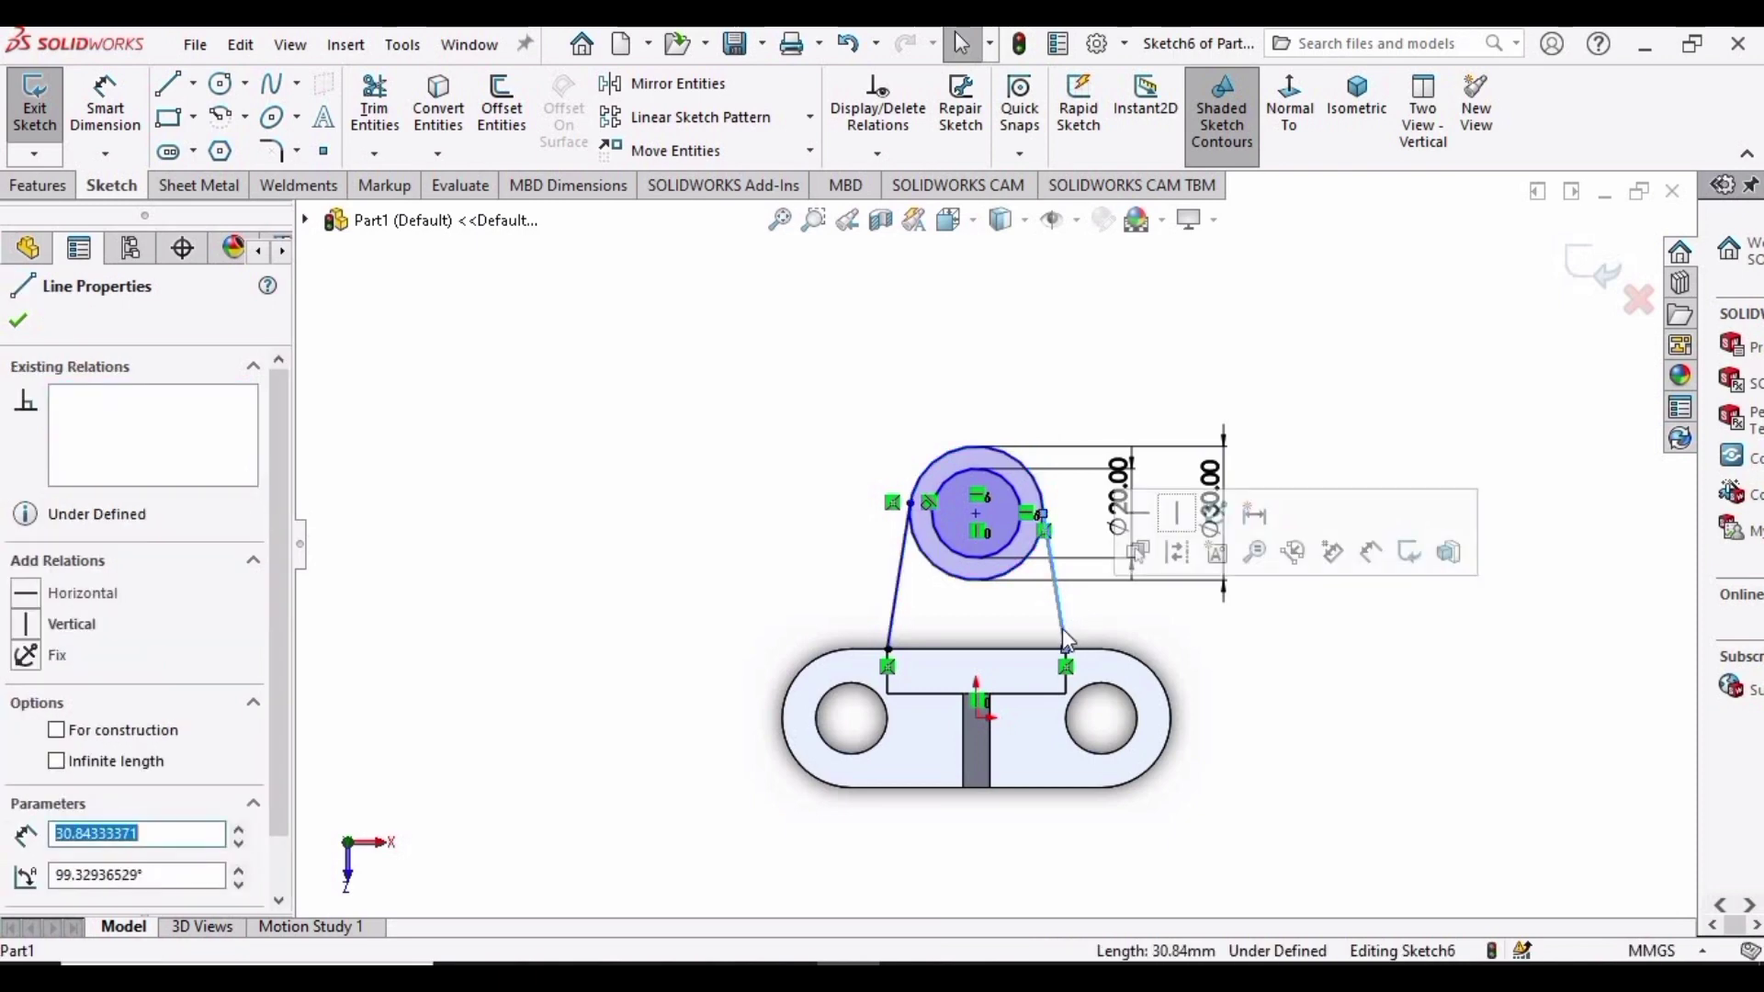
left_click(1044, 502, "ctrl")
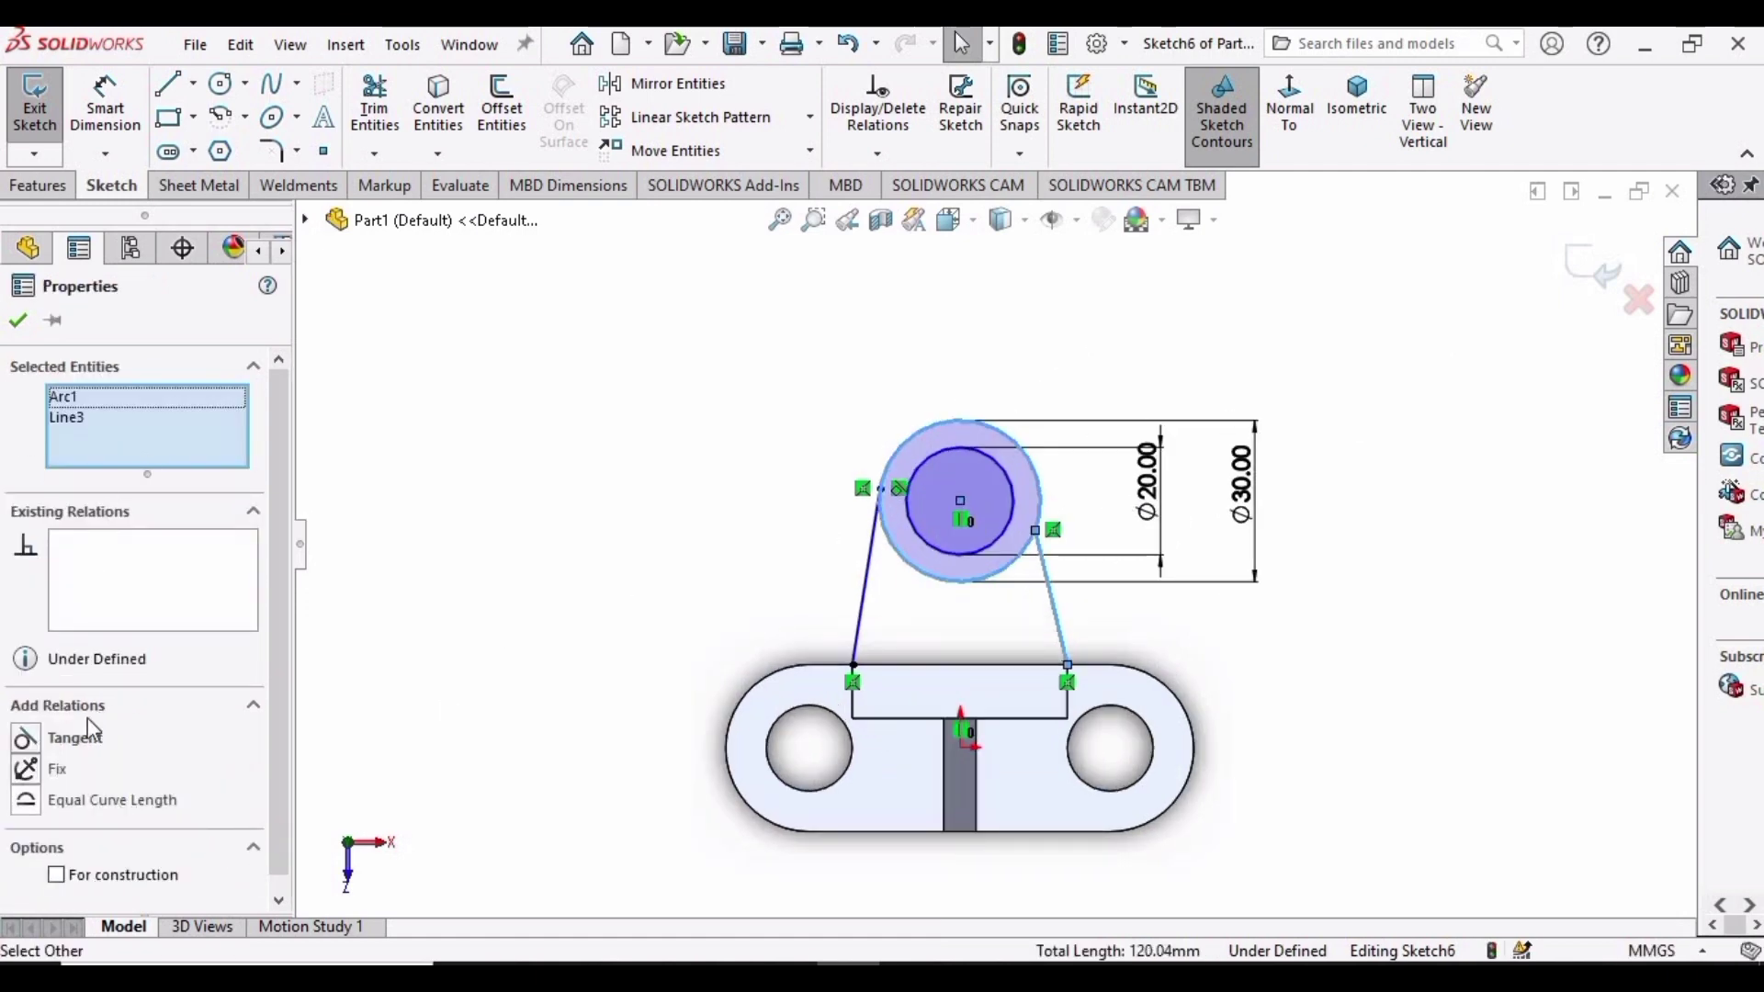
left_click(84, 744)
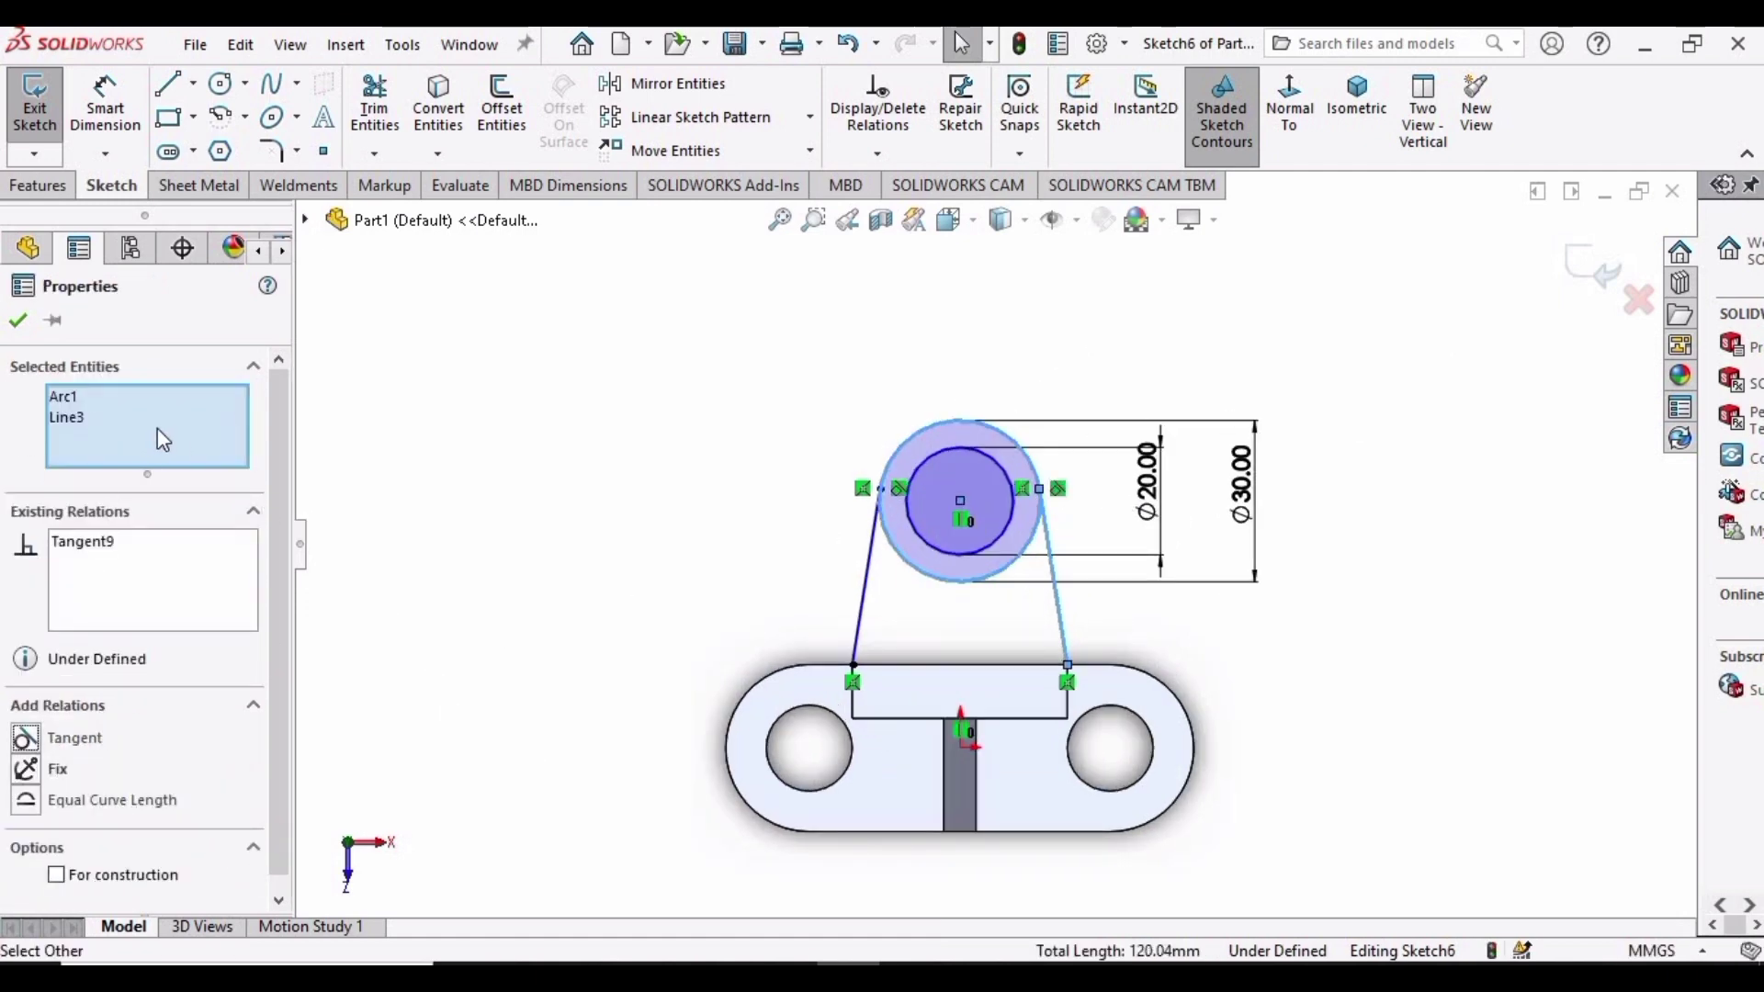
- Trim the Ø30 circle's lower arc and draw a line closing the tab's bottom edge
left_click(19, 321)
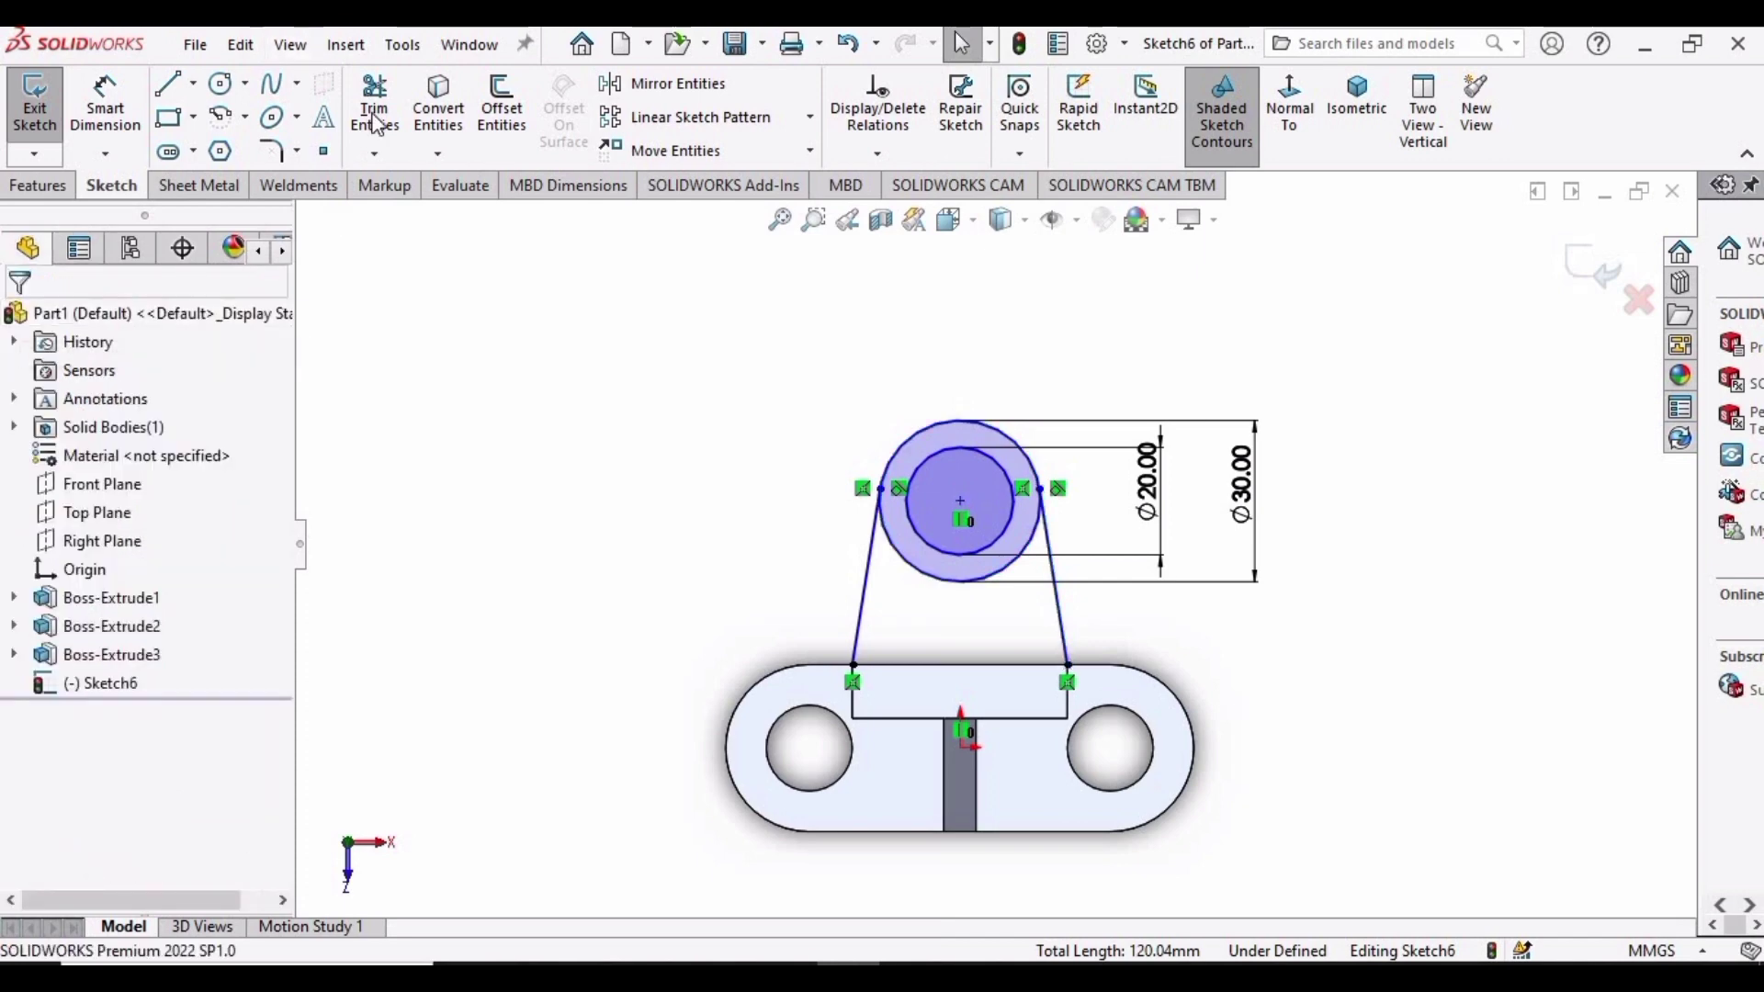
left_click(376, 109)
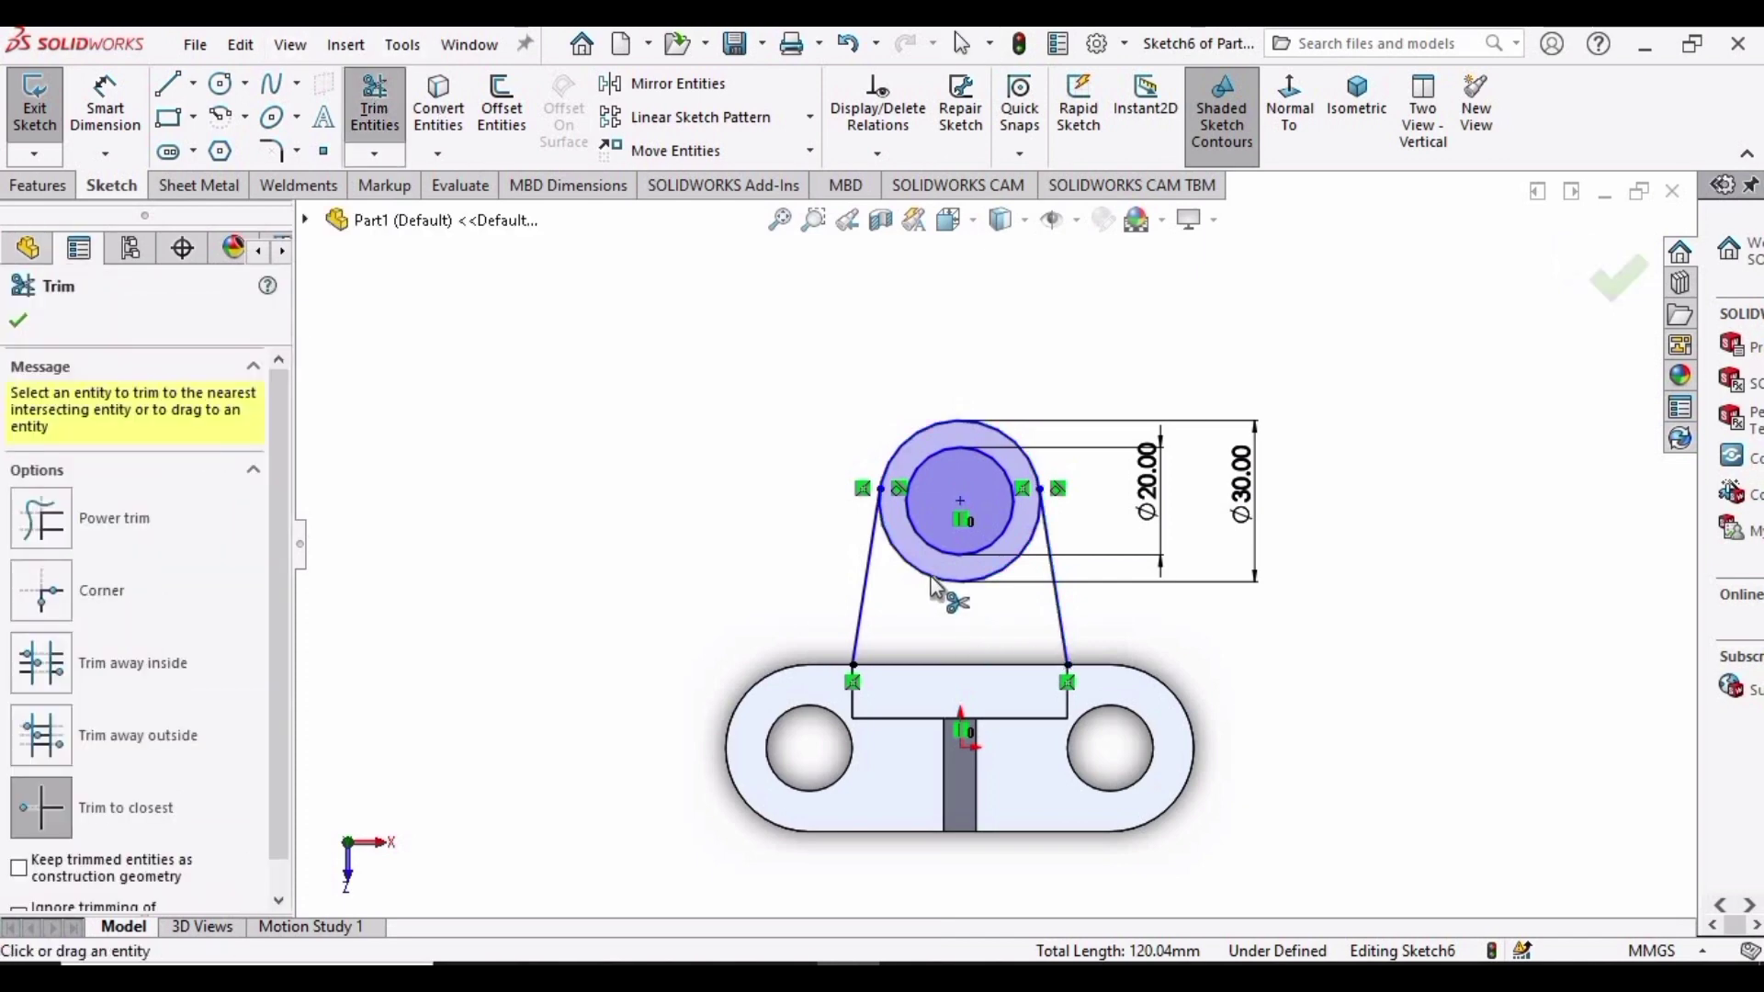
left_click(930, 577)
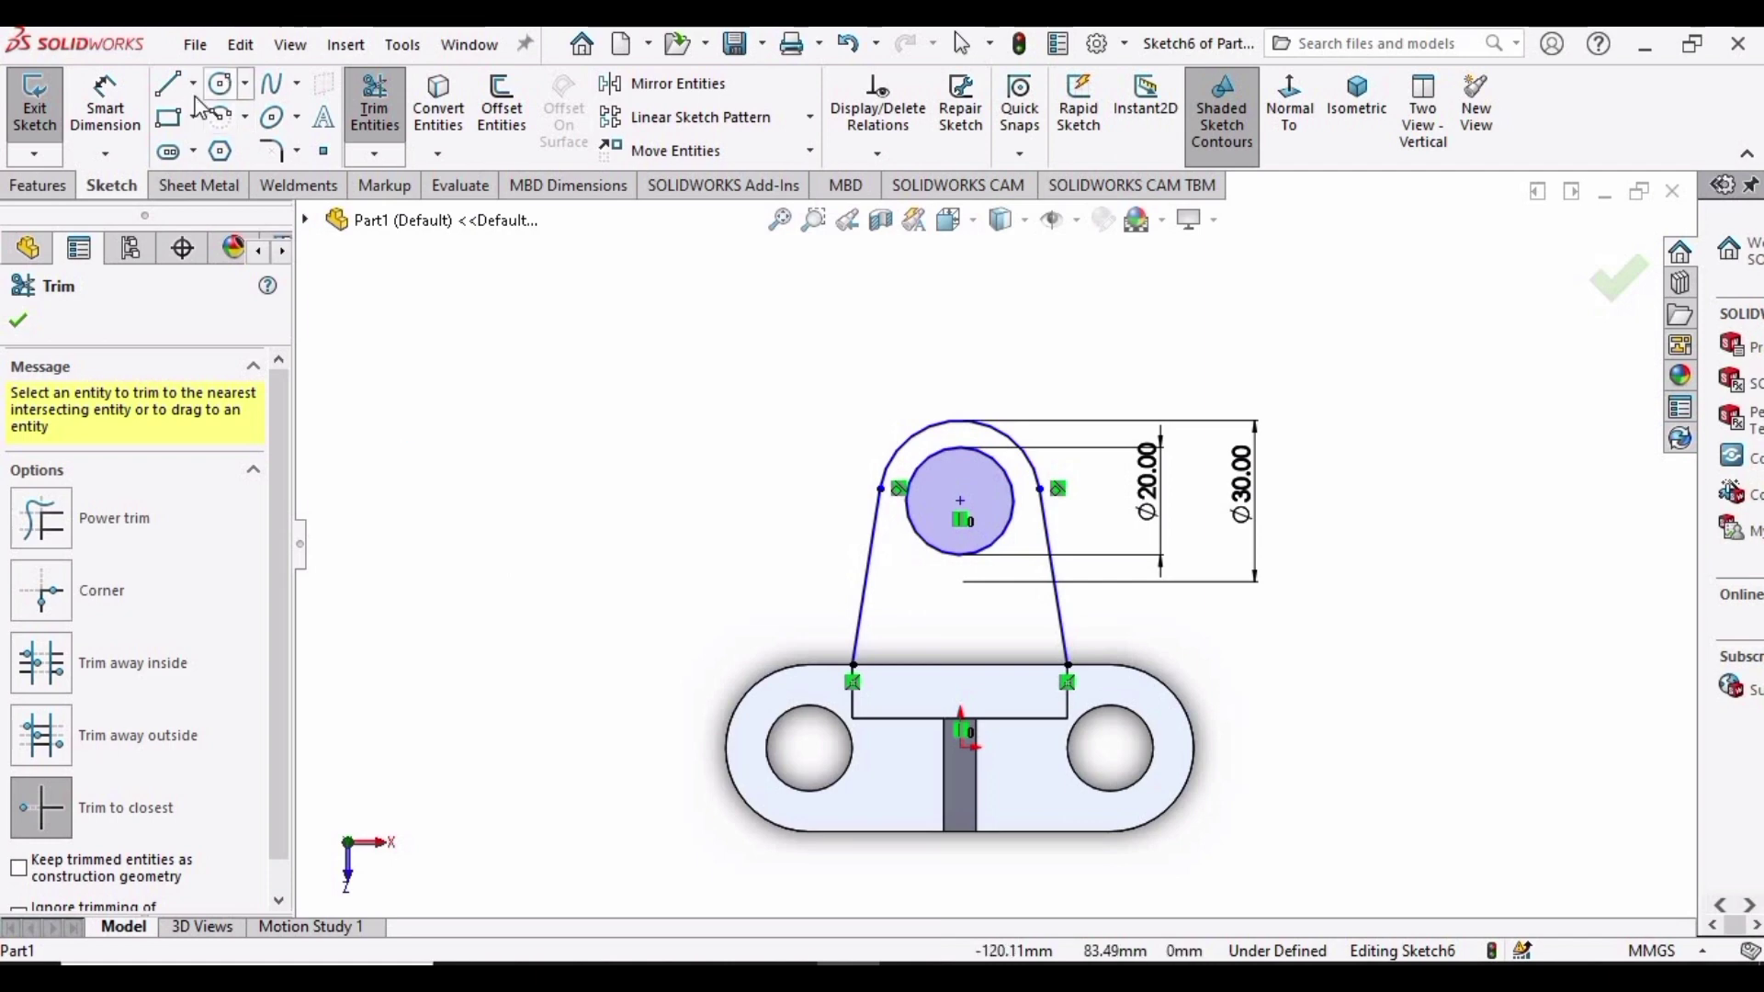
key("Escape")
left_click(167, 83)
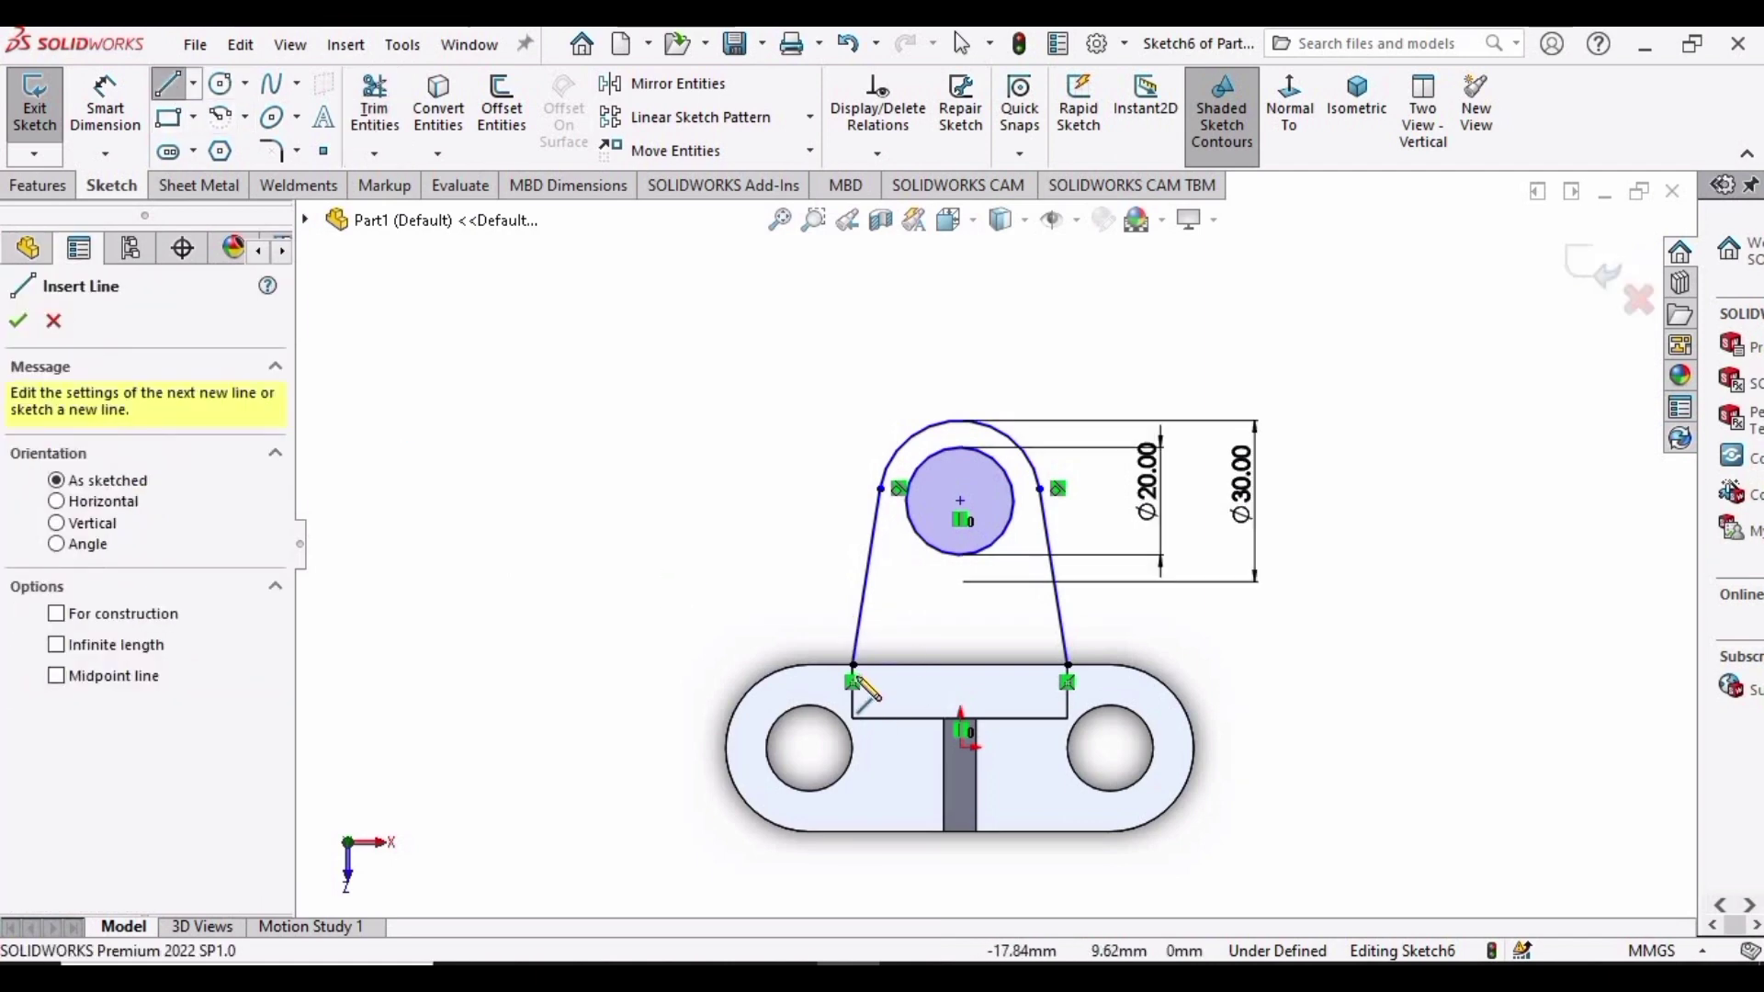
left_click(1068, 664)
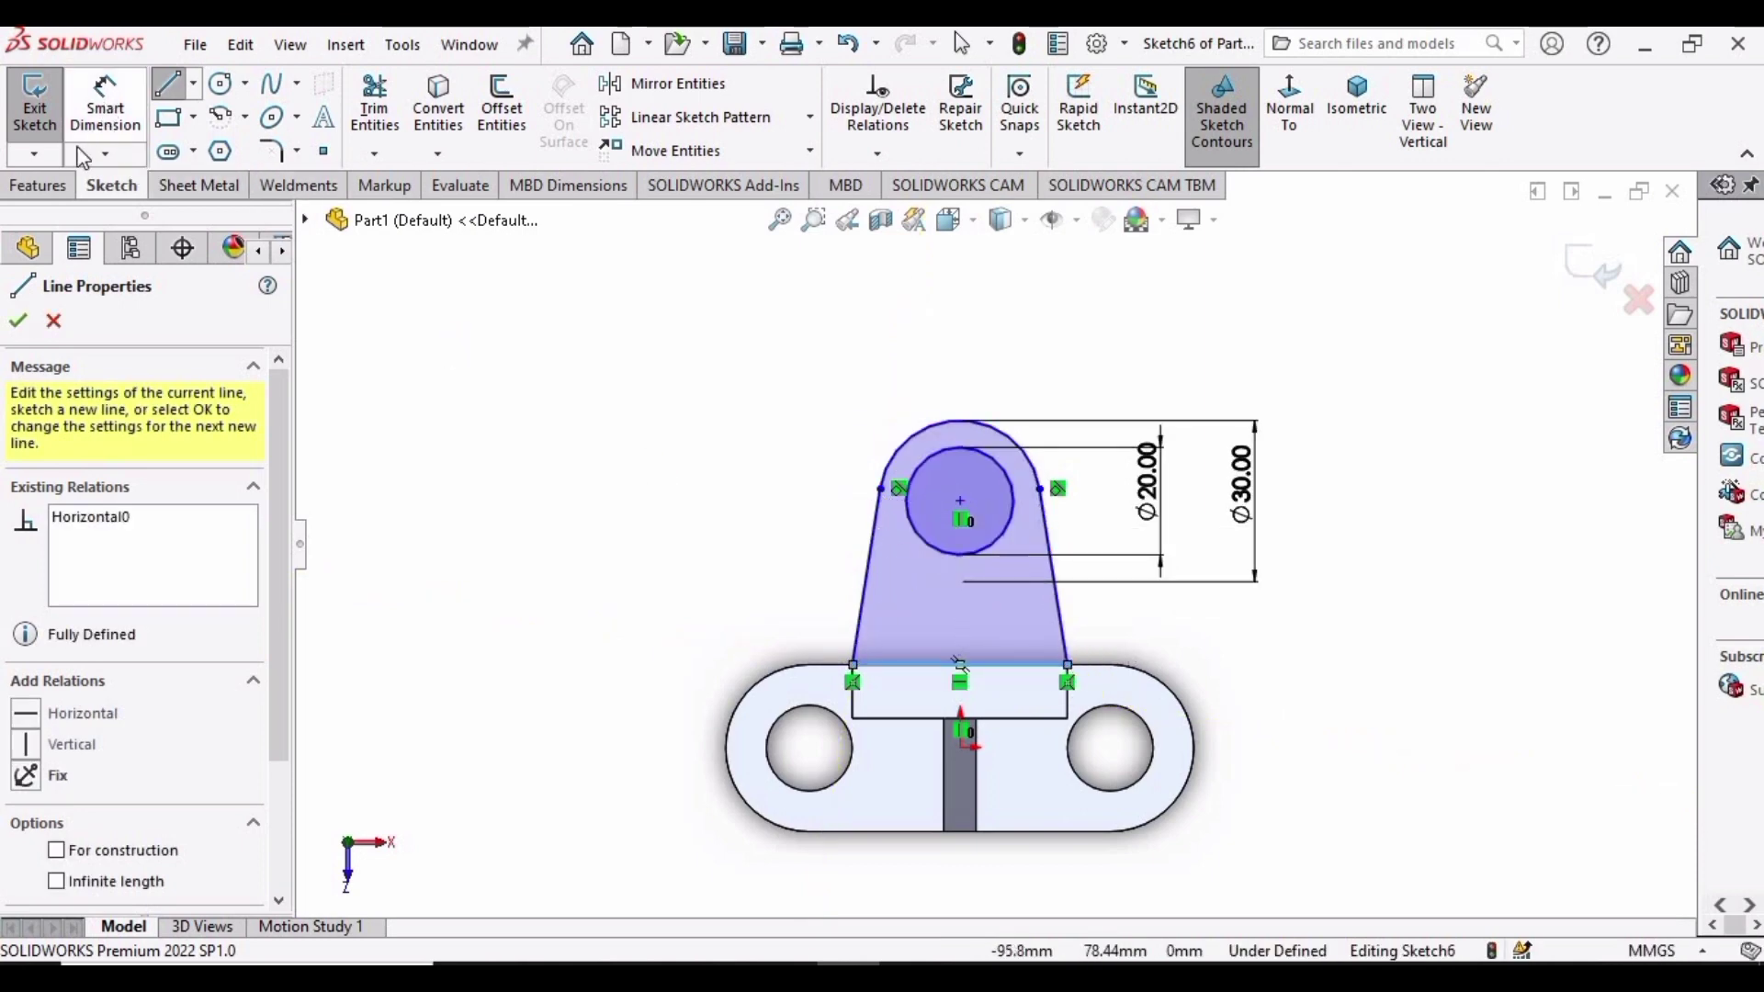
left_click(44, 188)
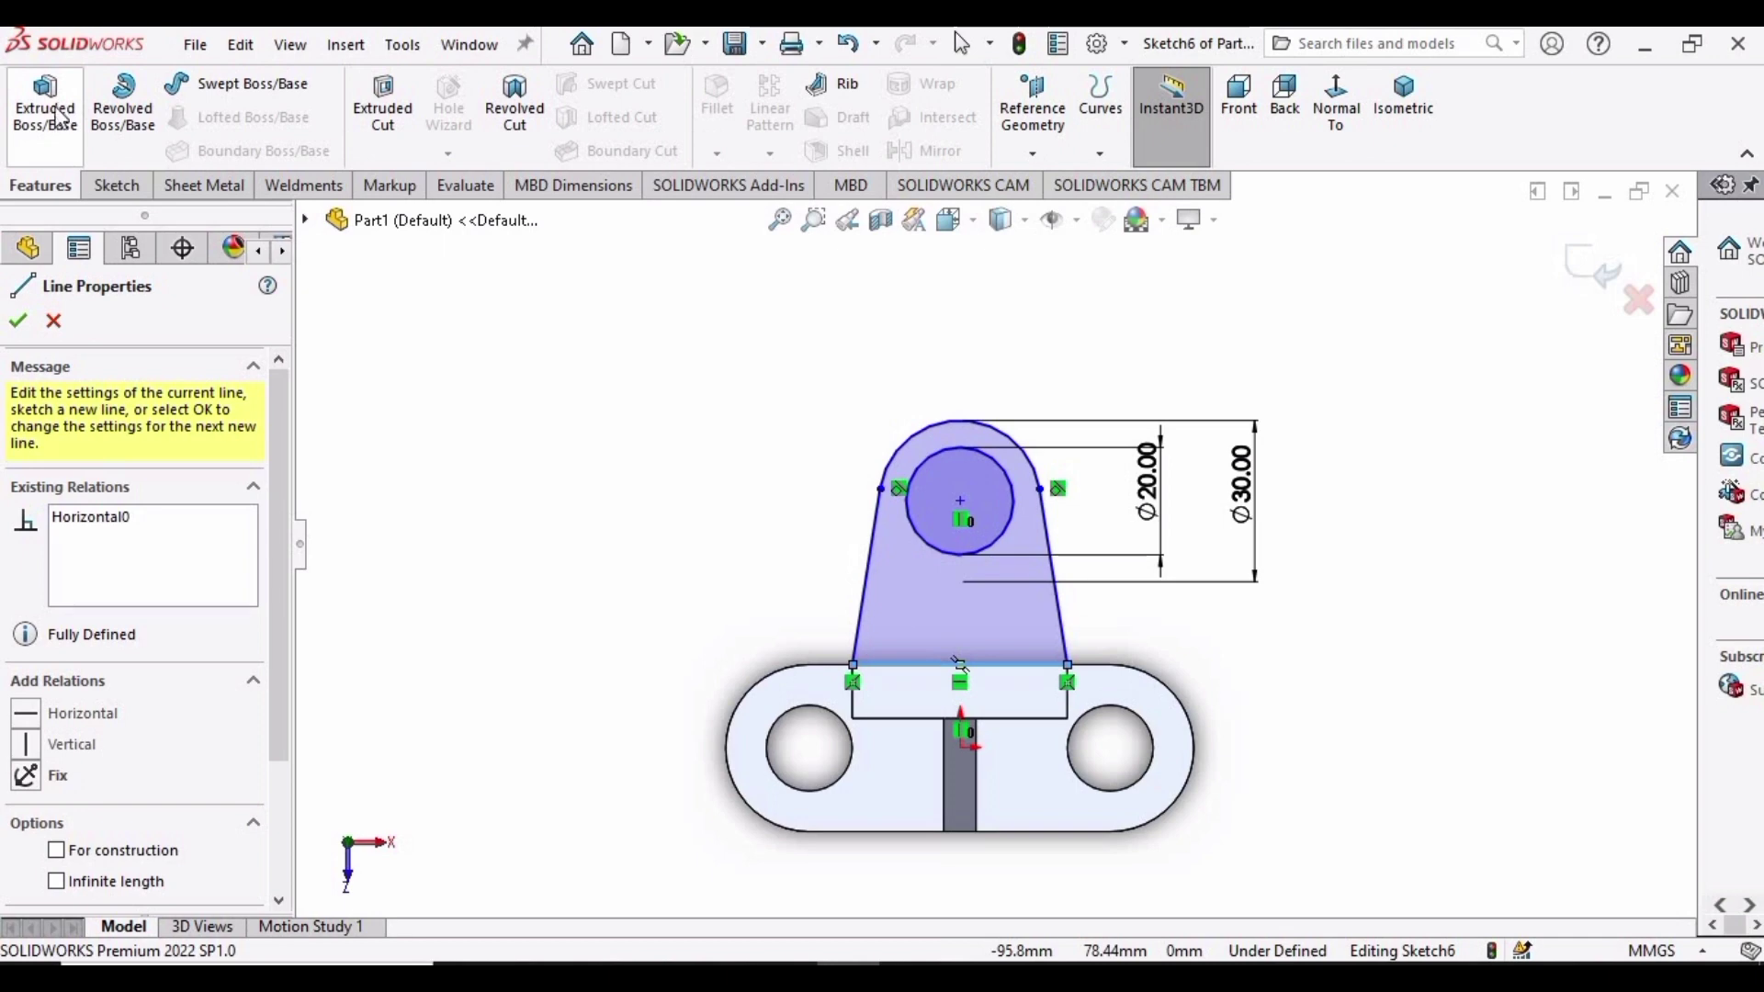
- Extrude the tab outline Blind 6 mm in the reversed direction, creating Boss-Extrude4
left_click(59, 116)
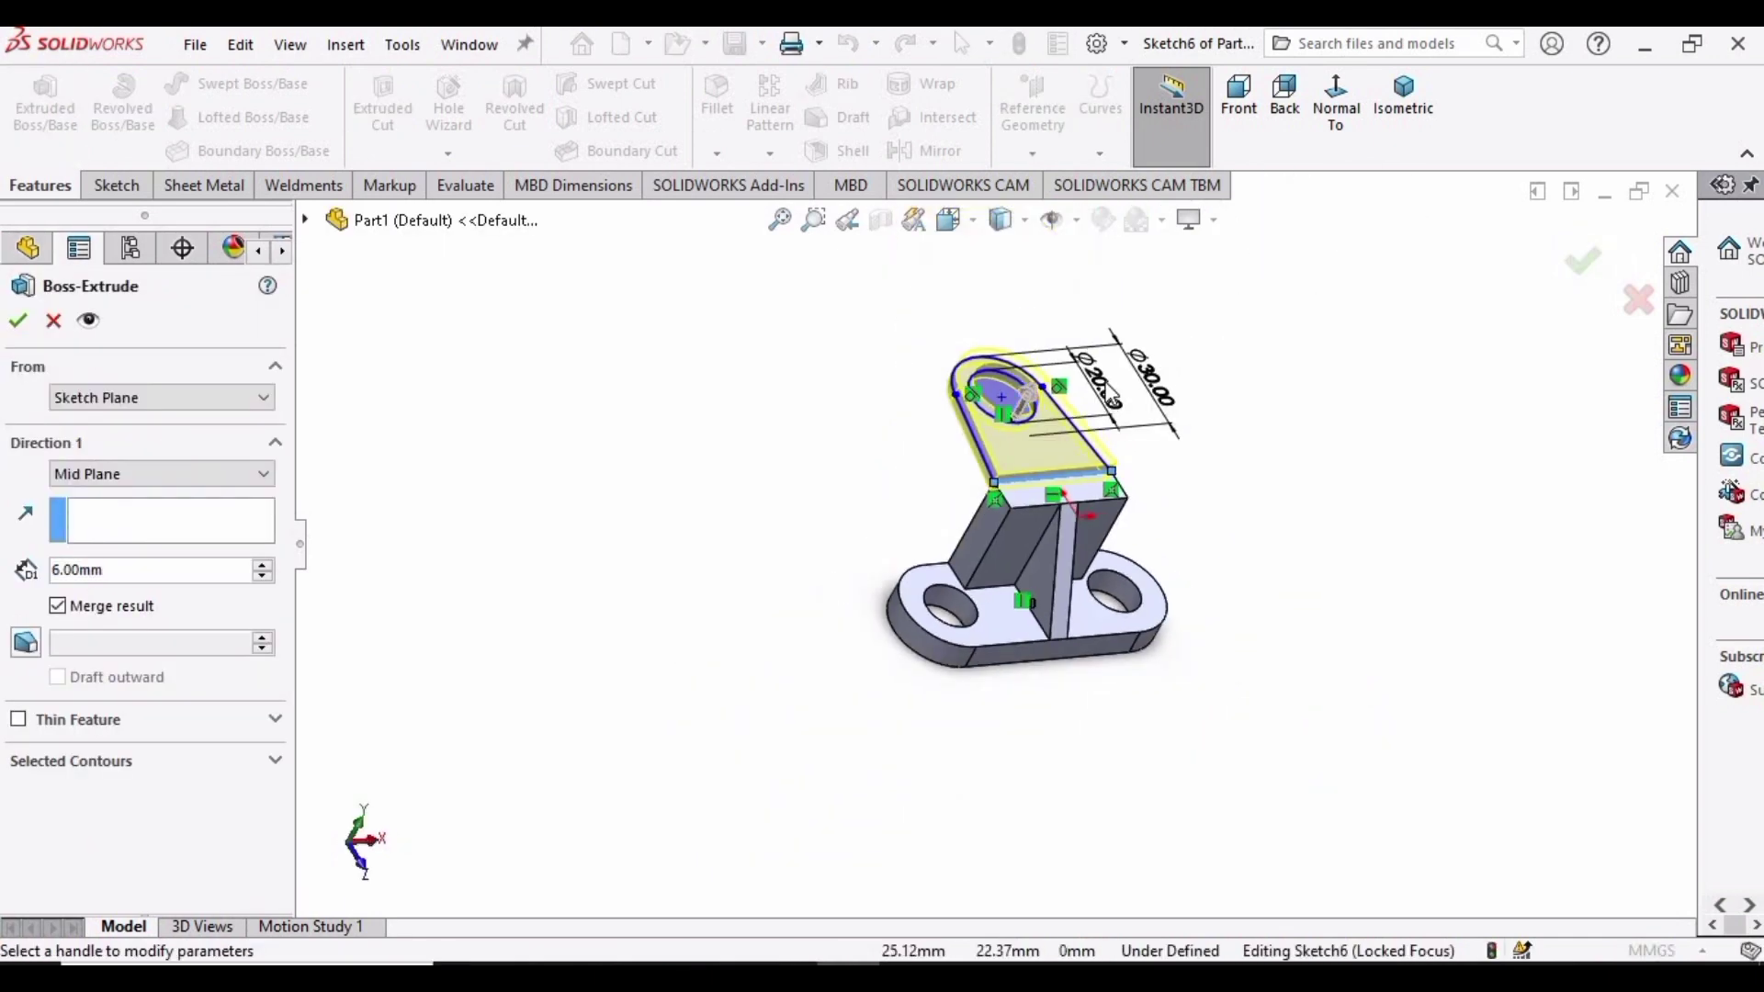
scroll(1112, 397, "up", 3)
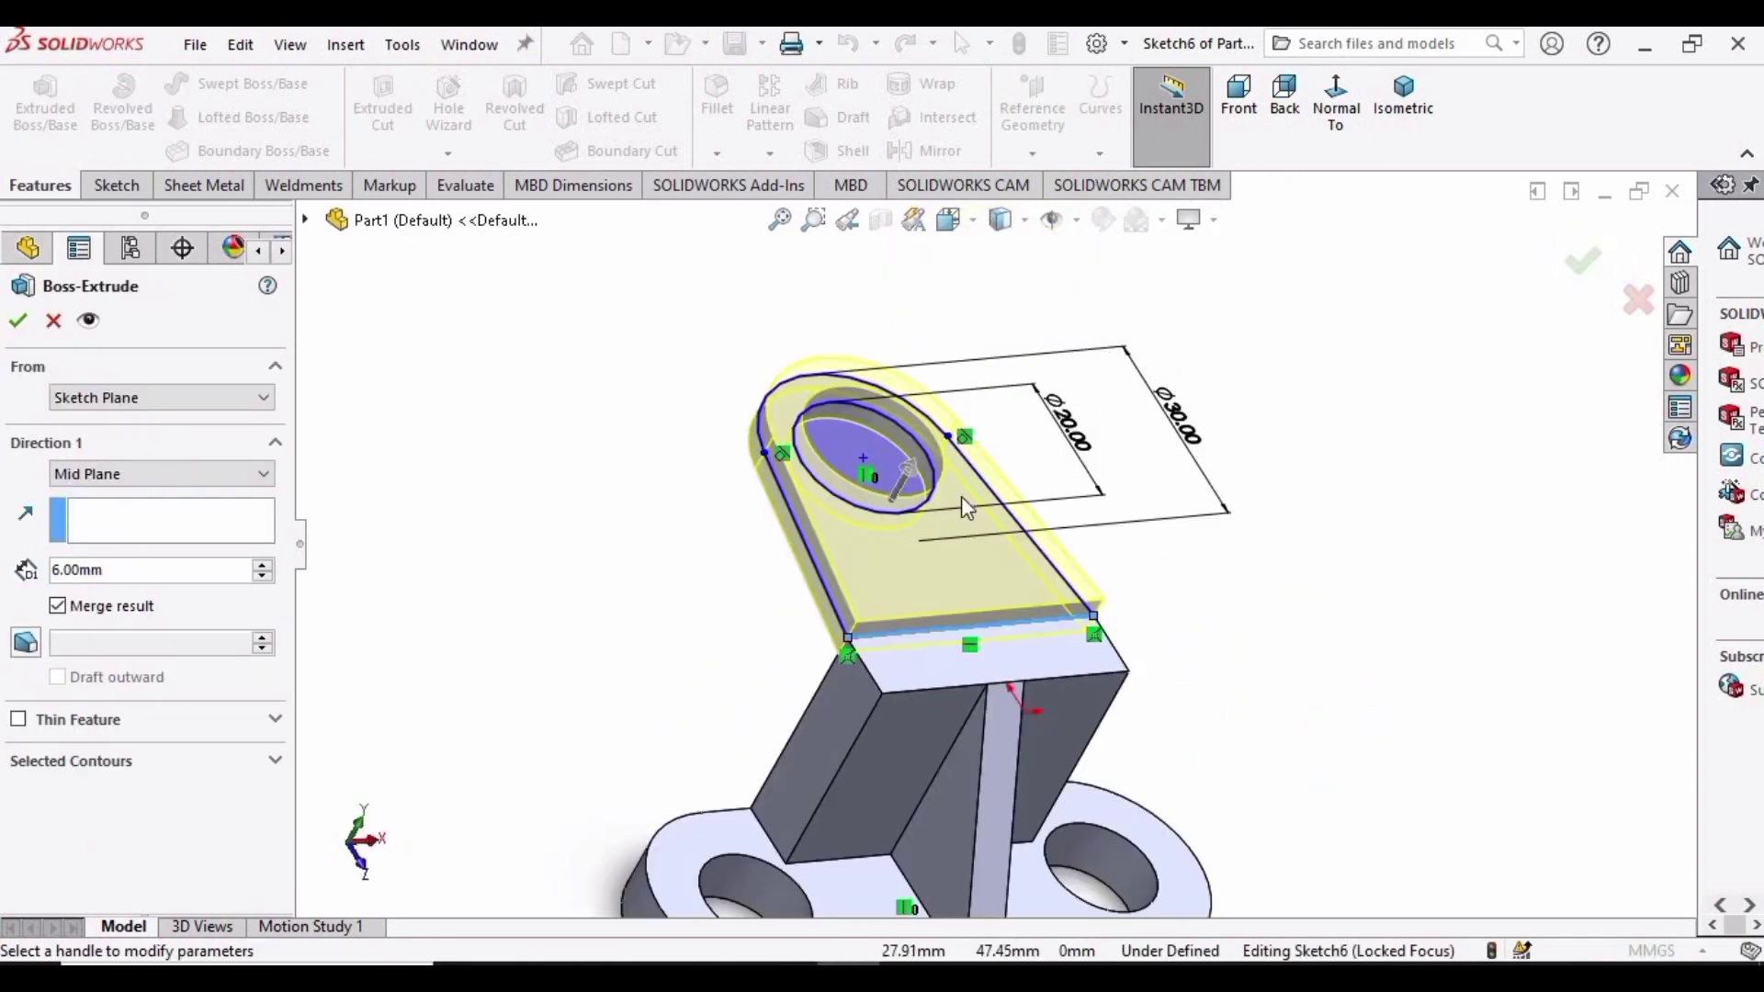
left_click(193, 470)
left_click(132, 498)
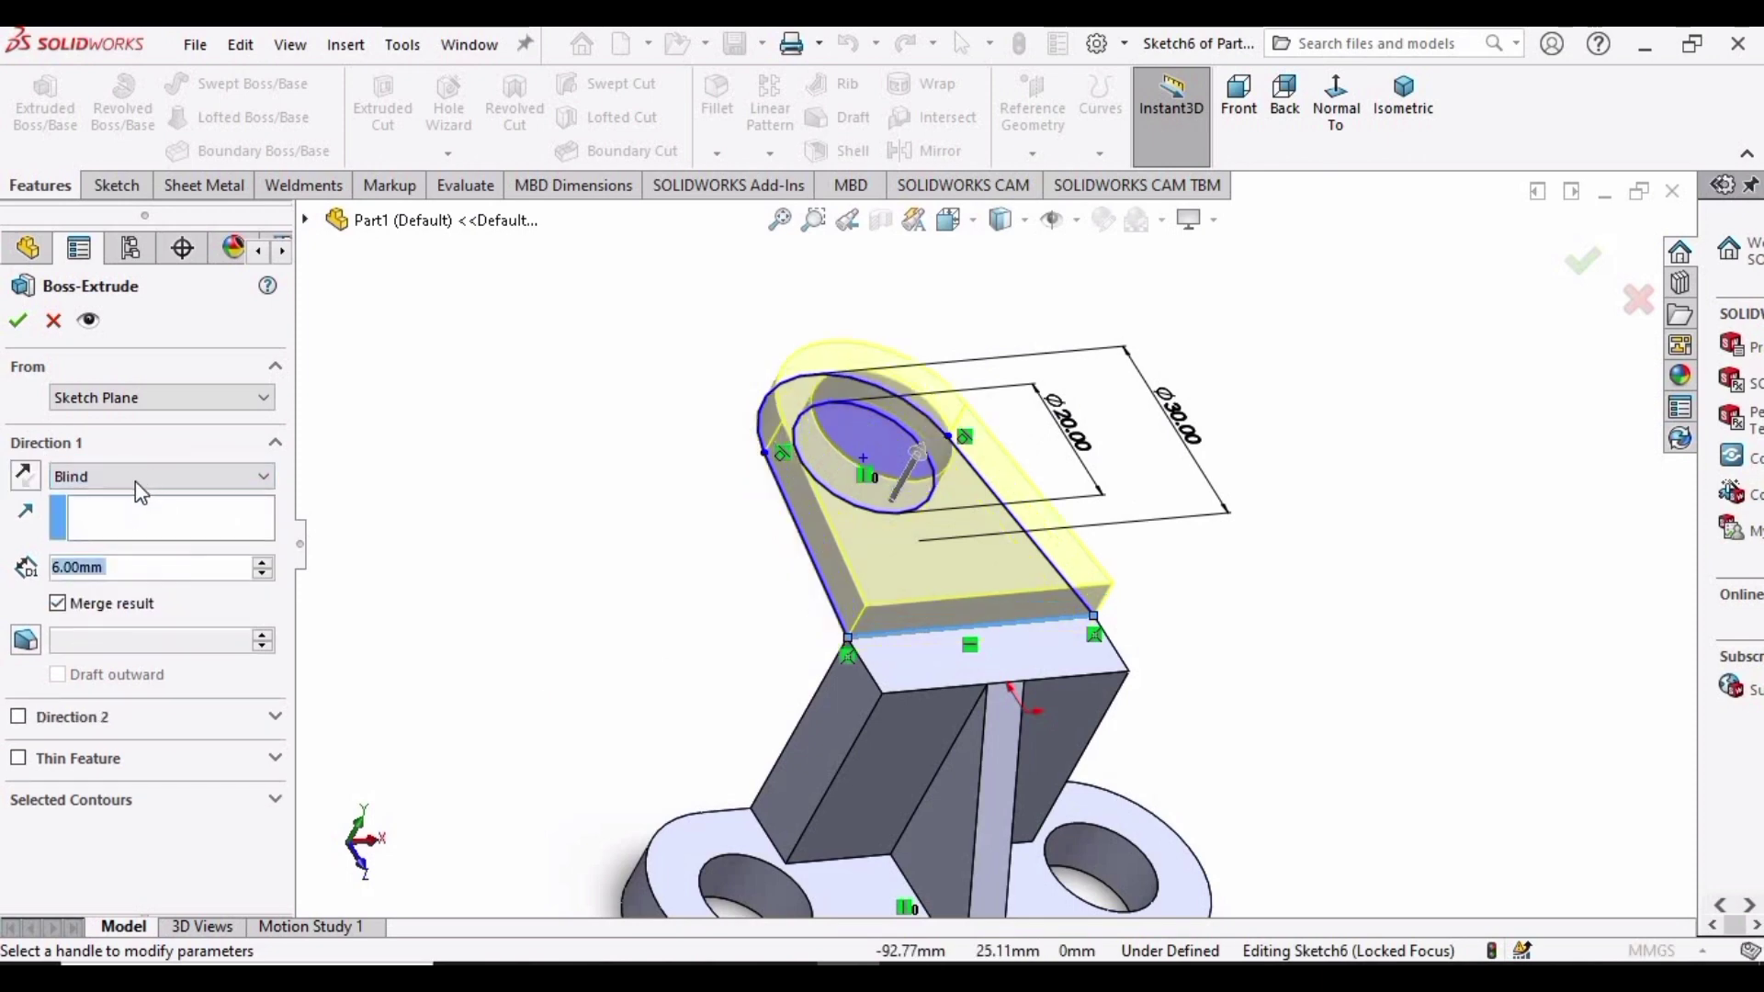
left_click(25, 477)
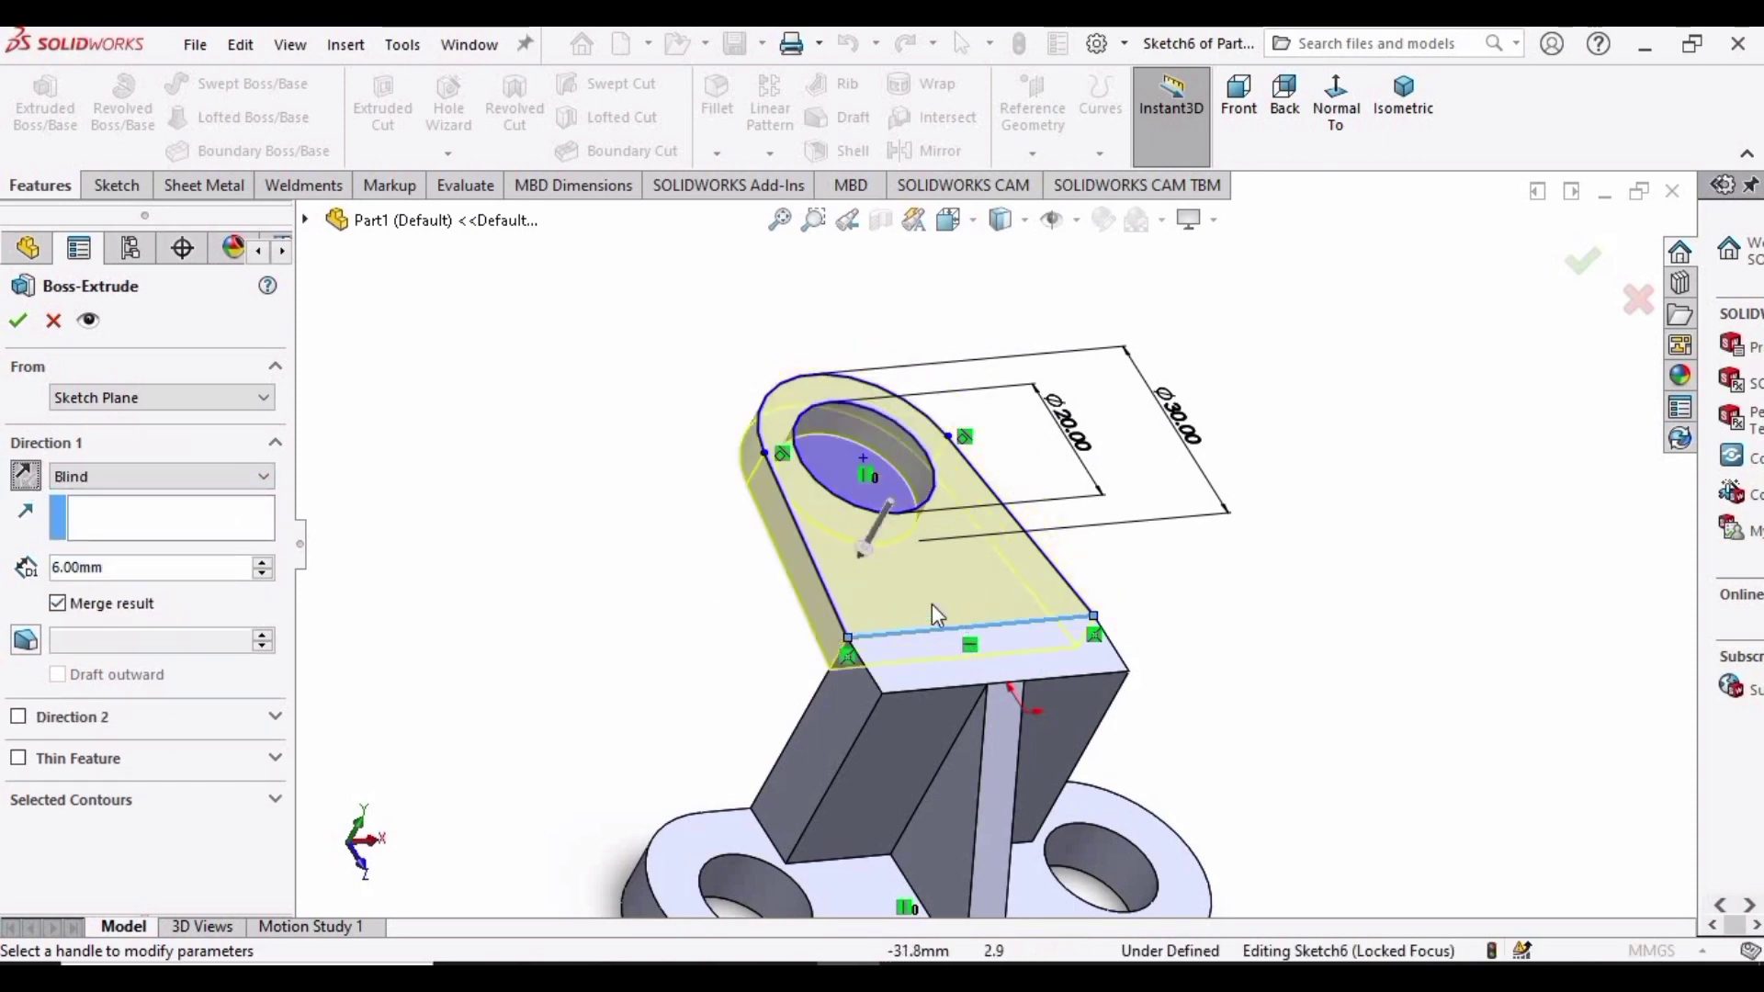
left_click(20, 321)
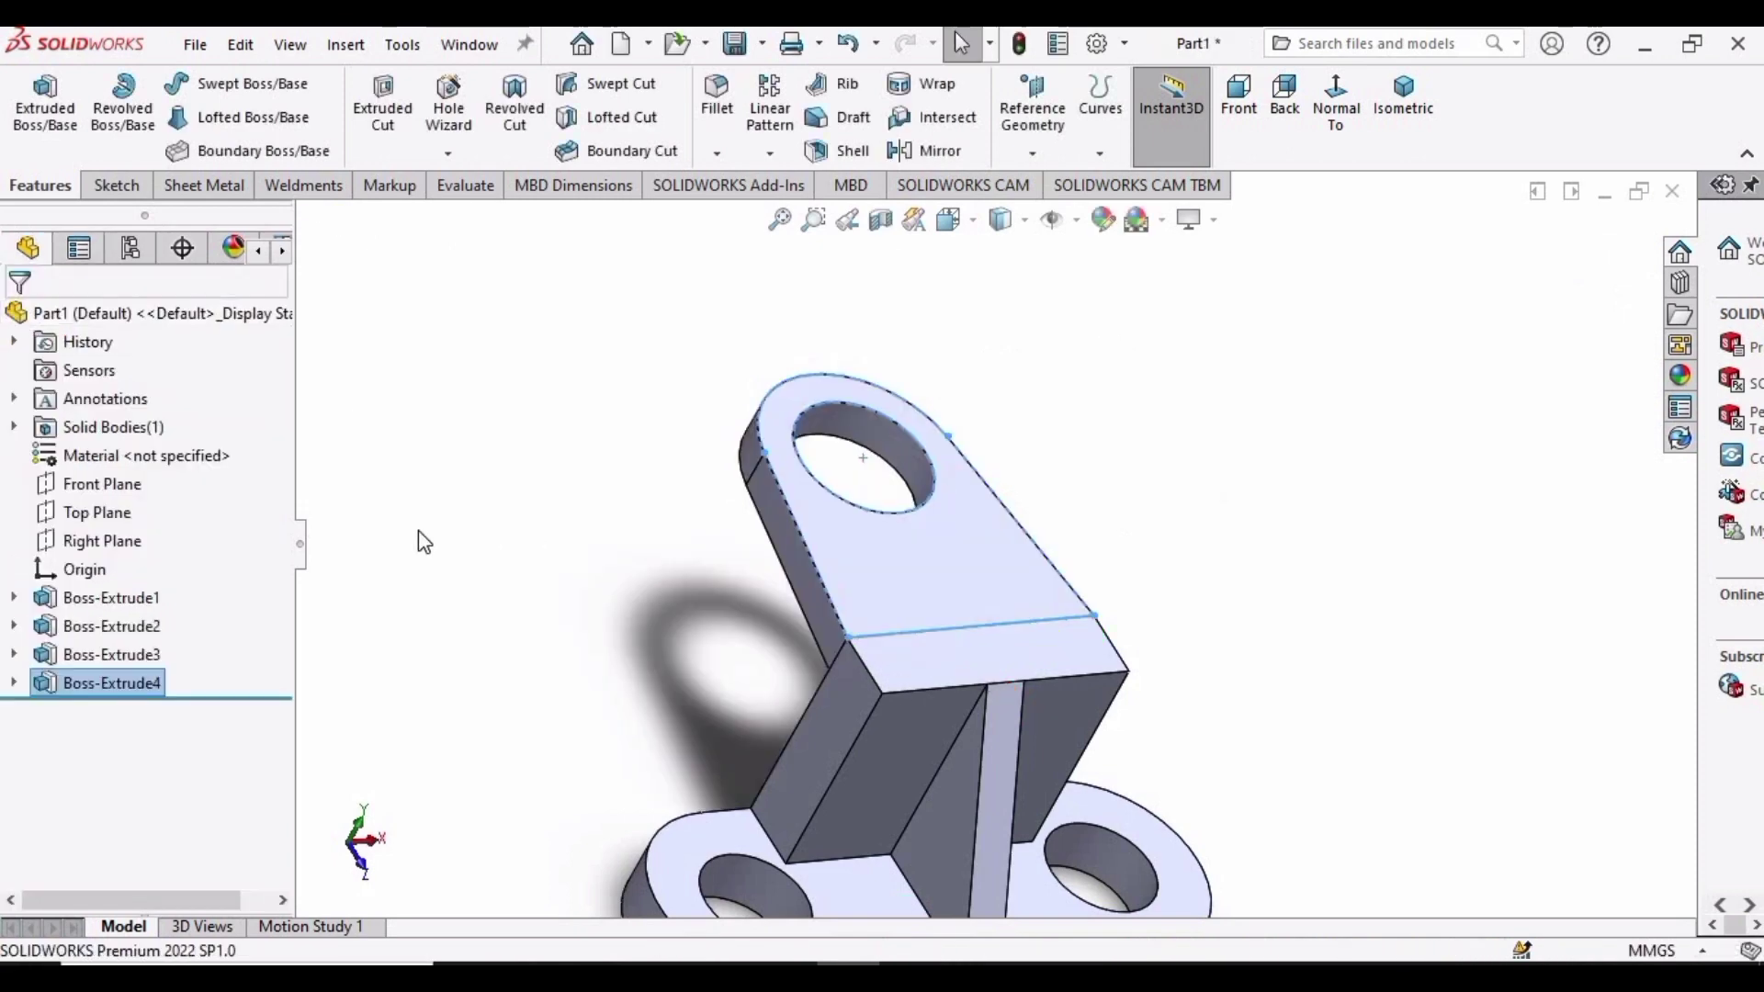
- Start a sketch on the tab's top face and convert the Ø20 hole edge into it
left_click(918, 542)
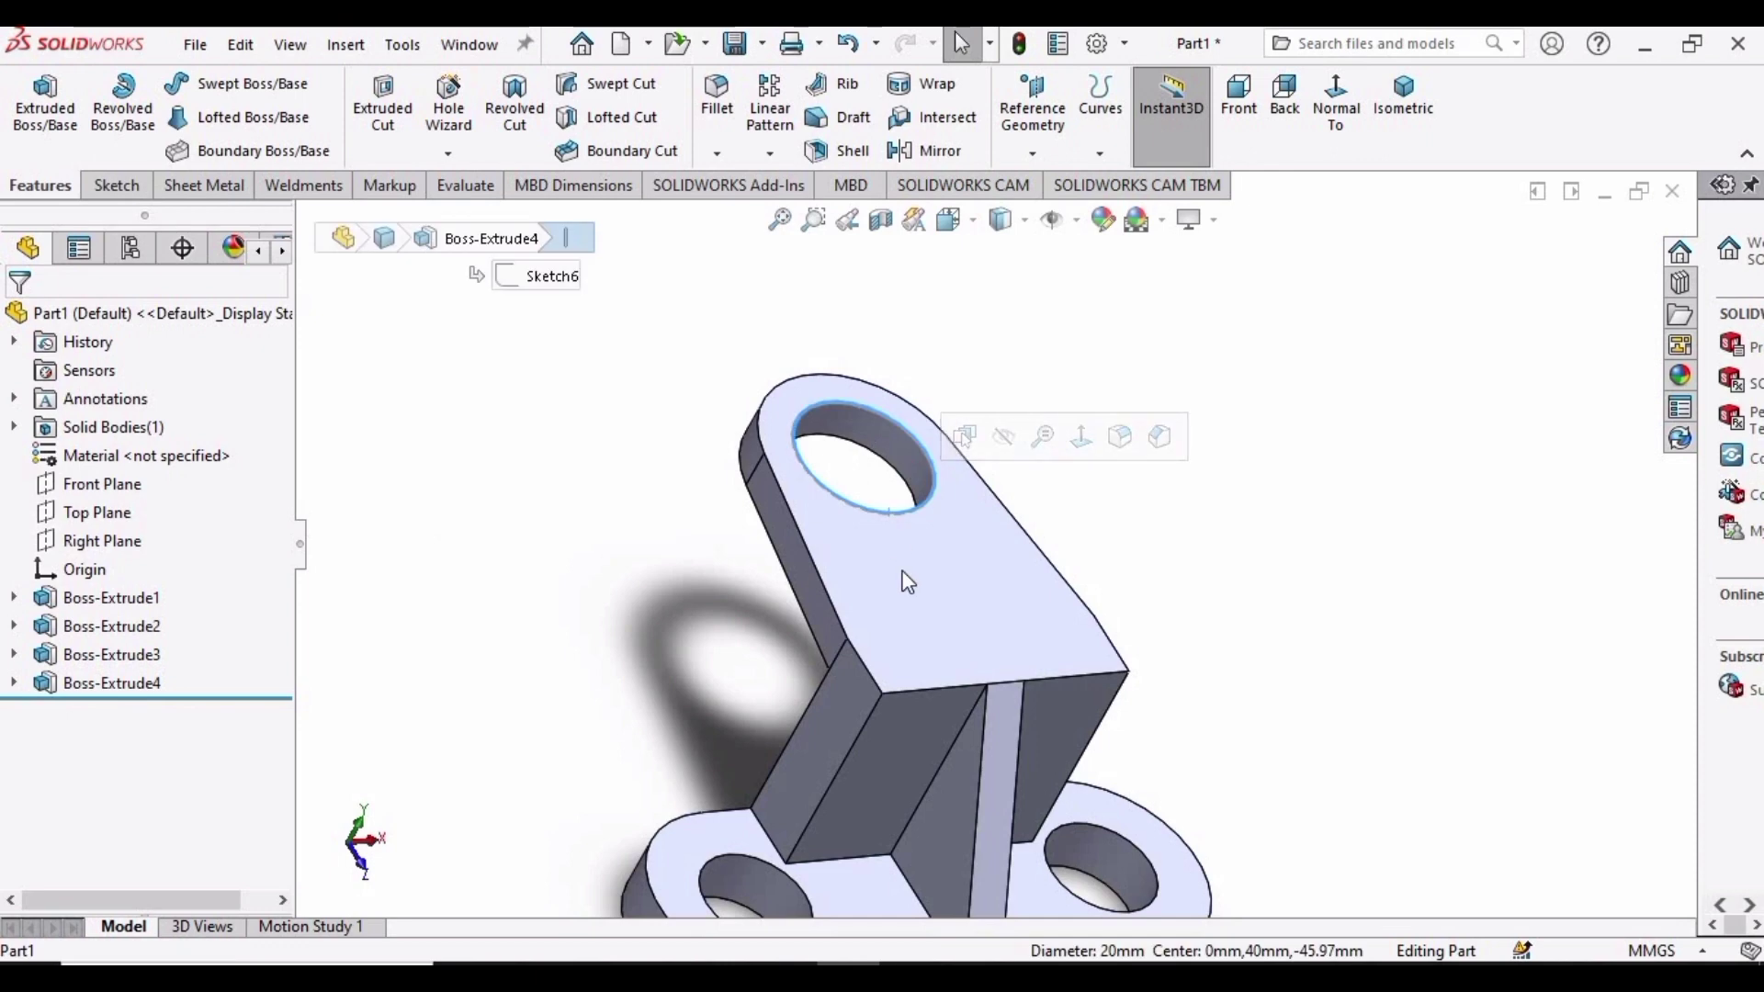
left_click(1015, 494)
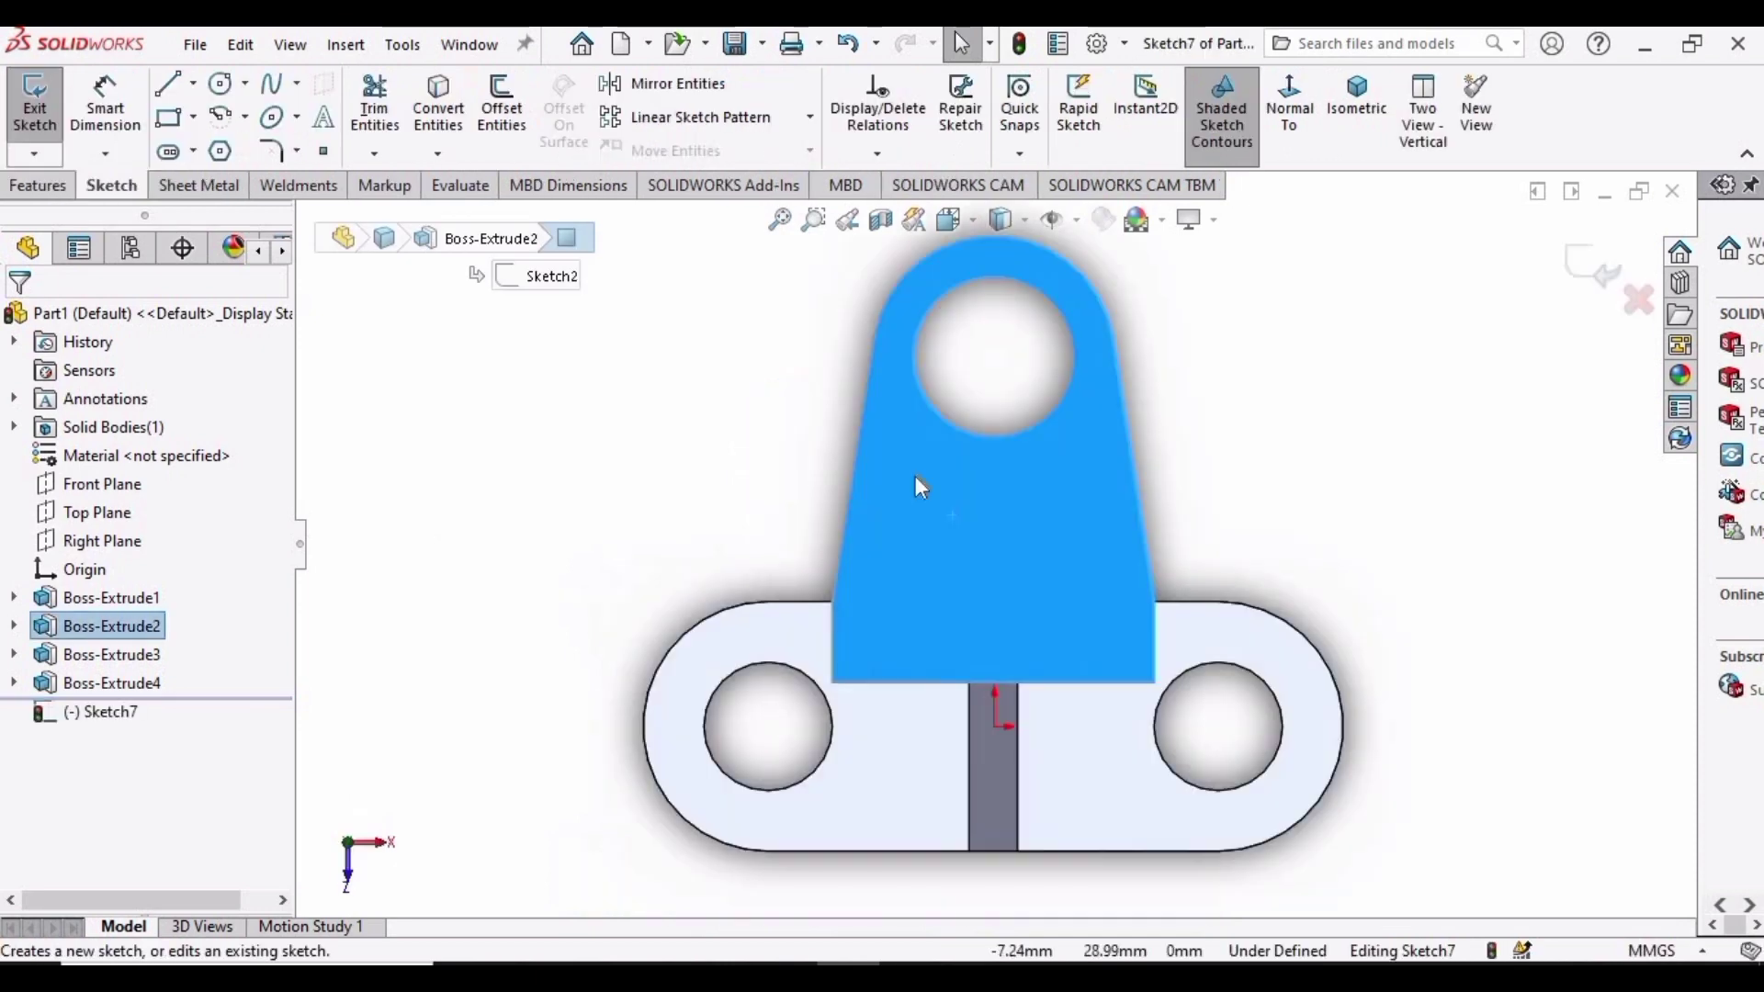
left_click(989, 433)
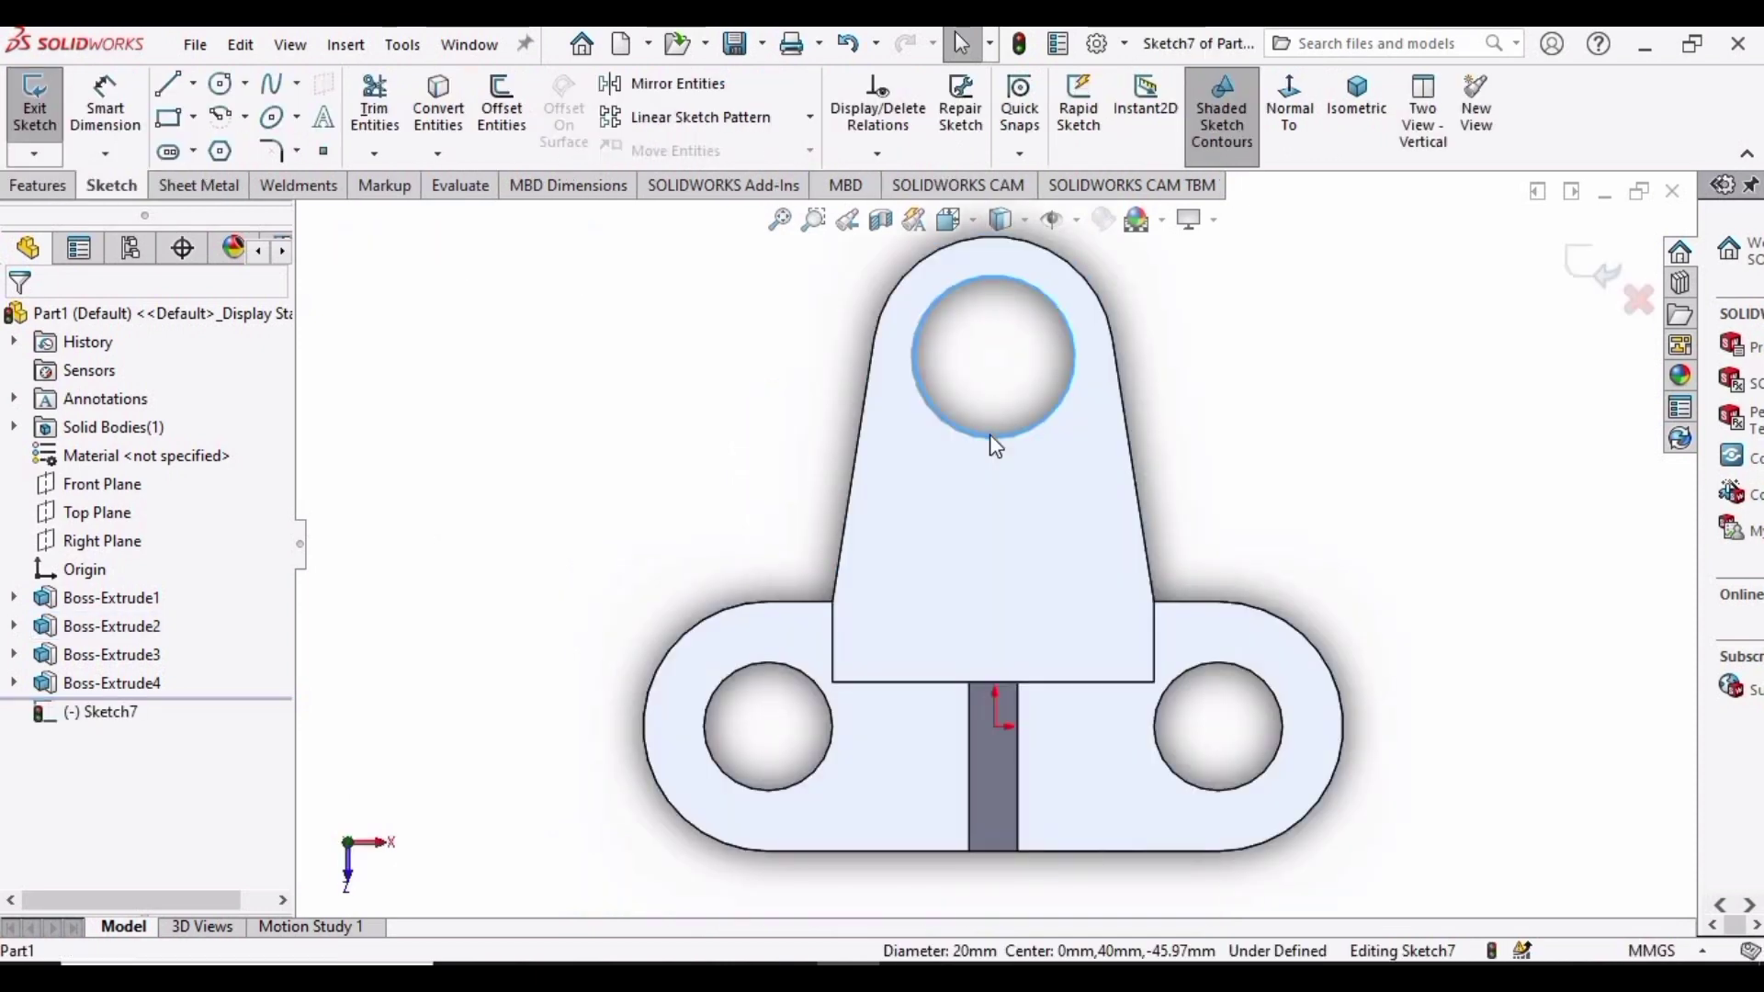
left_click(447, 112)
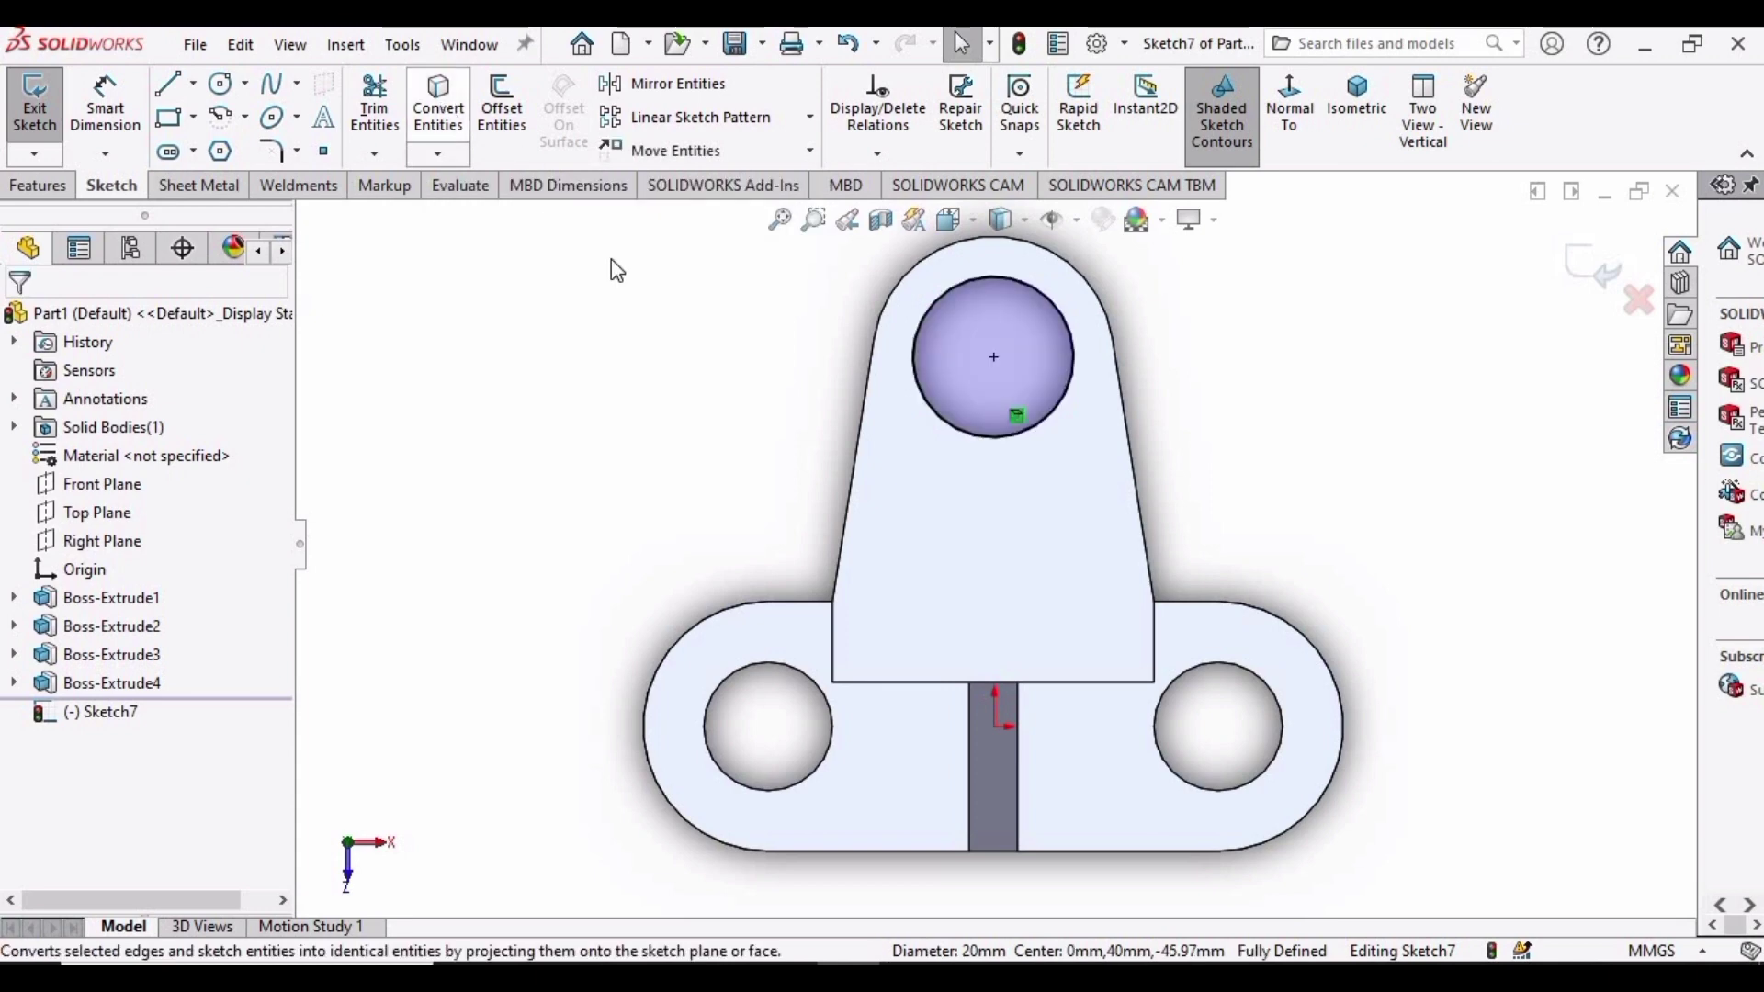
- Draw a concentric R15 circle around the hole and begin extruding the ring
left_click(221, 84)
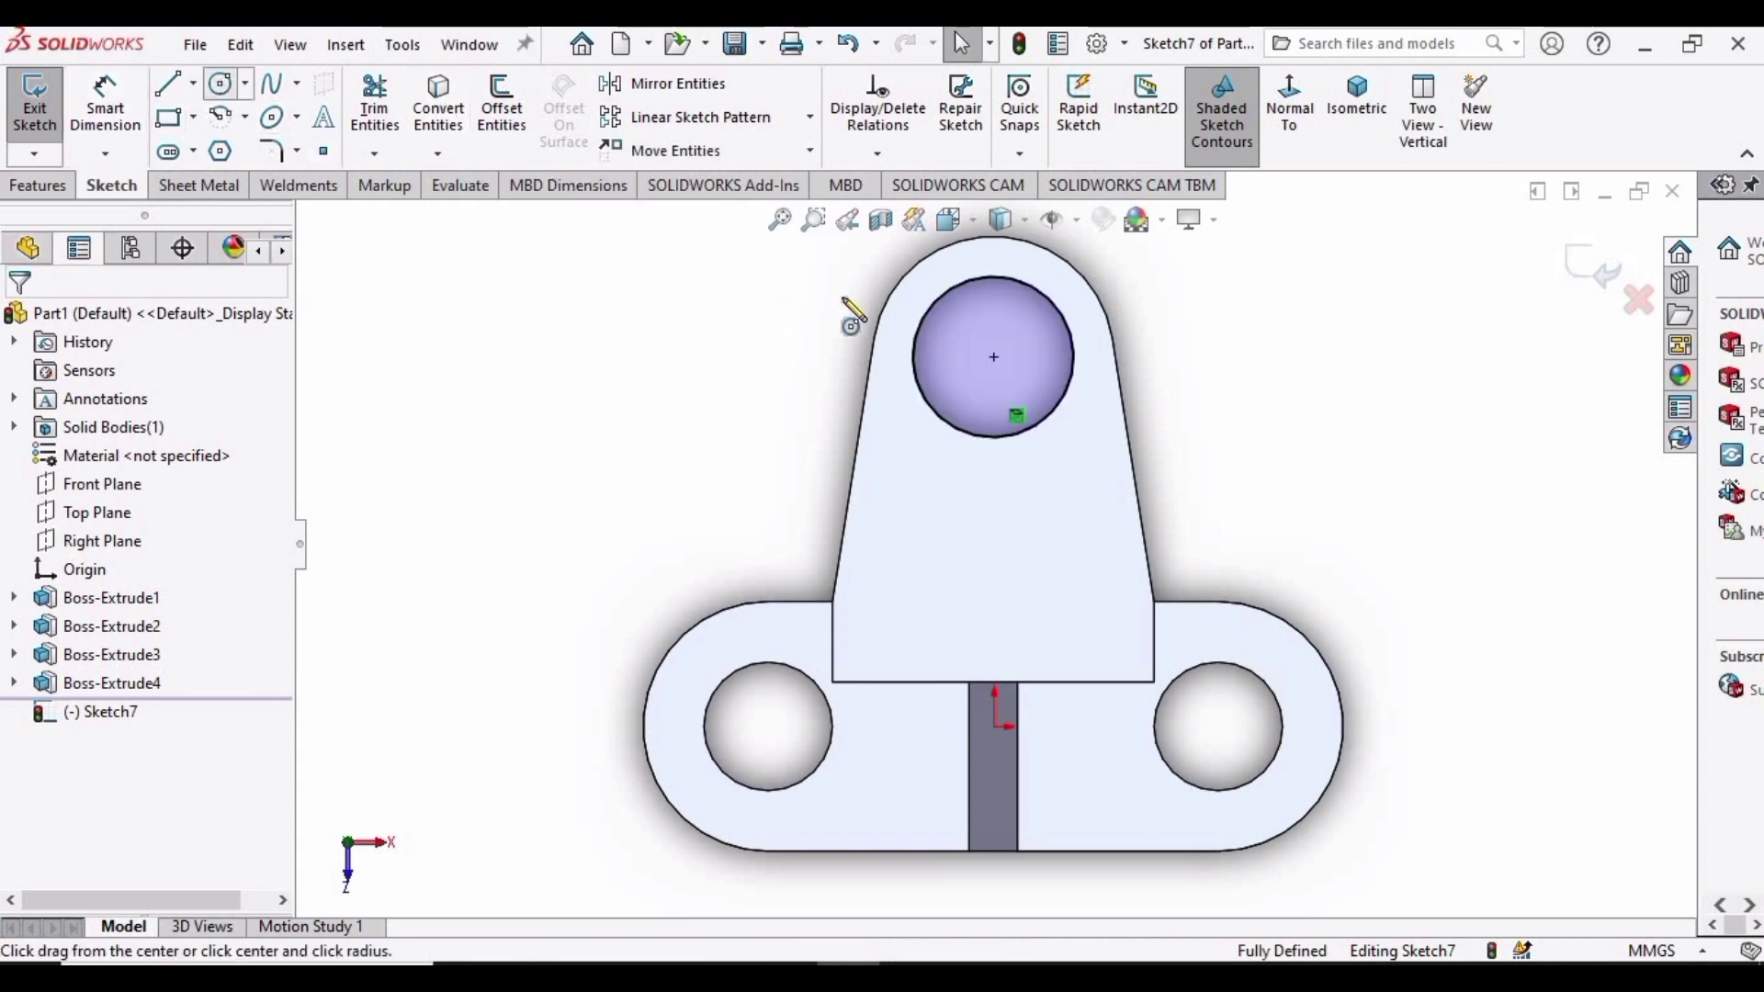
left_click(993, 356)
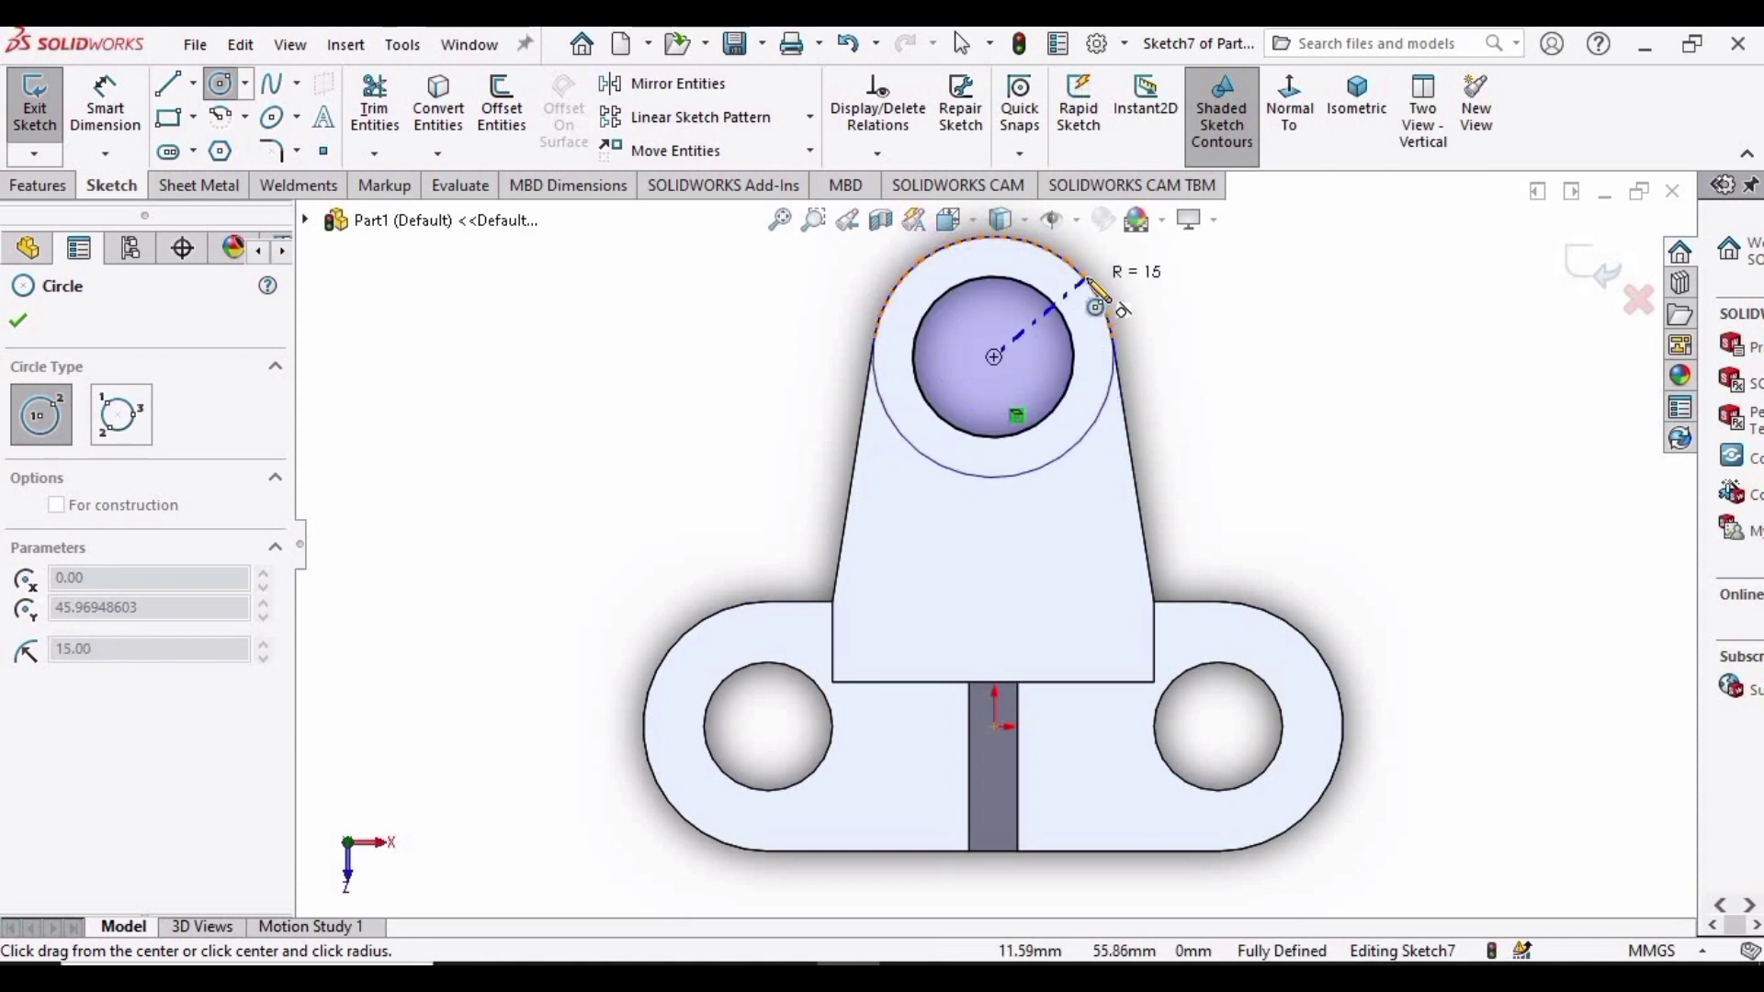
left_click(1093, 292)
key("Escape")
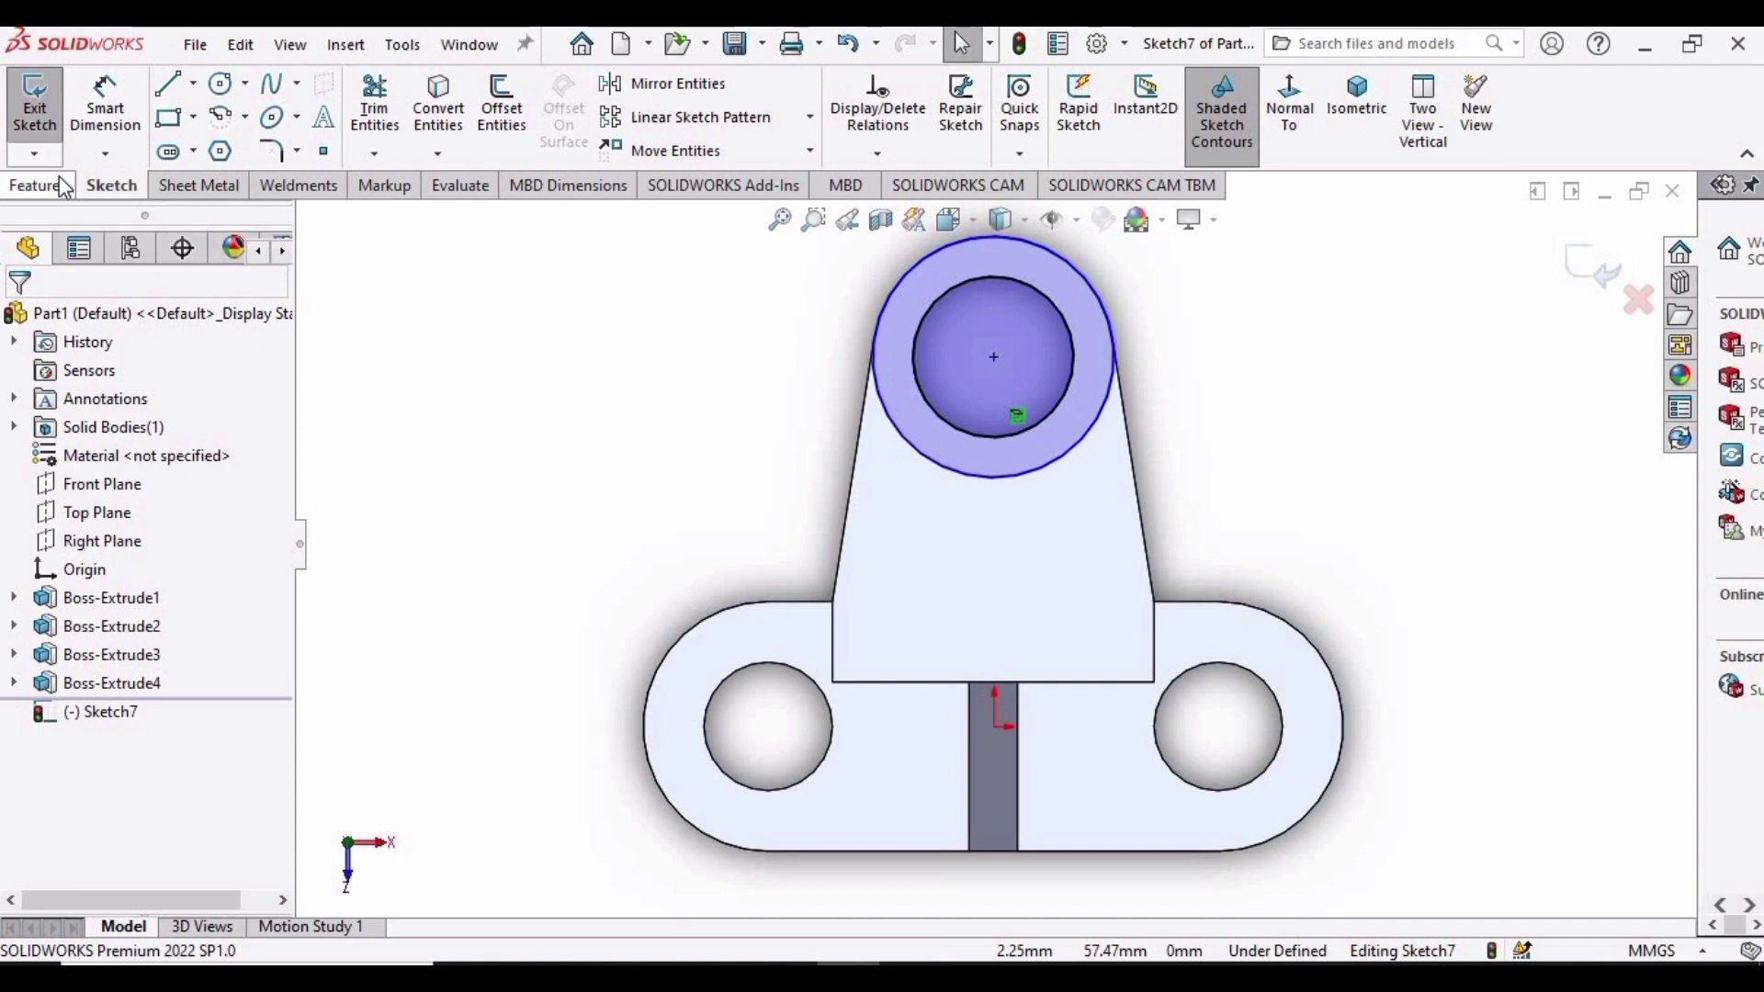
left_click(37, 185)
left_click(45, 105)
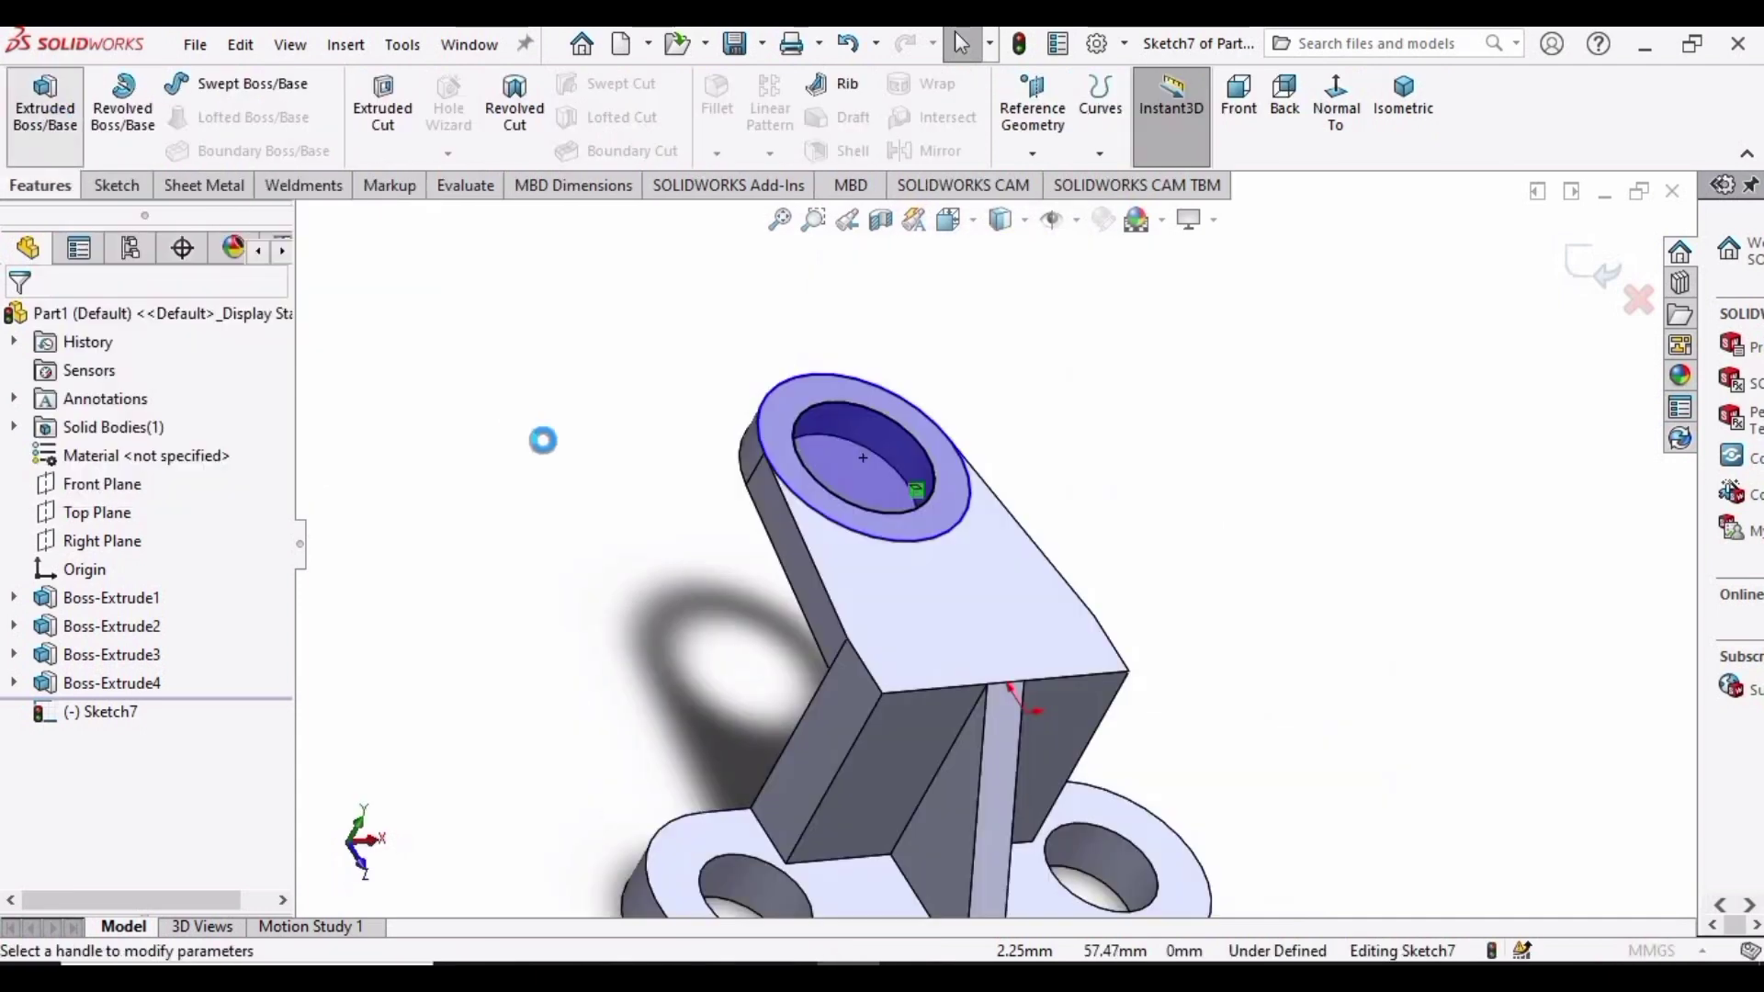